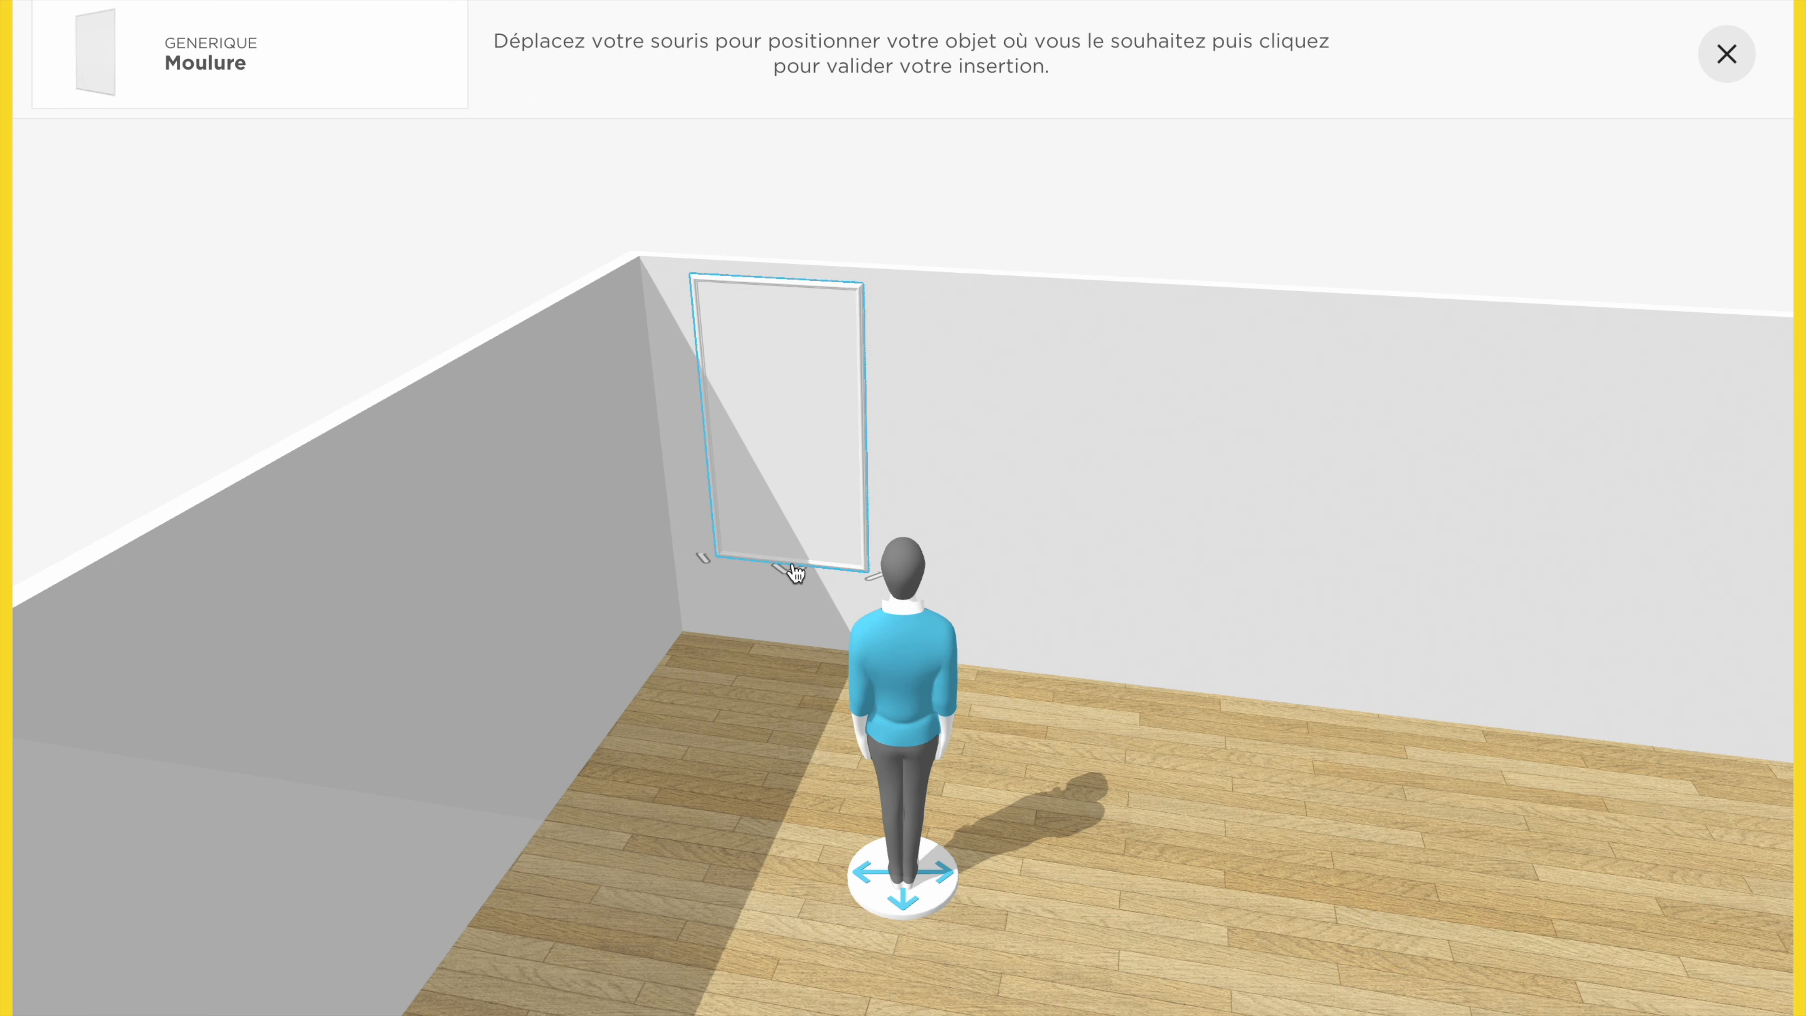
# Place the generic Moulure wall frame on the back wall near its left corner
pyautogui.click(794, 577)
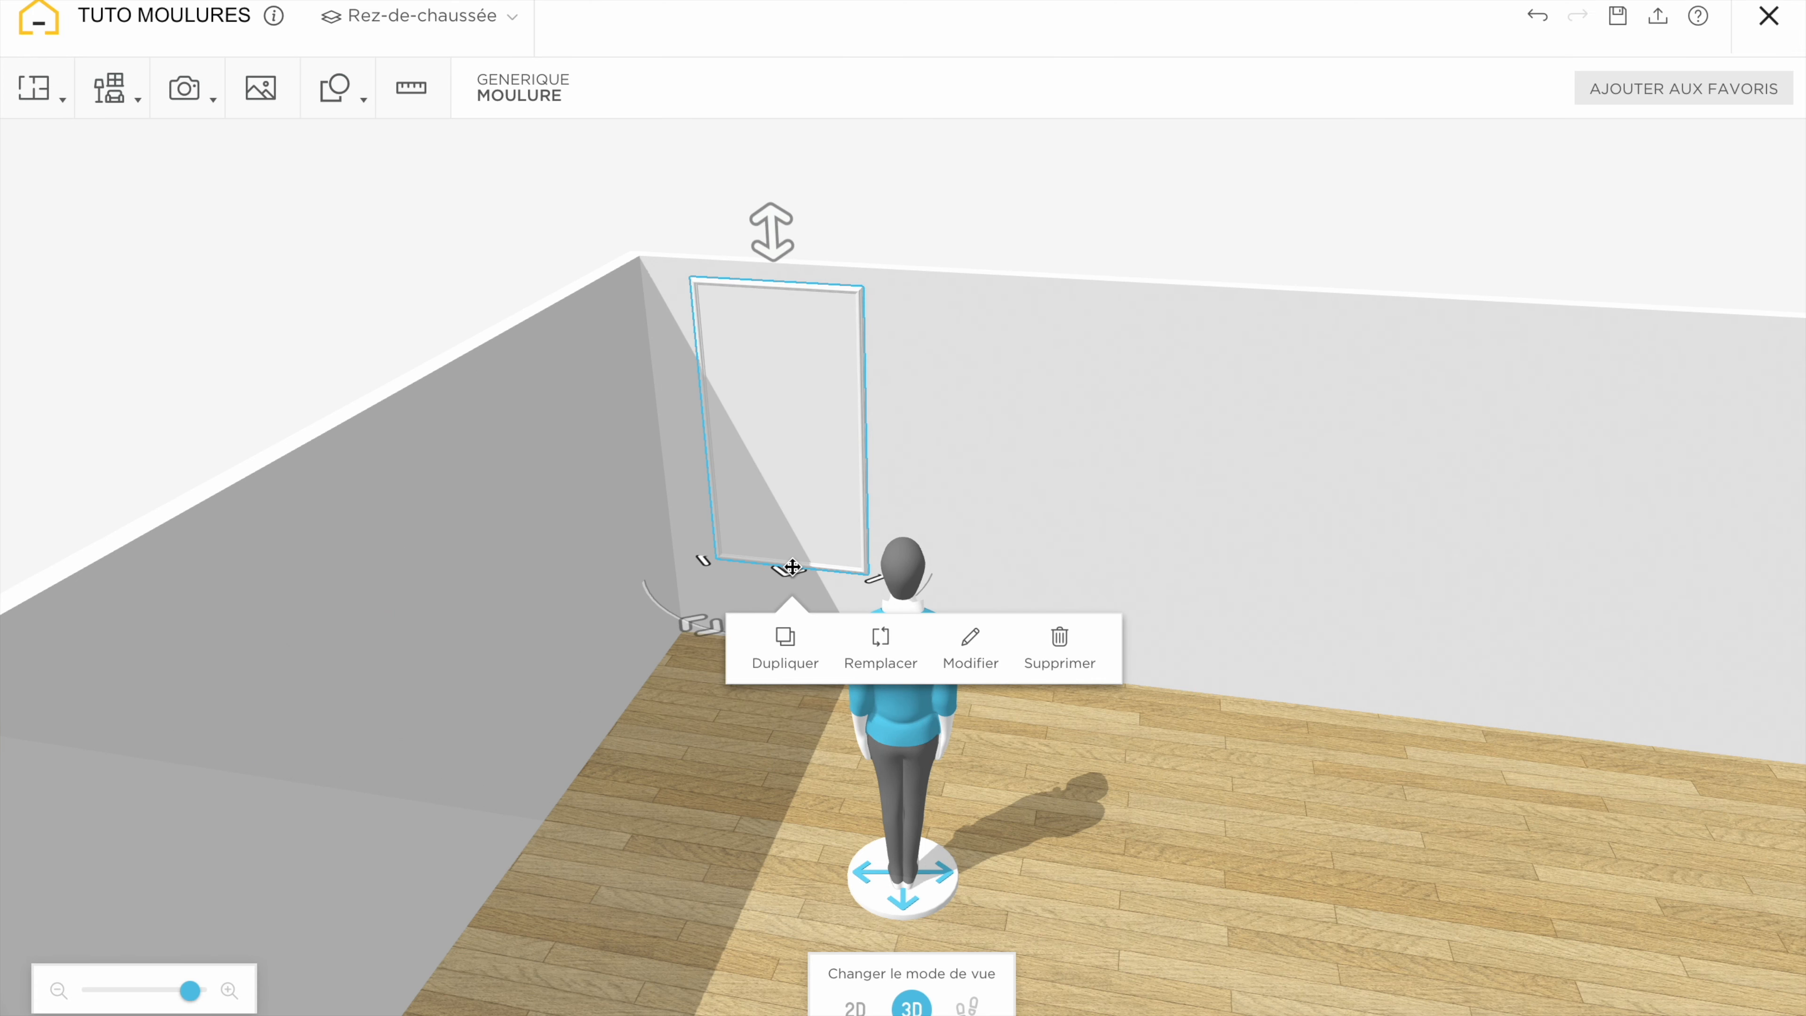
pyautogui.click(690, 863)
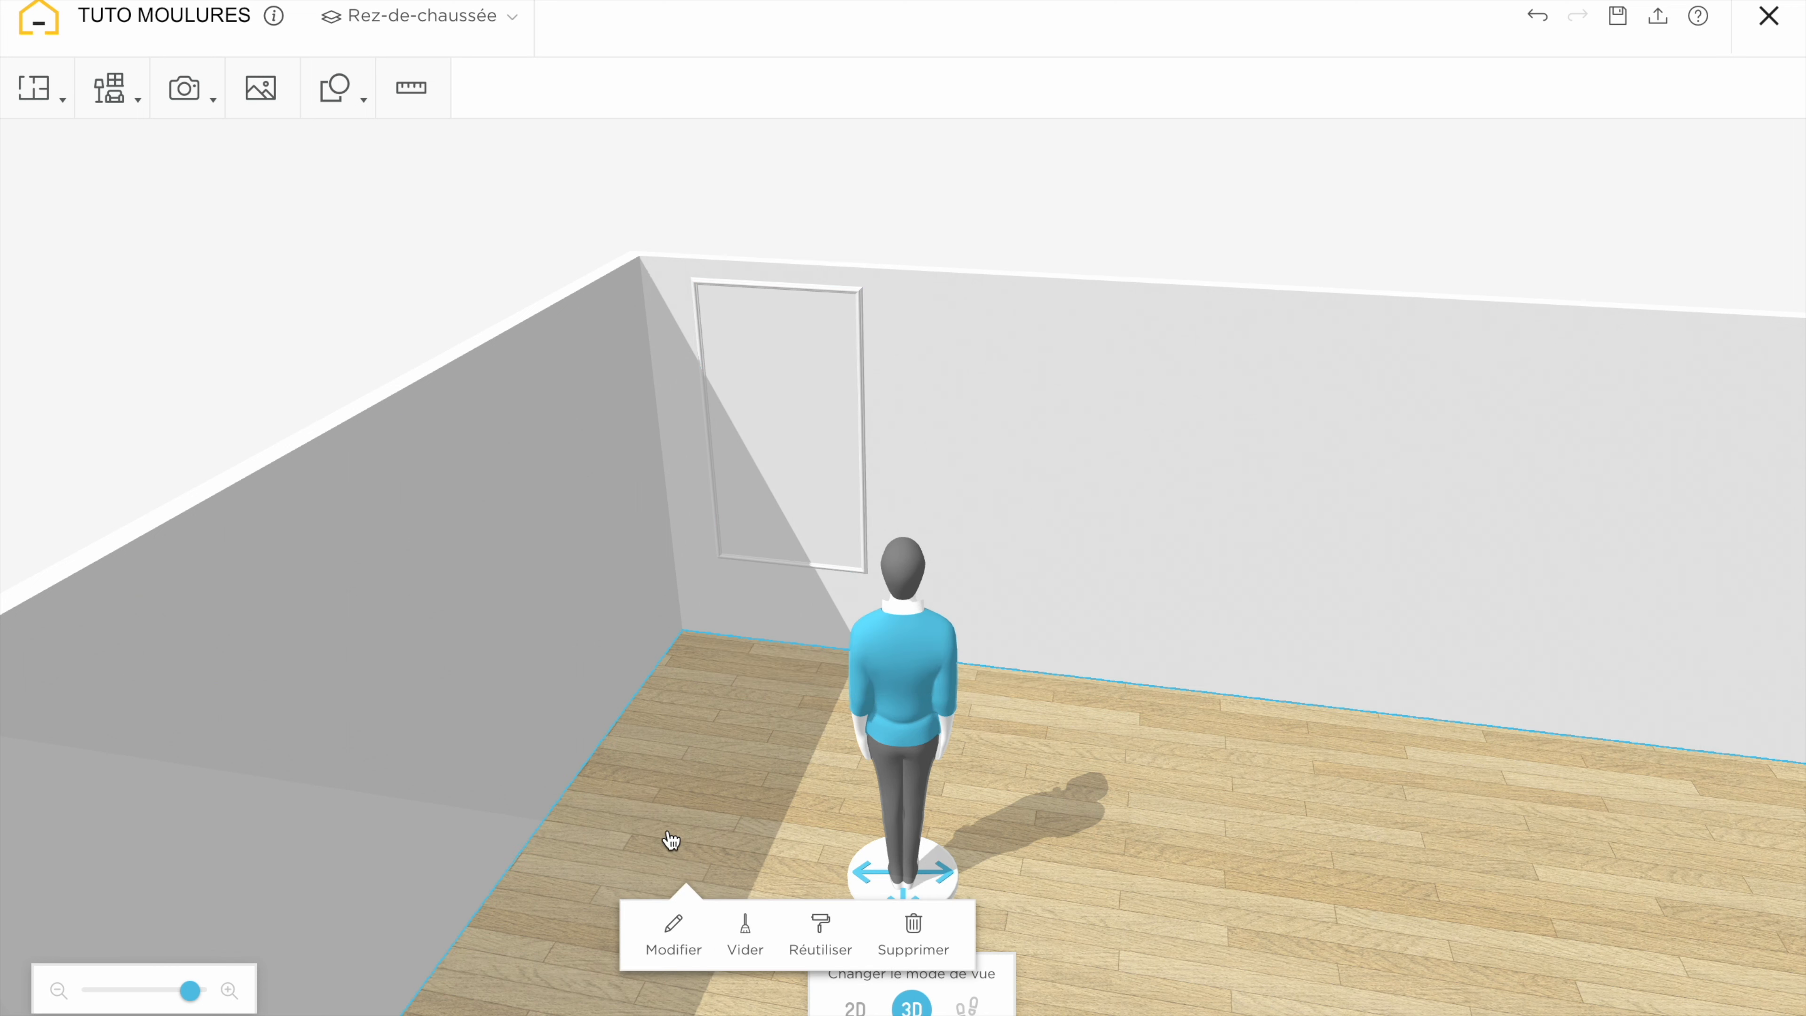
# Add the first generic Moulure d'angle near the room's corner and rotate it parallel to the back wall
pyautogui.click(110, 89)
pyautogui.click(130, 214)
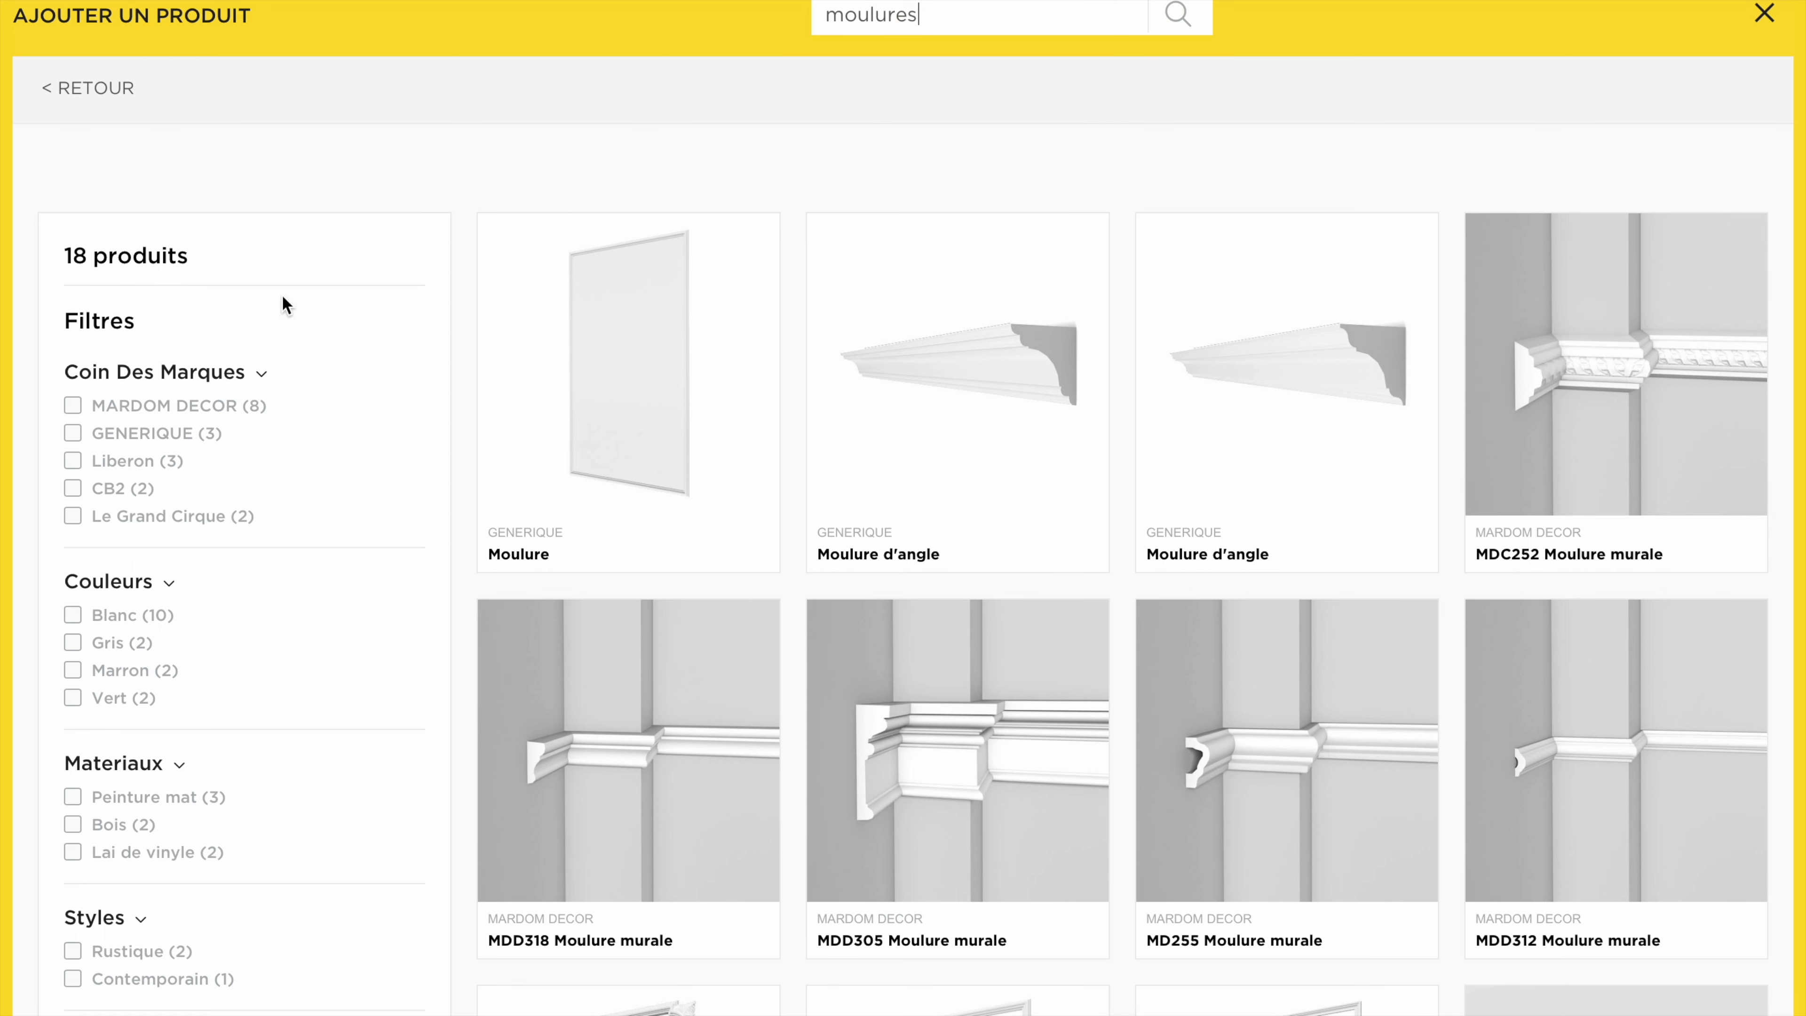
pyautogui.click(956, 424)
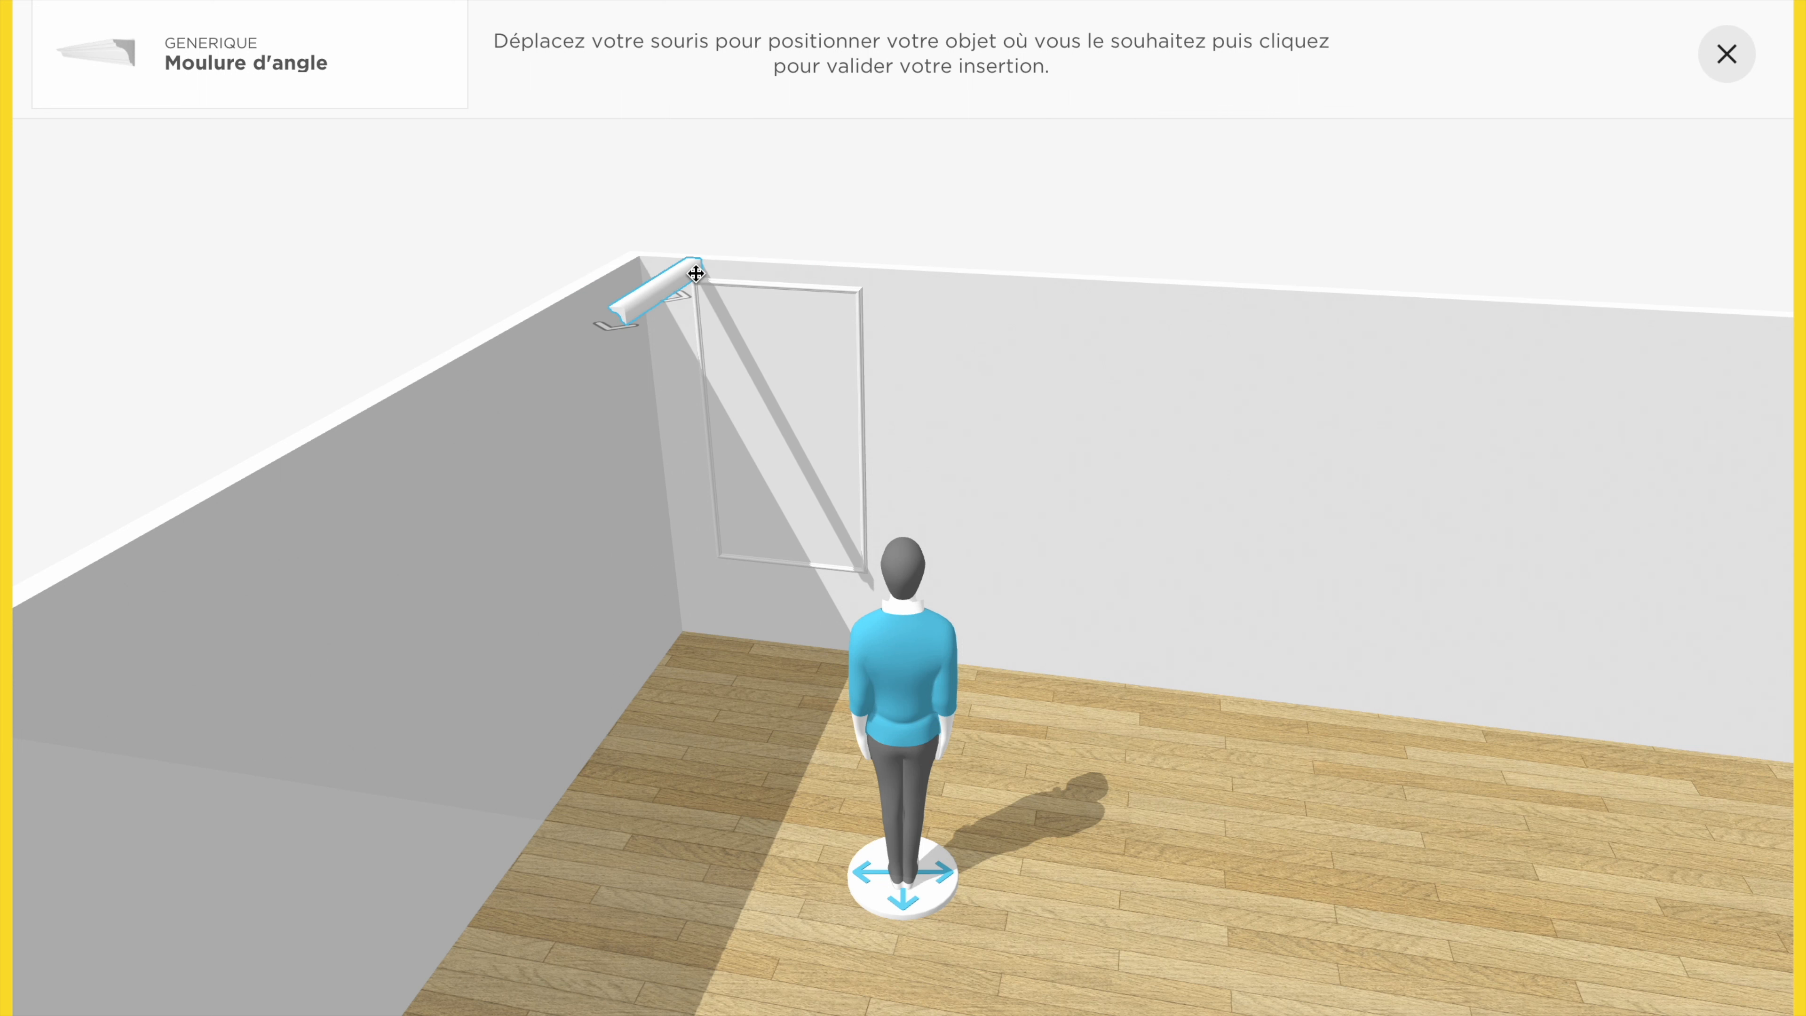
pyautogui.click(696, 273)
pyautogui.moveTo(567, 345); pyautogui.dragTo(920, 326)
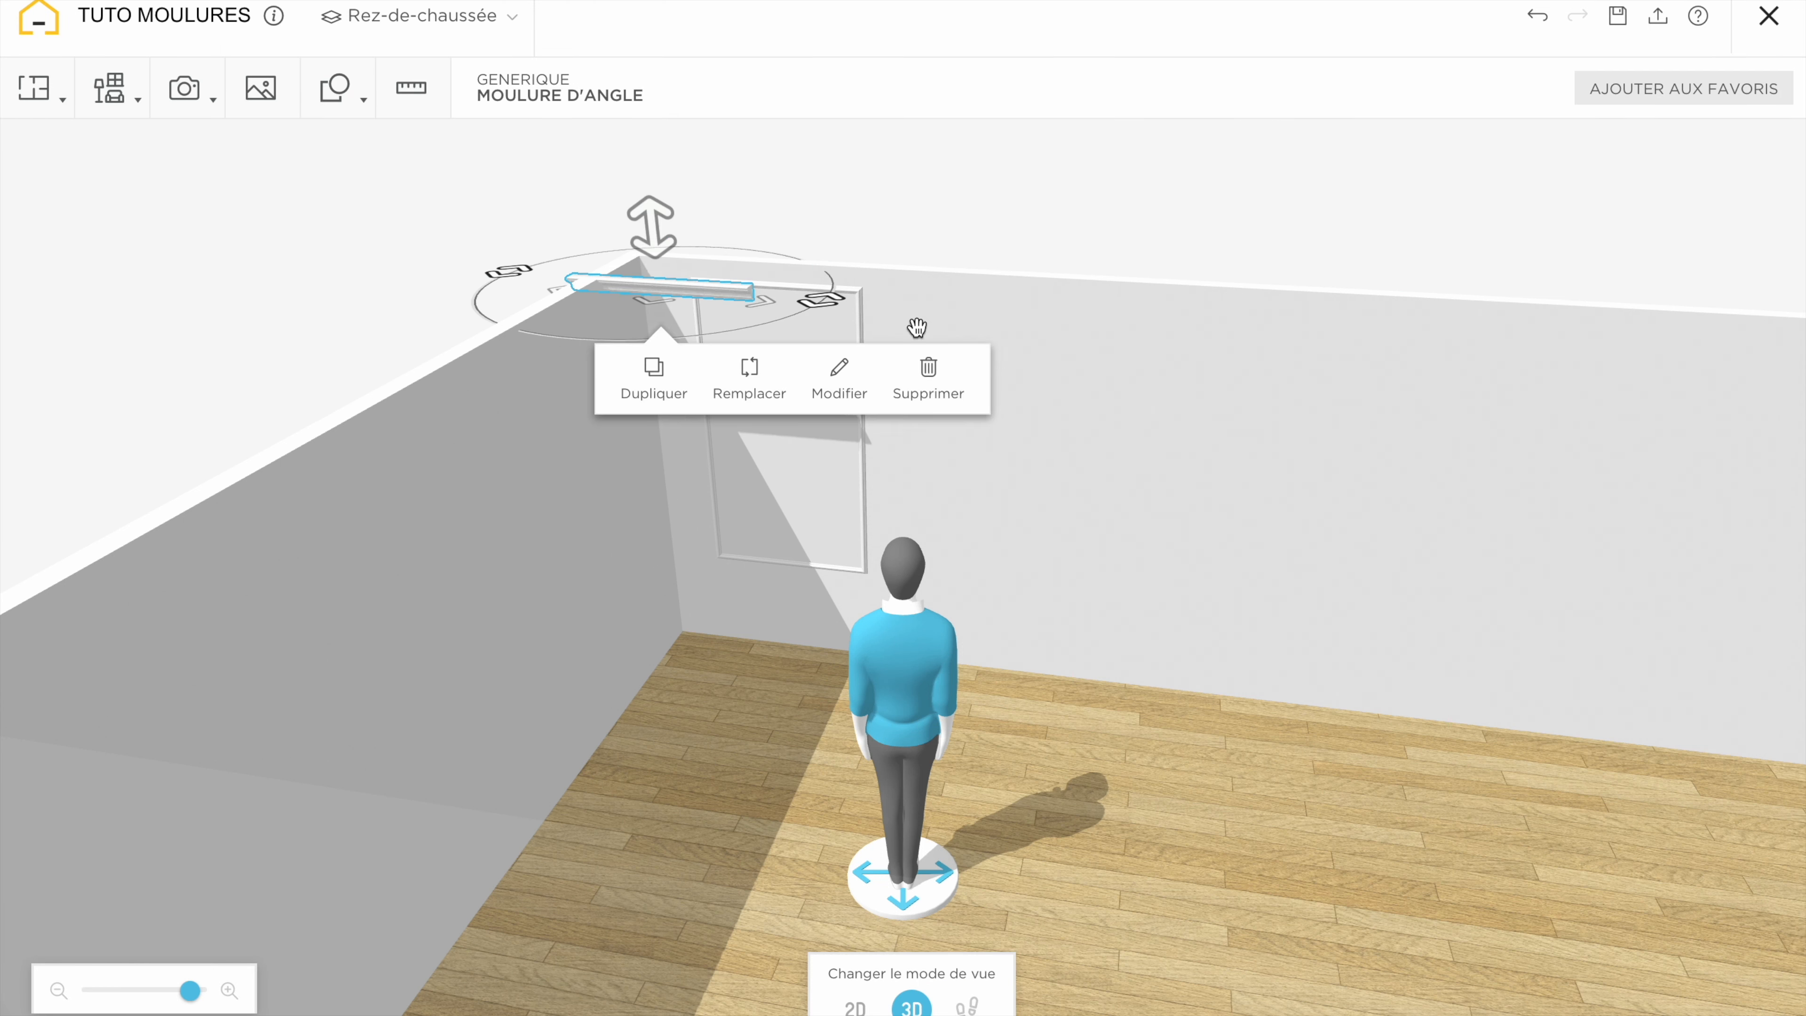
# Move the corner moulding in the 2D plan against the back wall at the left corner, and return to 3D
pyautogui.click(856, 1006)
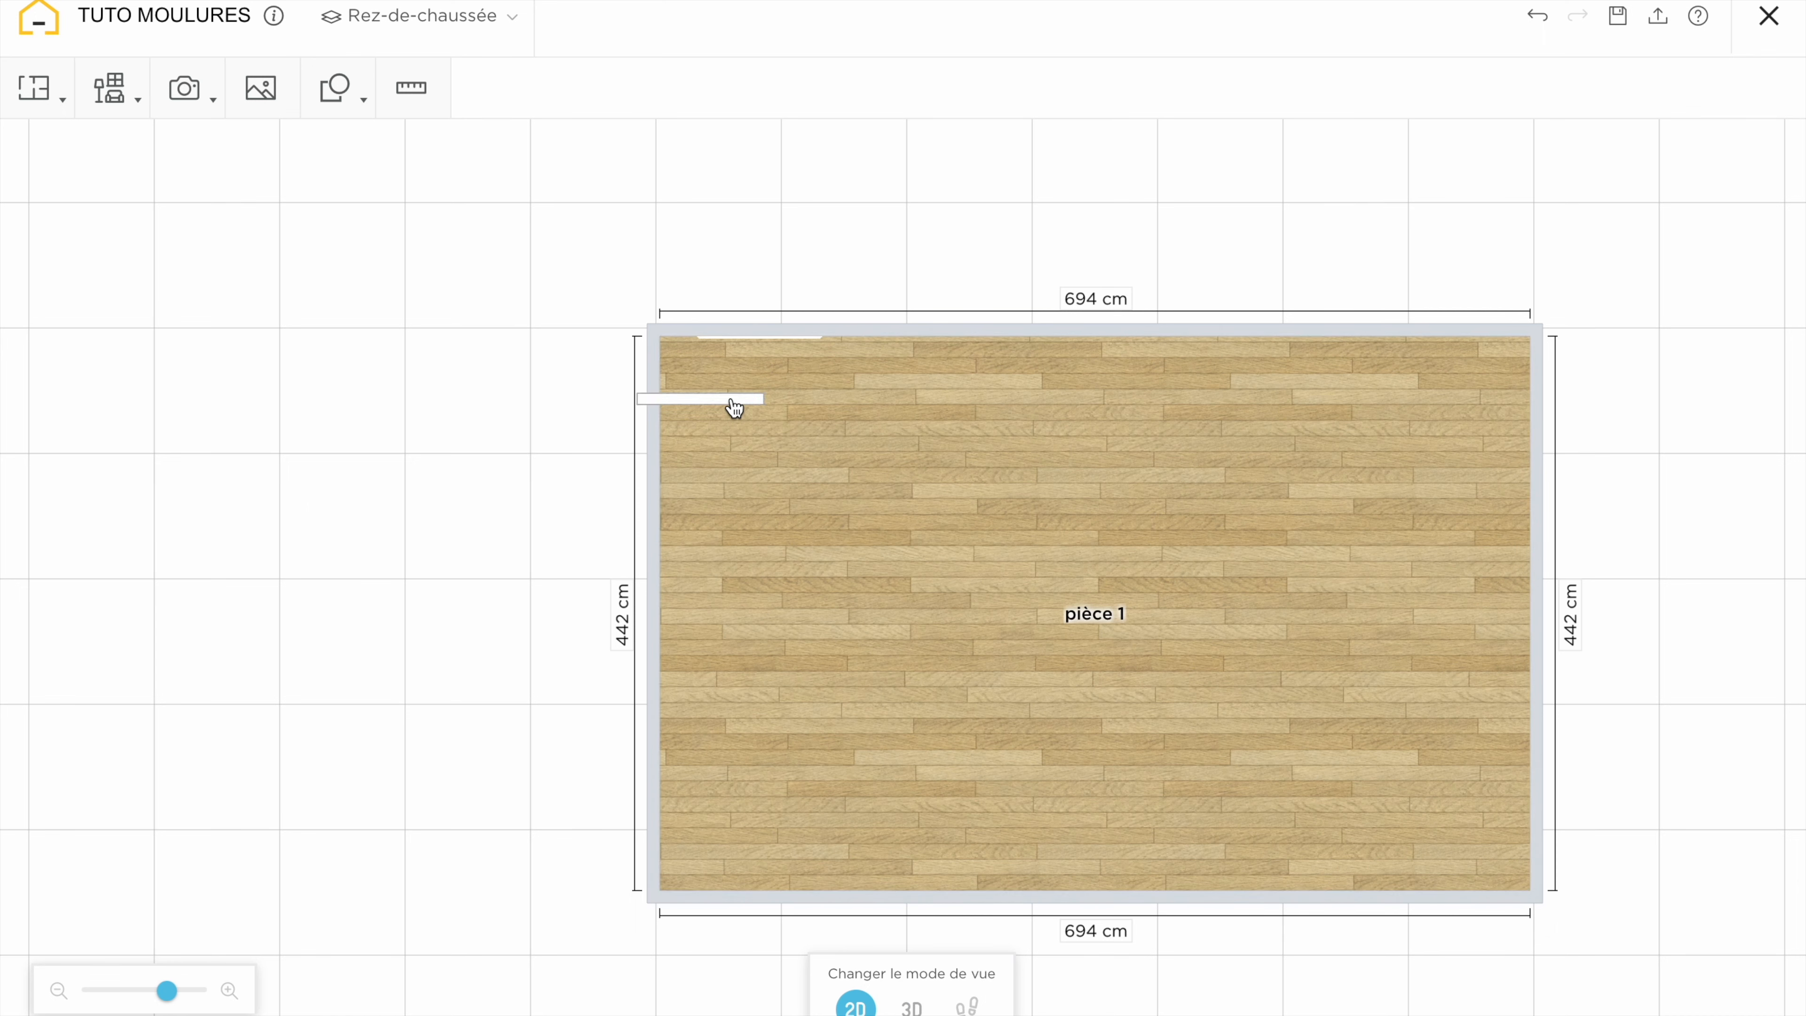
pyautogui.click(715, 402)
pyautogui.moveTo(715, 402); pyautogui.dragTo(759, 388)
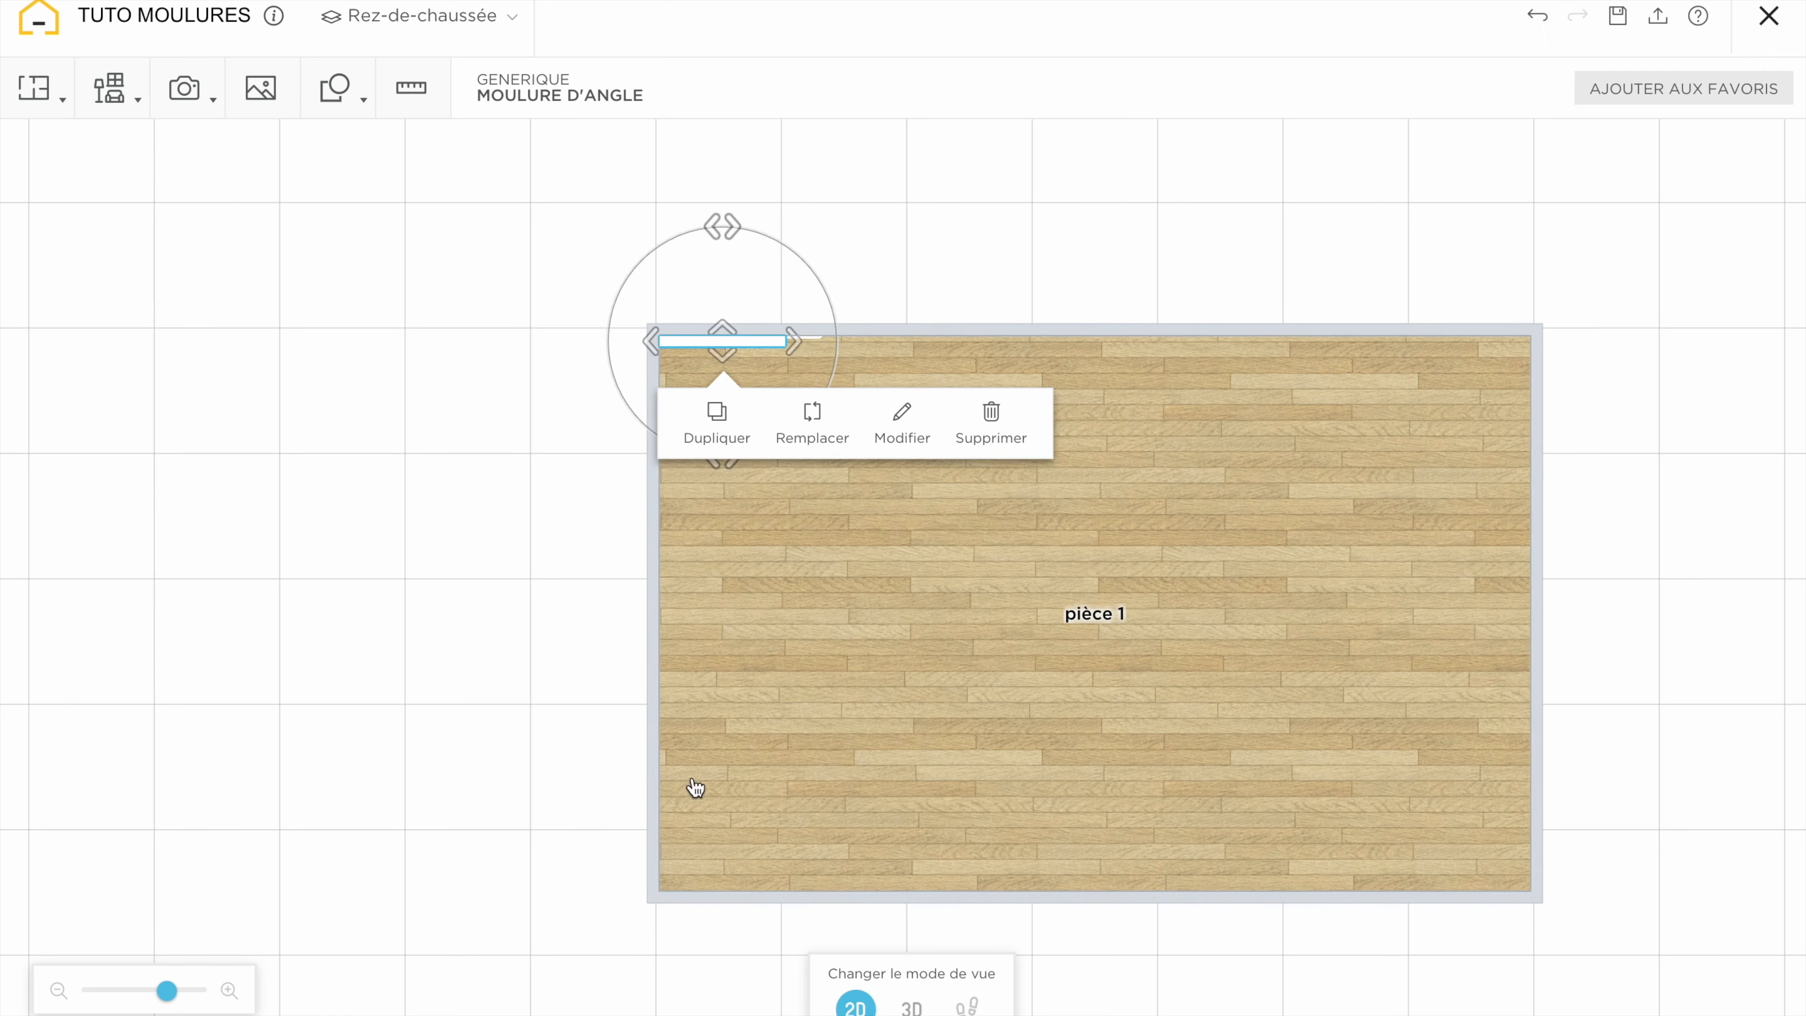
pyautogui.click(917, 1006)
pyautogui.scroll(5, 966, 728)
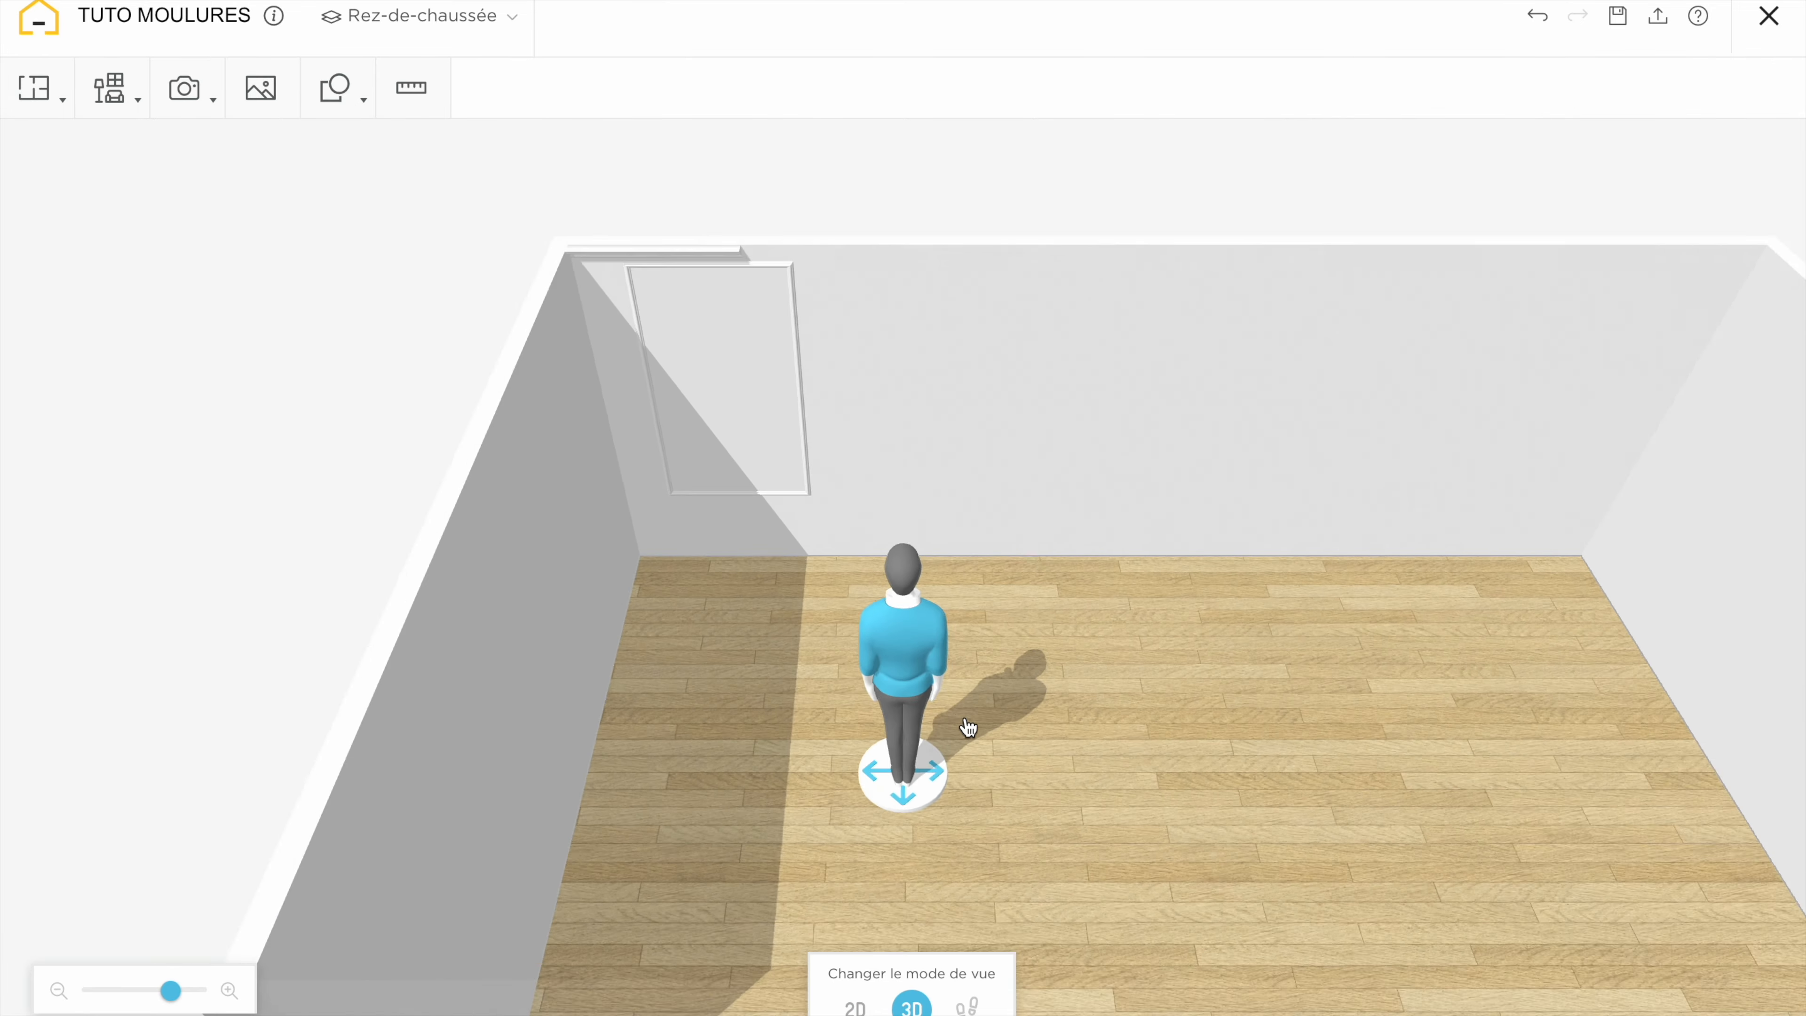
pyautogui.moveTo(967, 728); pyautogui.dragTo(966, 641)
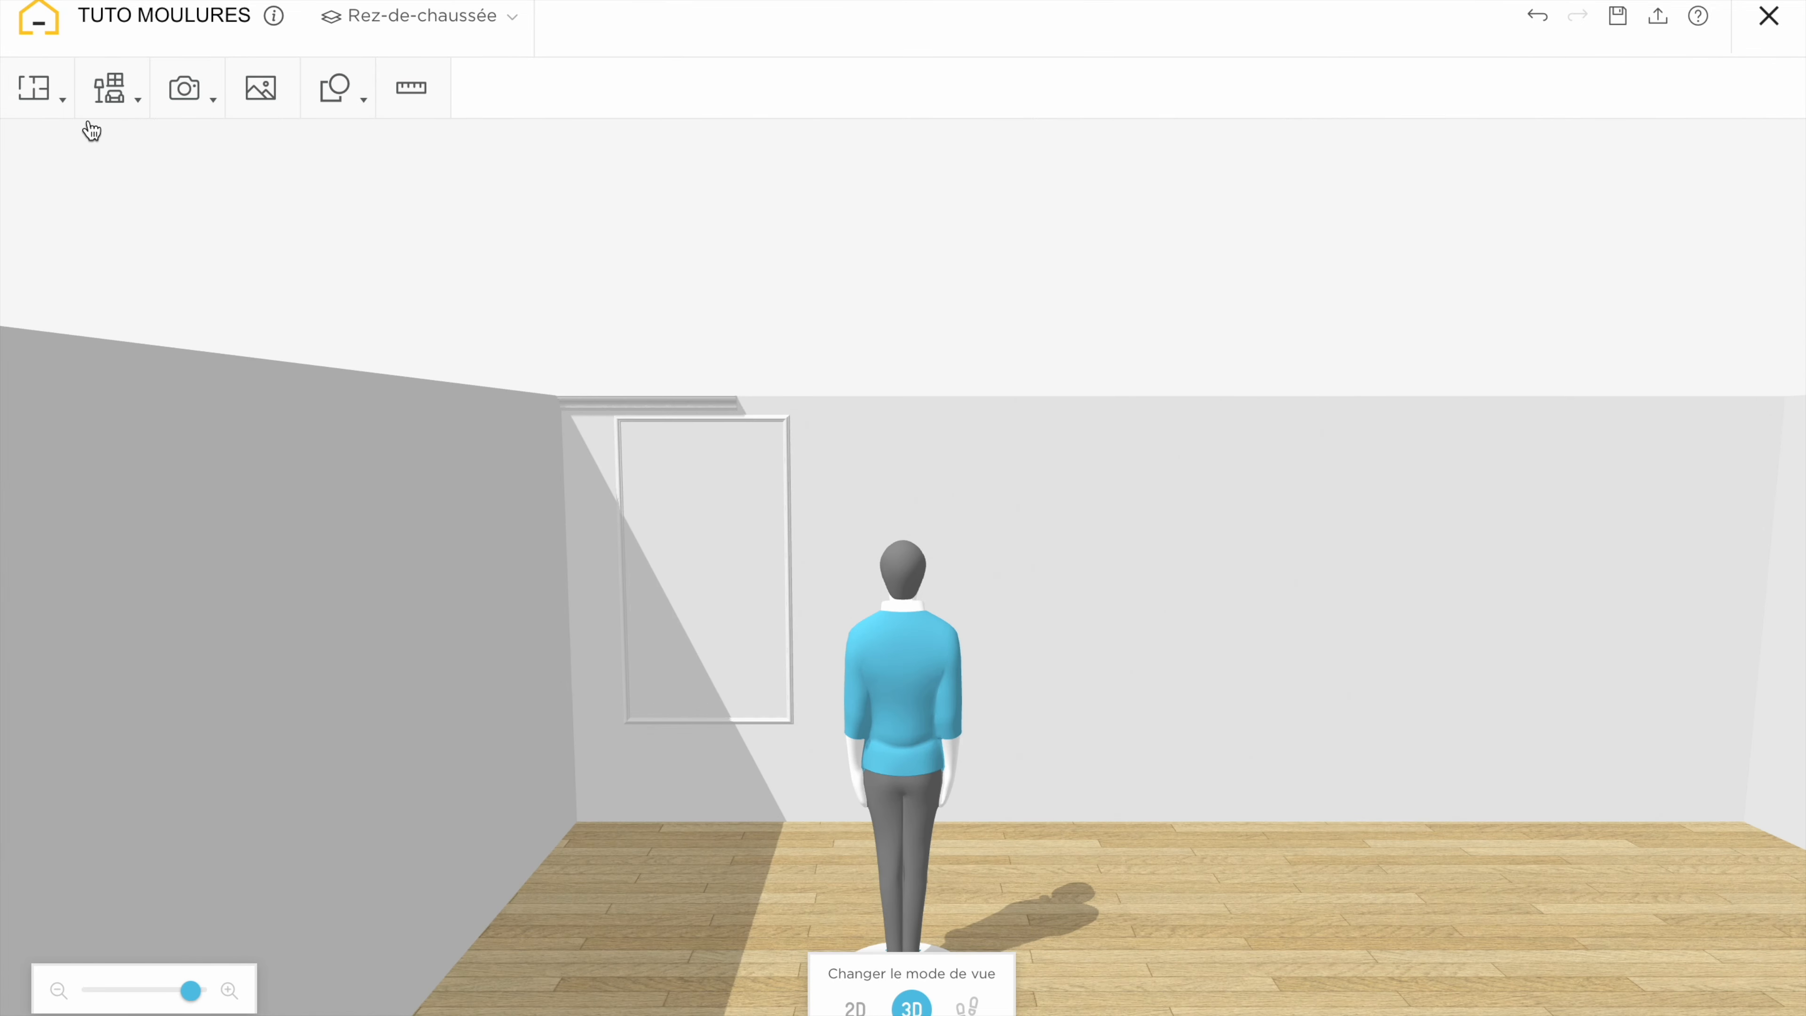
# Add the MARDOM DECOR MDD305 Moulure murale to the left wall, close to the back corner
pyautogui.click(109, 88)
pyautogui.click(131, 208)
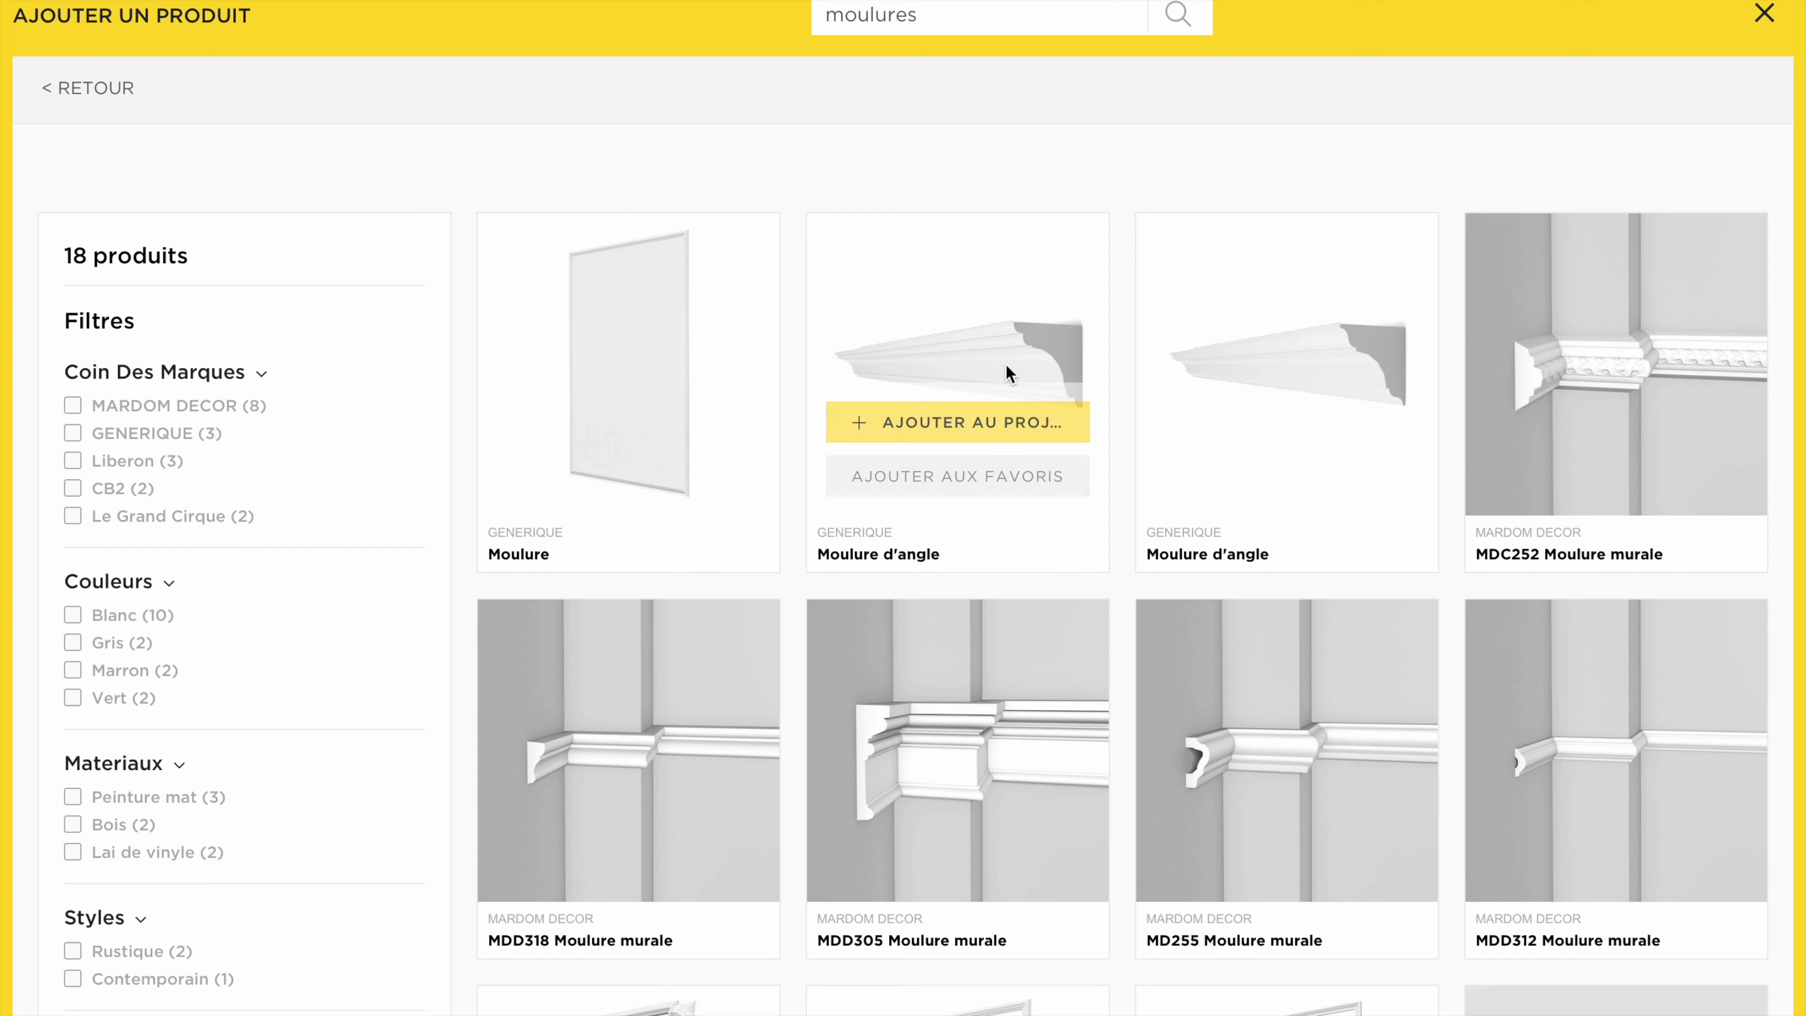
pyautogui.moveTo(1588, 492)
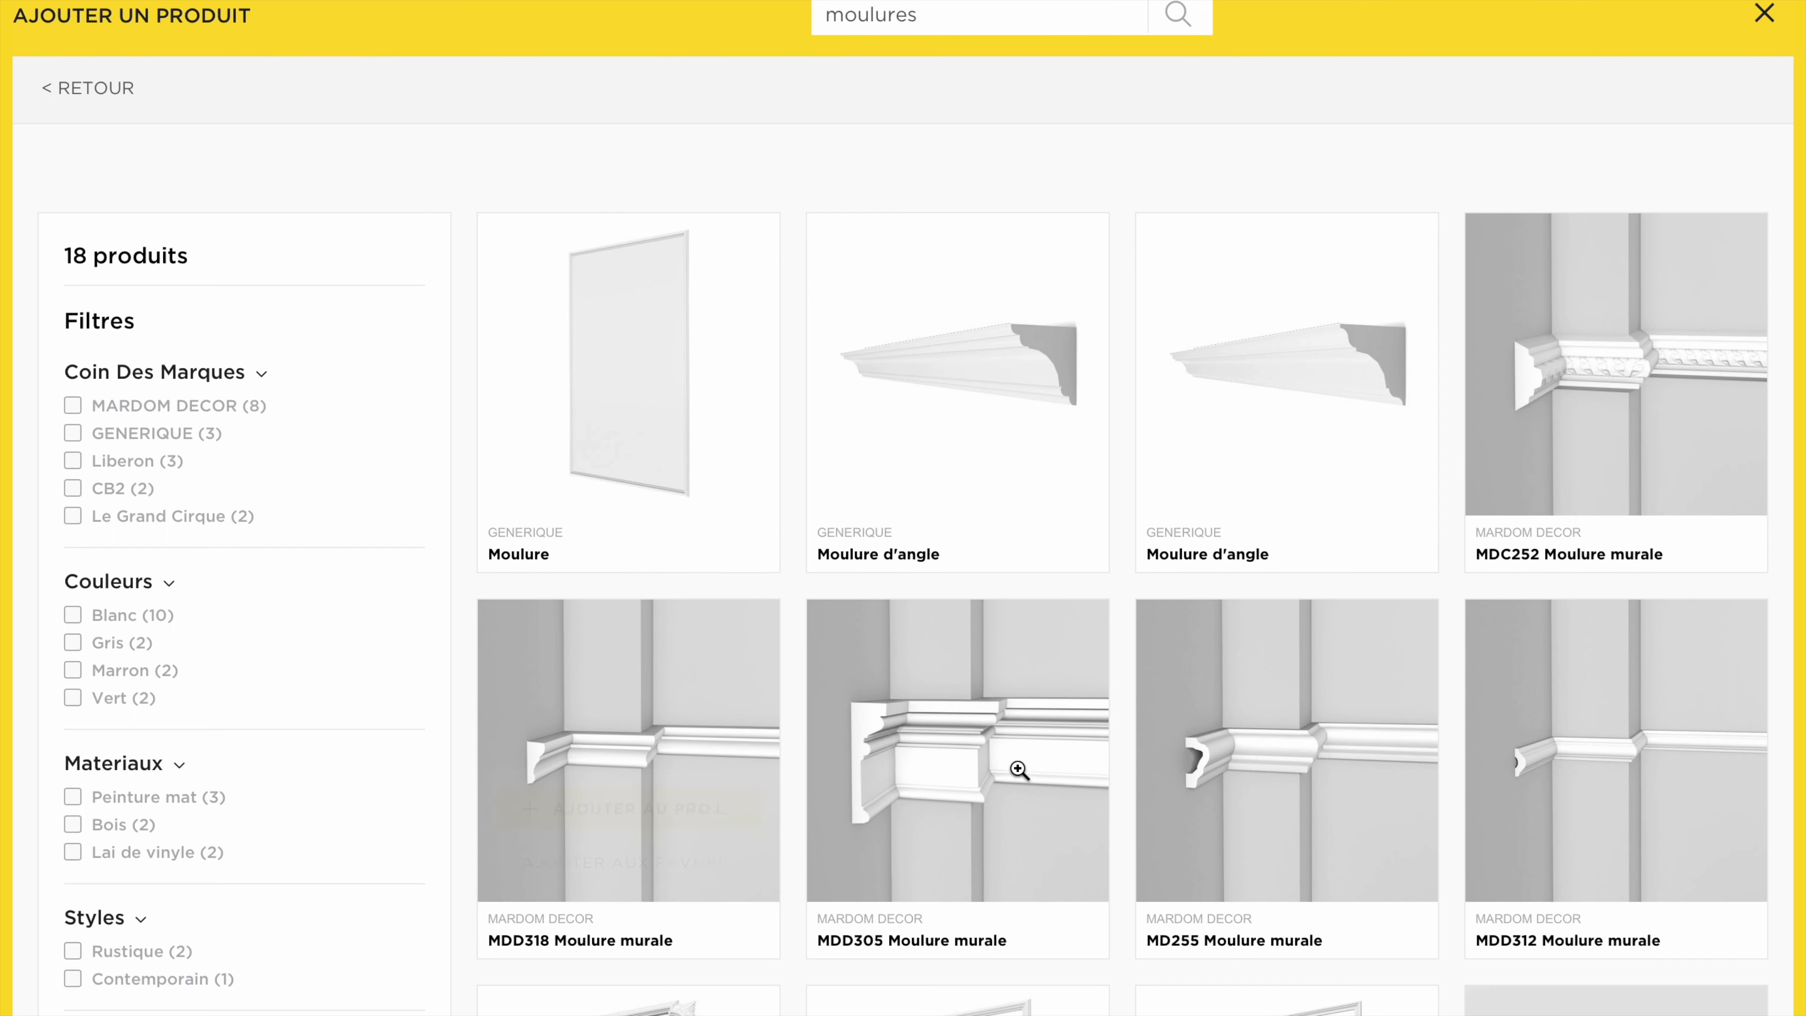
pyautogui.moveTo(1019, 770)
pyautogui.scroll(-2, 1299, 843)
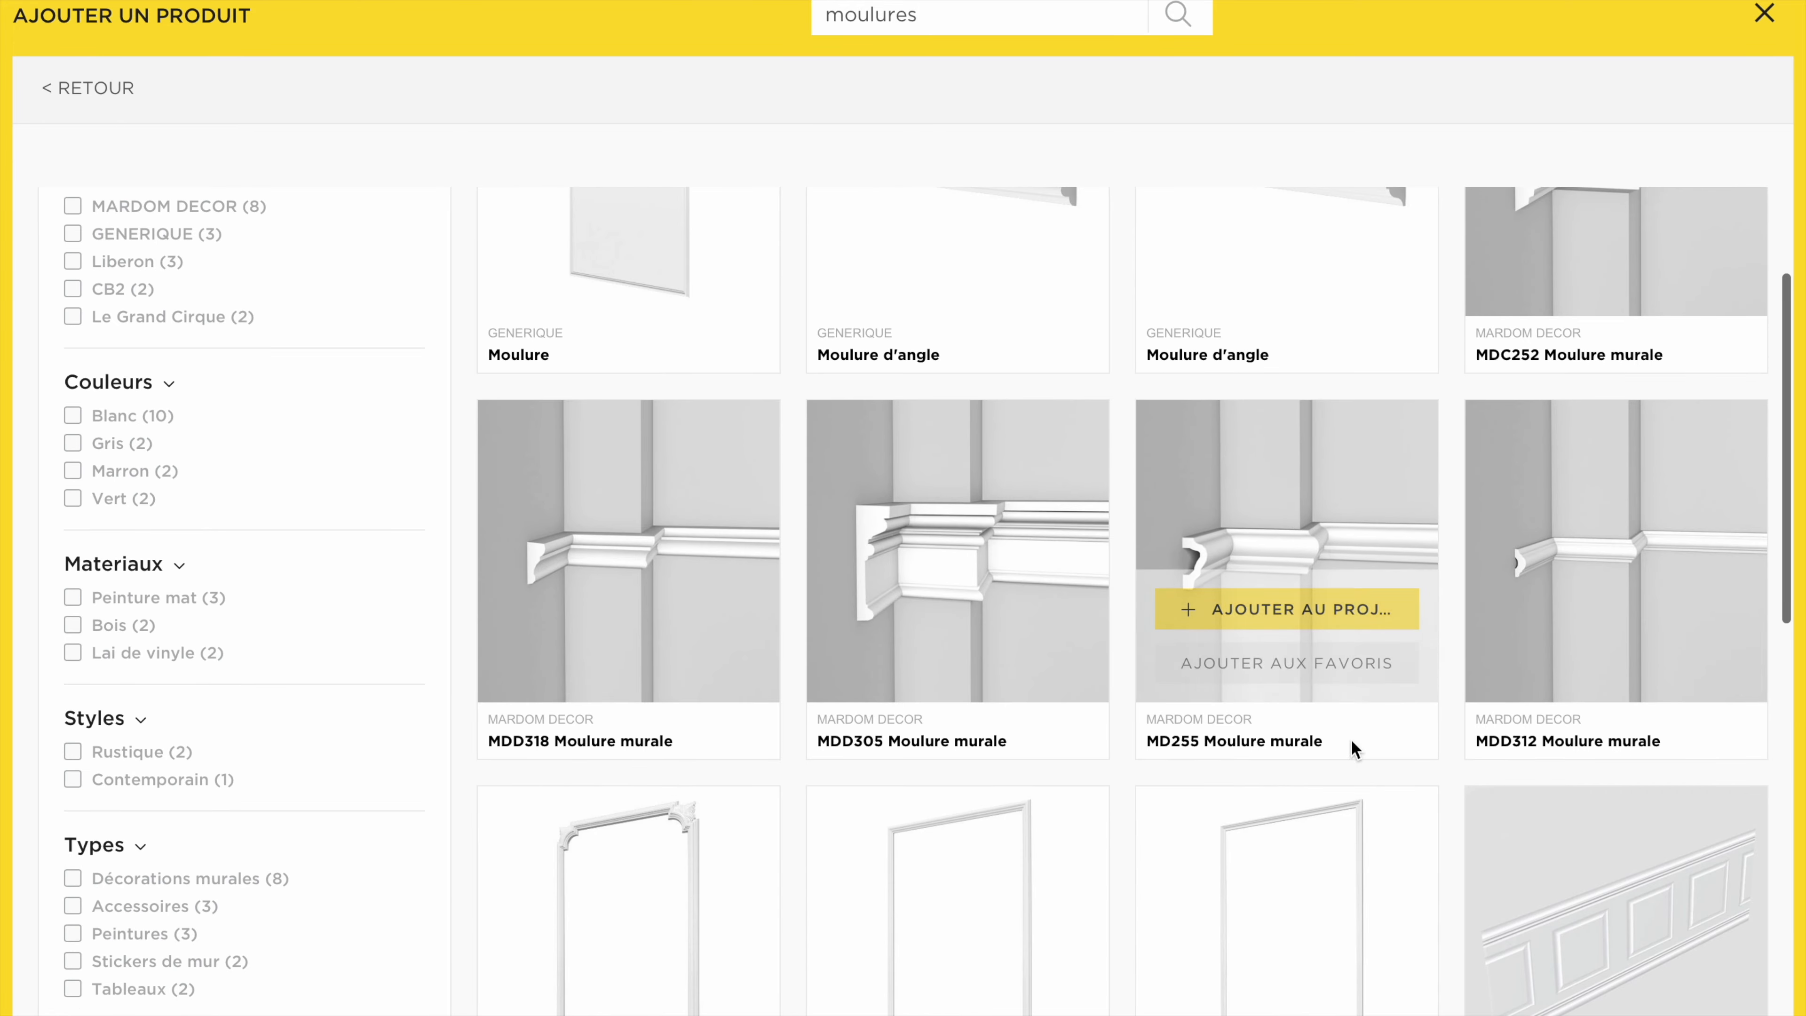
pyautogui.moveTo(1591, 644)
pyautogui.click(925, 609)
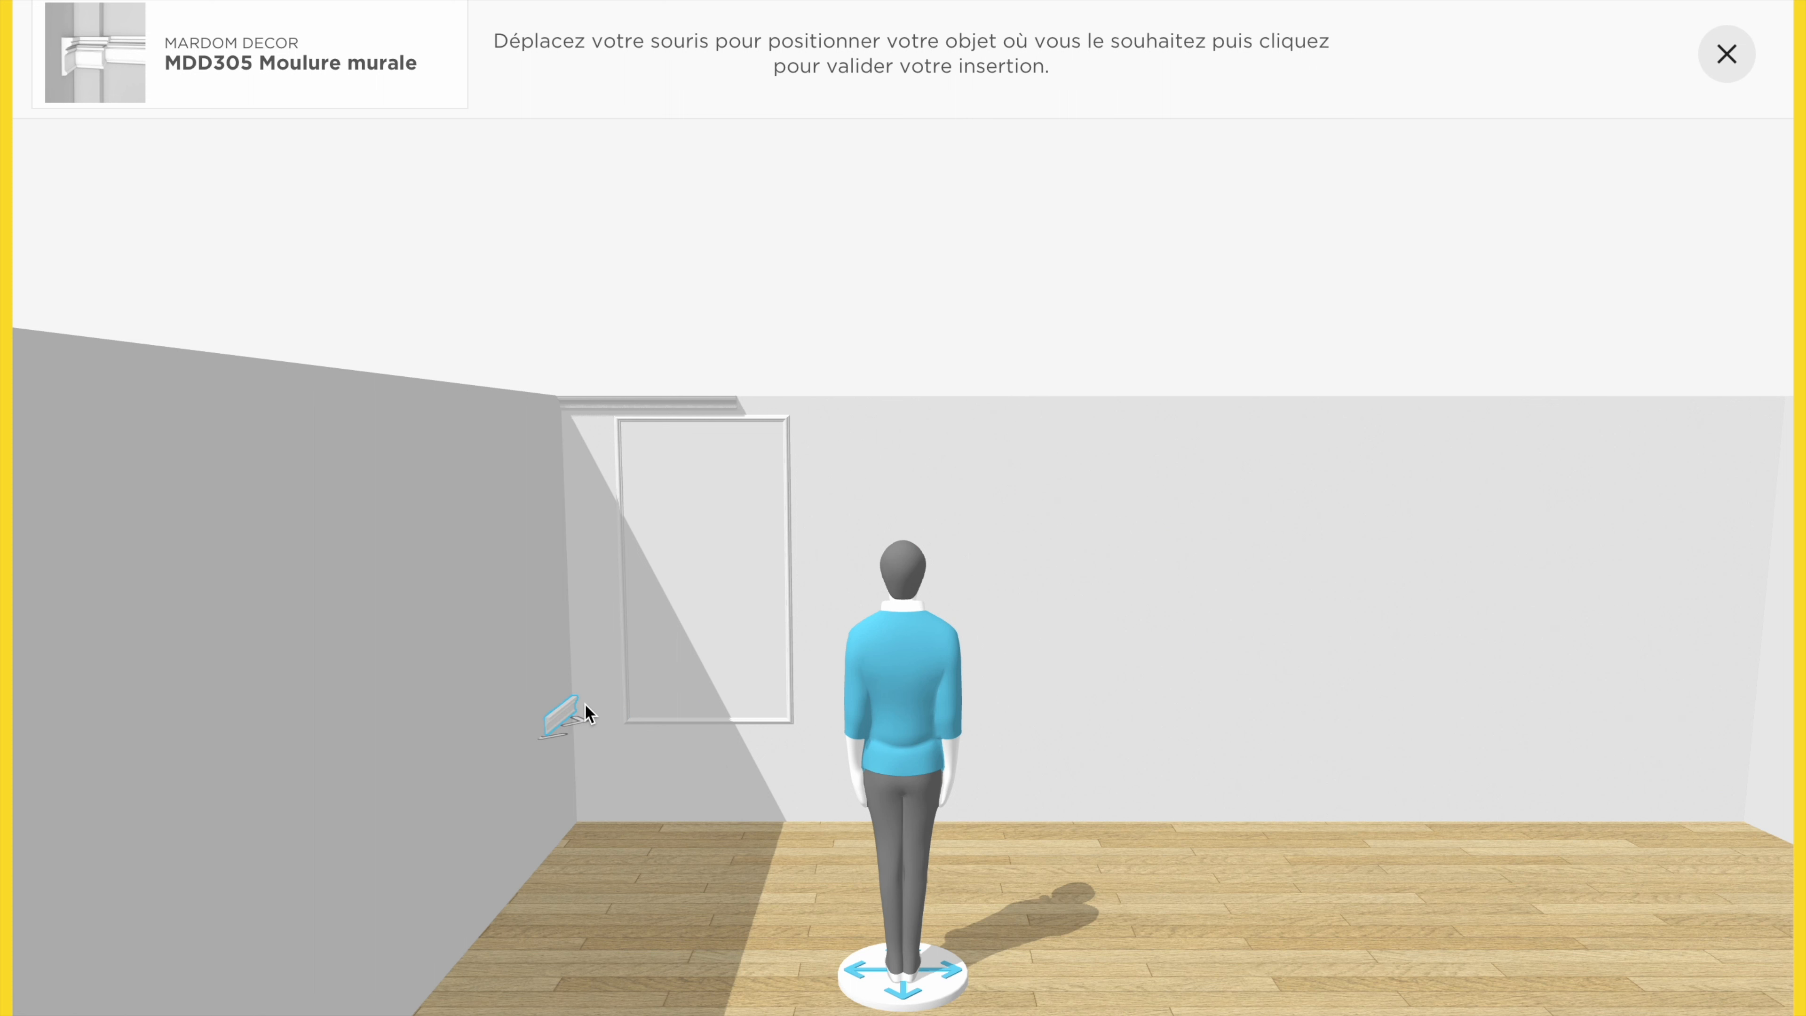
pyautogui.click(572, 689)
pyautogui.click(605, 277)
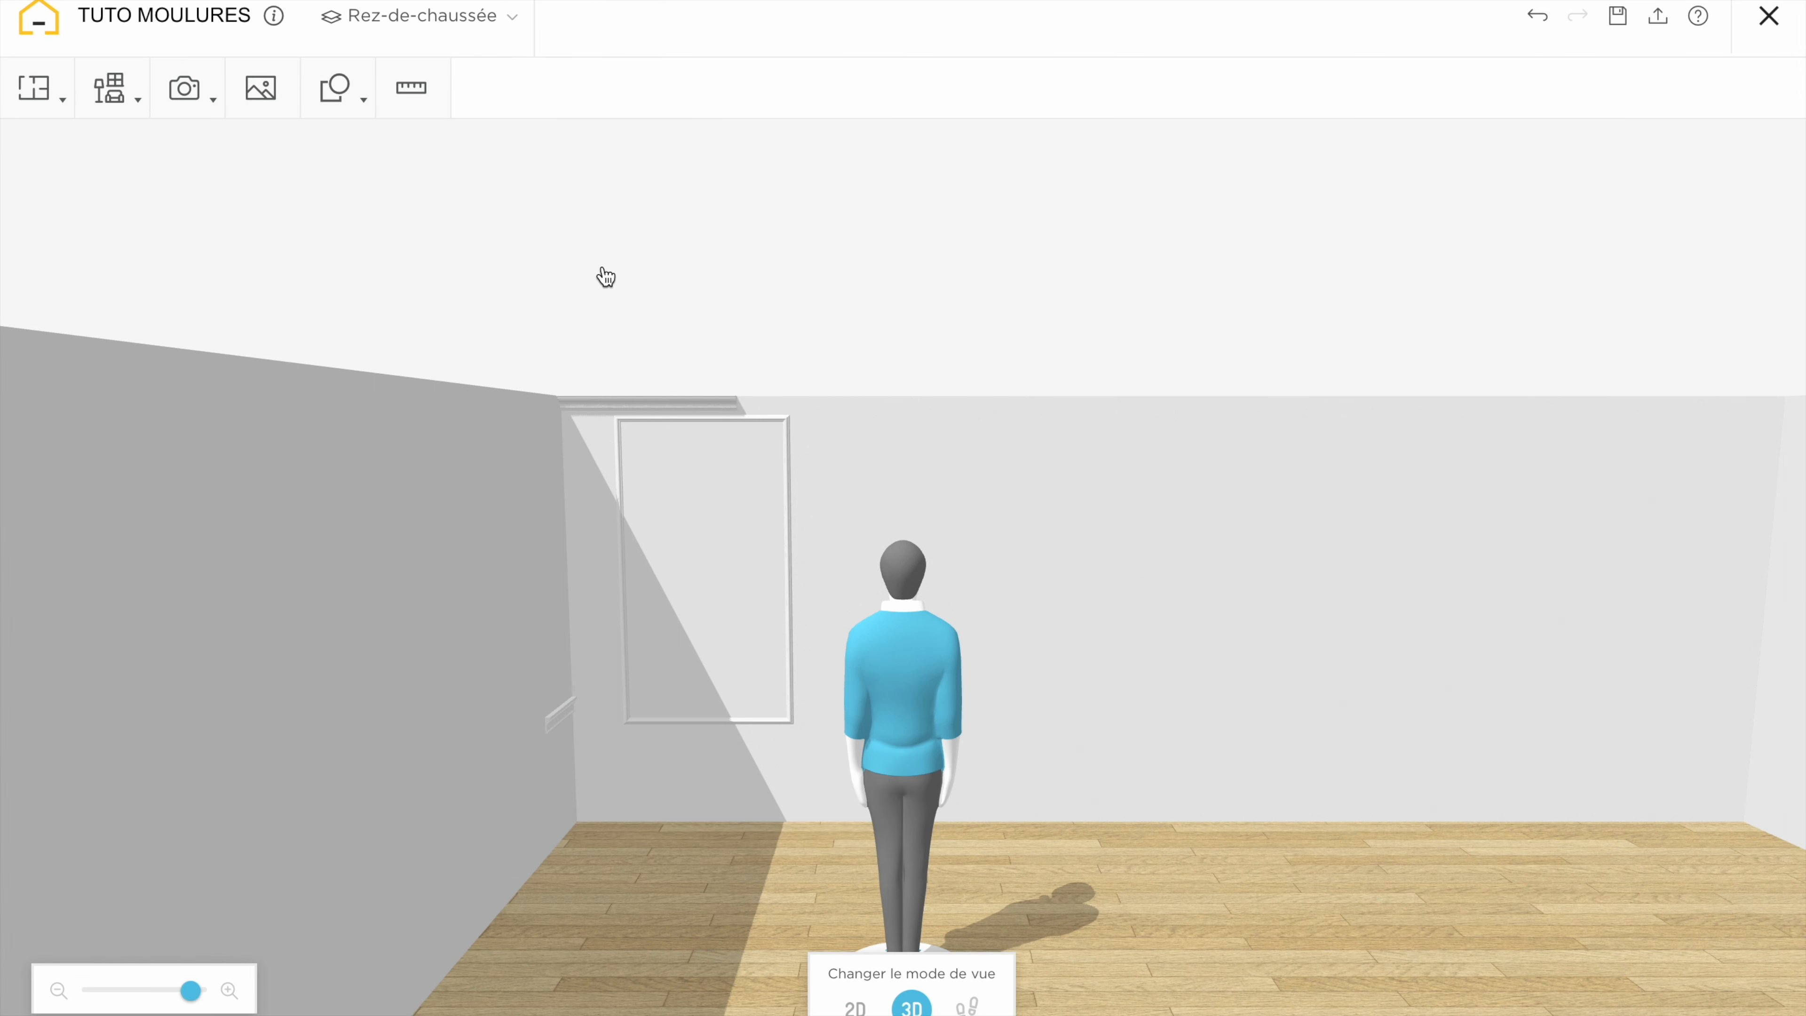
# Add the MARDOM DECOR MDC252 frame with ornate corners to the middle of the back wall
pyautogui.moveTo(108, 89)
pyautogui.click(140, 199)
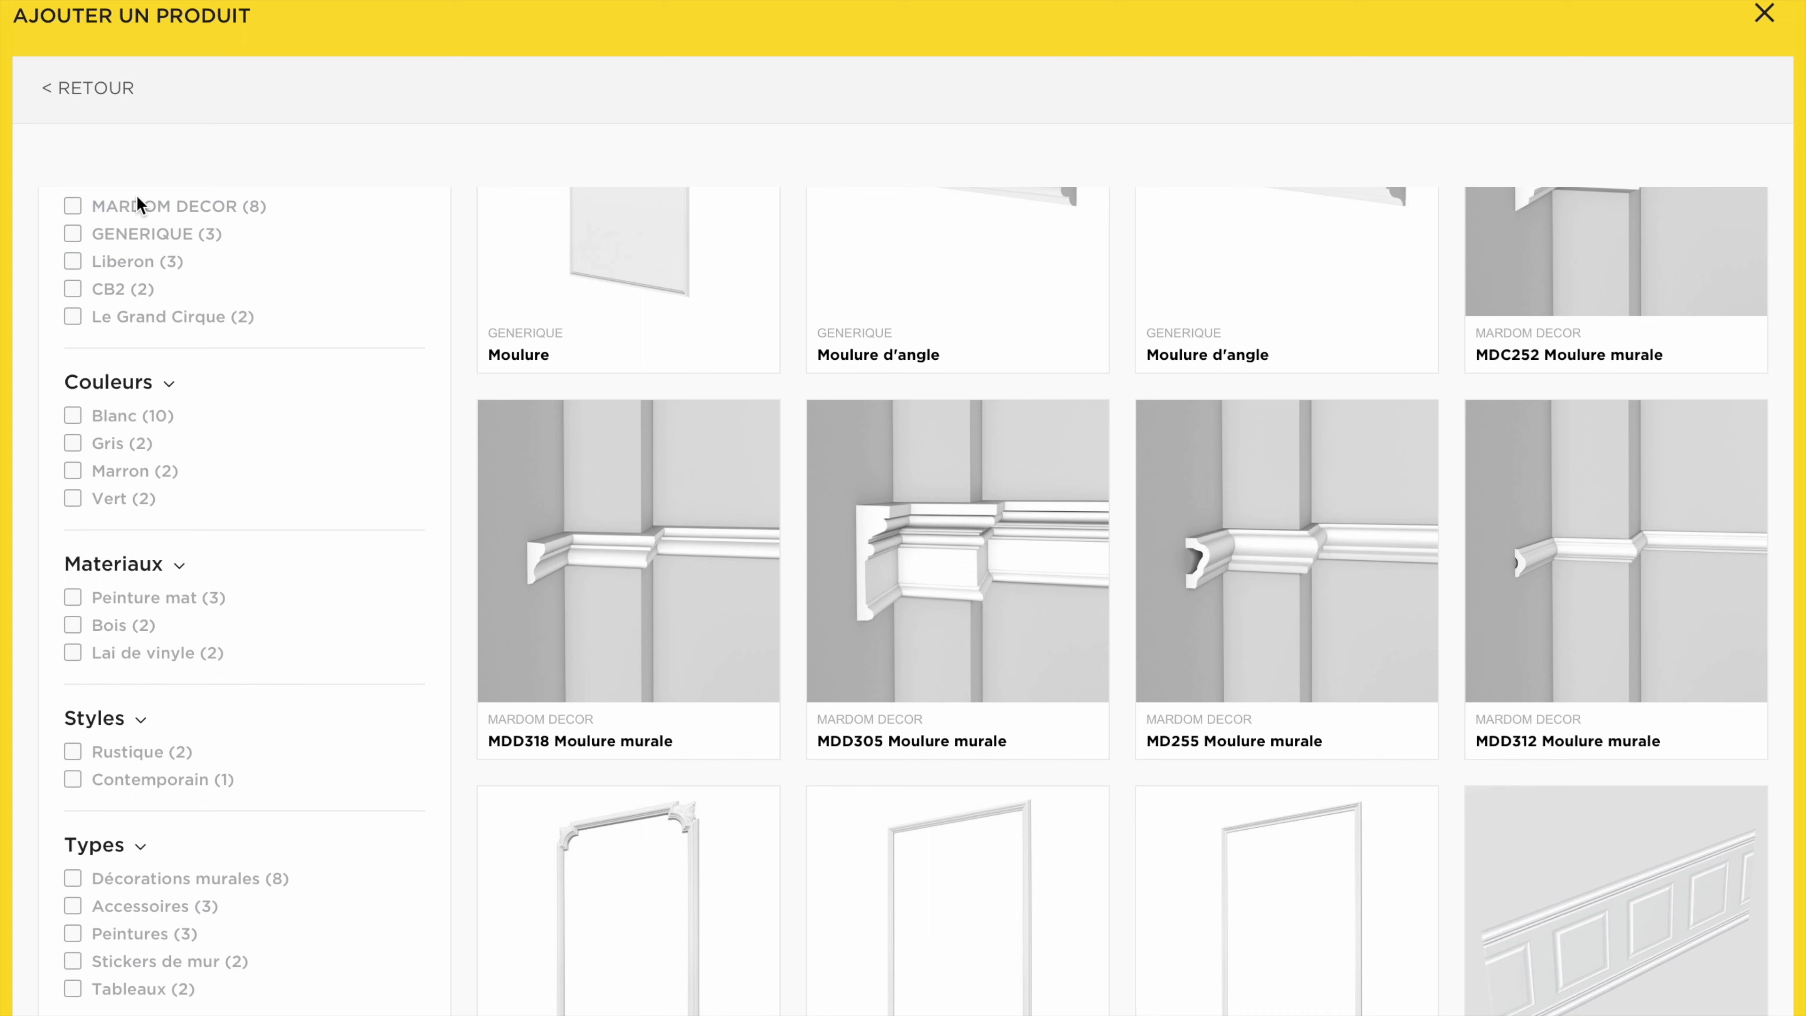
pyautogui.scroll(-5, 1212, 617)
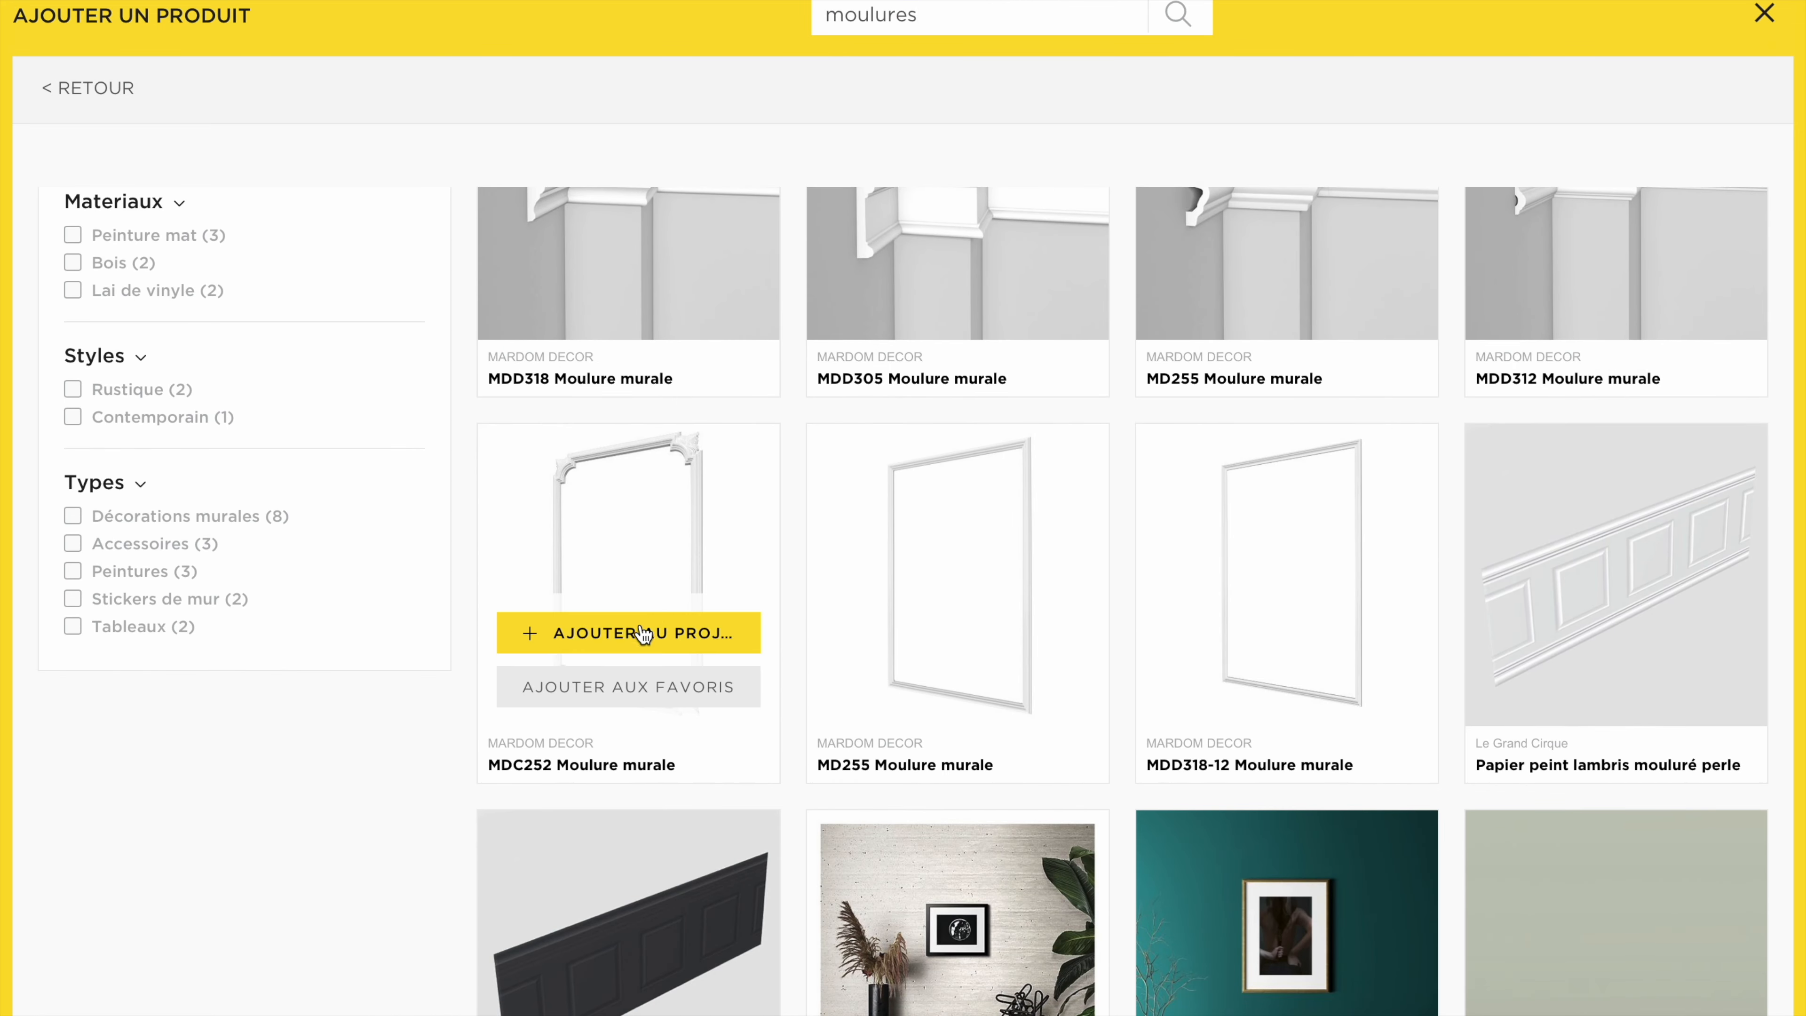
pyautogui.click(645, 634)
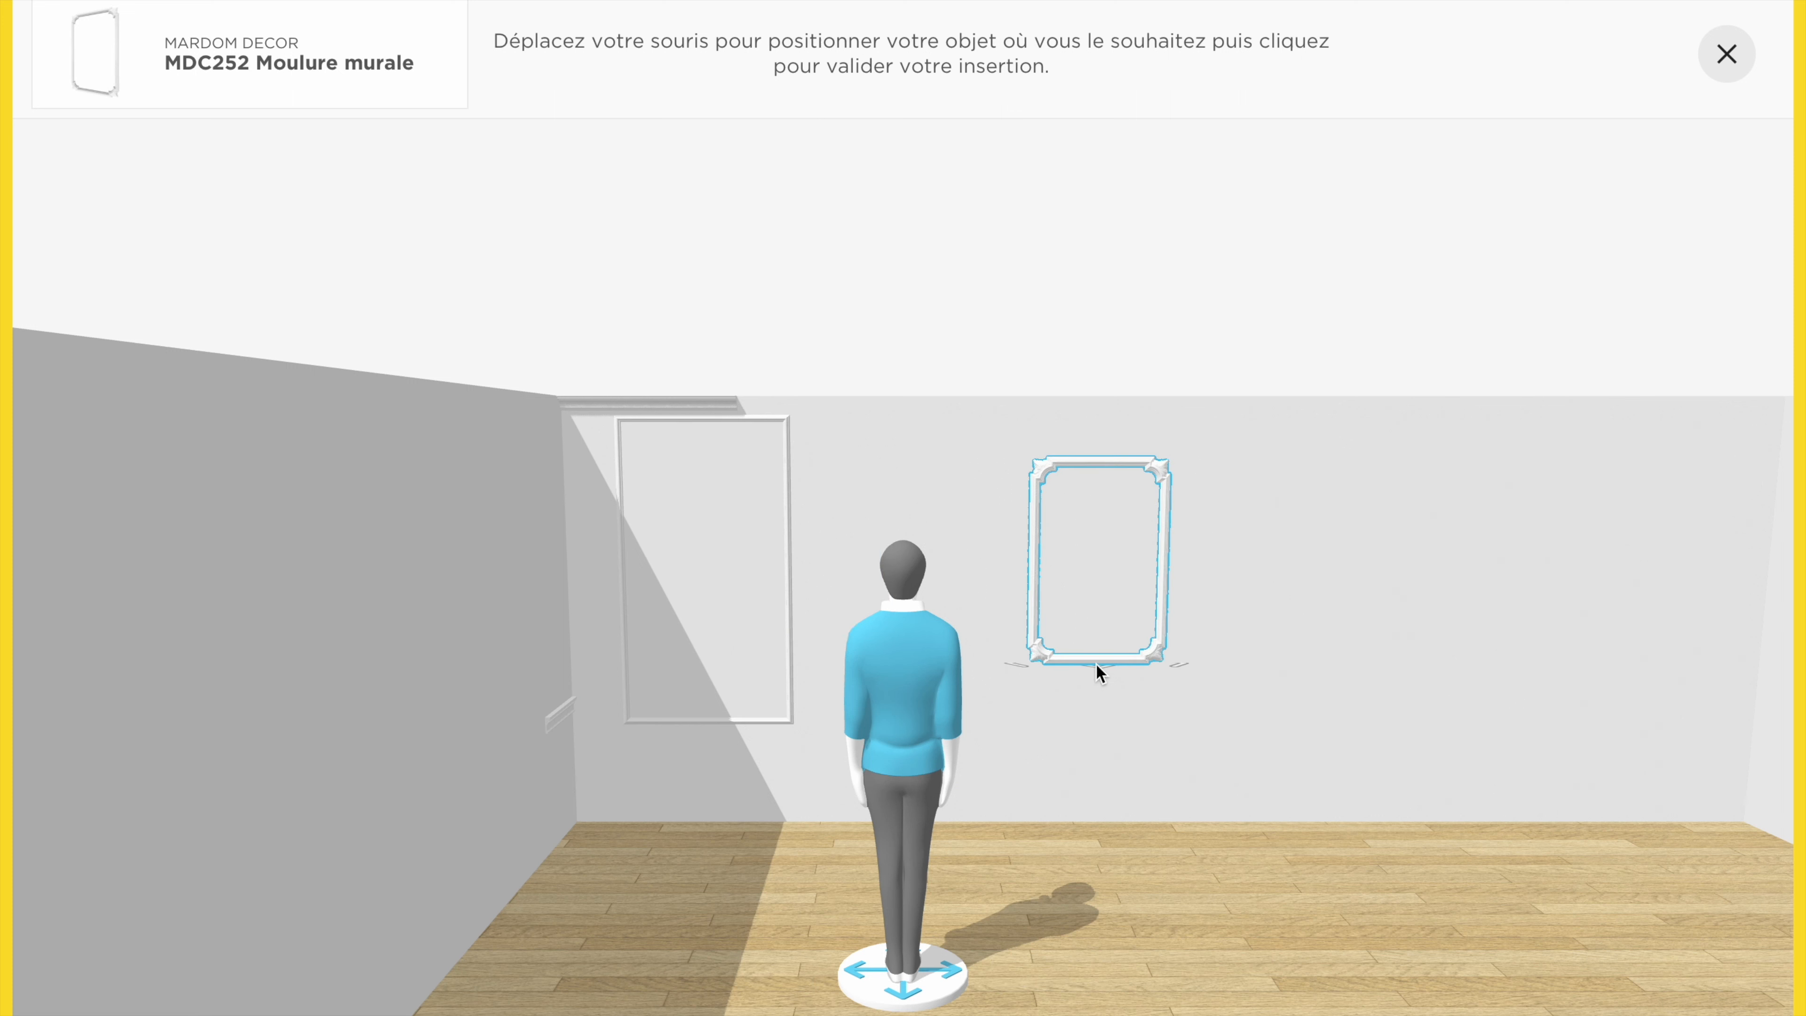
pyautogui.click(1095, 672)
pyautogui.click(836, 255)
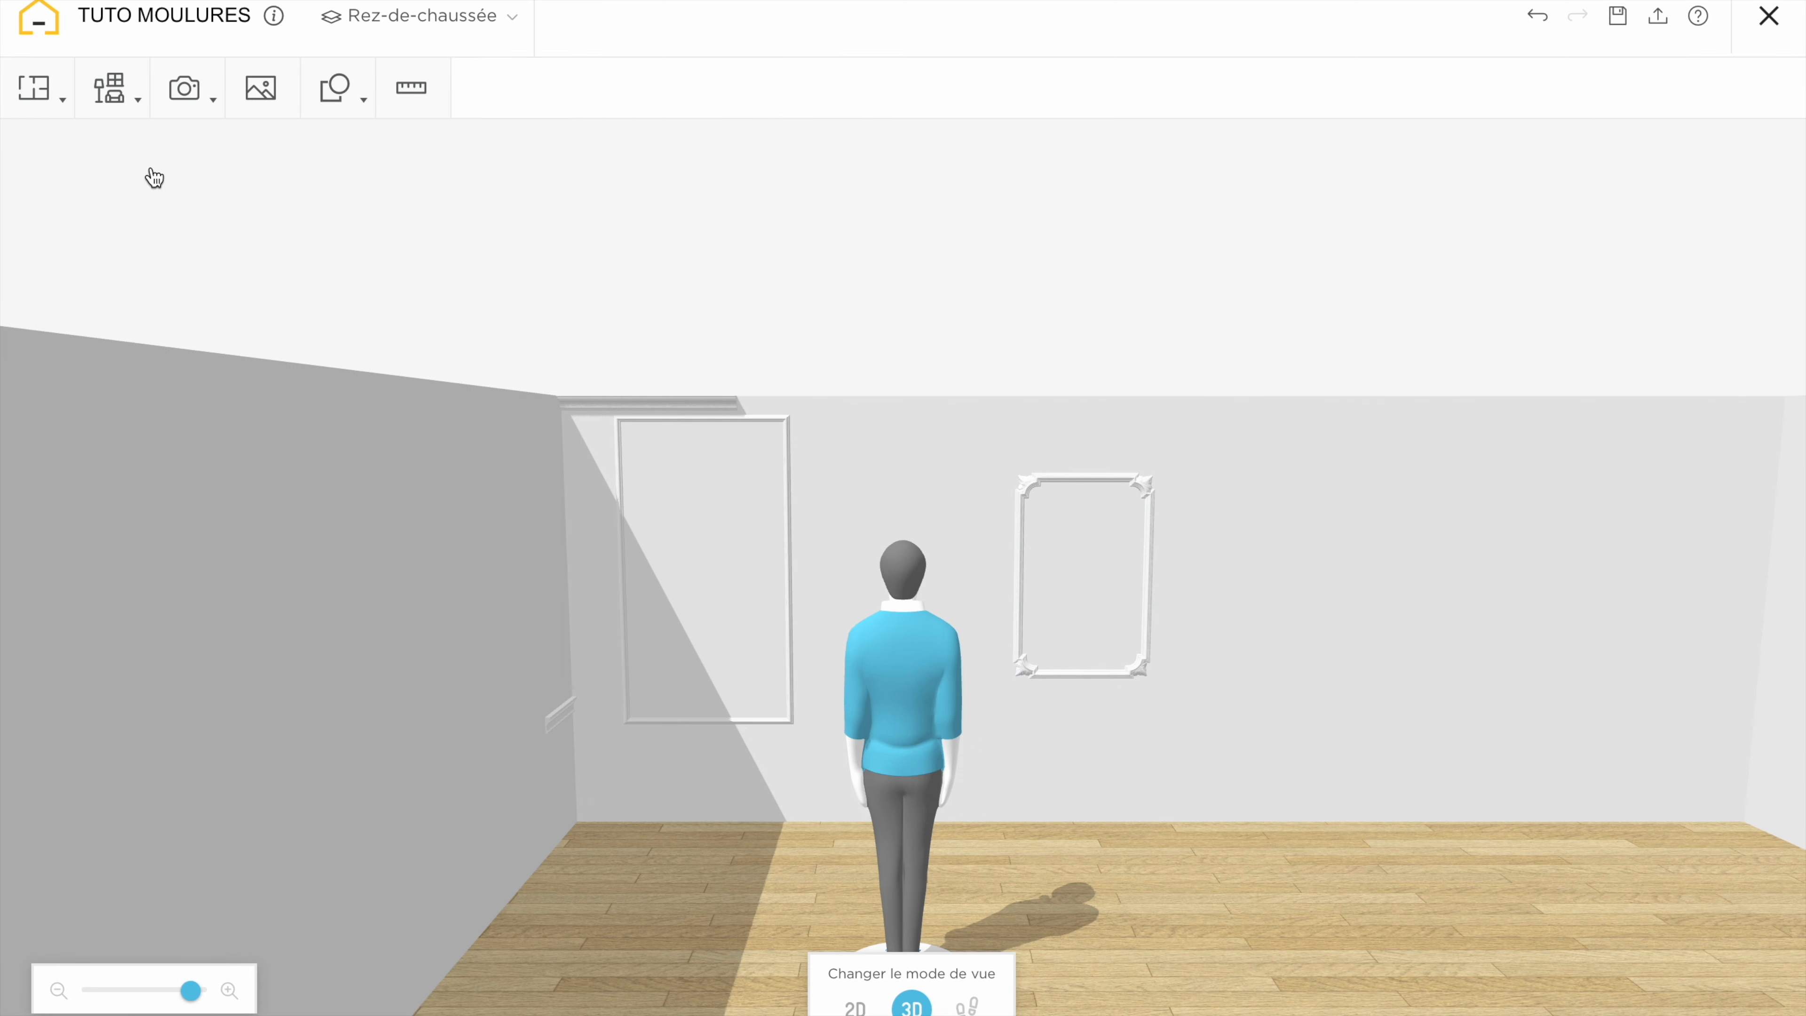
# Add the rectangular MARDOM DECOR MD255 frame to the back wall, to the right of the ornate frame
pyautogui.click(123, 94)
pyautogui.click(152, 192)
pyautogui.moveTo(956, 589)
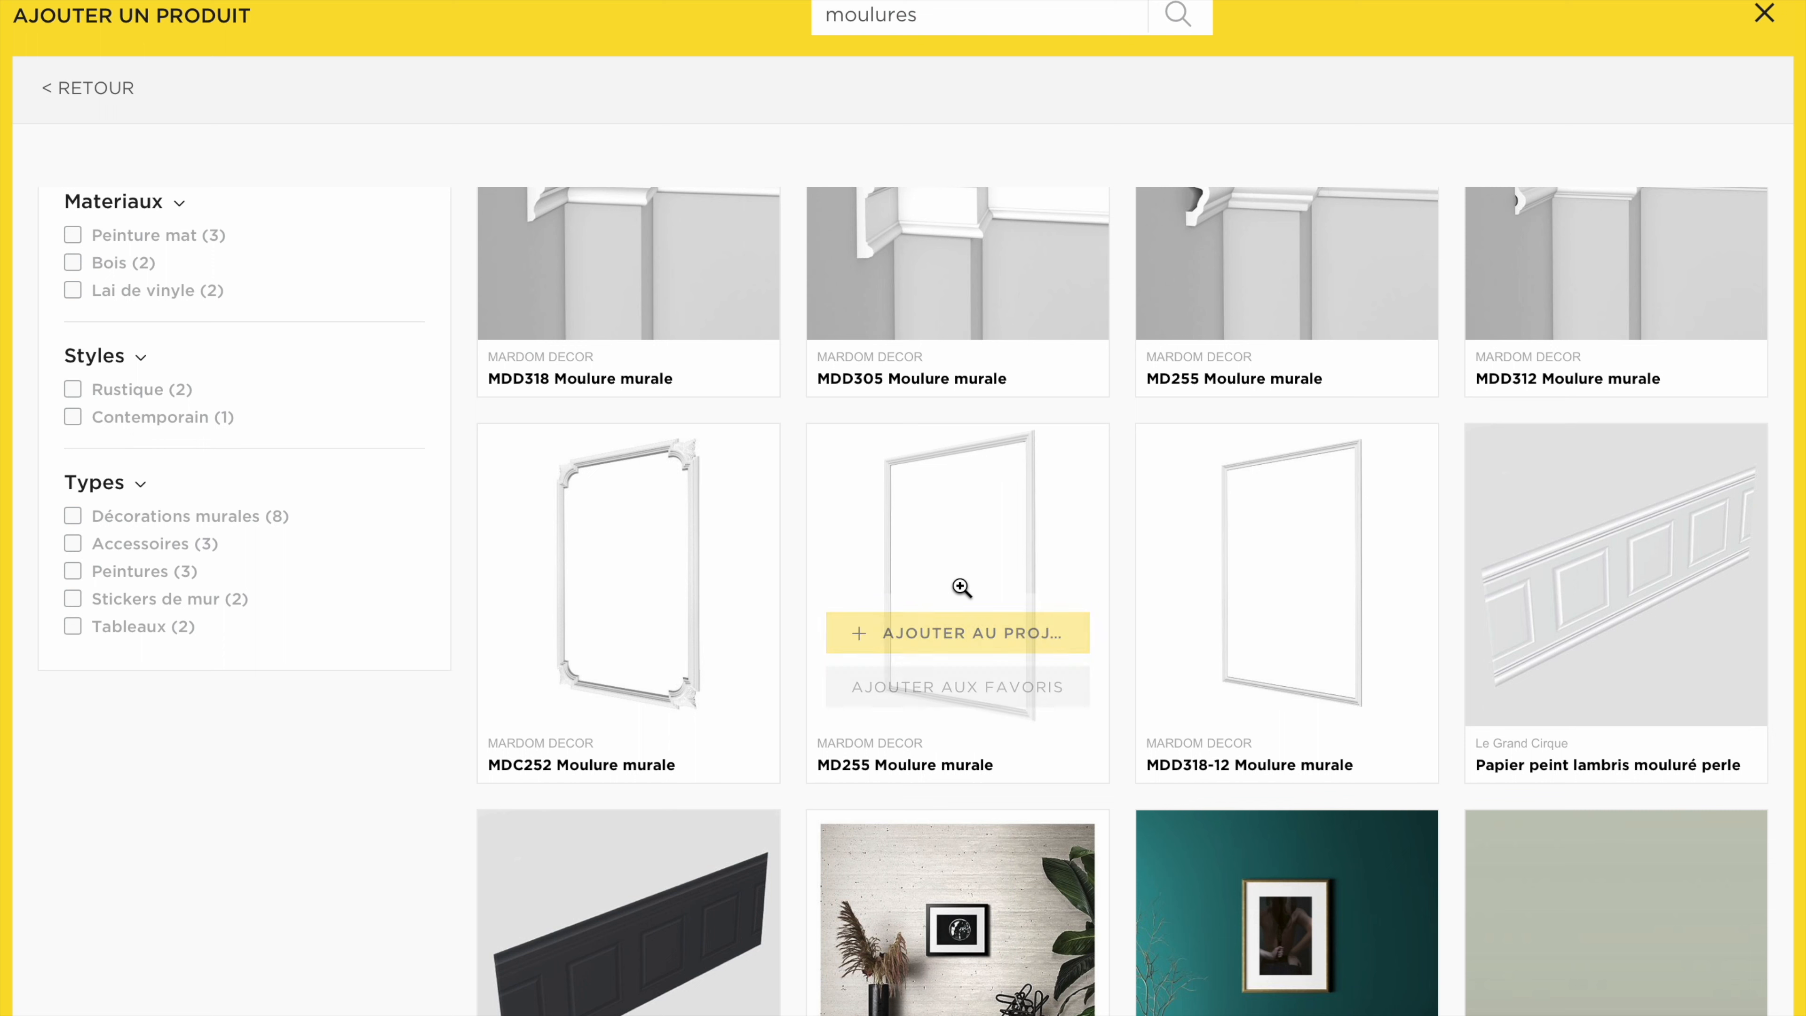
pyautogui.click(924, 640)
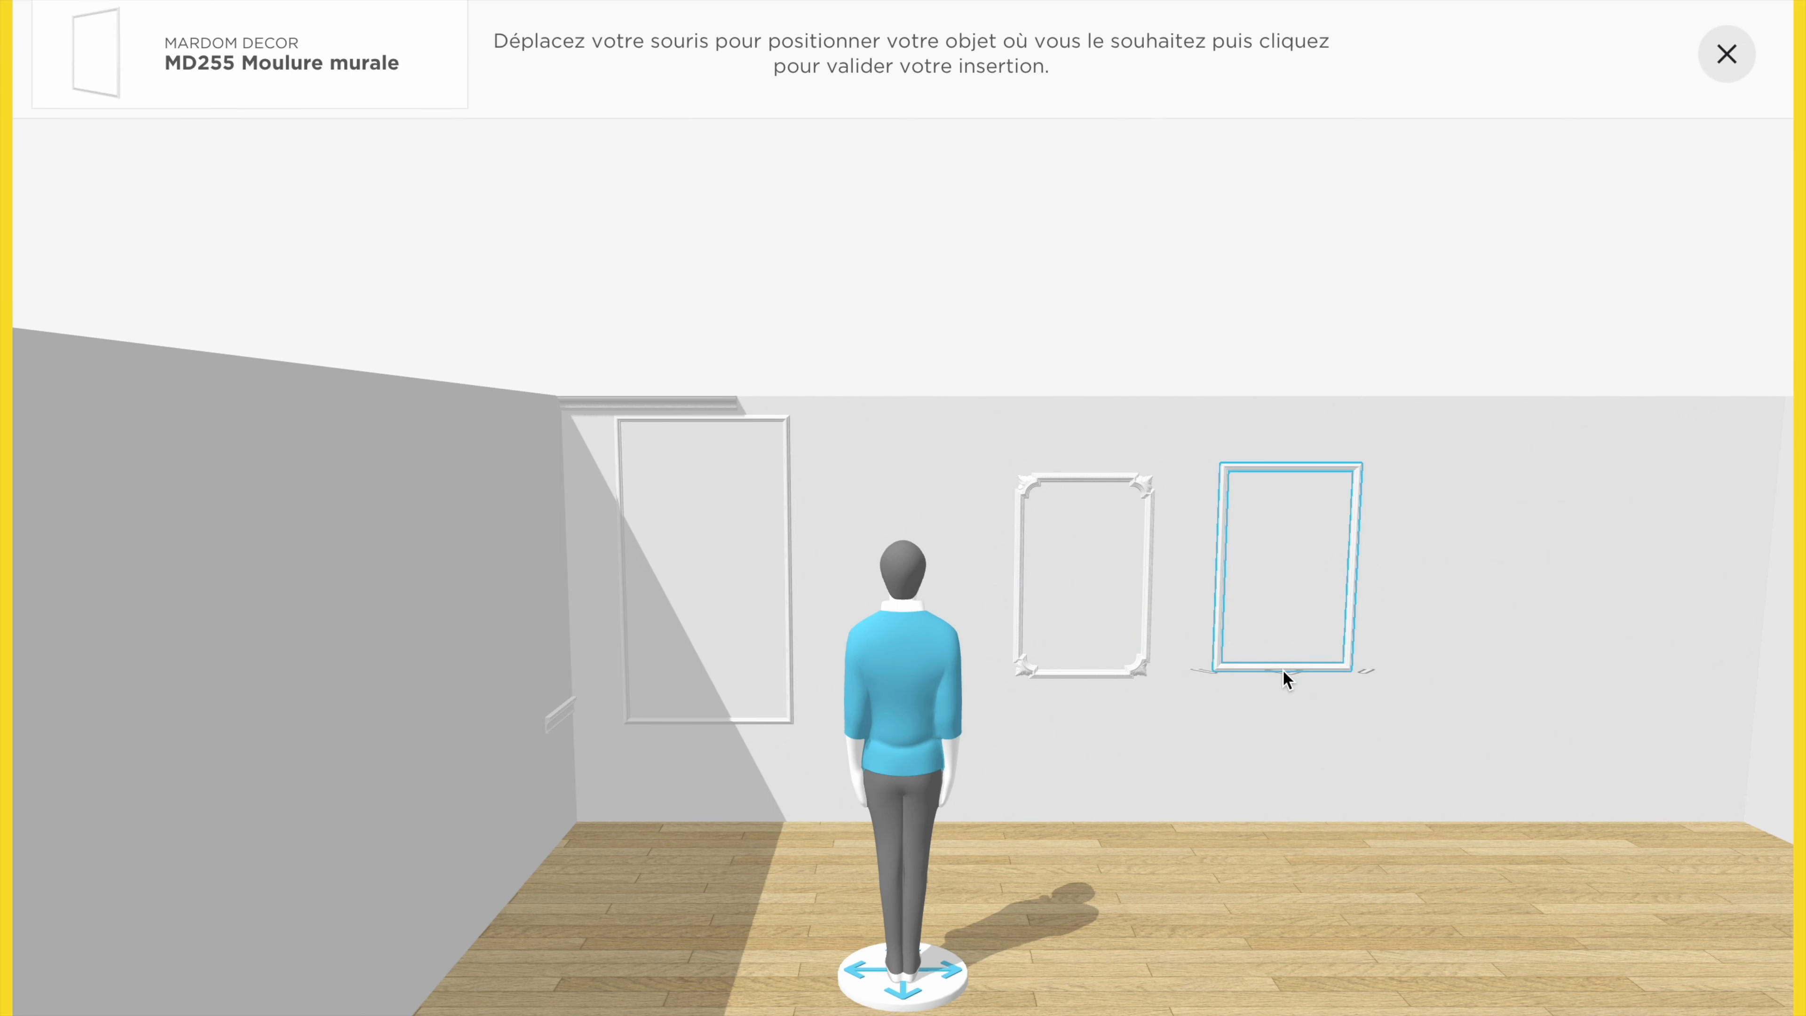
pyautogui.click(1288, 680)
# Add the MARDOM DECOR MDD318-12 frame to the back wall, to the right of the MD255 frame
pyautogui.click(128, 94)
pyautogui.click(147, 200)
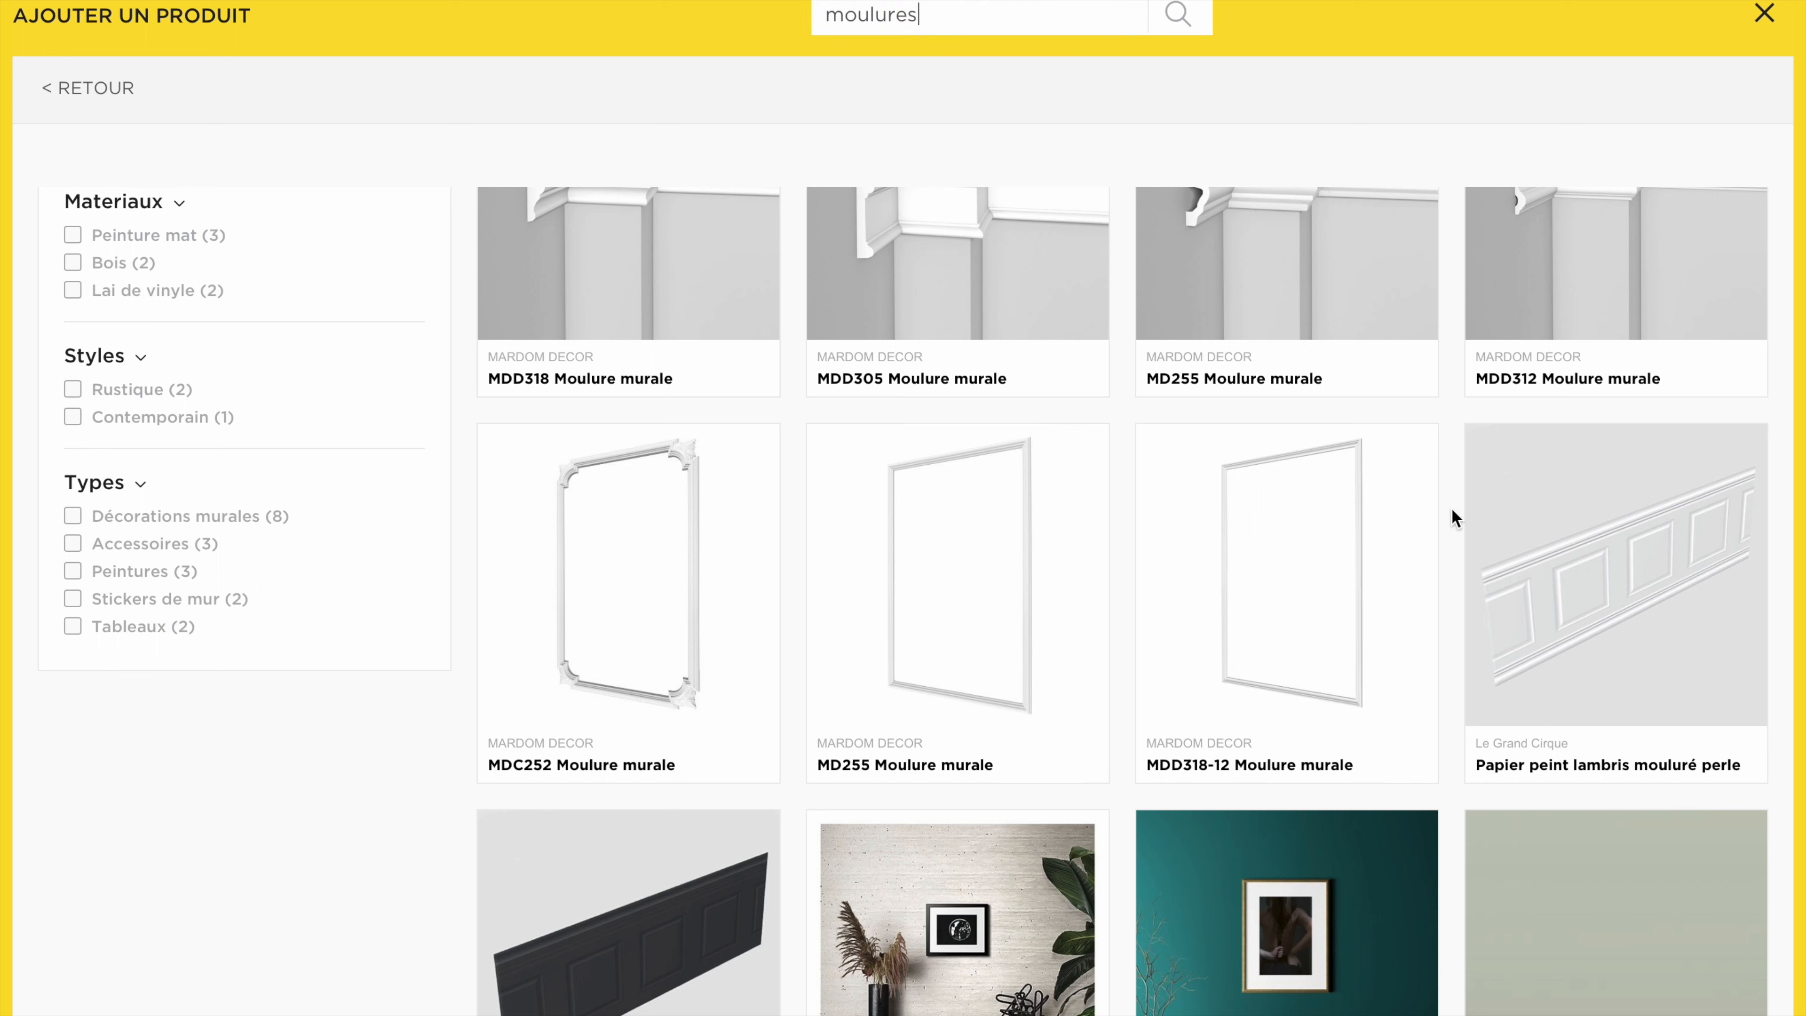
pyautogui.click(1350, 632)
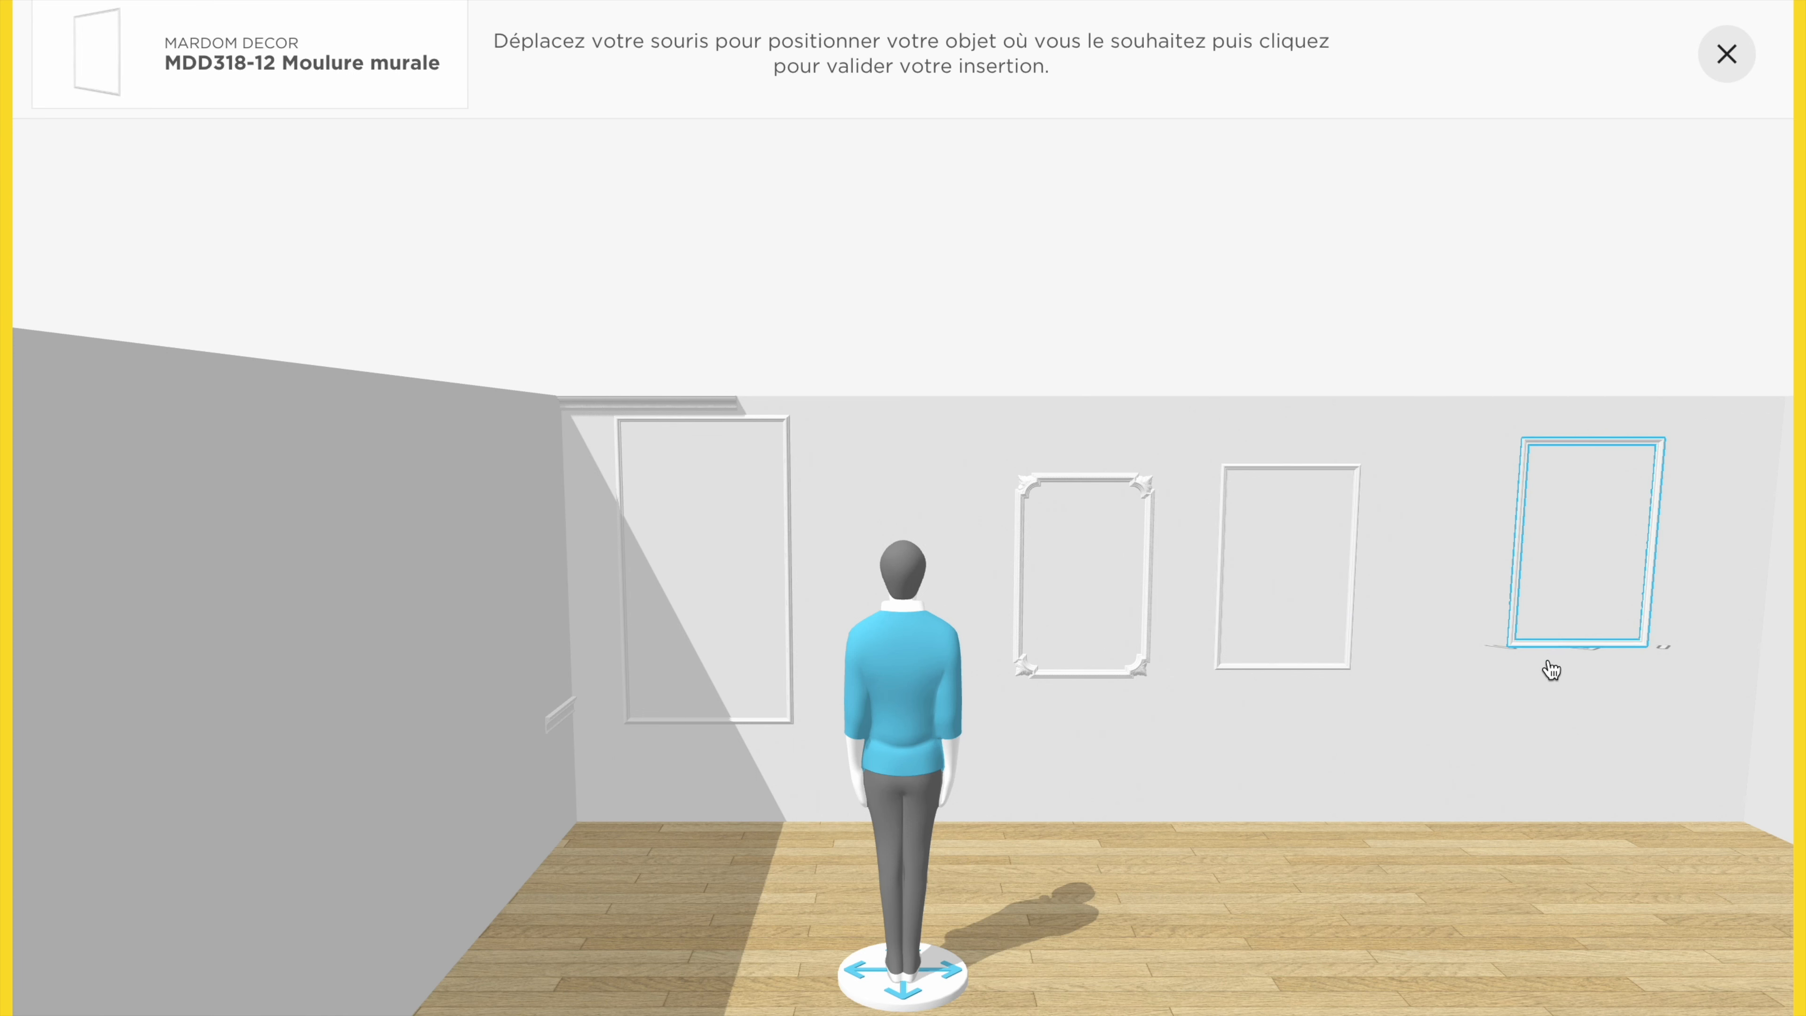
pyautogui.click(1448, 682)
pyautogui.click(1243, 352)
# Add the Papier peint lambris mouluré anthracite panel at the base of the back wall, below the frames
pyautogui.click(112, 89)
pyautogui.click(135, 206)
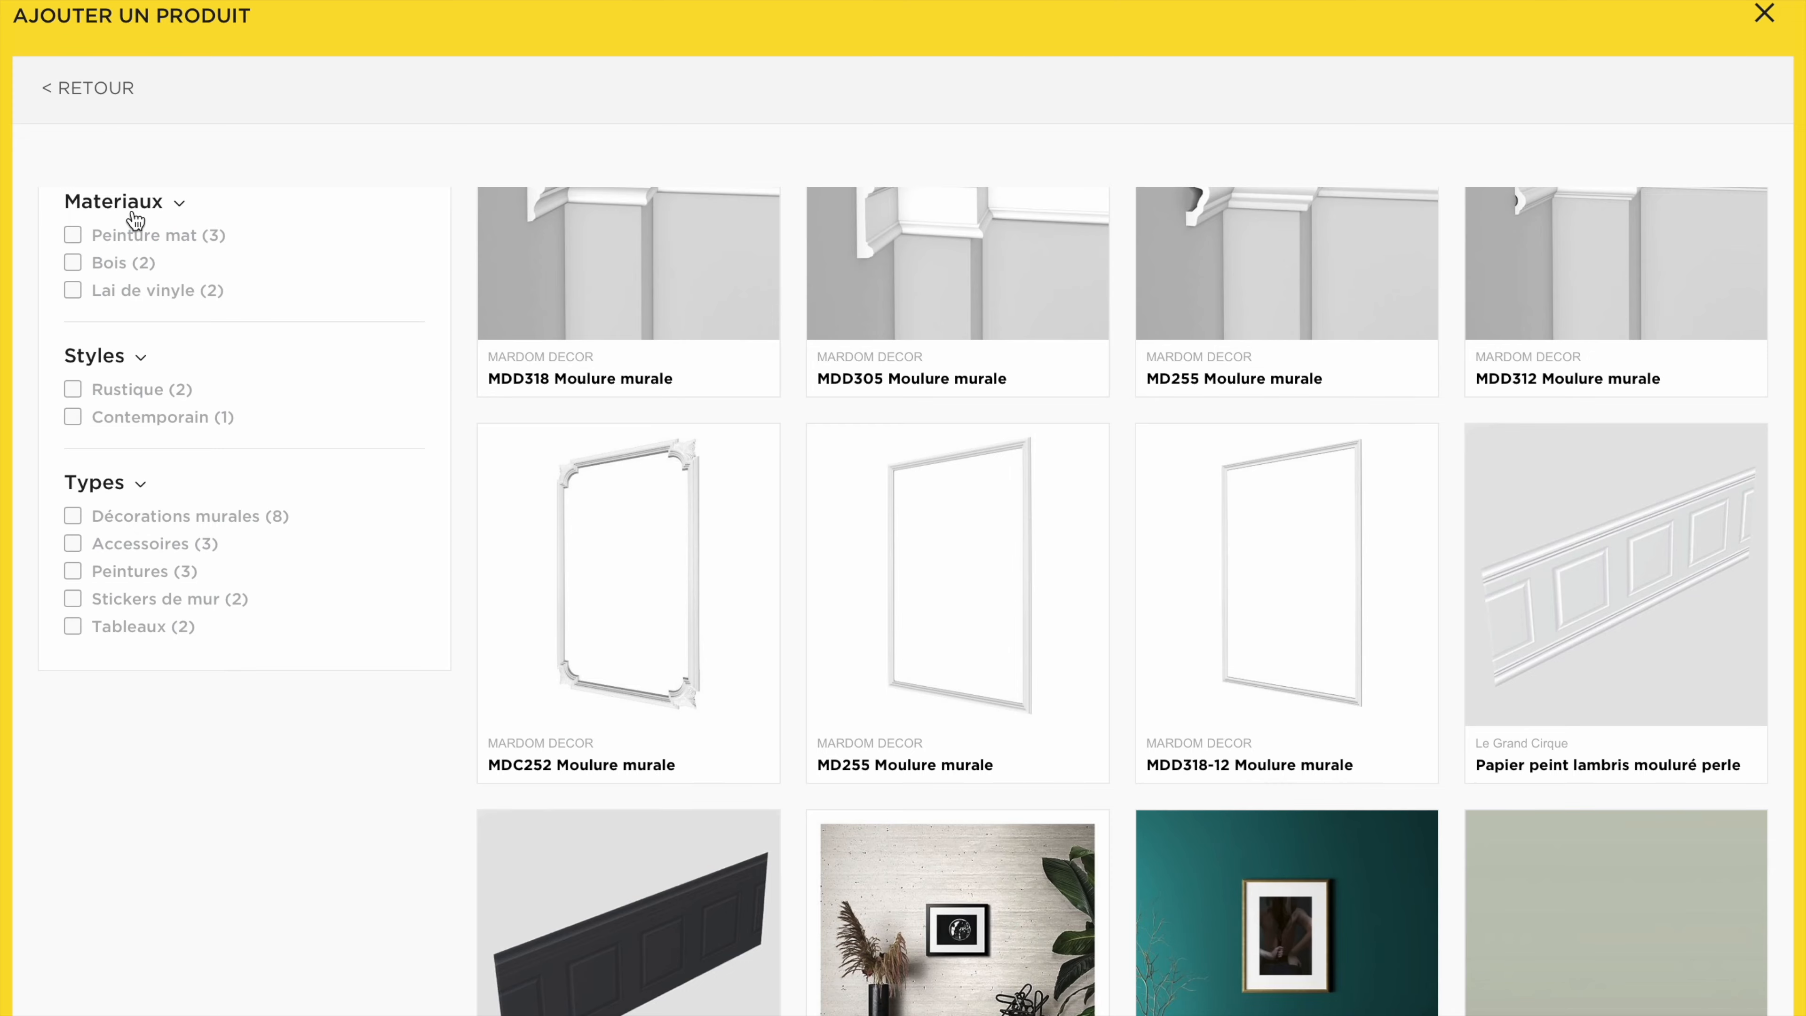
pyautogui.scroll(-4, 925, 640)
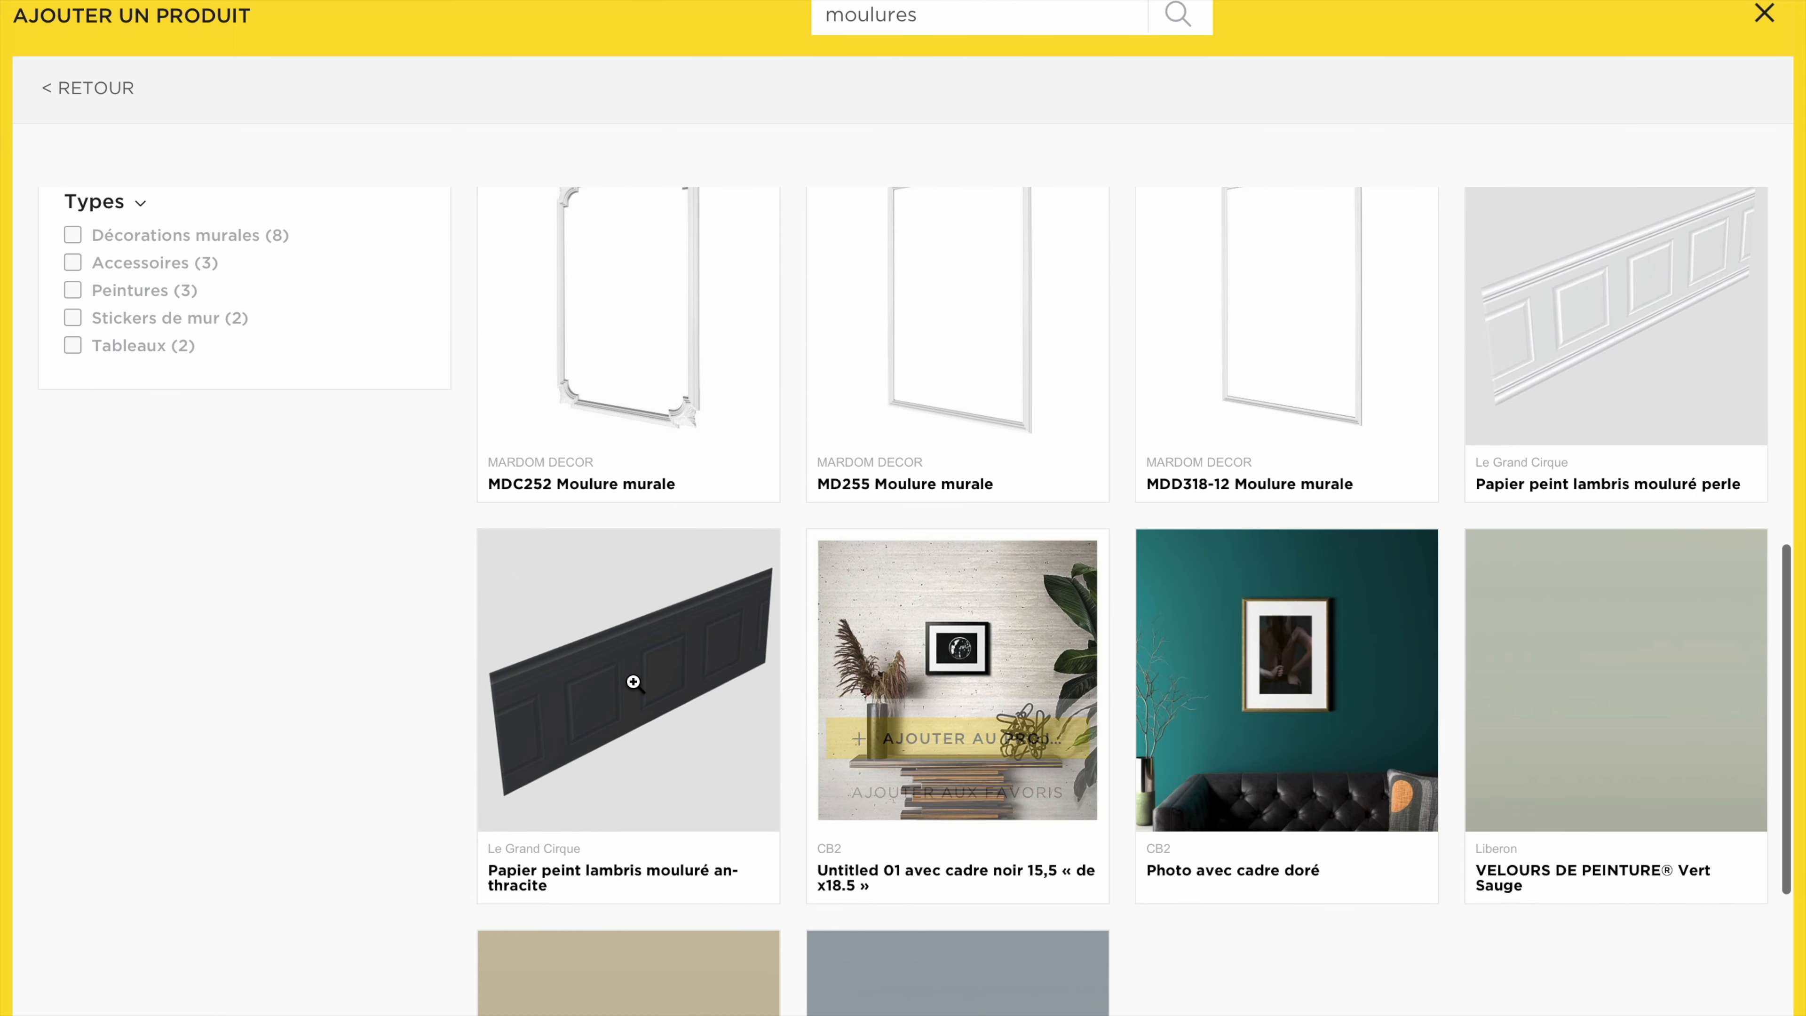
pyautogui.click(641, 740)
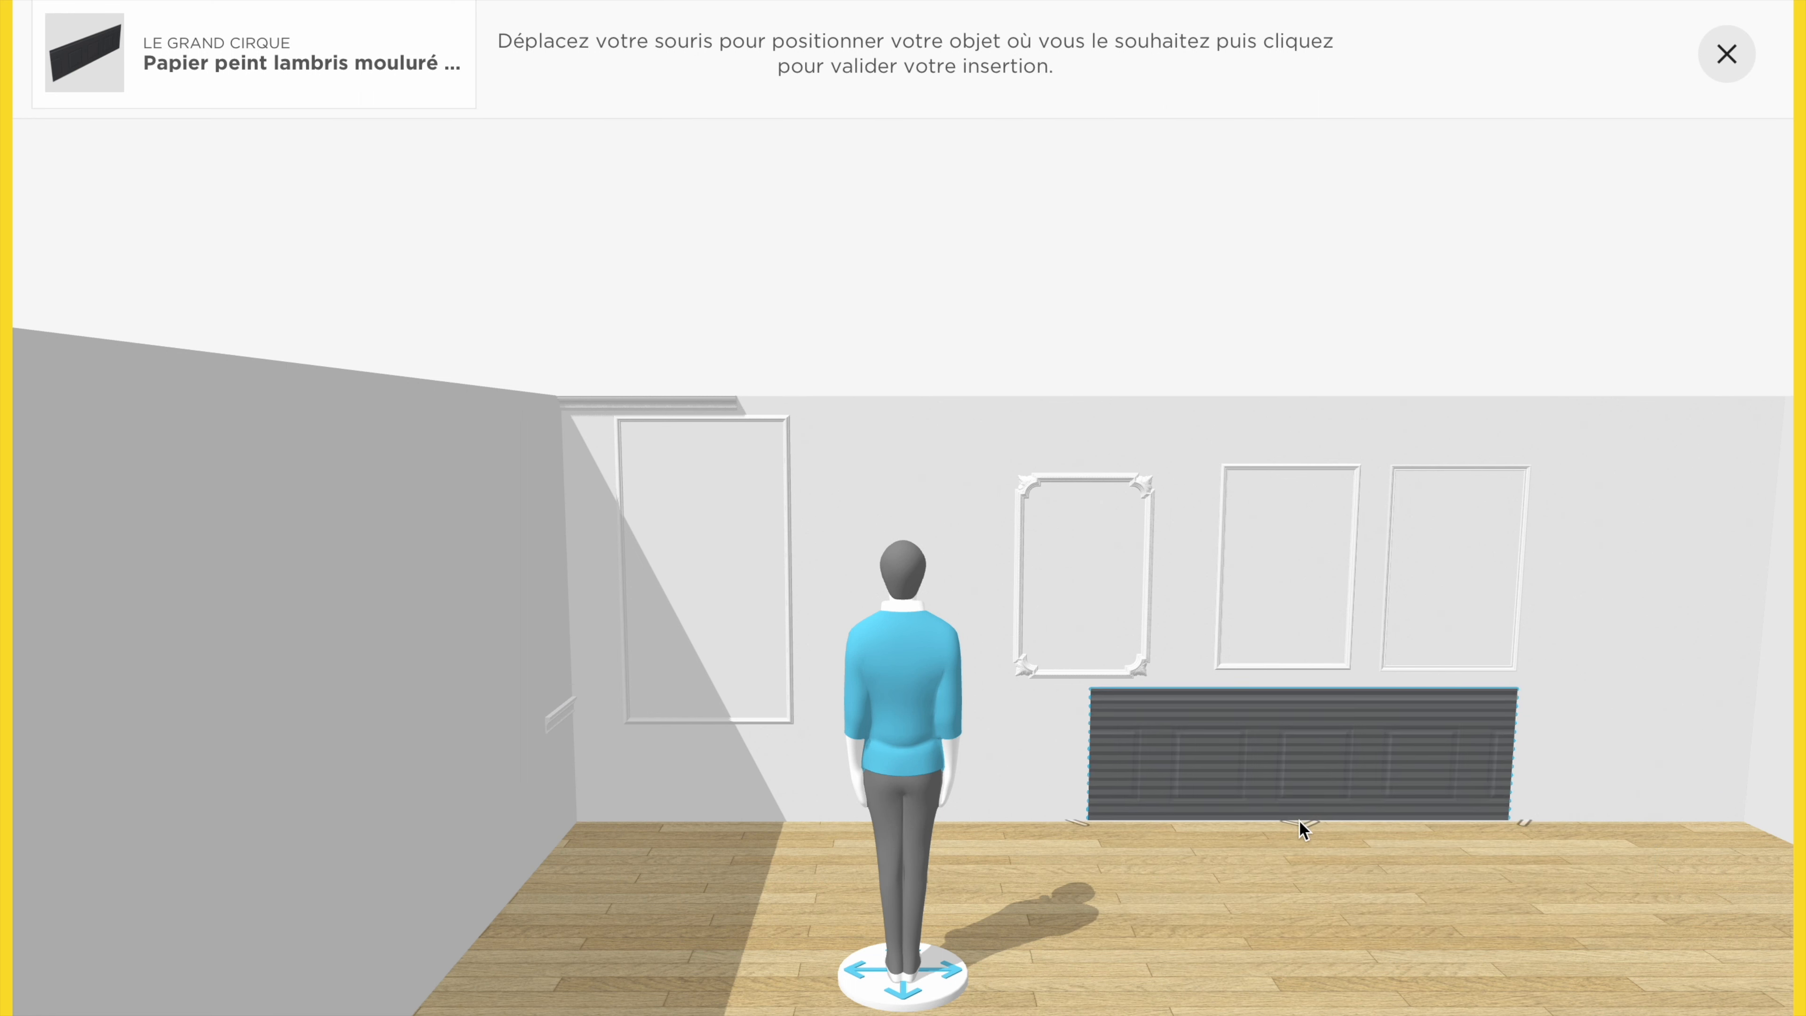
pyautogui.click(1300, 820)
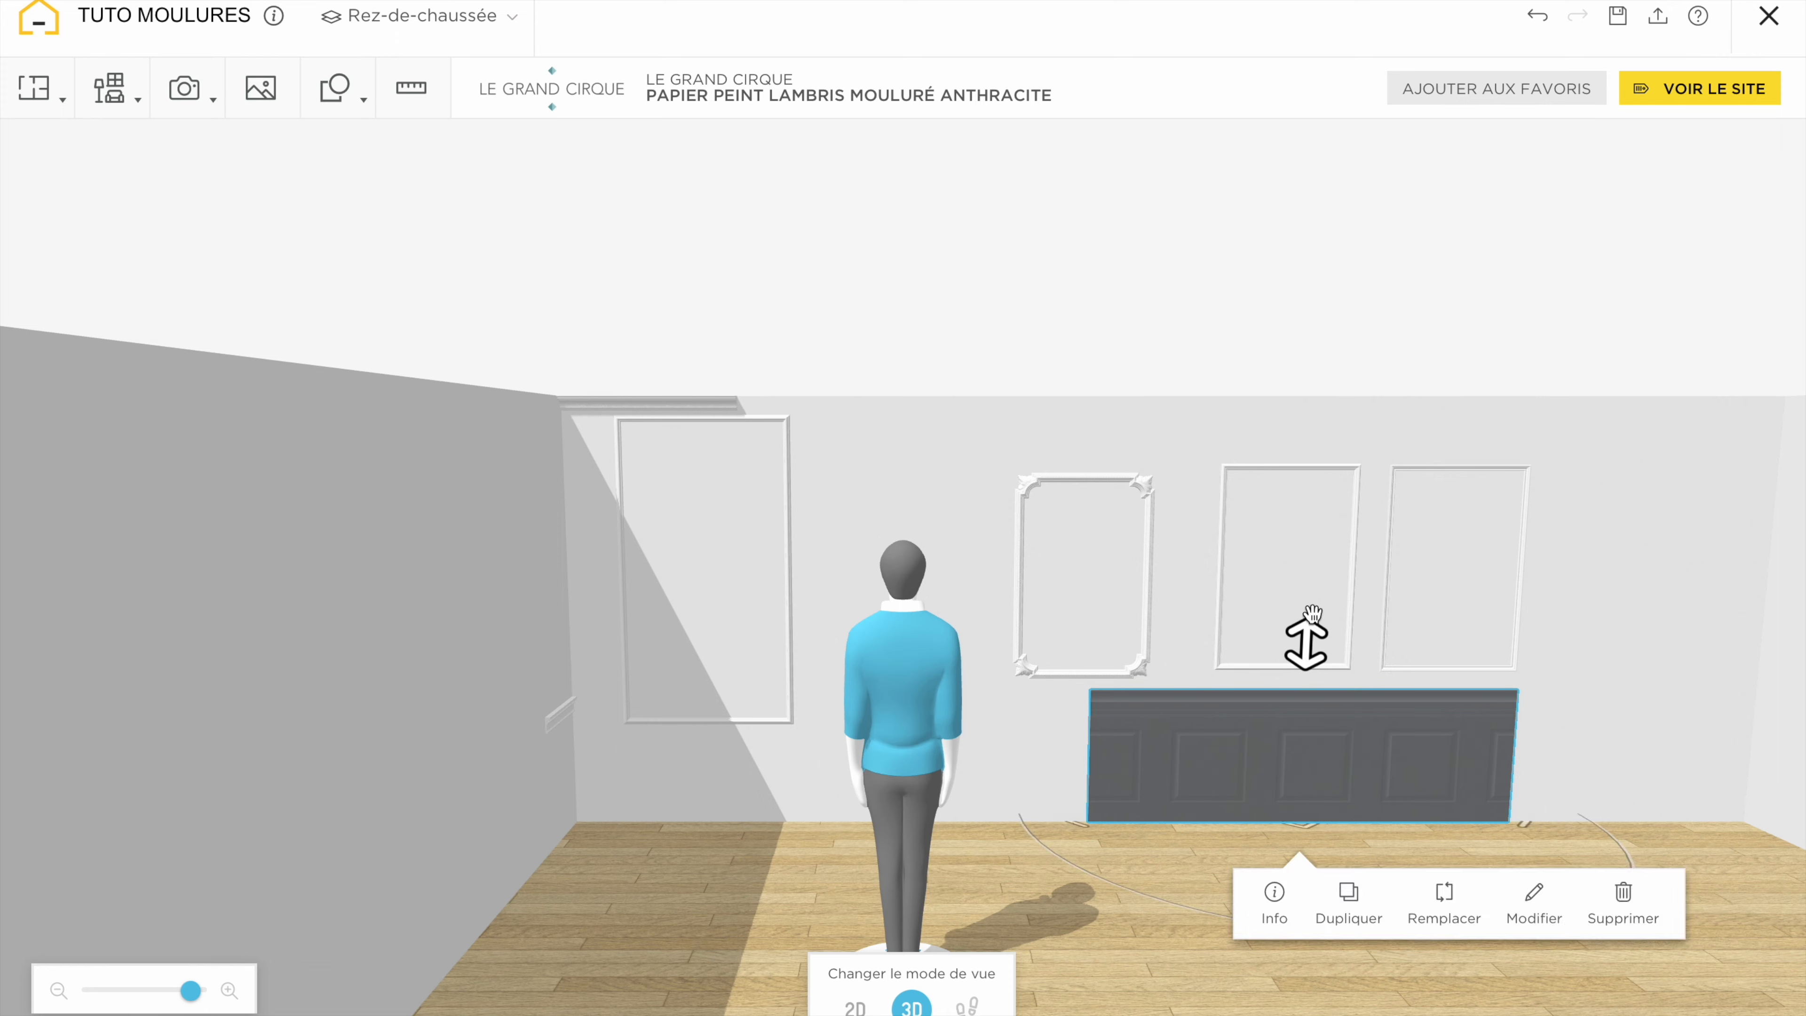
pyautogui.click(1283, 206)
# Set the ornate MDC252 frame's width to 100 cm and its height to 180 cm
pyautogui.scroll(3, 1130, 590)
pyautogui.moveTo(897, 755); pyautogui.dragTo(992, 779)
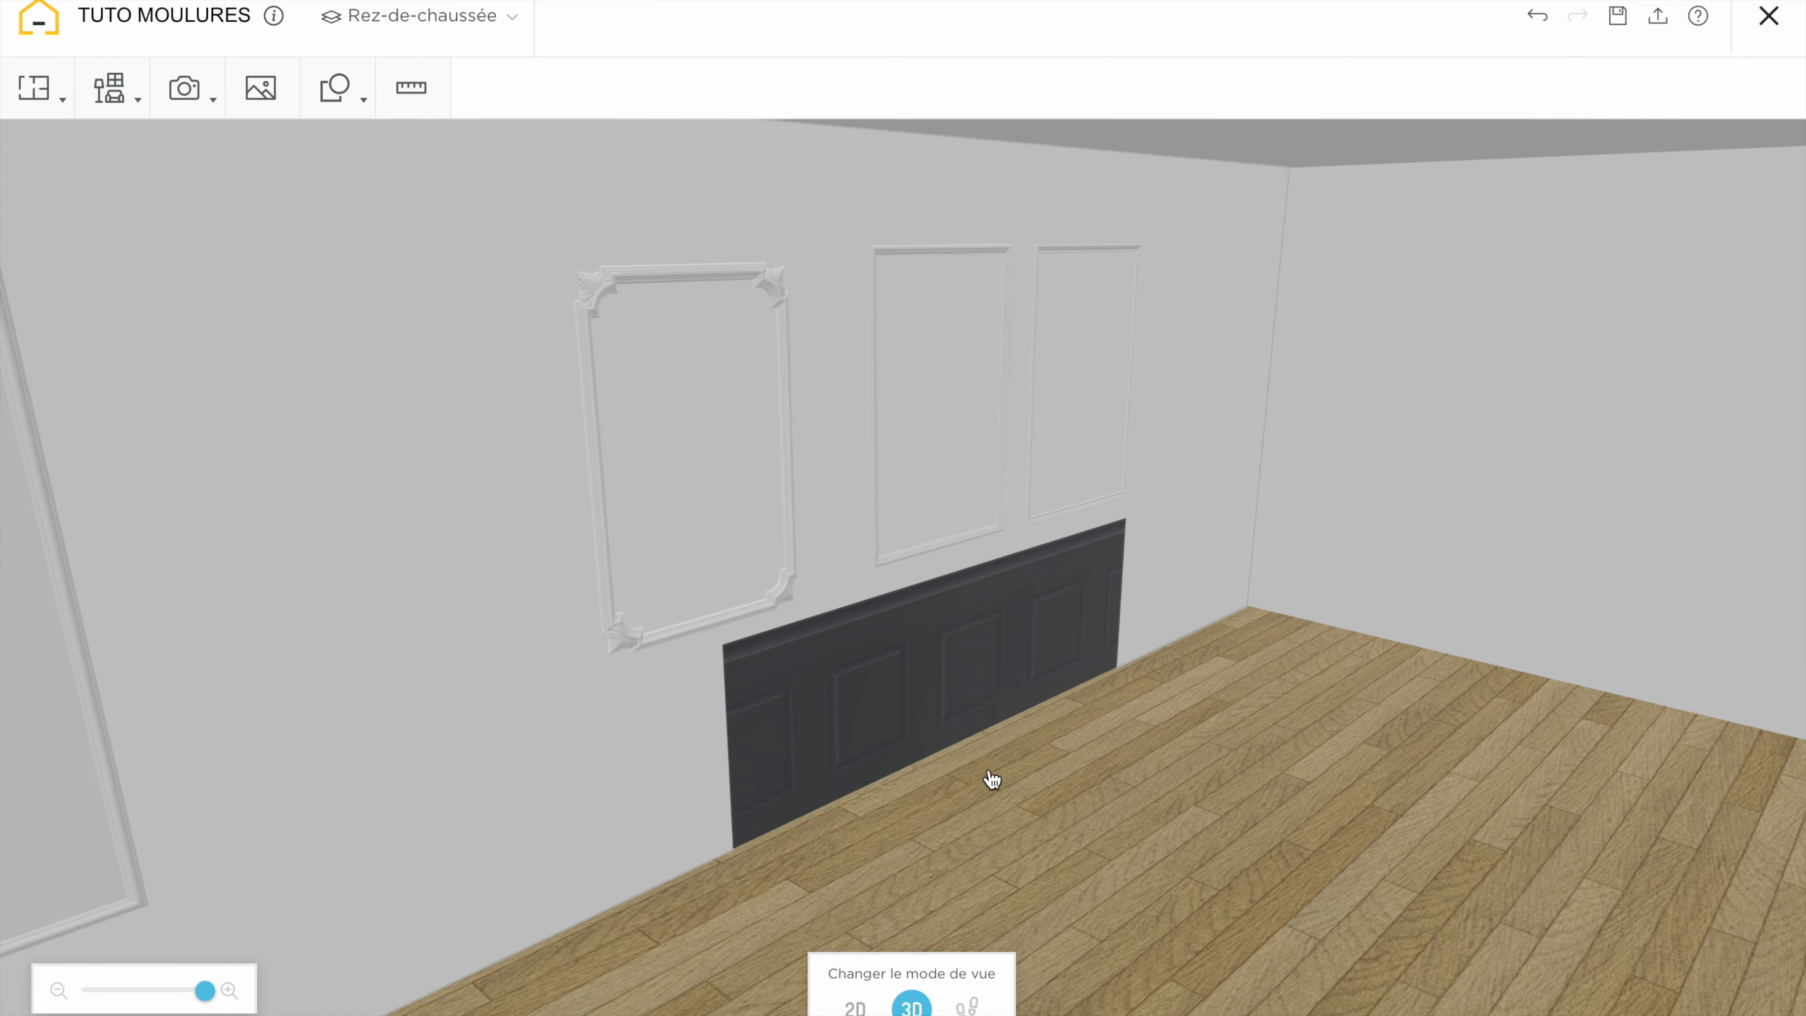
pyautogui.scroll(-5, 992, 780)
pyautogui.moveTo(1186, 741); pyautogui.dragTo(1077, 763)
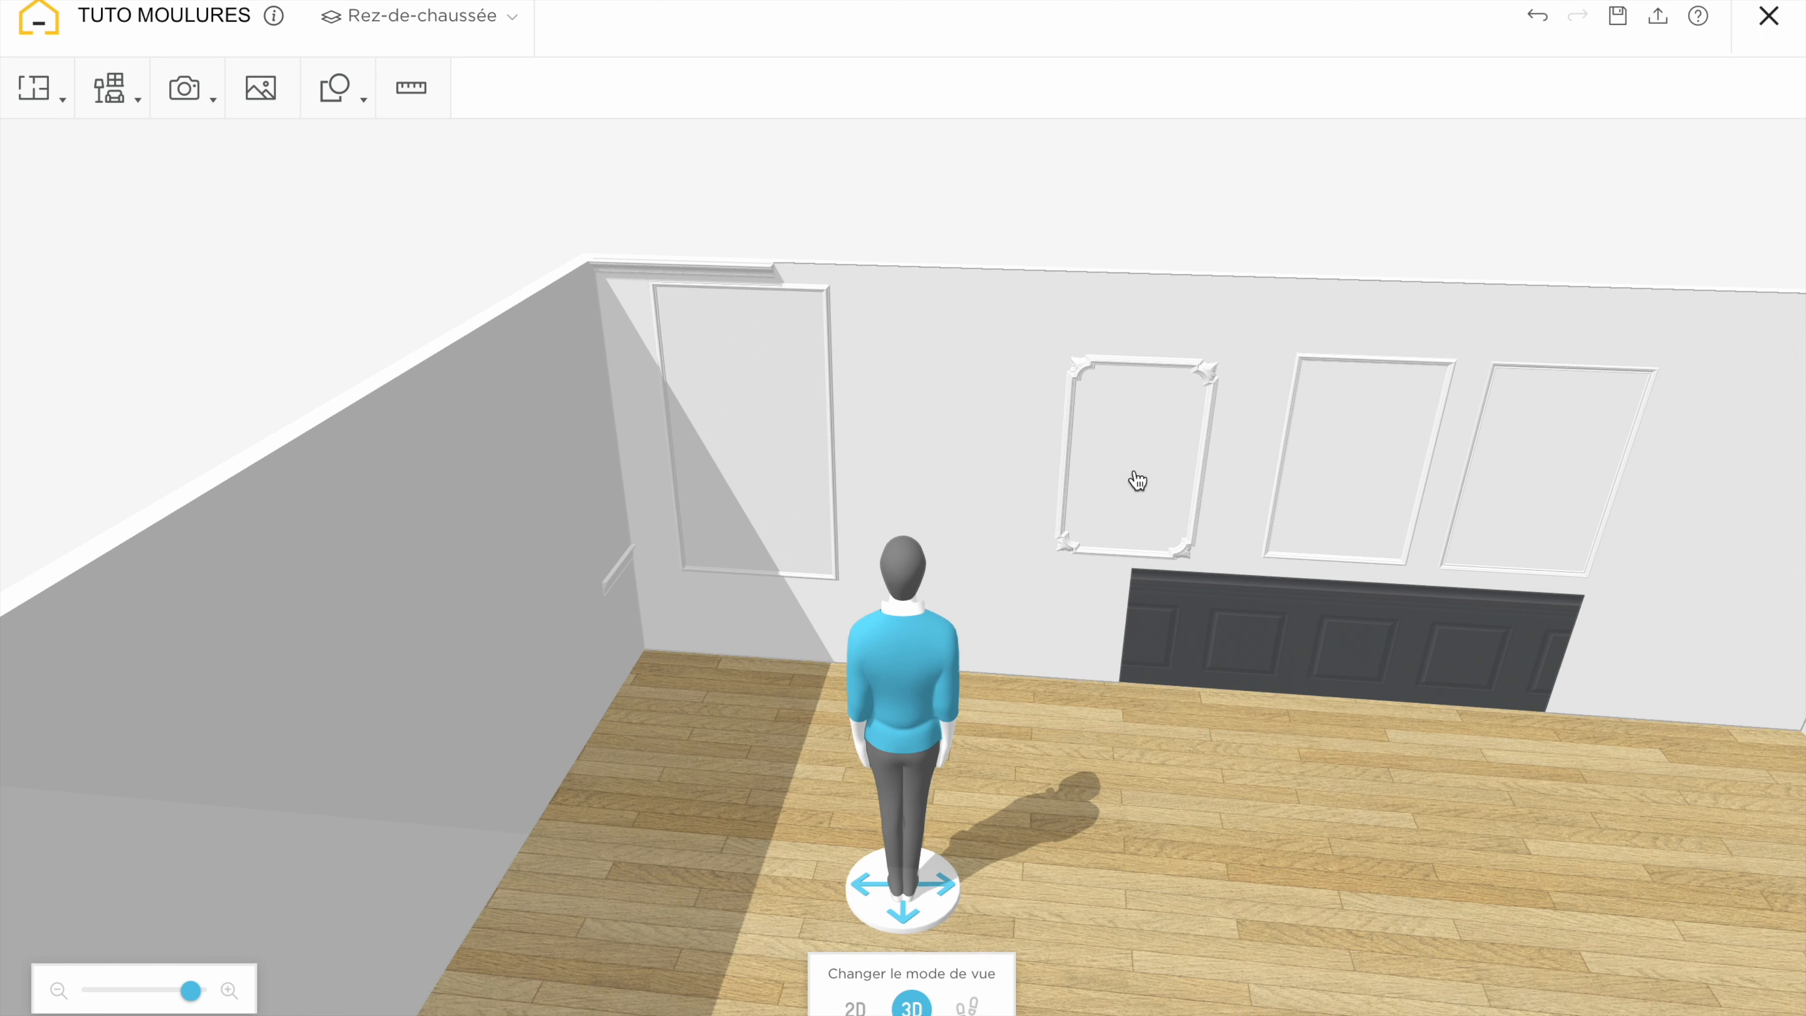
pyautogui.click(1198, 528)
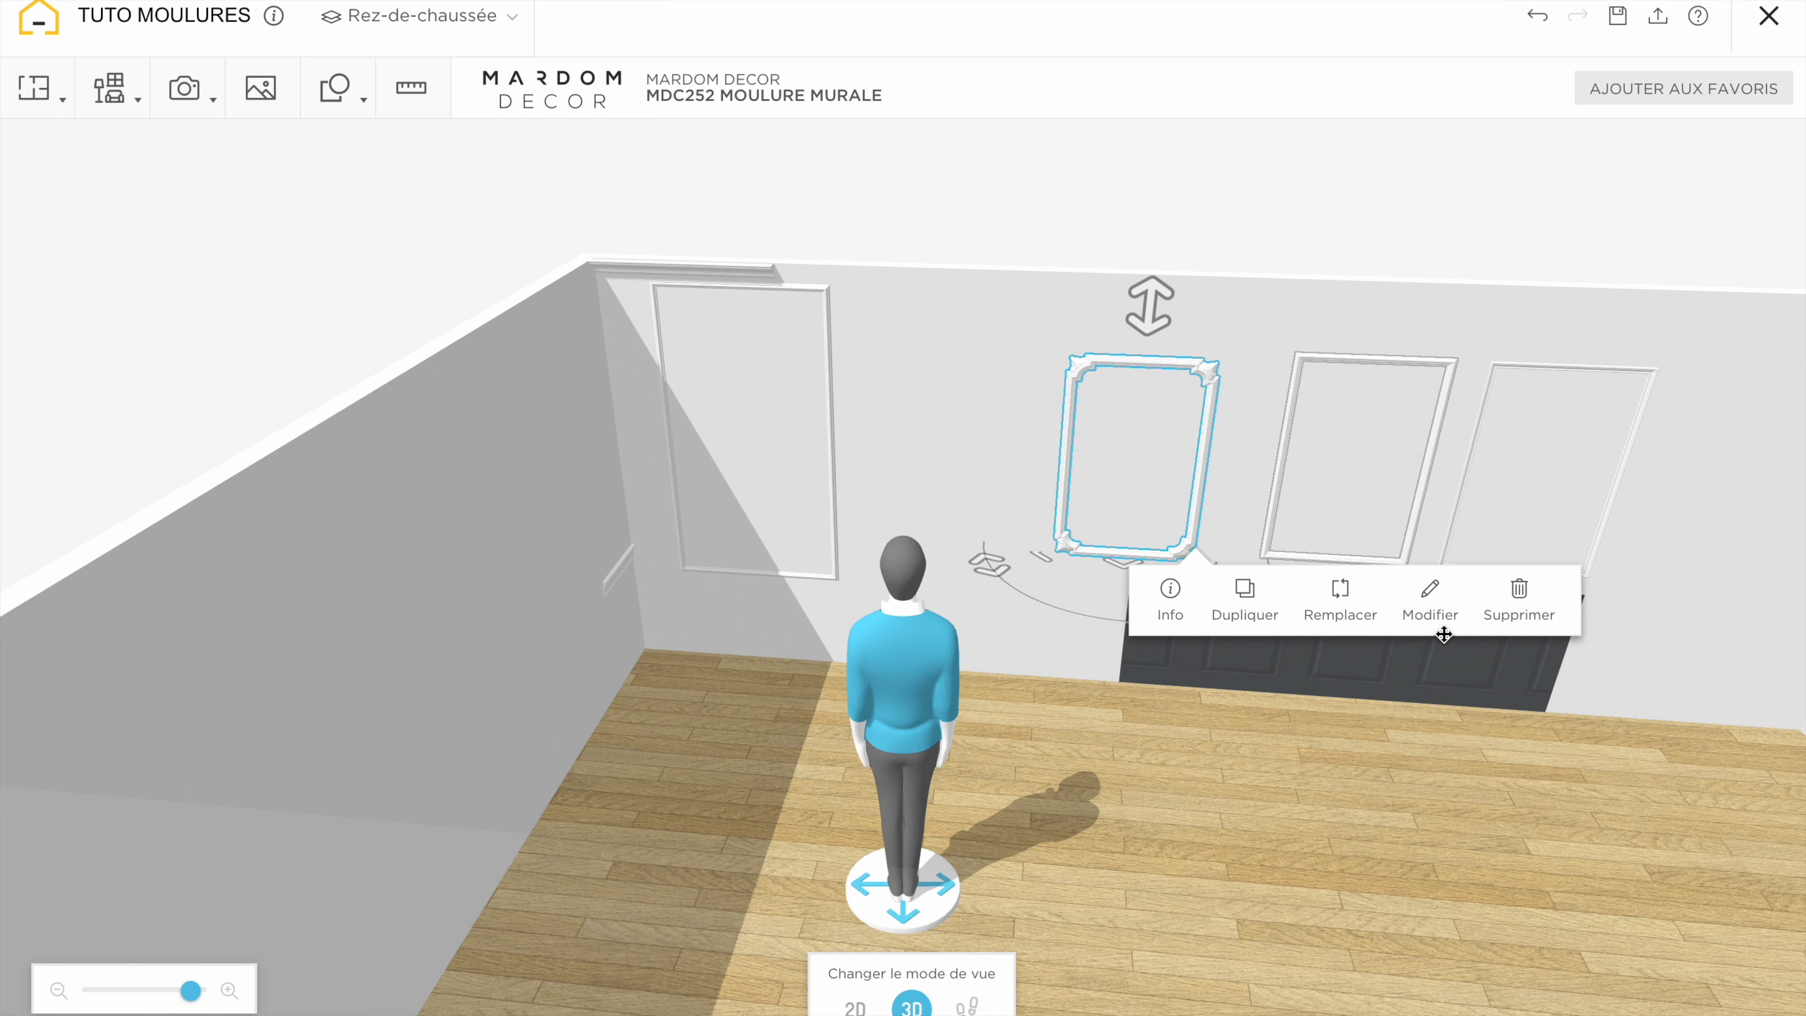
pyautogui.click(1433, 605)
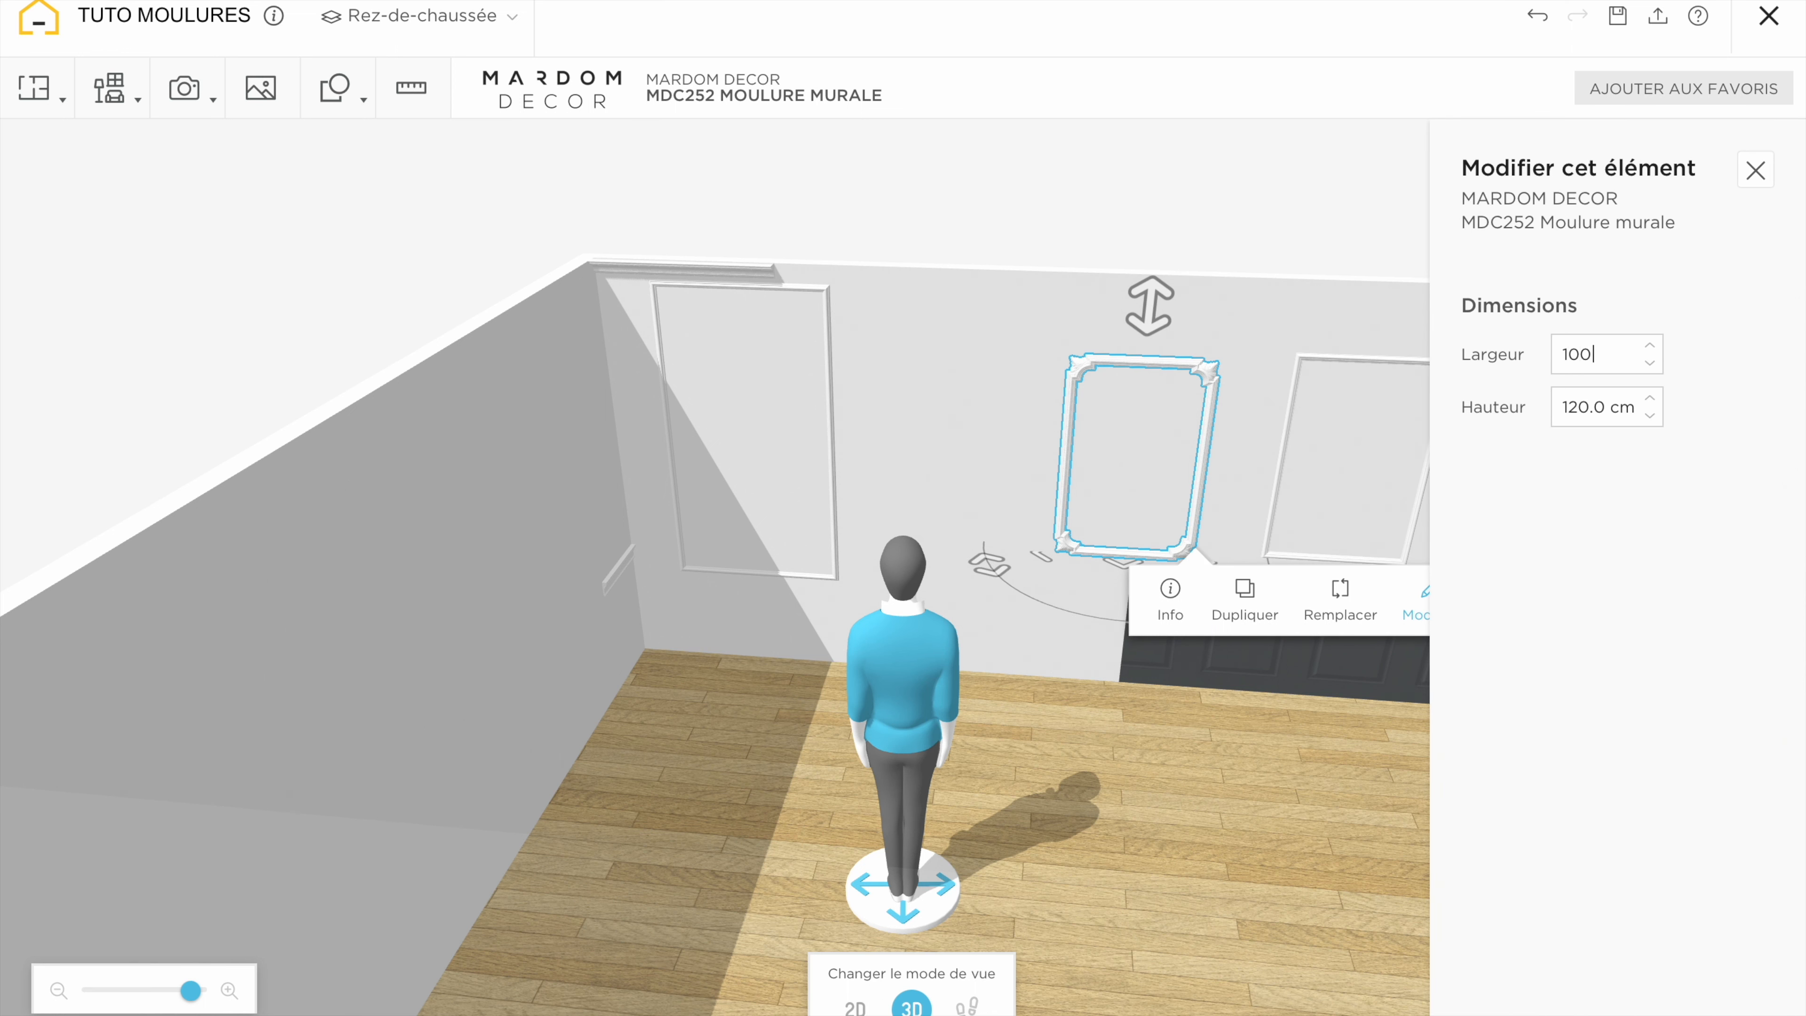
pyautogui.click(1569, 411)
pyautogui.write('180')
pyautogui.press('Return')
pyautogui.click(958, 188)
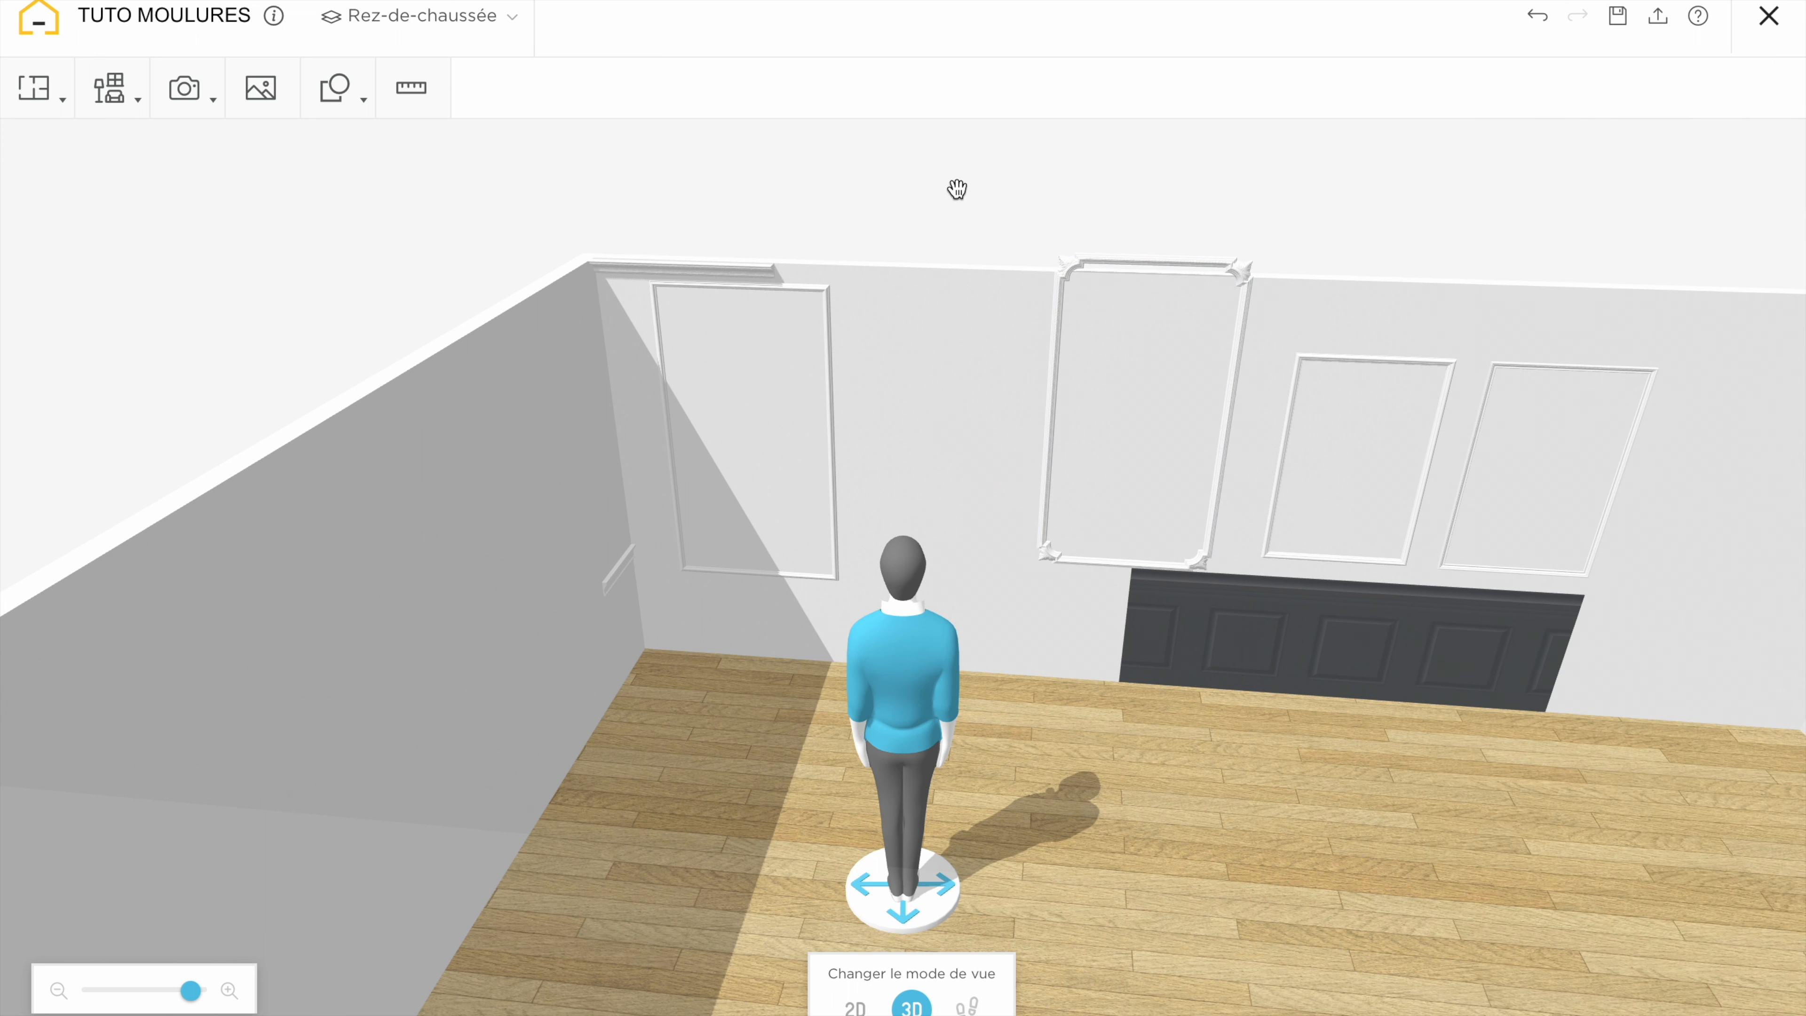
# Delete the ornate MDC252 frame, the MDD318-12 frame and the generic Moulure frame from the back wall
pyautogui.click(1216, 487)
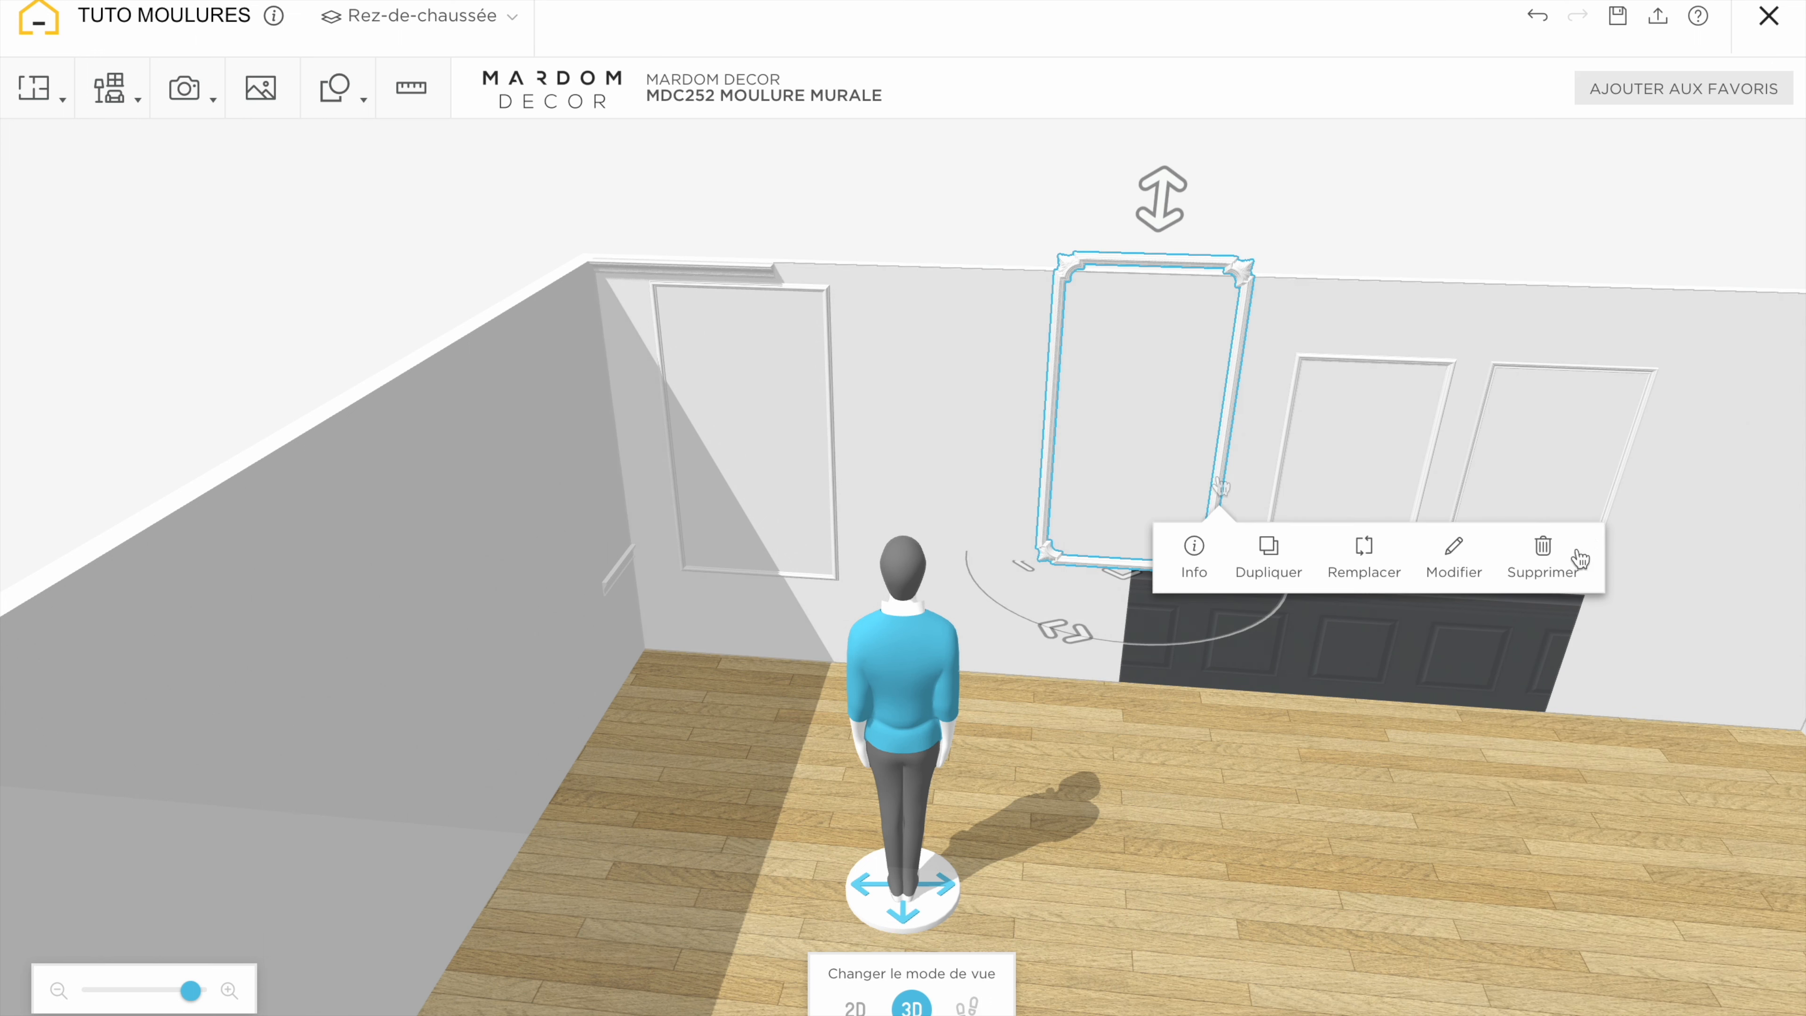
pyautogui.click(1540, 555)
pyautogui.click(1606, 390)
pyautogui.click(1744, 445)
pyautogui.click(825, 429)
pyautogui.click(1088, 509)
# Set the width of the anthracite moulded panelling at the base of the back wall to 694 cm
pyautogui.moveTo(1093, 512); pyautogui.dragTo(935, 287)
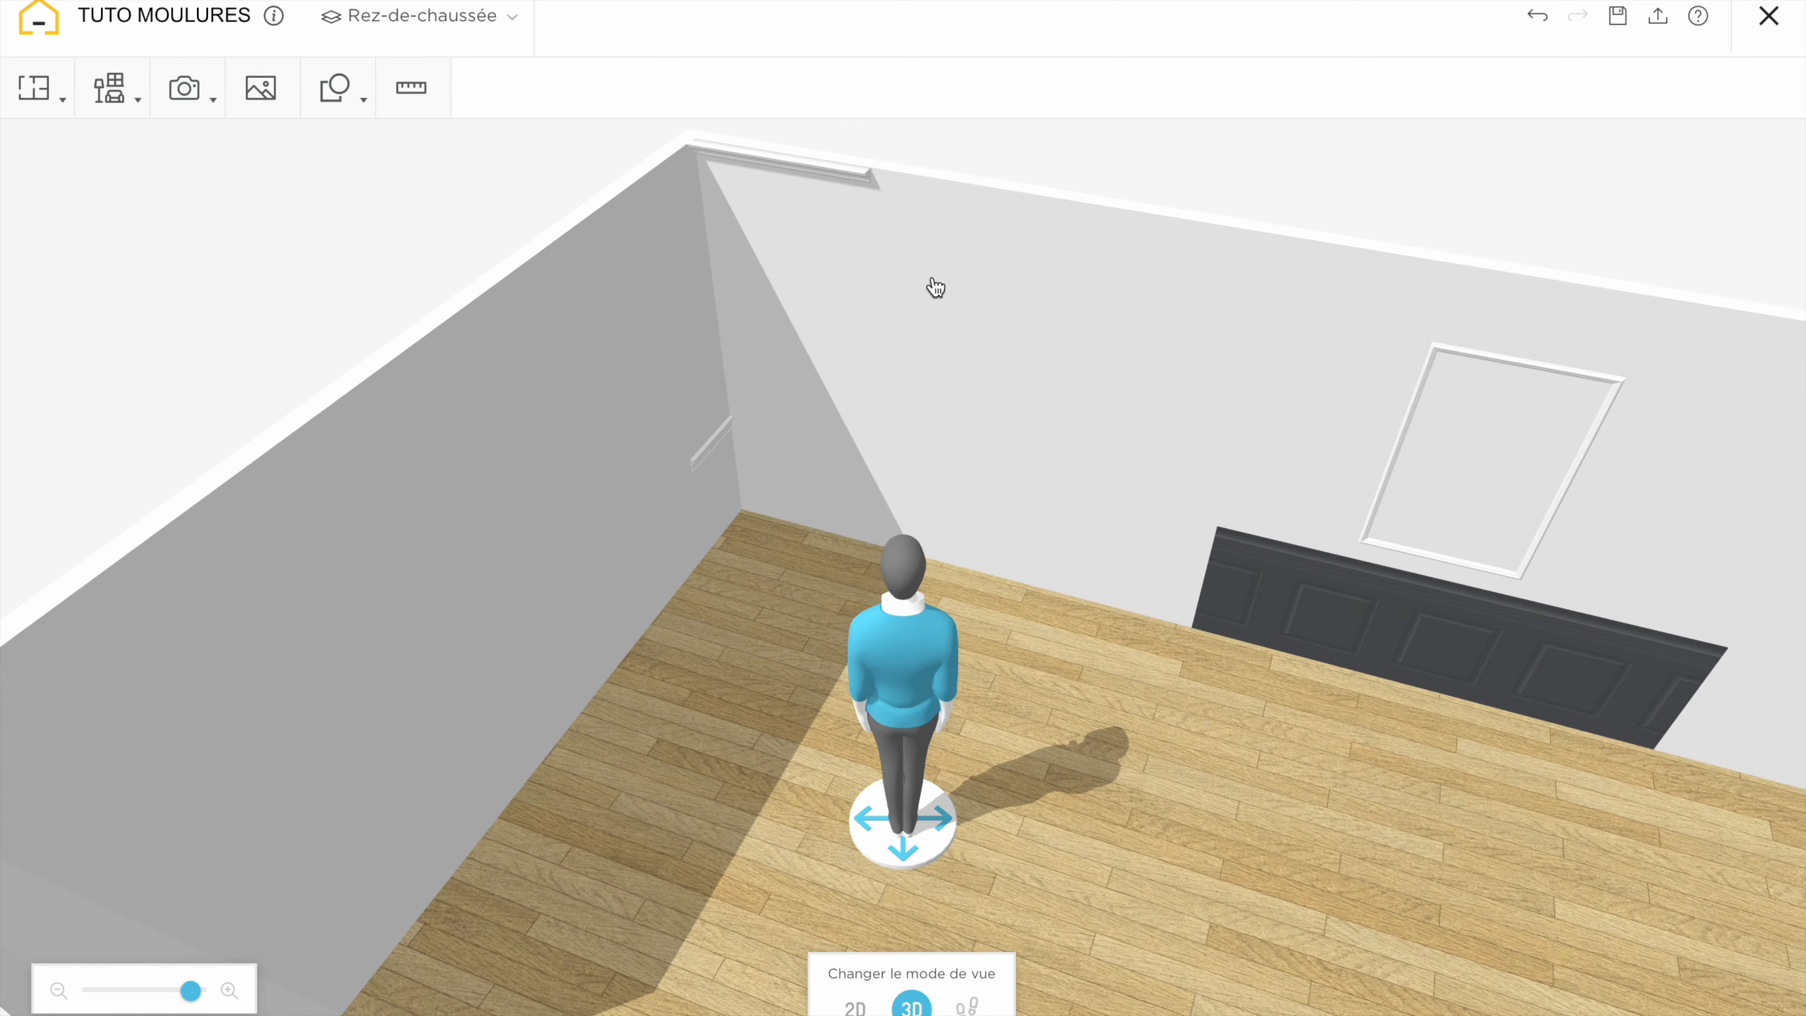
pyautogui.moveTo(911, 690); pyautogui.dragTo(859, 548)
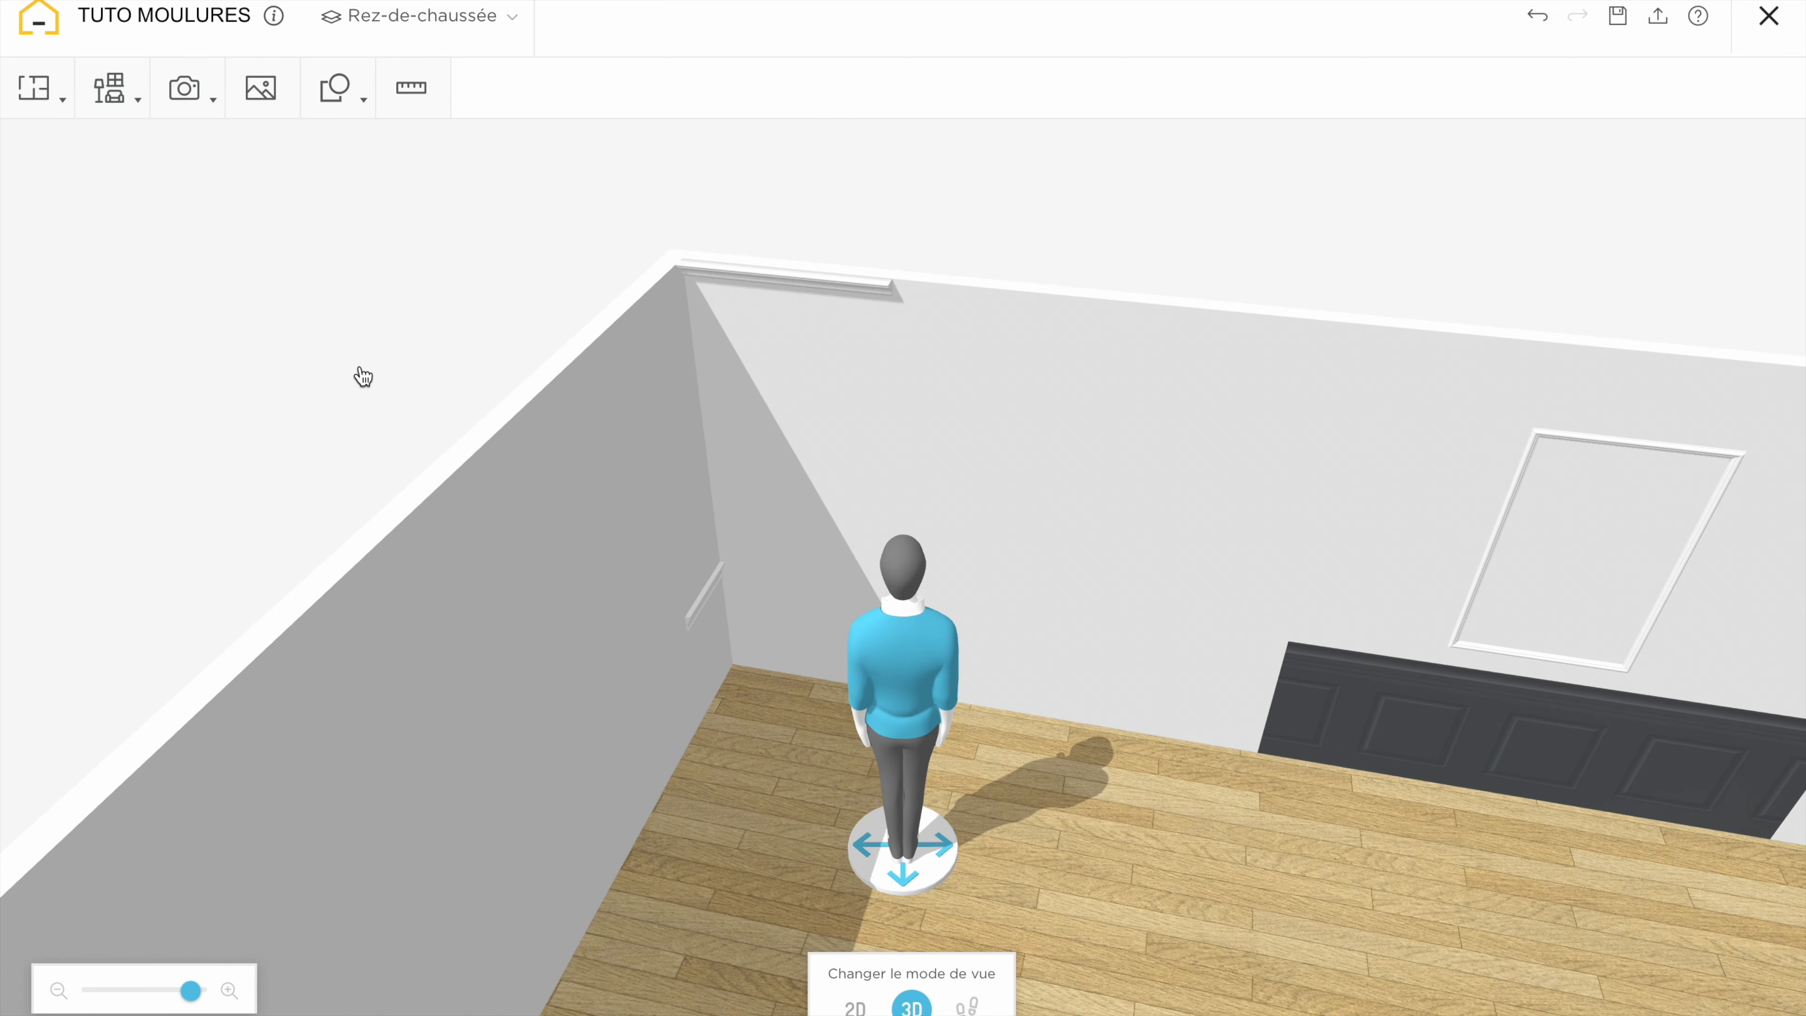
pyautogui.click(1379, 714)
pyautogui.scroll(-5, 1138, 569)
pyautogui.moveTo(1173, 498); pyautogui.dragTo(1032, 499)
pyautogui.click(1121, 605)
pyautogui.click(1358, 673)
pyautogui.click(1593, 355)
pyautogui.write('694')
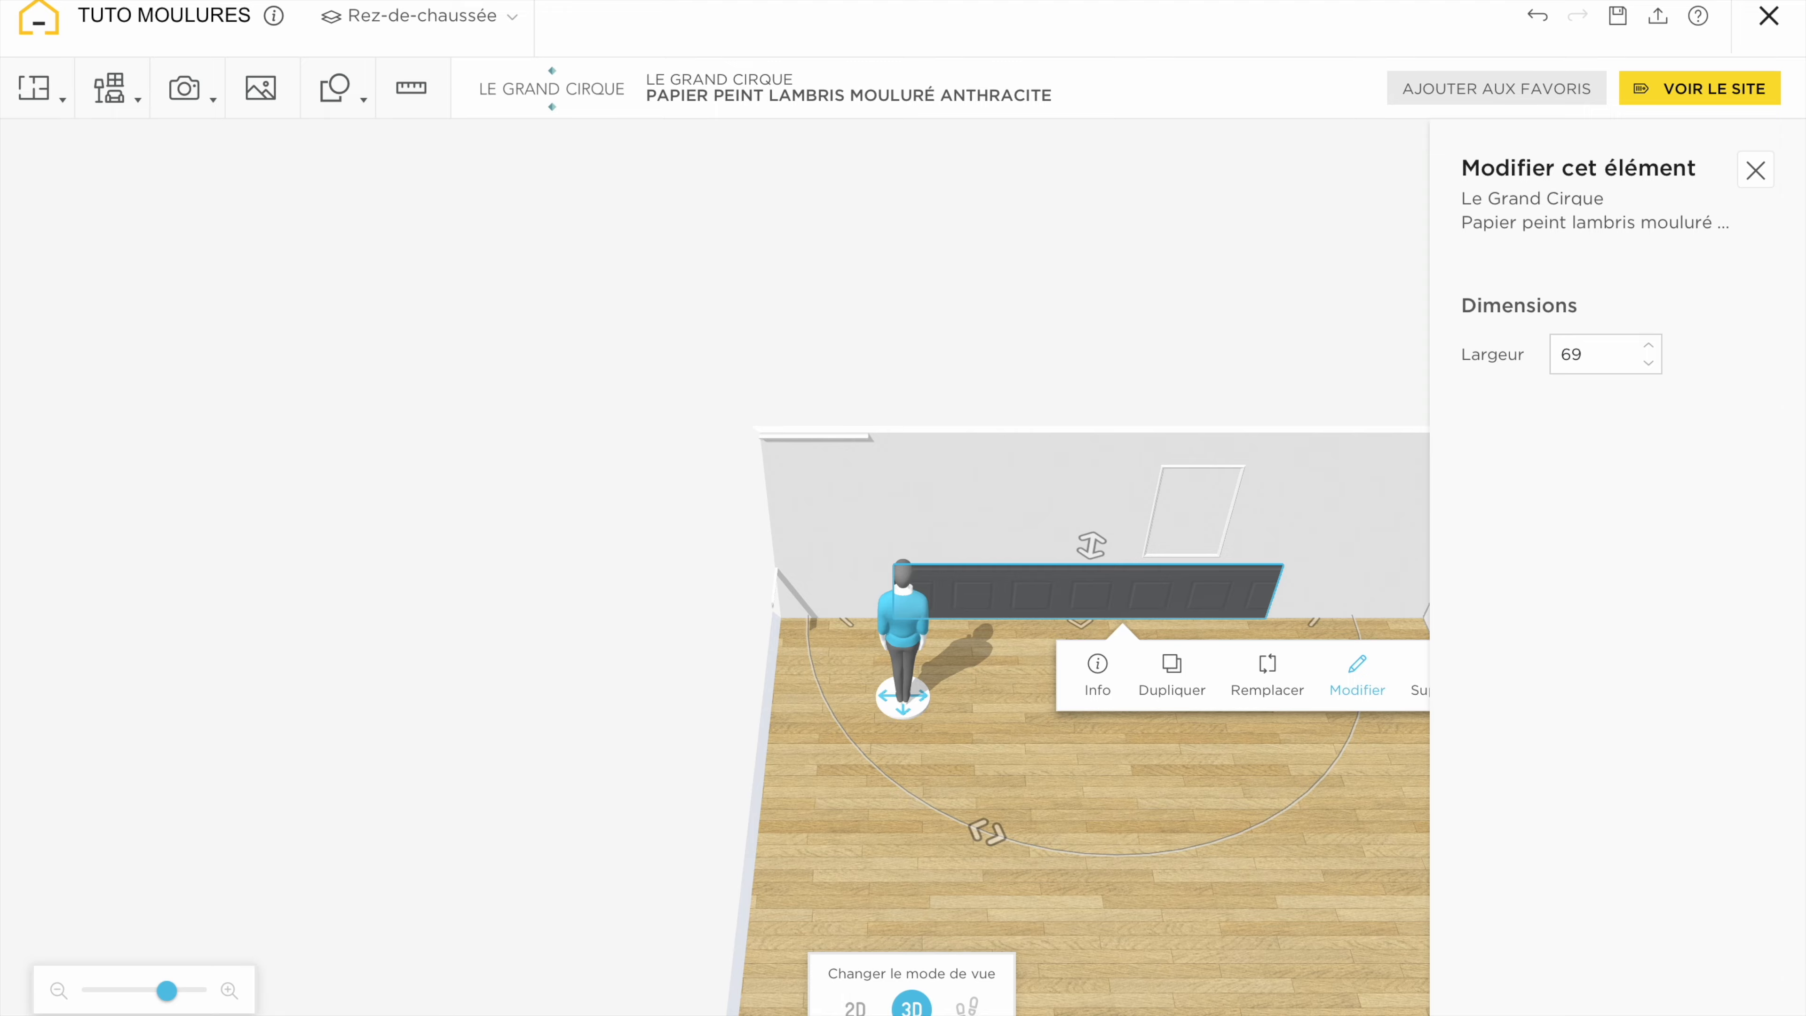
pyautogui.press('Return')
# Check the back wall's length in the 2D plan and slide the anthracite panelling along that wall towards the right-hand corner
pyautogui.moveTo(997, 607); pyautogui.dragTo(1032, 612)
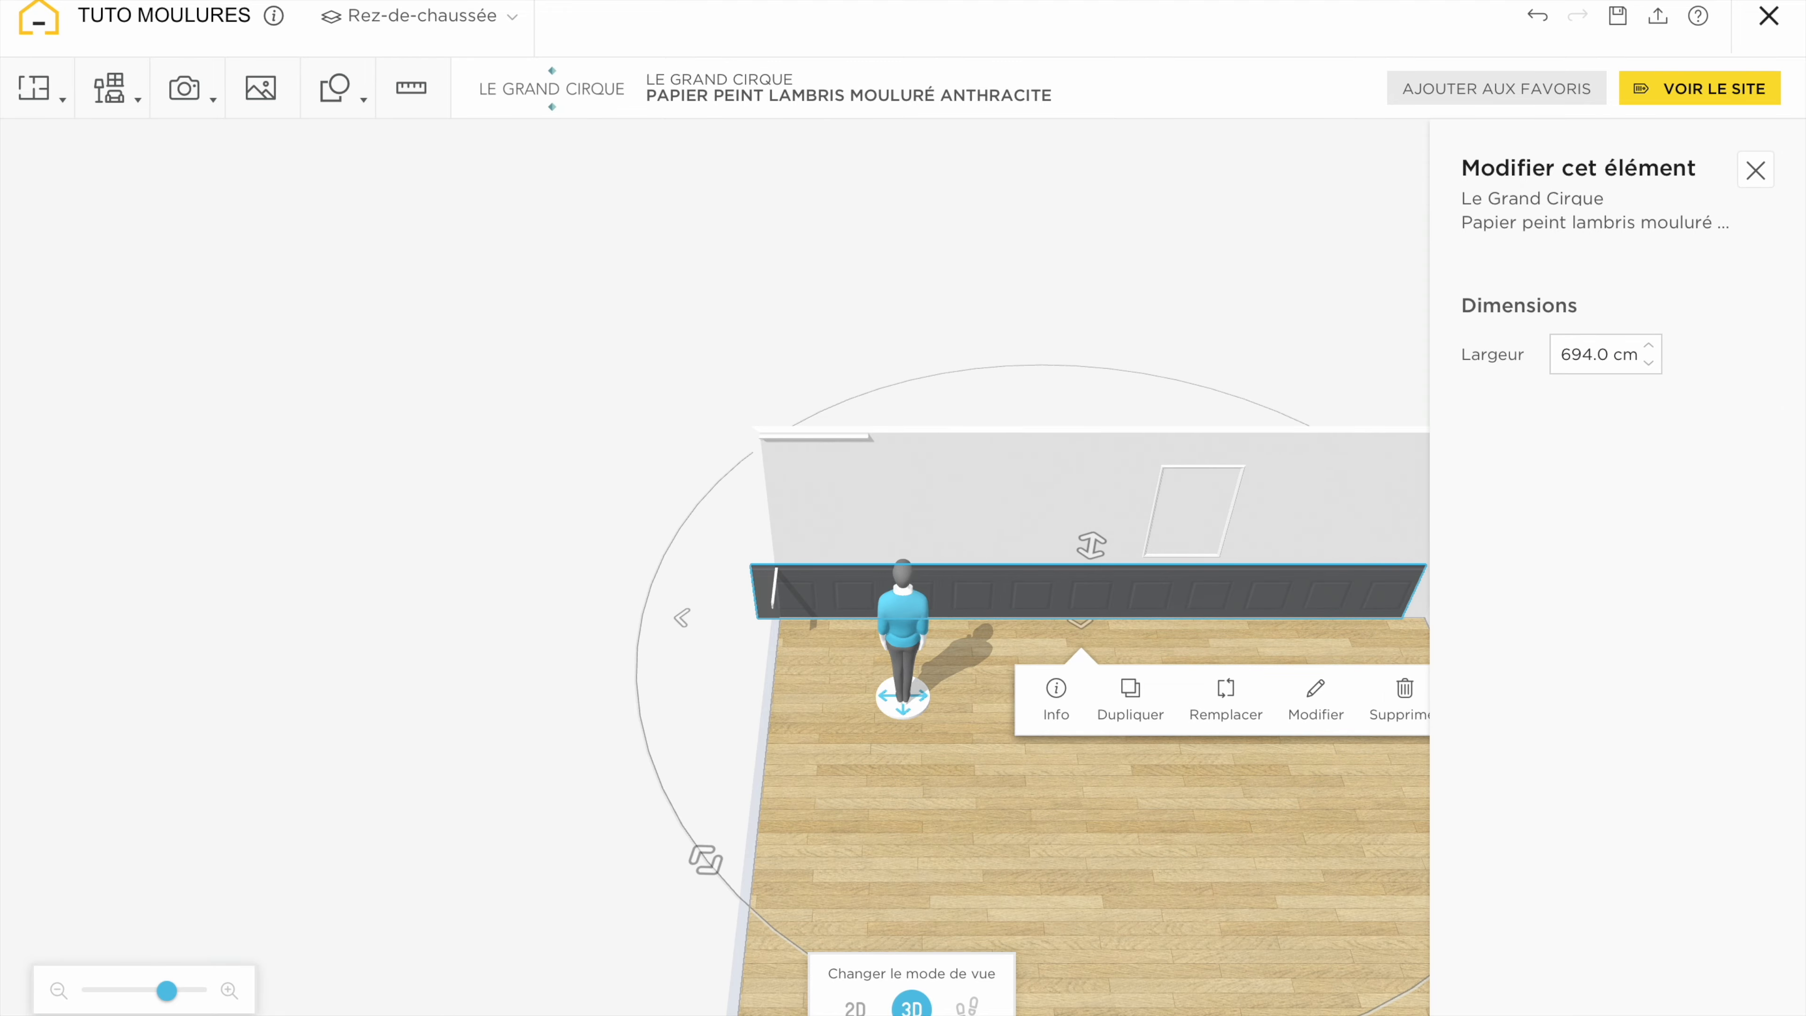
pyautogui.click(855, 1006)
pyautogui.scroll(5, 1012, 561)
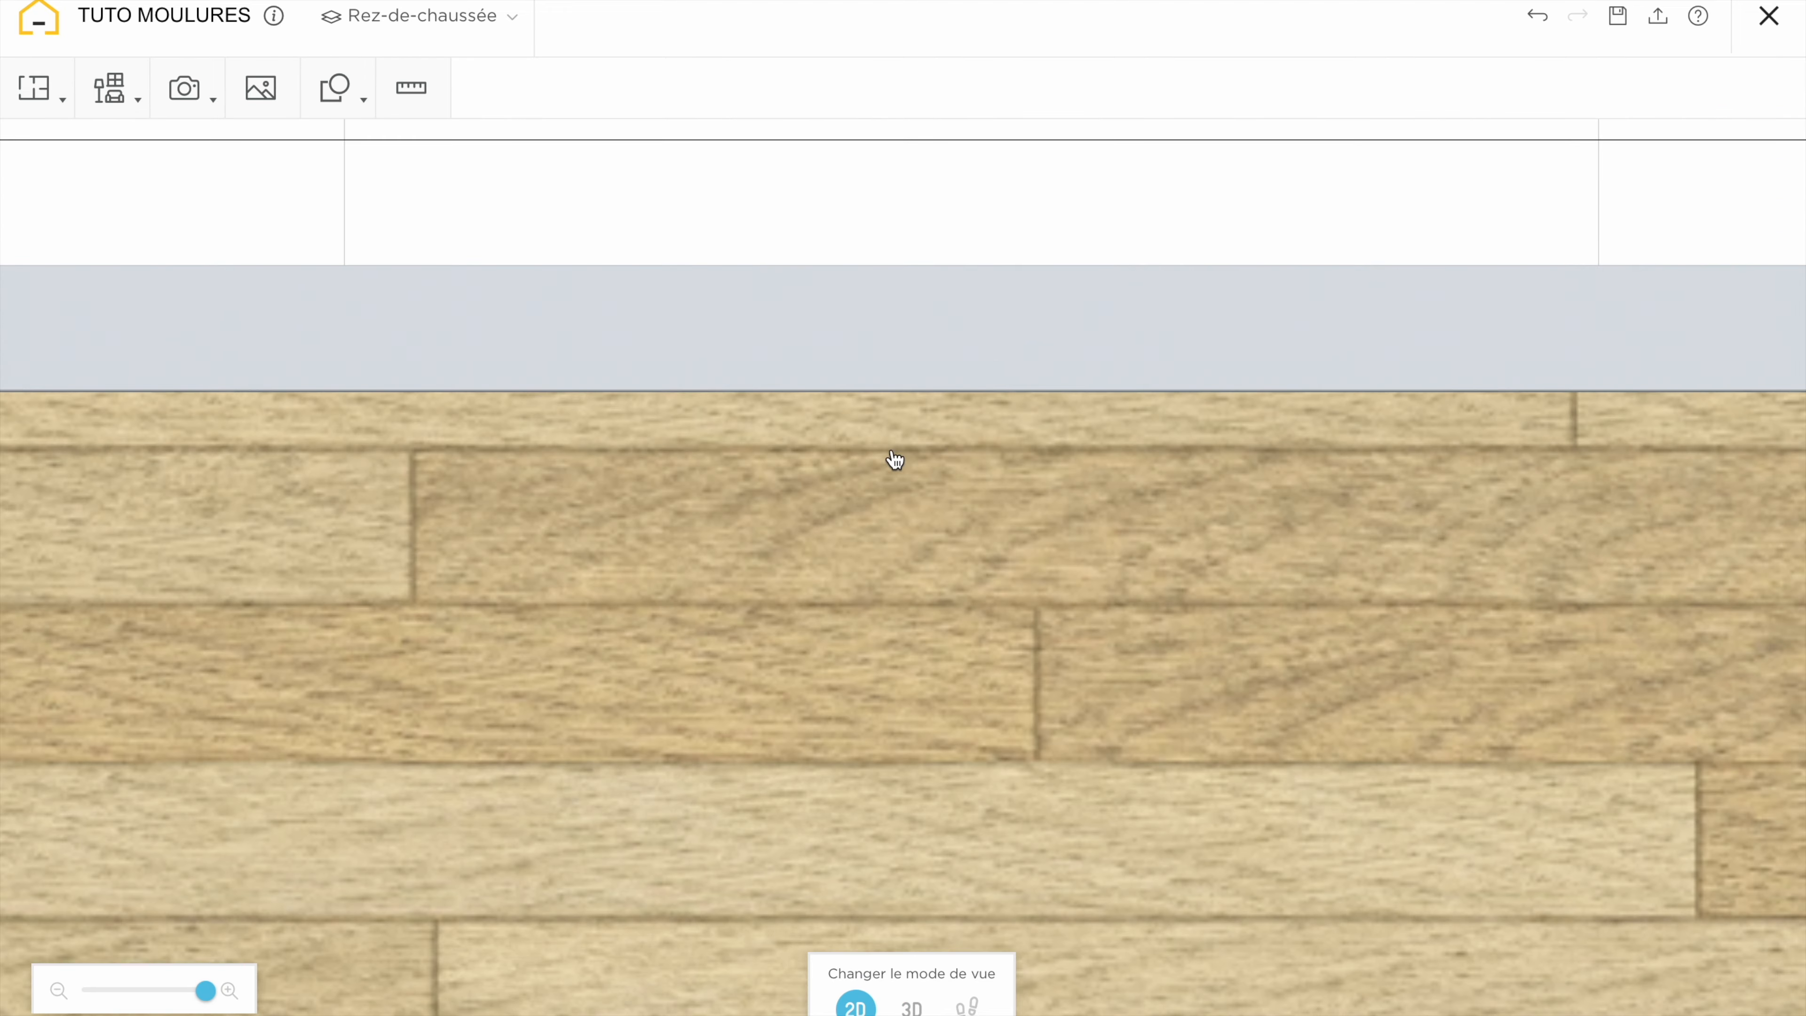
pyautogui.click(875, 404)
pyautogui.scroll(-5, 709, 806)
pyautogui.scroll(-3, 713, 806)
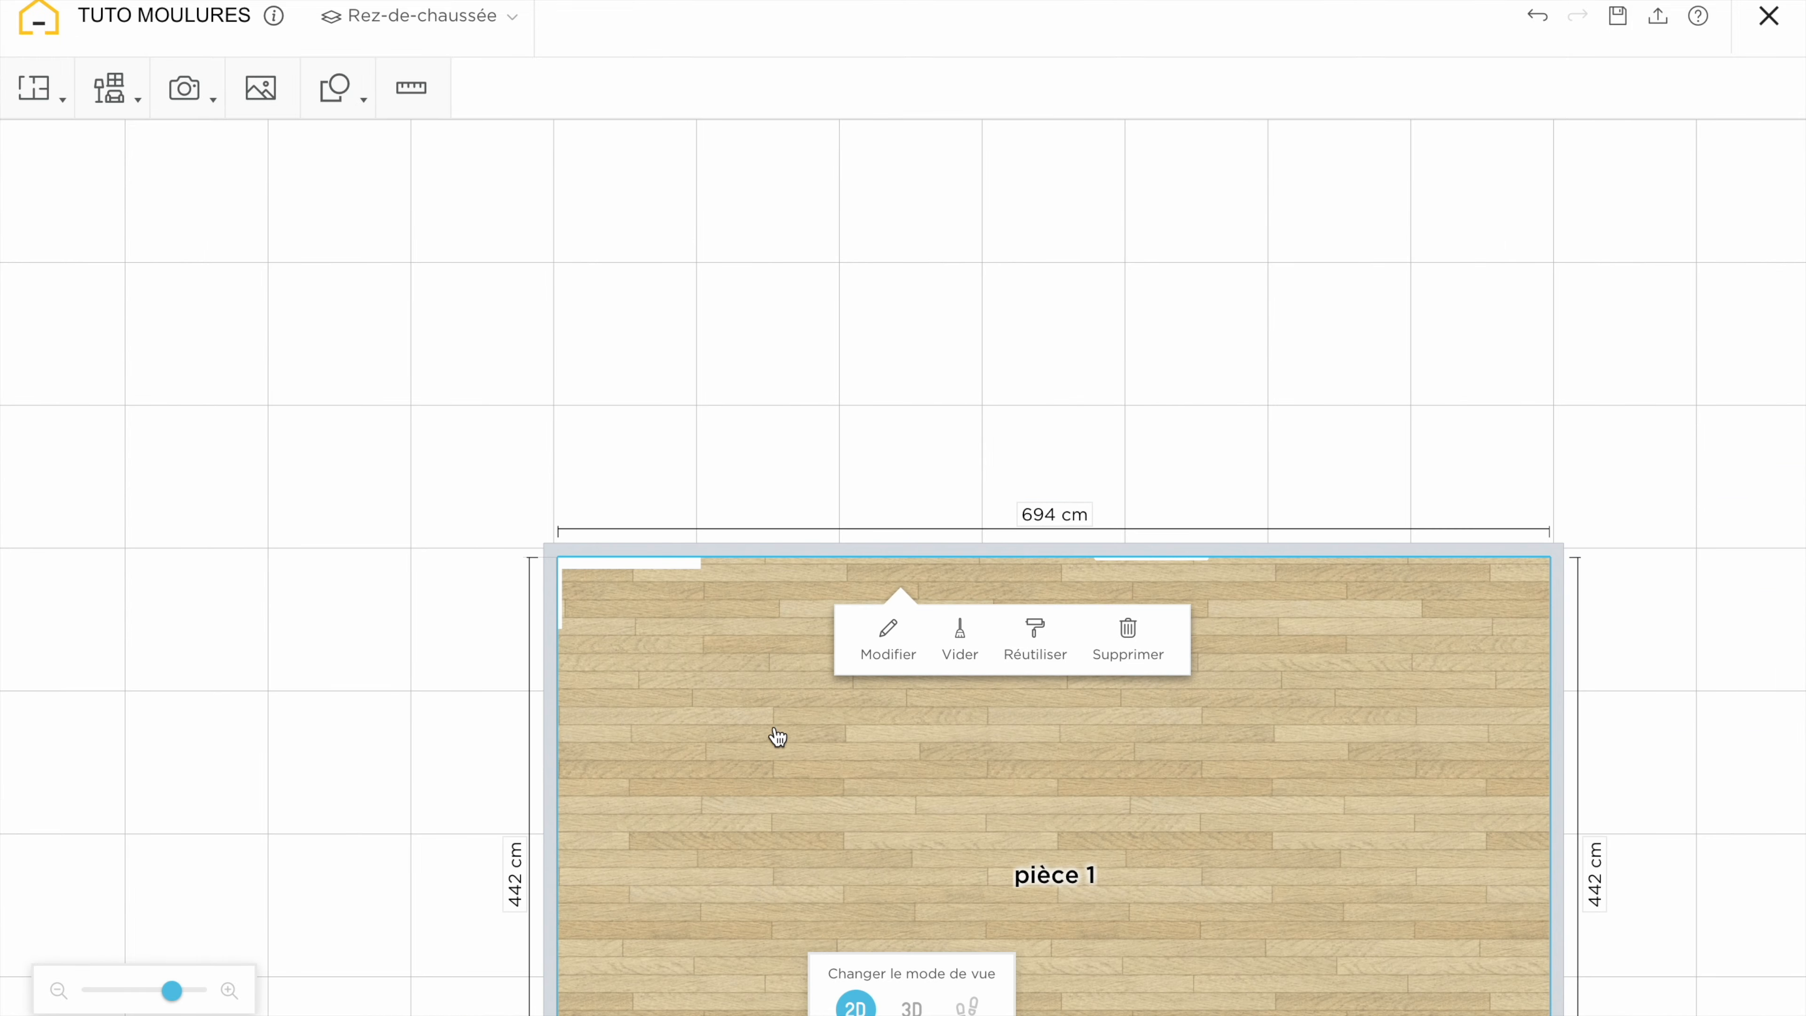
pyautogui.click(822, 415)
pyautogui.click(912, 1005)
pyautogui.click(952, 580)
pyautogui.moveTo(808, 615); pyautogui.dragTo(917, 605)
# Set the anthracite panelling's width to 693 cm and fit it flush against the back wall between the corners
pyautogui.click(1041, 352)
pyautogui.moveTo(1041, 352); pyautogui.dragTo(1197, 513)
pyautogui.click(831, 480)
pyautogui.click(832, 480)
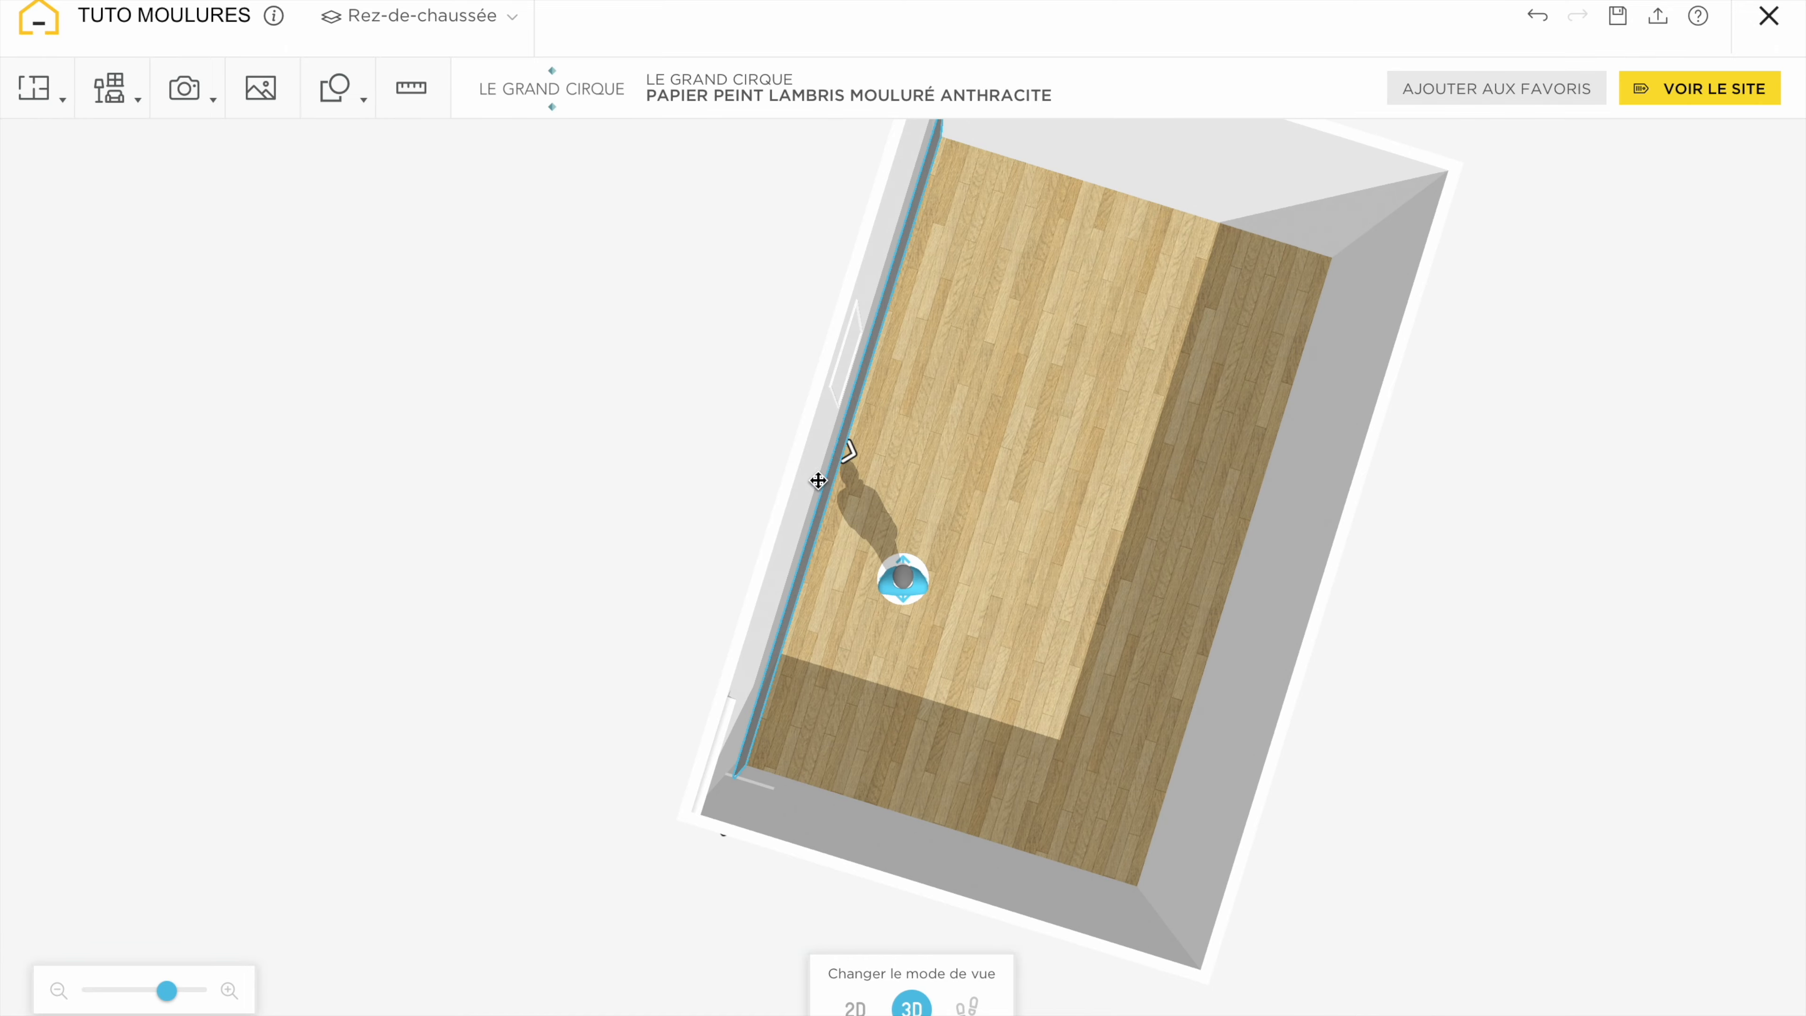
pyautogui.scroll(5, 903, 750)
pyautogui.moveTo(991, 709); pyautogui.dragTo(974, 672)
pyautogui.moveTo(540, 877); pyautogui.dragTo(503, 972)
pyautogui.click(776, 966)
pyautogui.click(1574, 369)
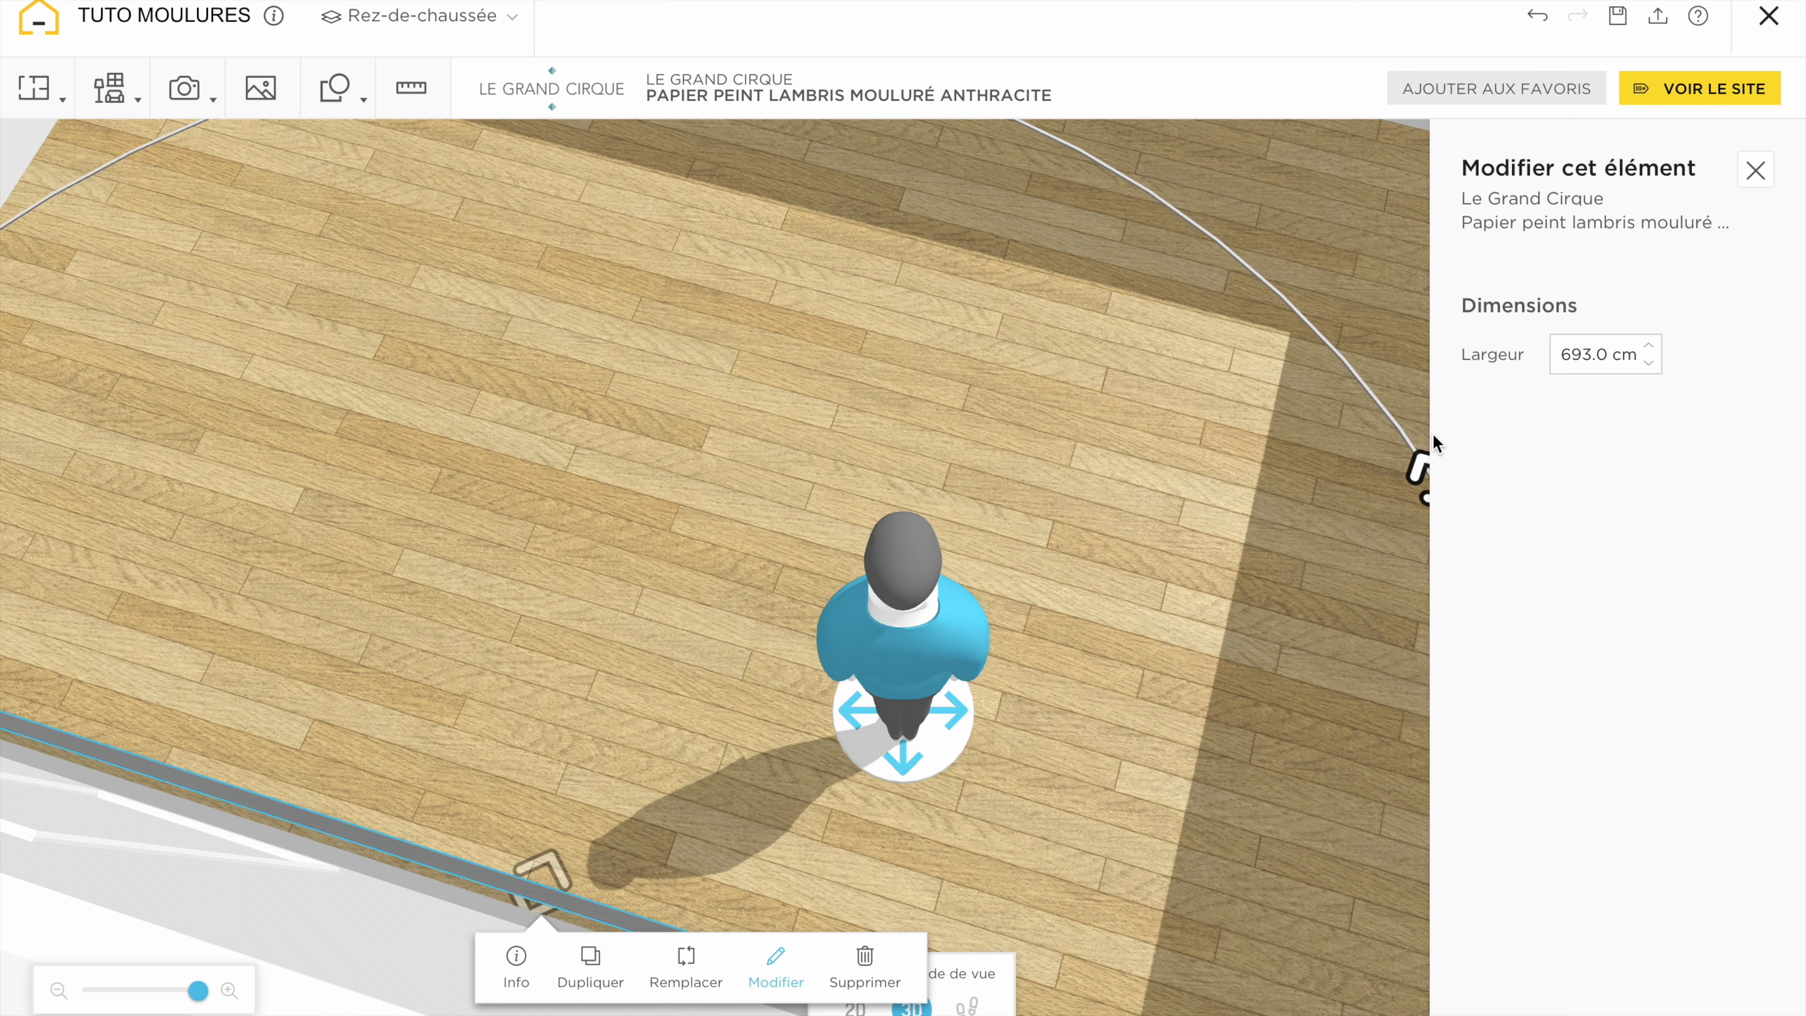
pyautogui.moveTo(541, 885); pyautogui.dragTo(524, 944)
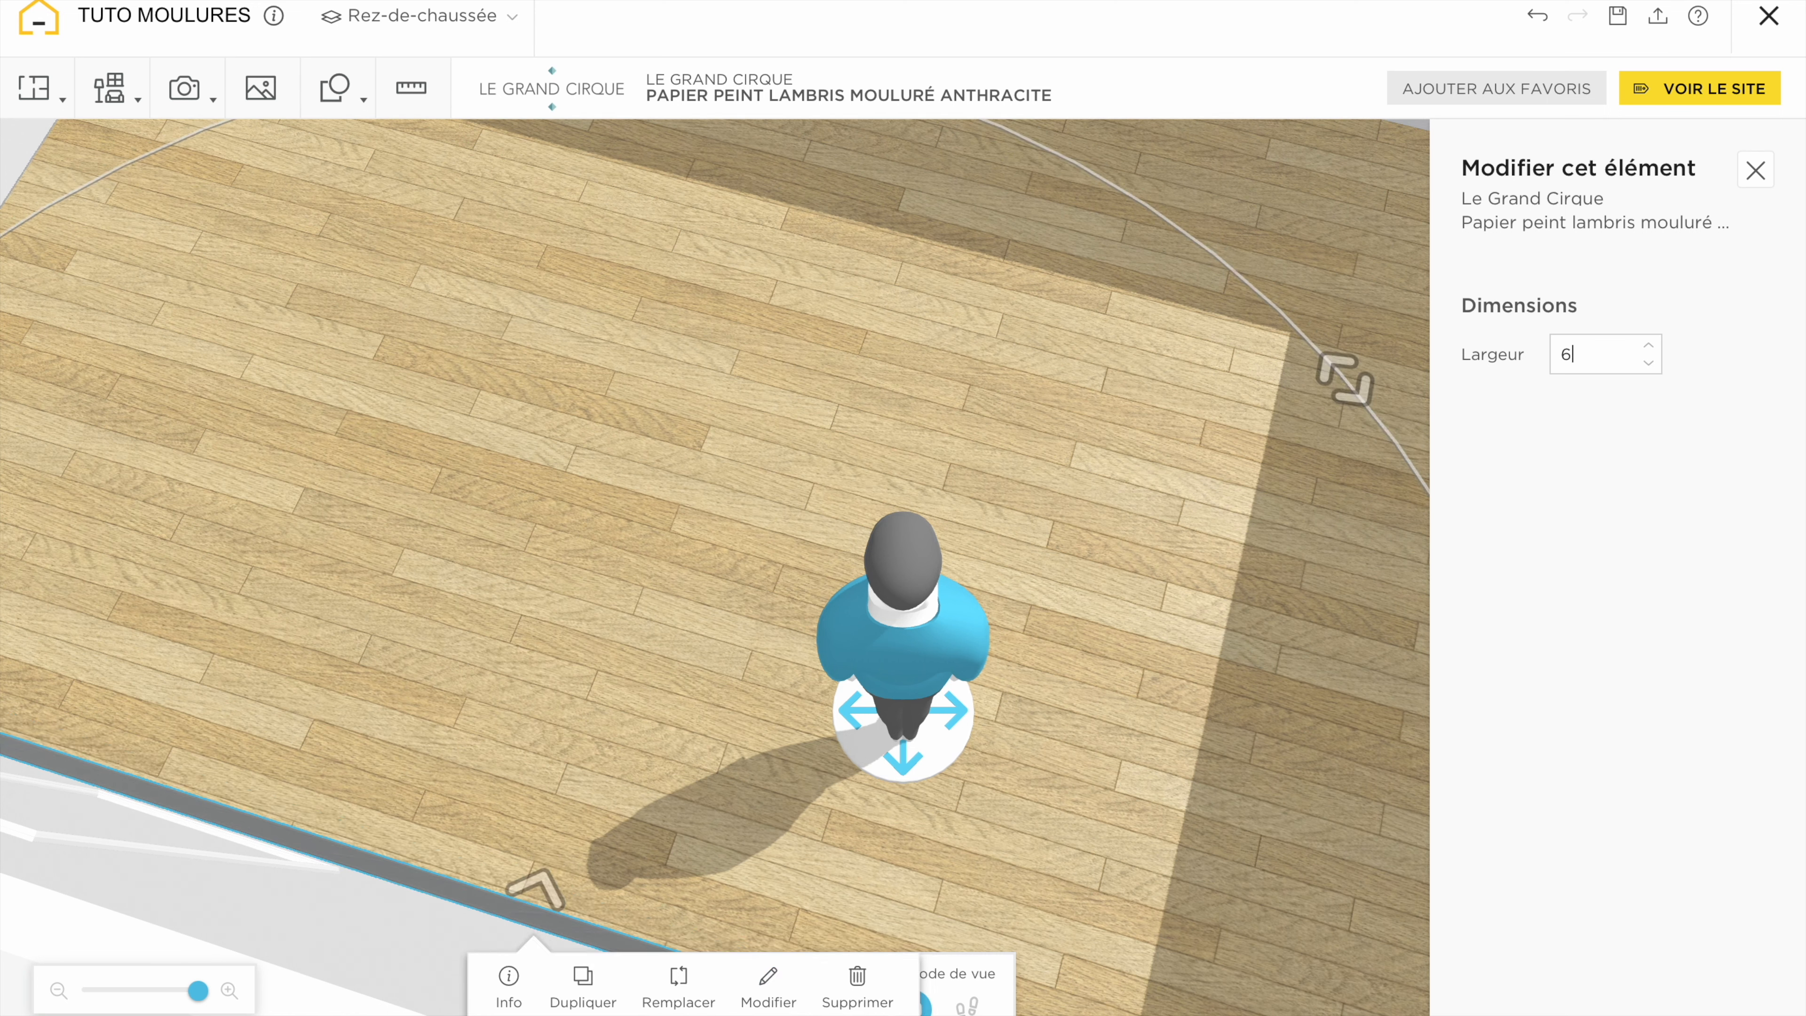
pyautogui.moveTo(1360, 243); pyautogui.dragTo(806, 369)
pyautogui.scroll(-3, 806, 369)
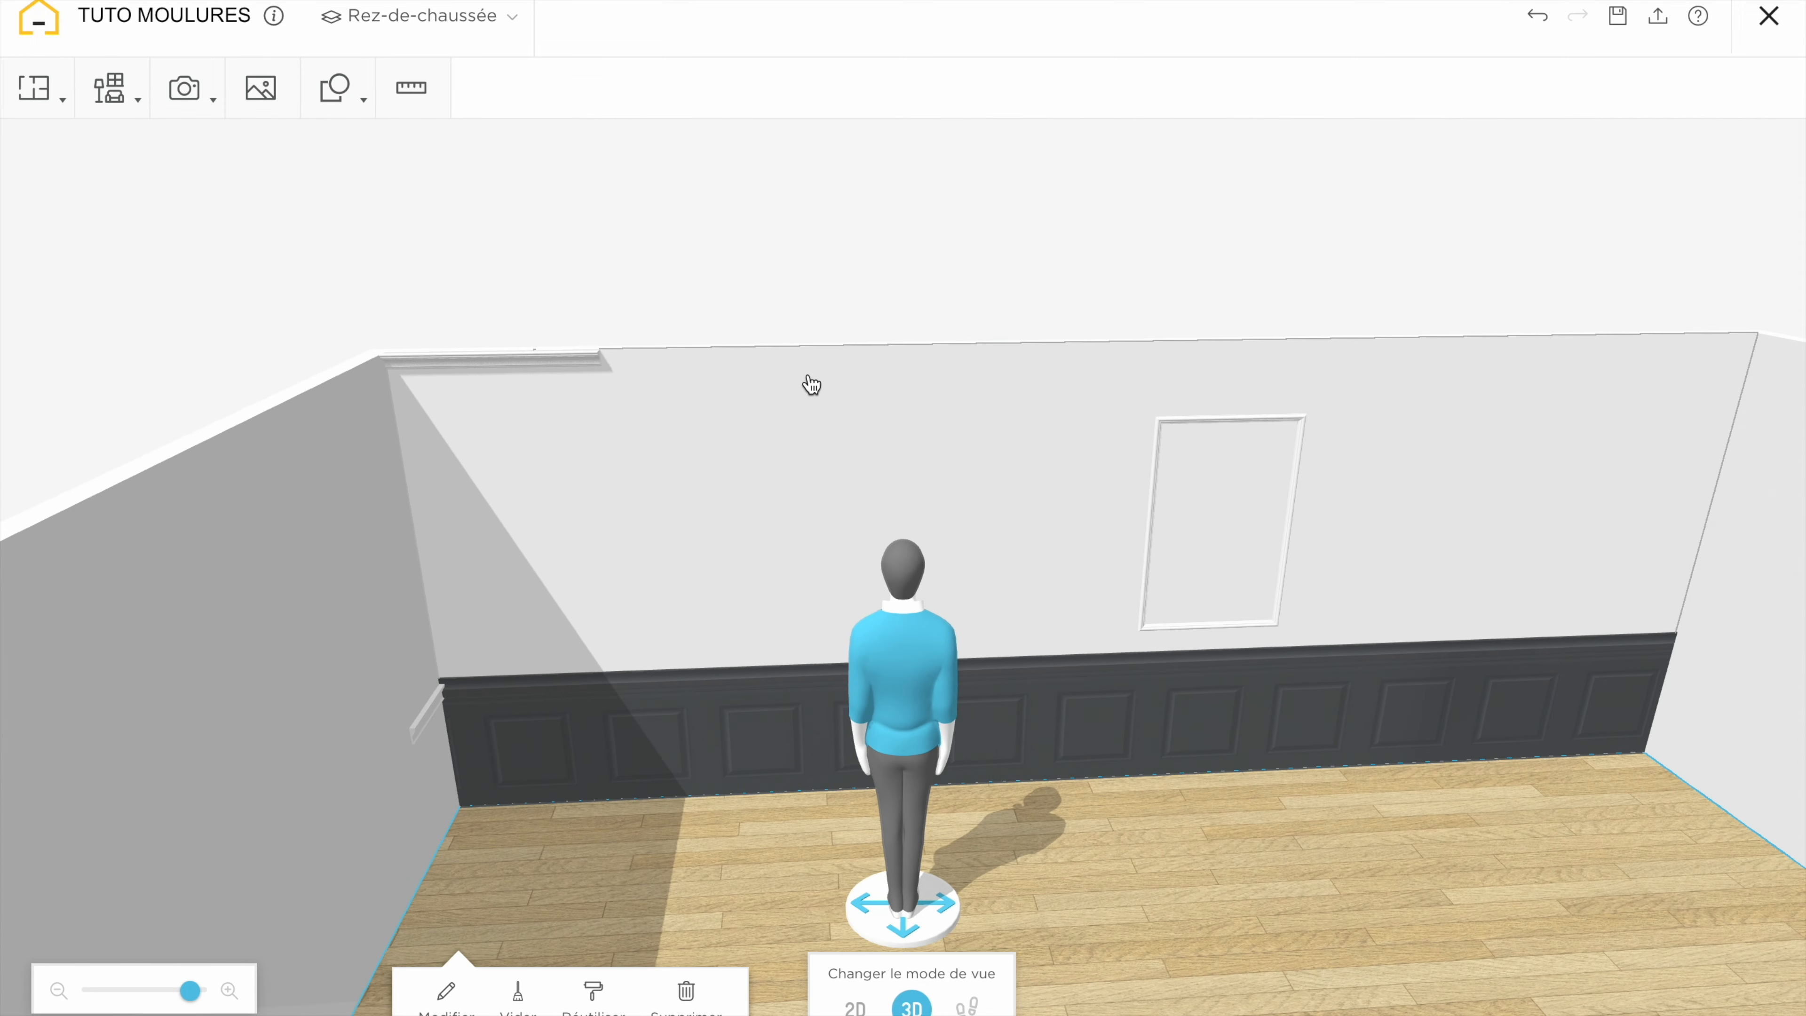
# Set the depth of the corner moulding at the top of the back wall to 694 cm
pyautogui.click(540, 362)
pyautogui.click(721, 448)
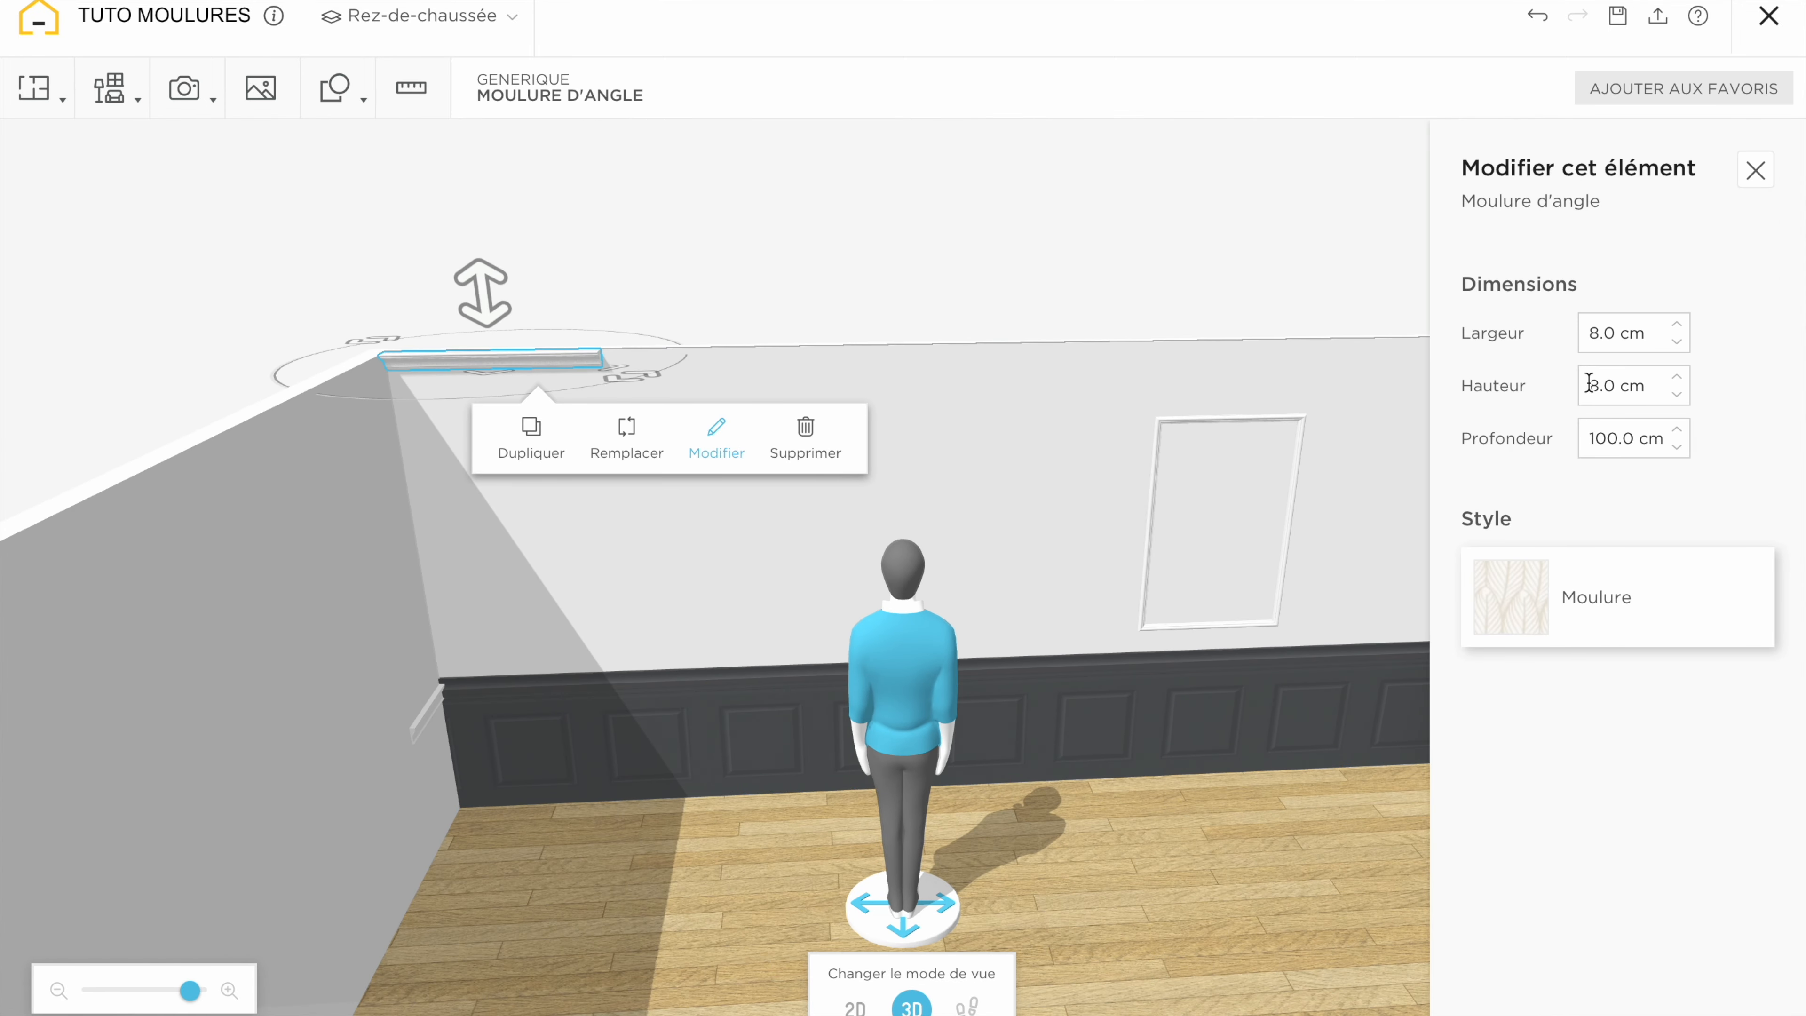
pyautogui.write('694')
pyautogui.press('Return')
pyautogui.scroll(-3, 863, 393)
# Shift the corner moulding in the 2D plan so that it spans the back wall from corner to corner
pyautogui.click(688, 448)
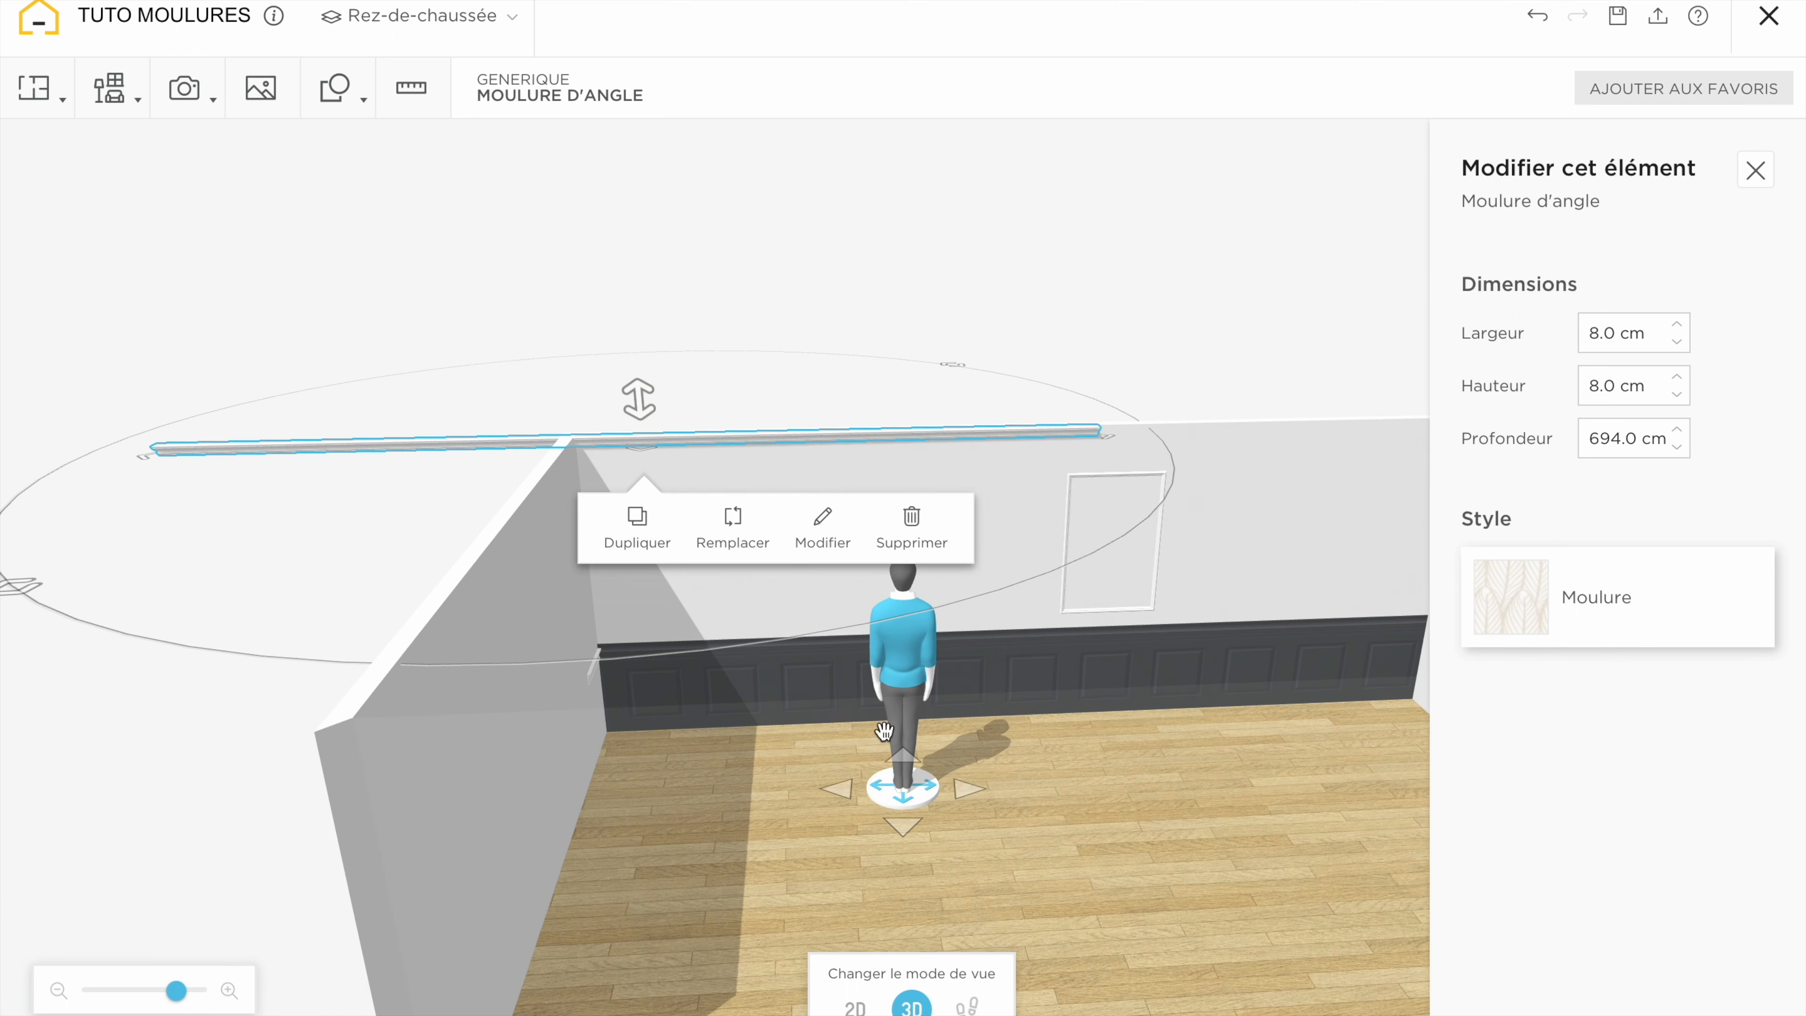
pyautogui.click(855, 1008)
pyautogui.click(736, 461)
pyautogui.moveTo(736, 461); pyautogui.dragTo(1041, 444)
pyautogui.click(911, 1007)
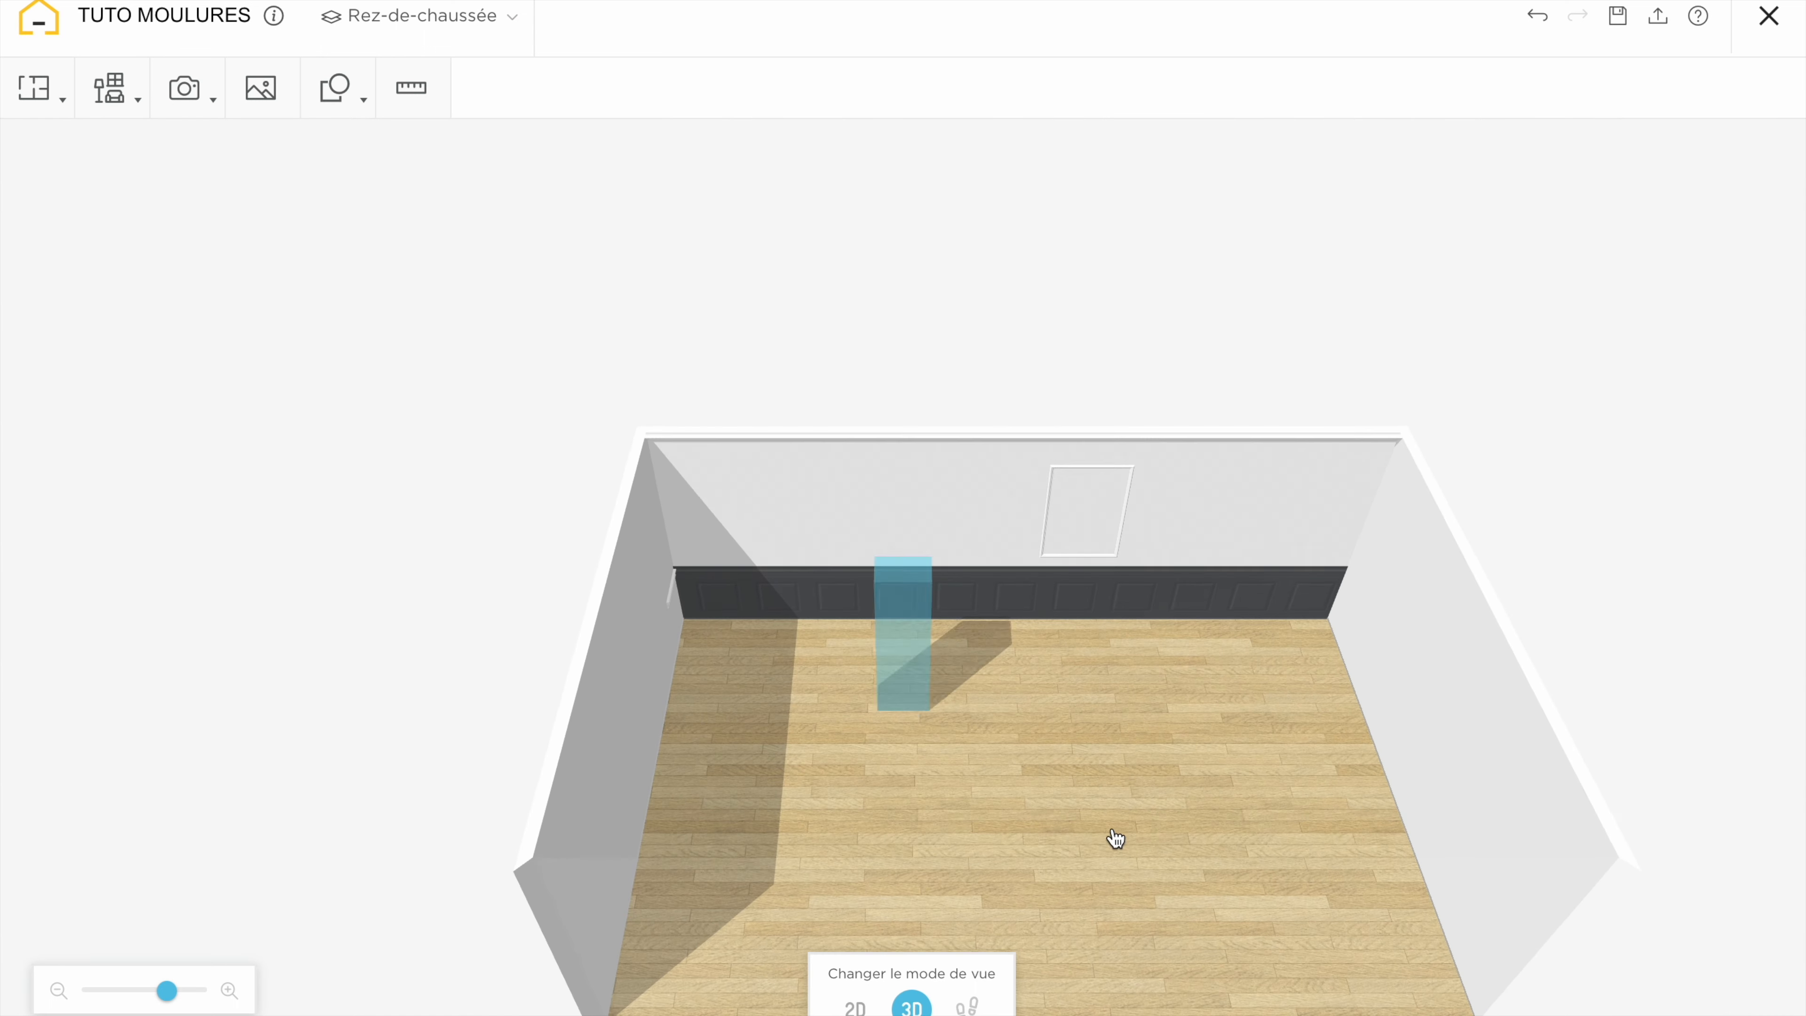
# Move the MDD305 wall moulding from the left wall to the back wall above the panelling and set its width to 694 cm
pyautogui.scroll(3, 1092, 754)
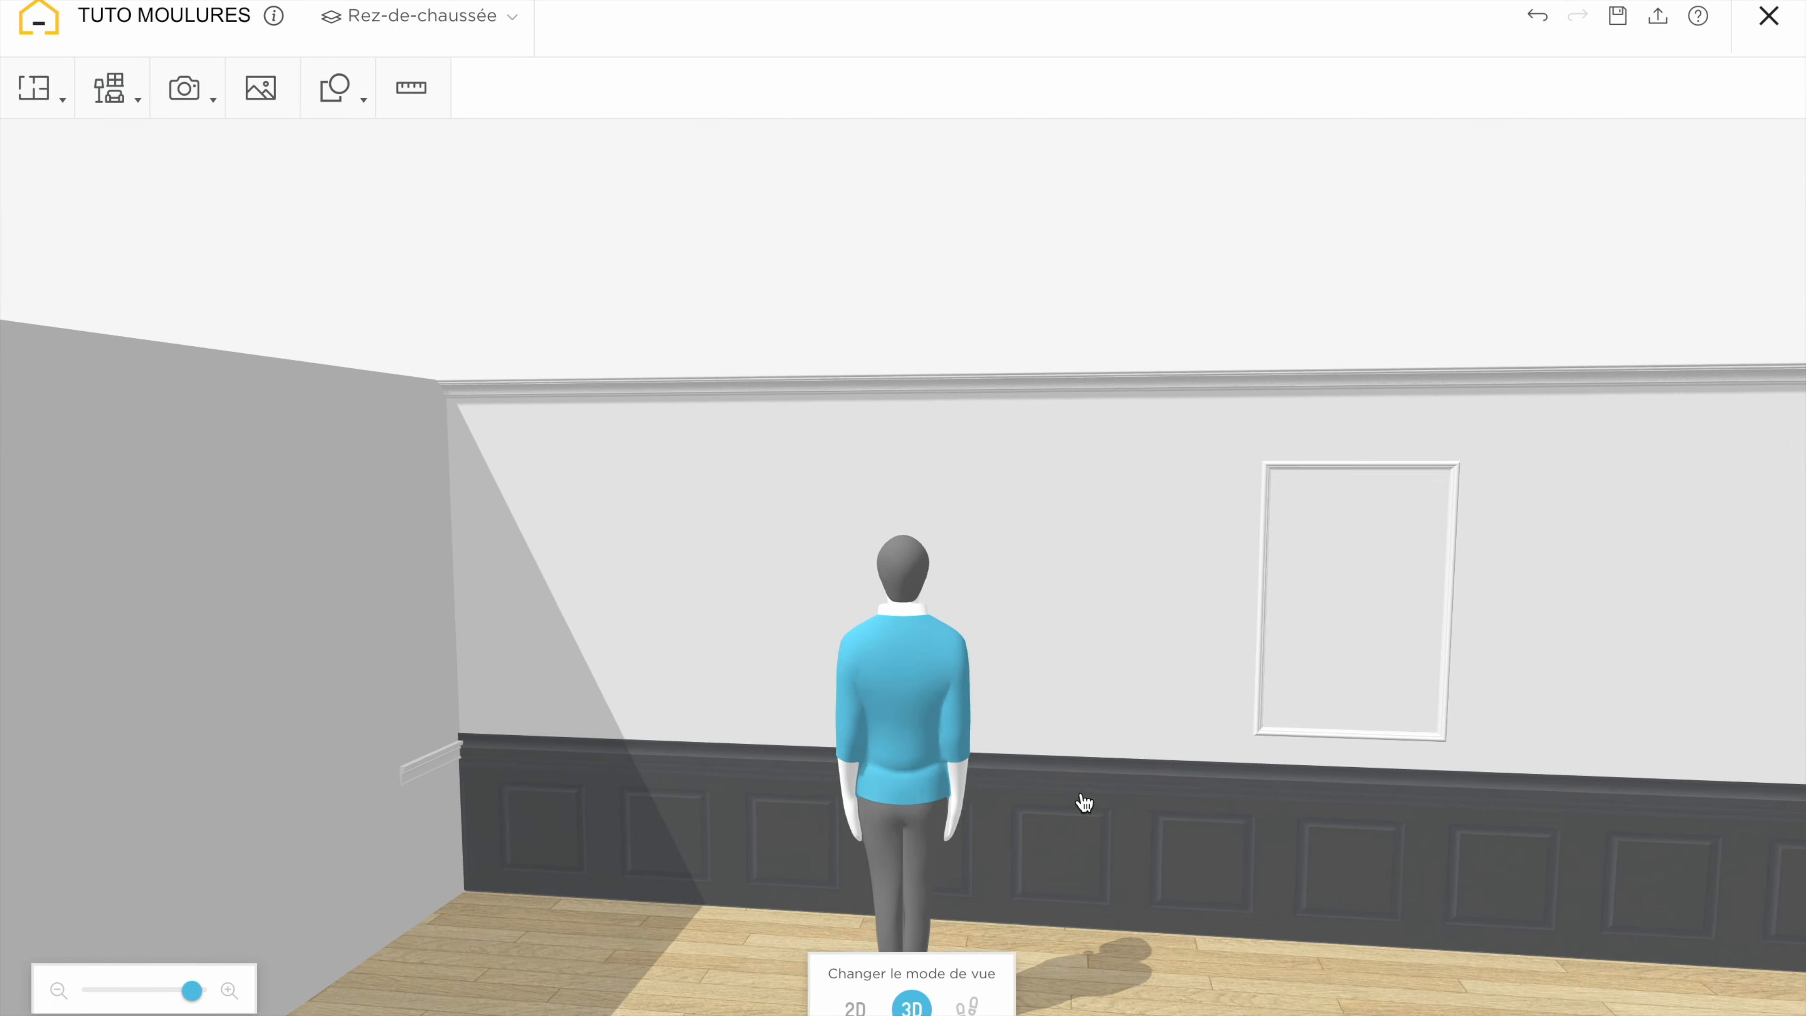
pyautogui.click(406, 790)
pyautogui.moveTo(405, 791); pyautogui.dragTo(549, 772)
pyautogui.click(786, 856)
pyautogui.click(1627, 355)
pyautogui.write('69')
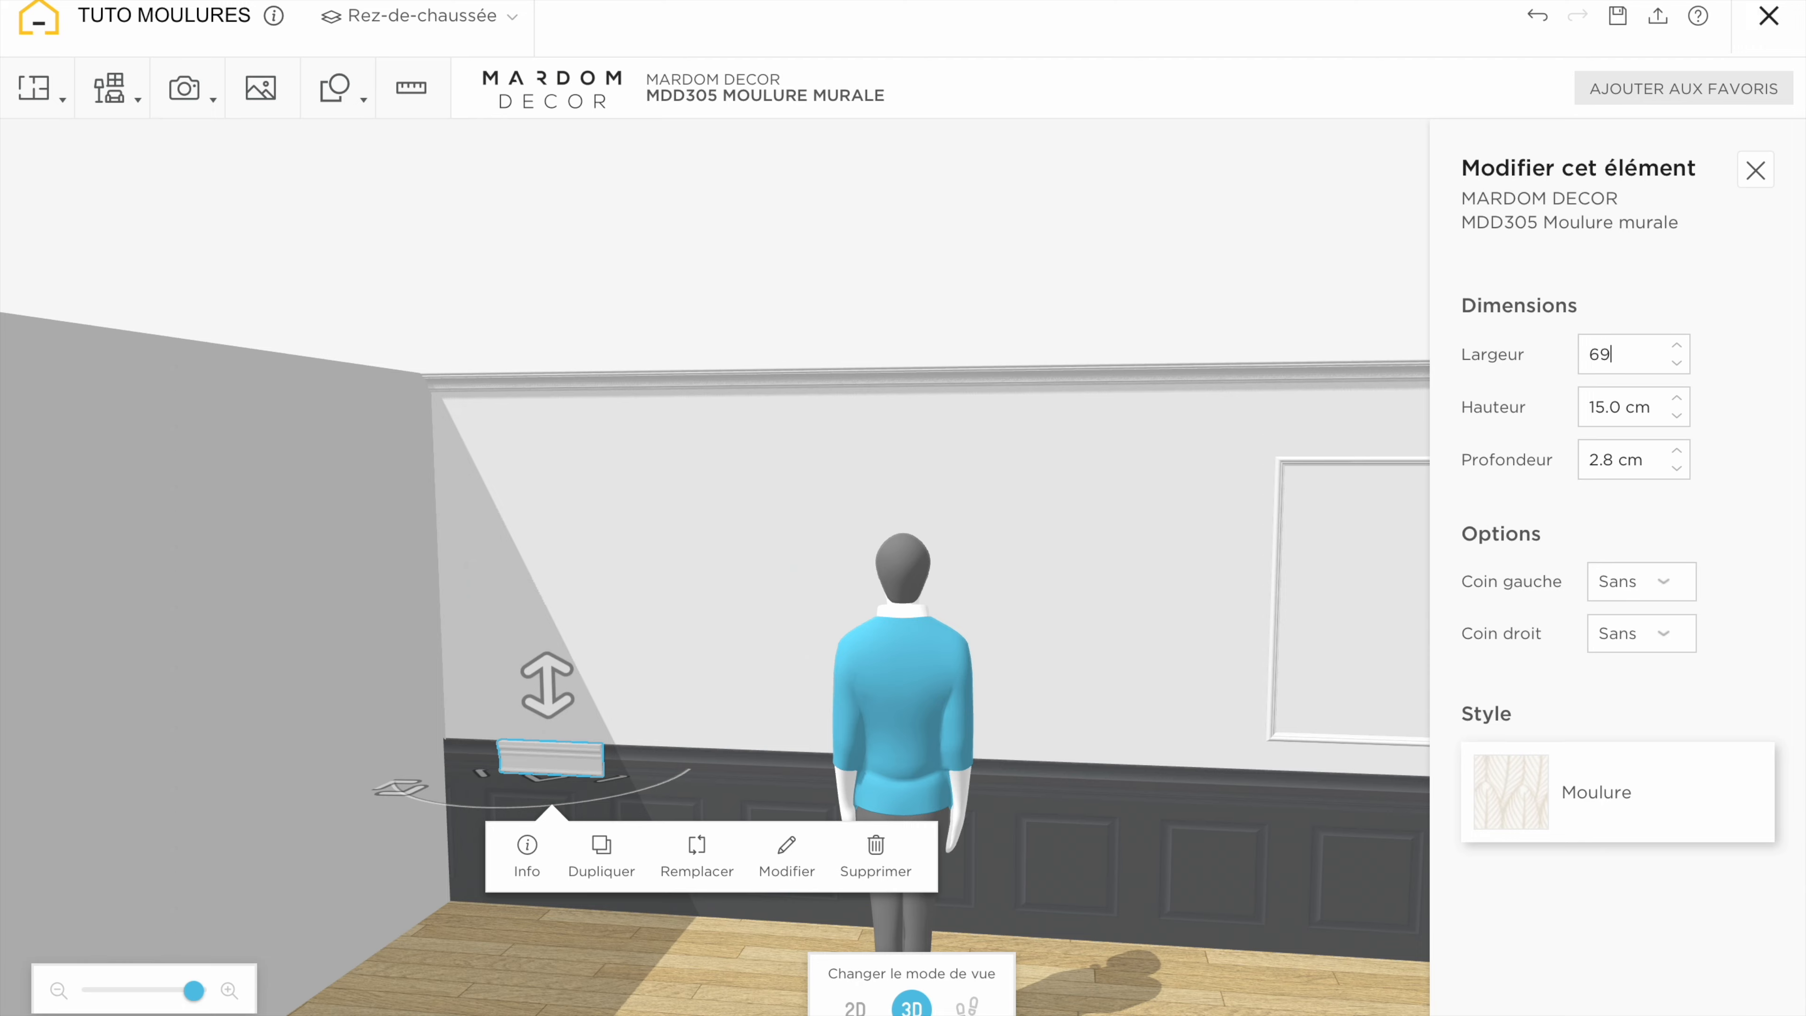
pyautogui.write('4')
pyautogui.press('Return')
# Line up the MDD305 moulding in the 2D plan so that it runs the full length of the back wall
pyautogui.click(855, 1007)
pyautogui.moveTo(551, 449); pyautogui.dragTo(886, 452)
pyautogui.click(912, 1008)
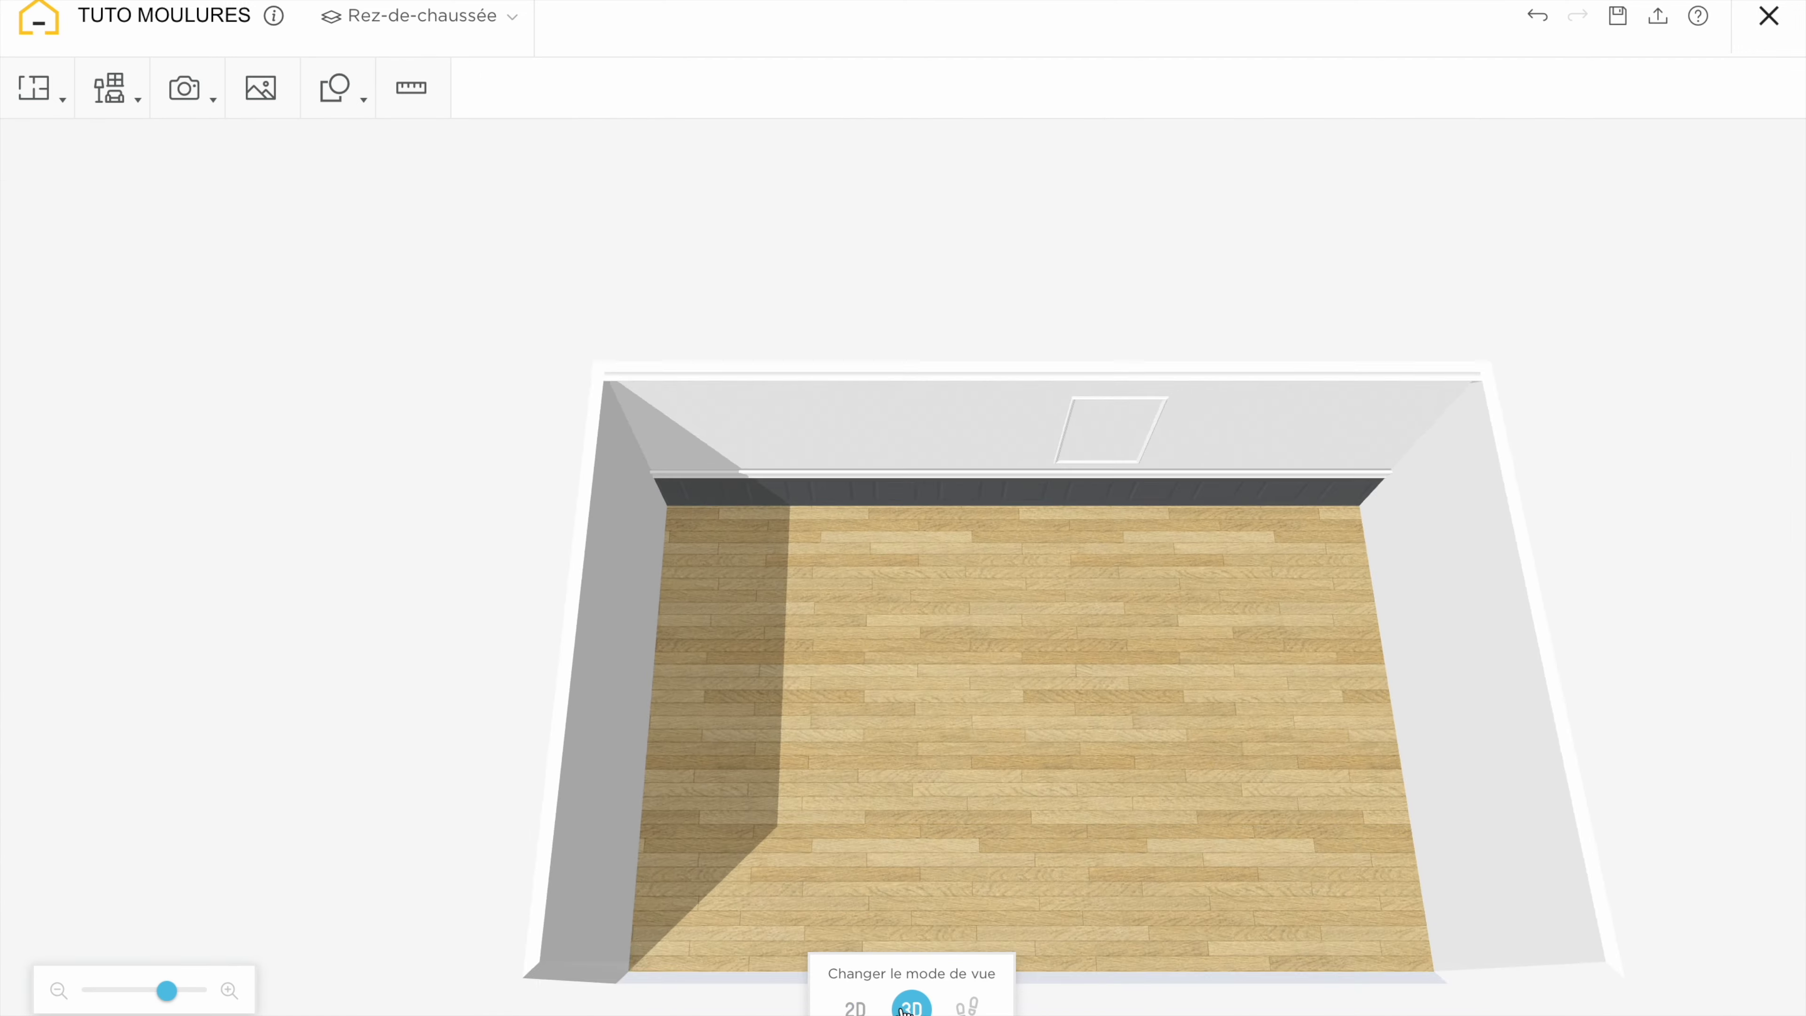
pyautogui.scroll(3, 1036, 818)
pyautogui.moveTo(1037, 818); pyautogui.dragTo(1009, 763)
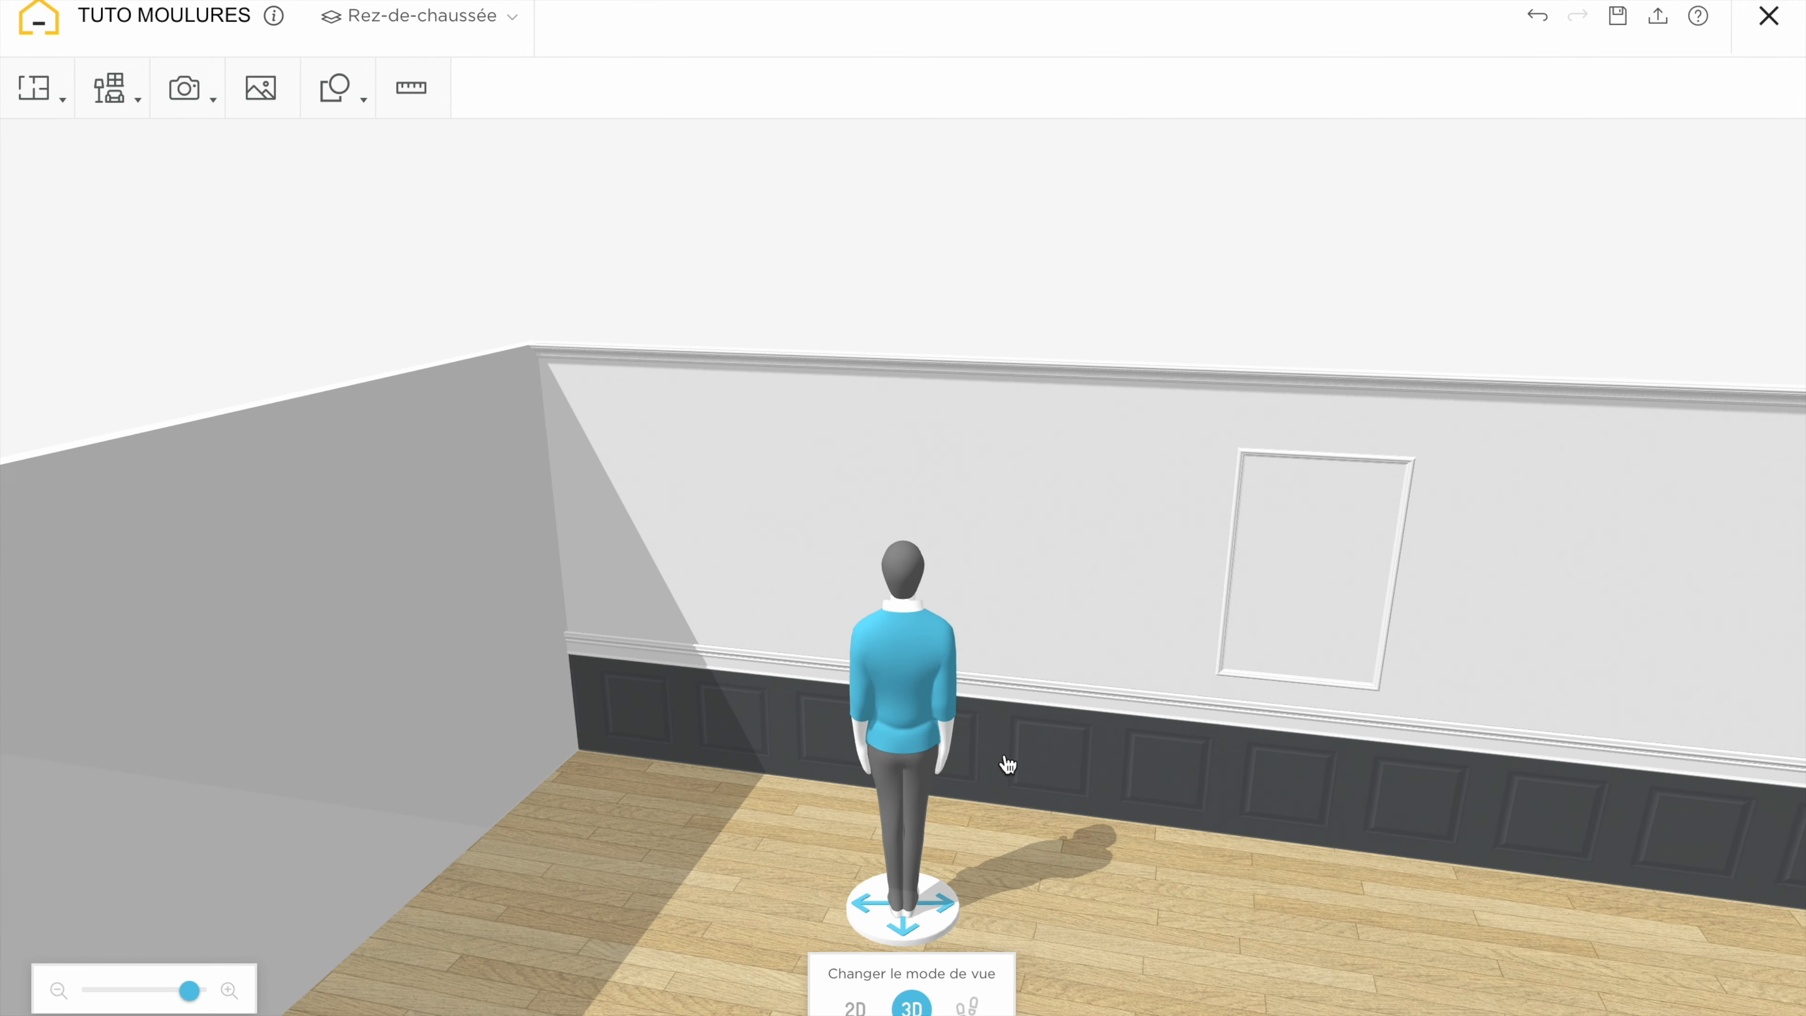
# Change the MDD305 moulding's finish to a dark grey that matches the anthracite panelling
pyautogui.click(1057, 701)
pyautogui.click(1292, 772)
pyautogui.click(1597, 788)
pyautogui.click(1583, 292)
pyautogui.click(1577, 410)
pyautogui.click(1519, 462)
pyautogui.click(1518, 356)
pyautogui.scroll(-2, 1586, 747)
pyautogui.click(1730, 816)
pyautogui.moveTo(1201, 256); pyautogui.dragTo(1088, 245)
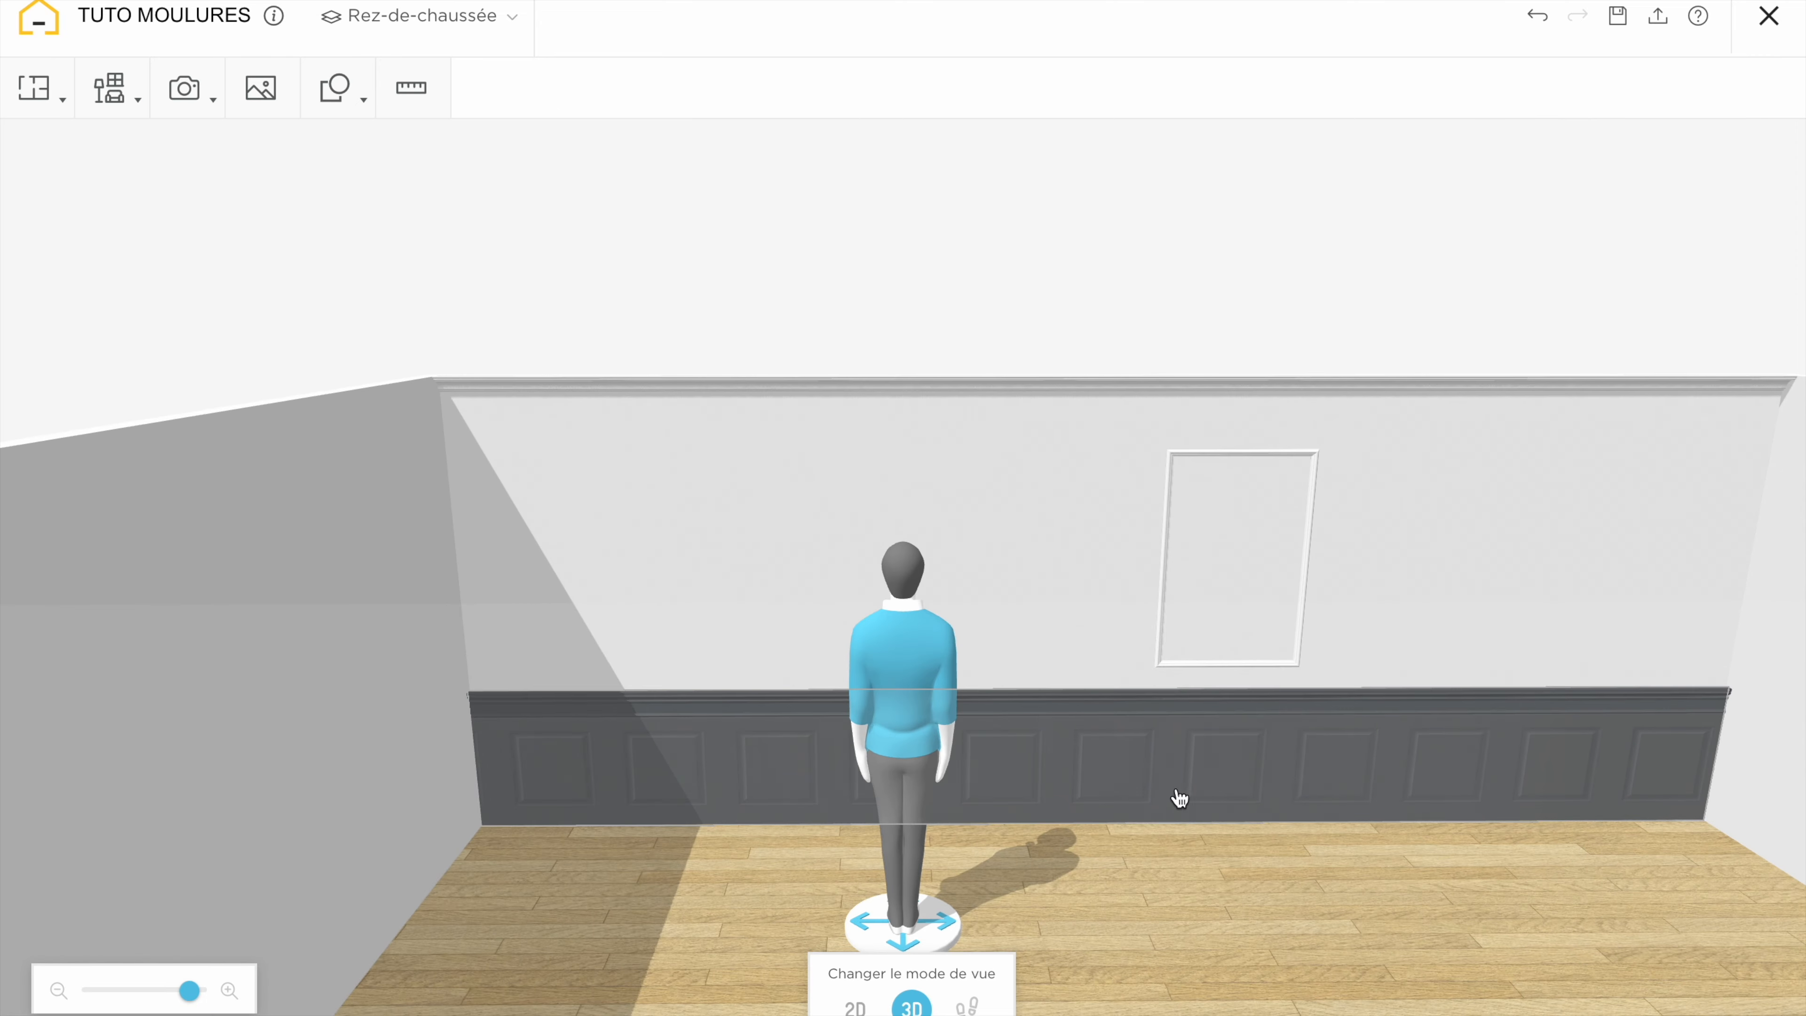
pyautogui.click(1179, 779)
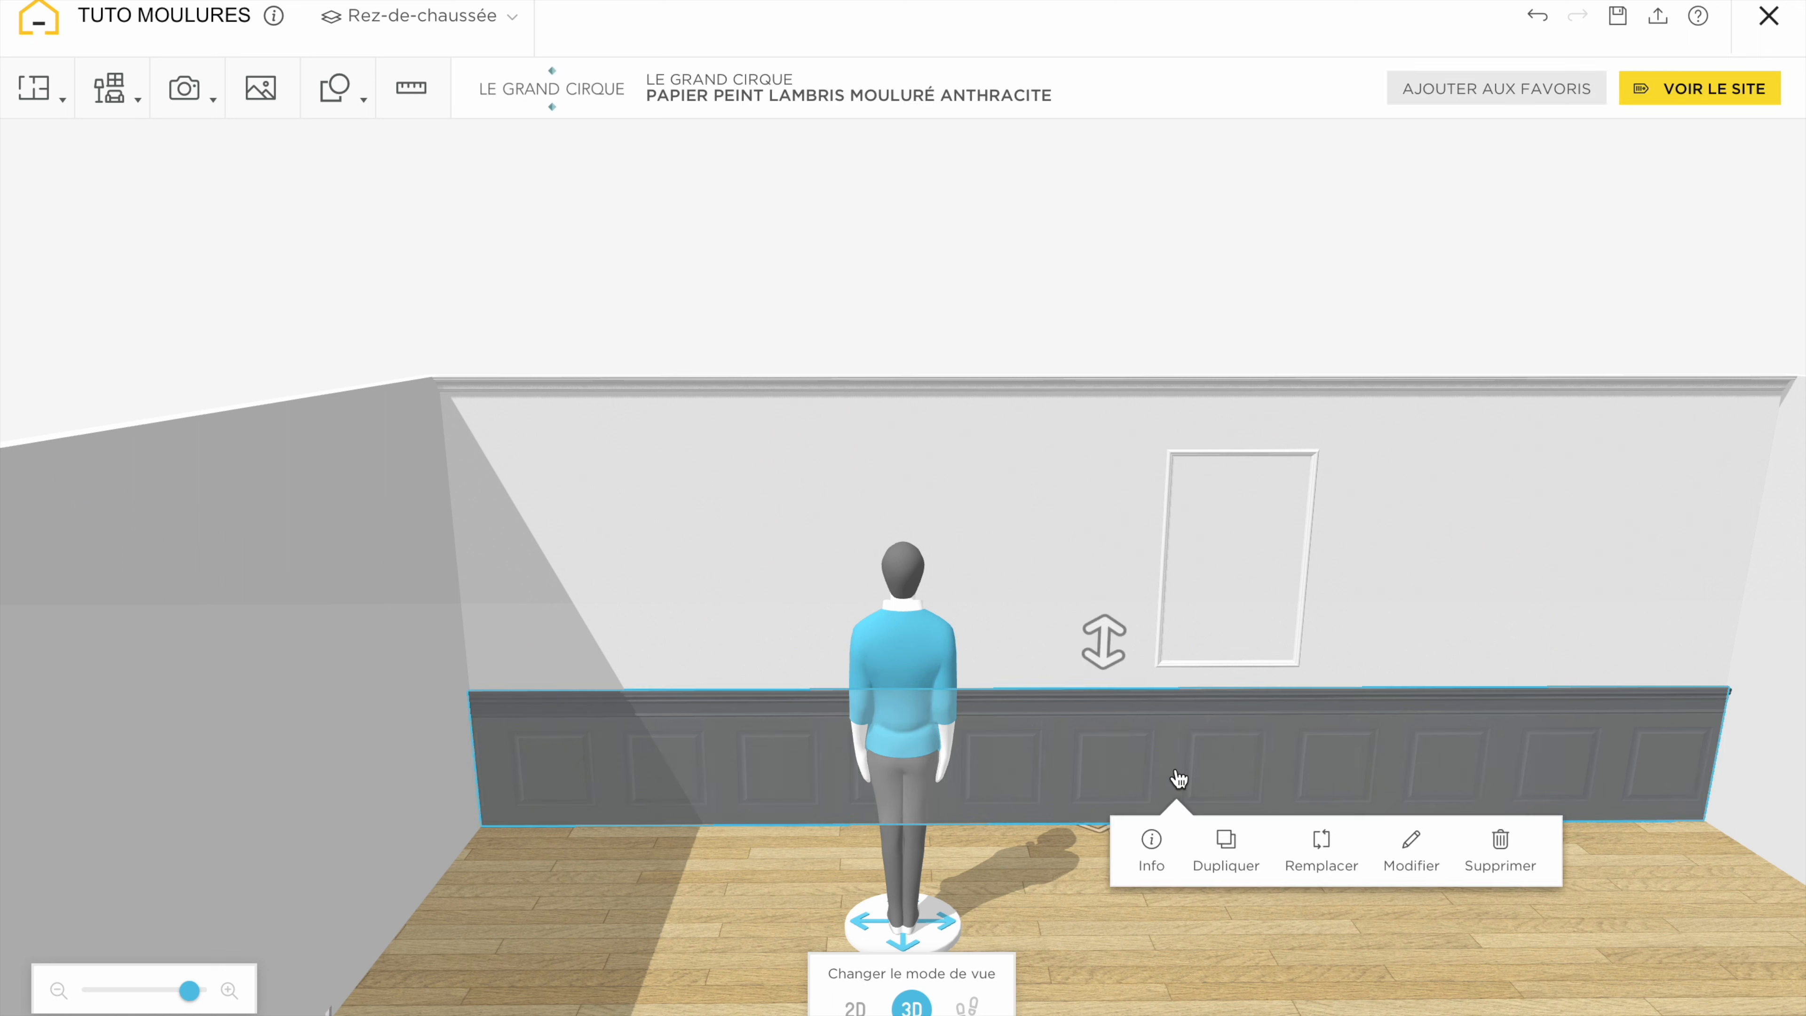
pyautogui.click(1412, 847)
pyautogui.click(1258, 290)
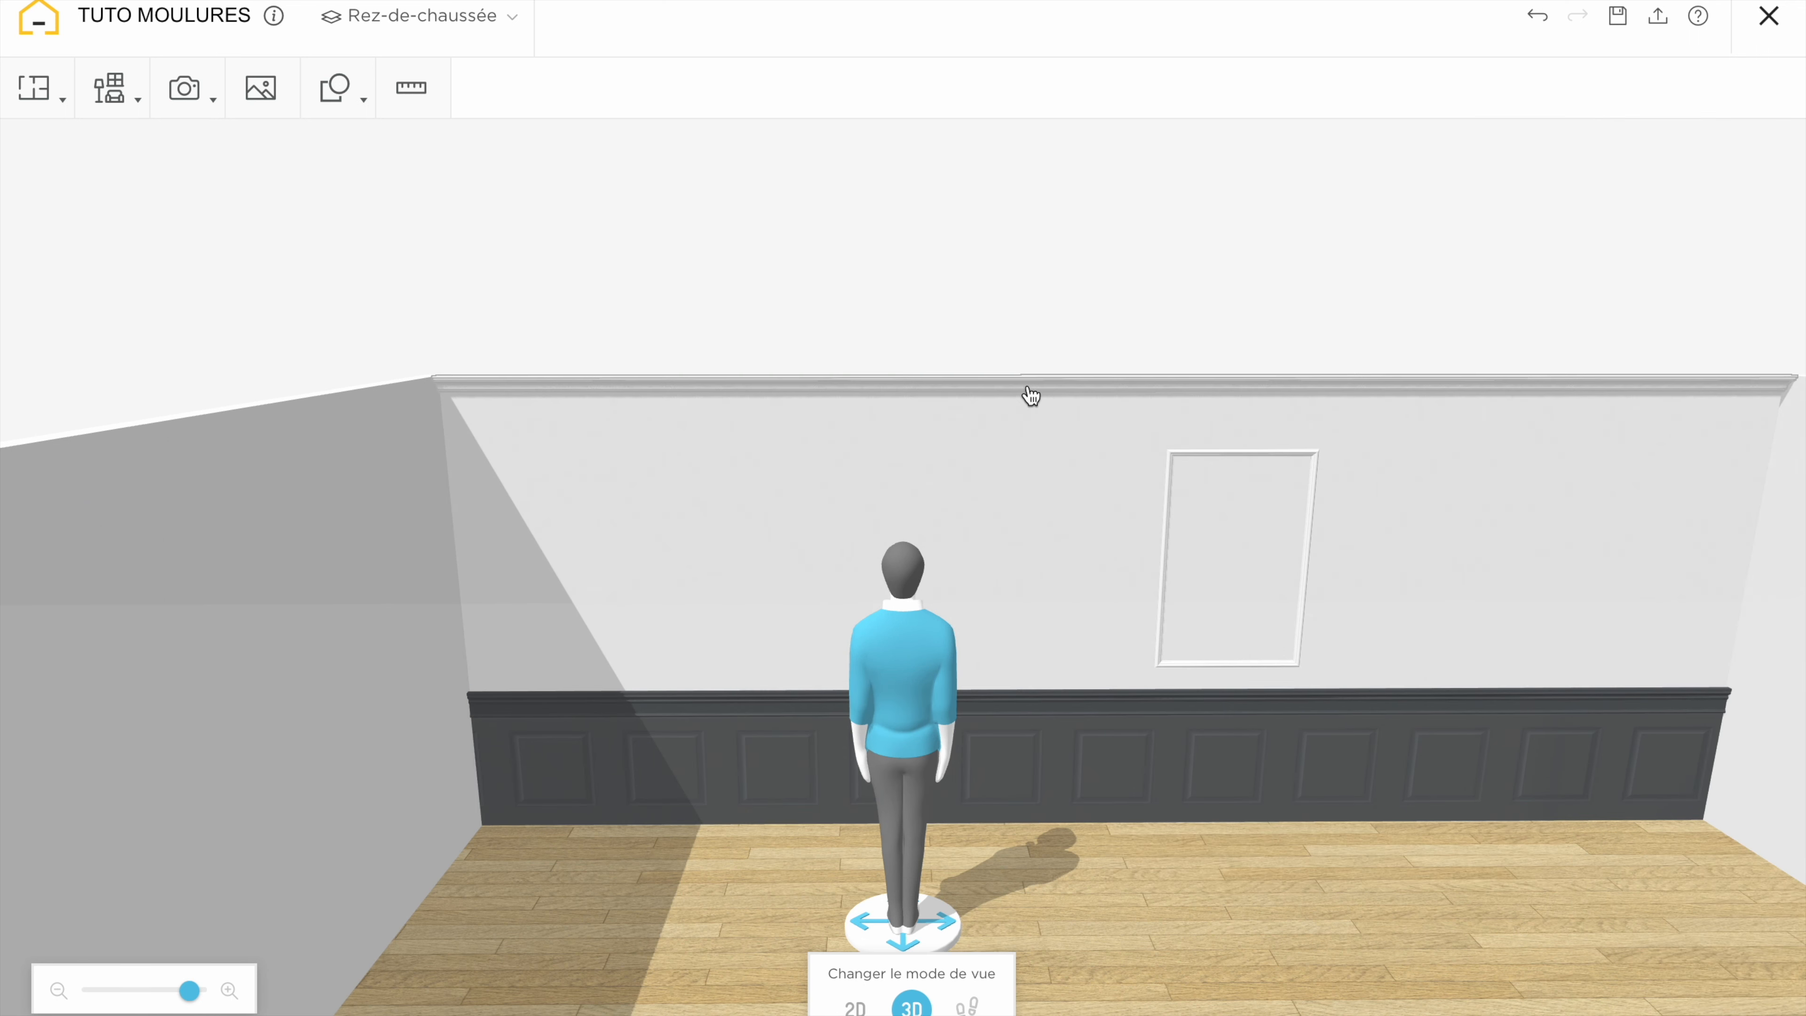
# Move the MD255 frame to the left end of the back wall and set its height to 140 cm
pyautogui.click(1222, 661)
pyautogui.moveTo(1221, 660); pyautogui.dragTo(575, 676)
pyautogui.click(574, 671)
pyautogui.click(789, 755)
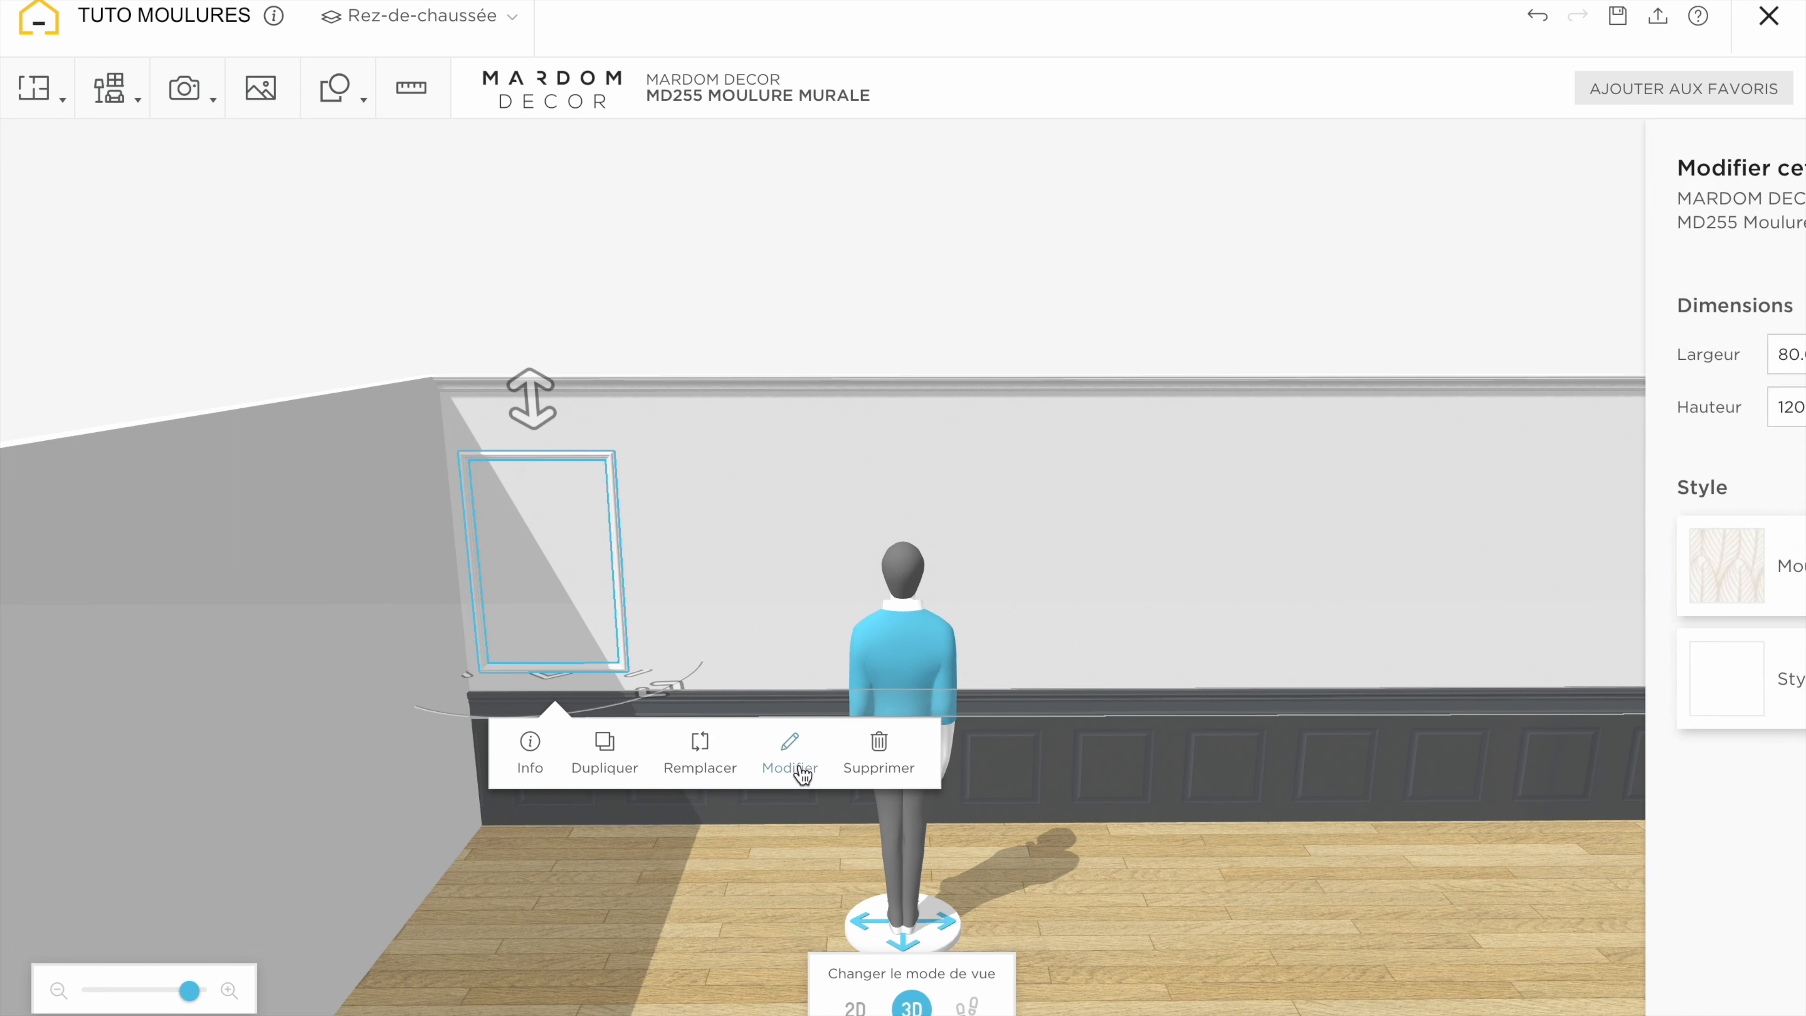
pyautogui.write('150')
pyautogui.press('Return')
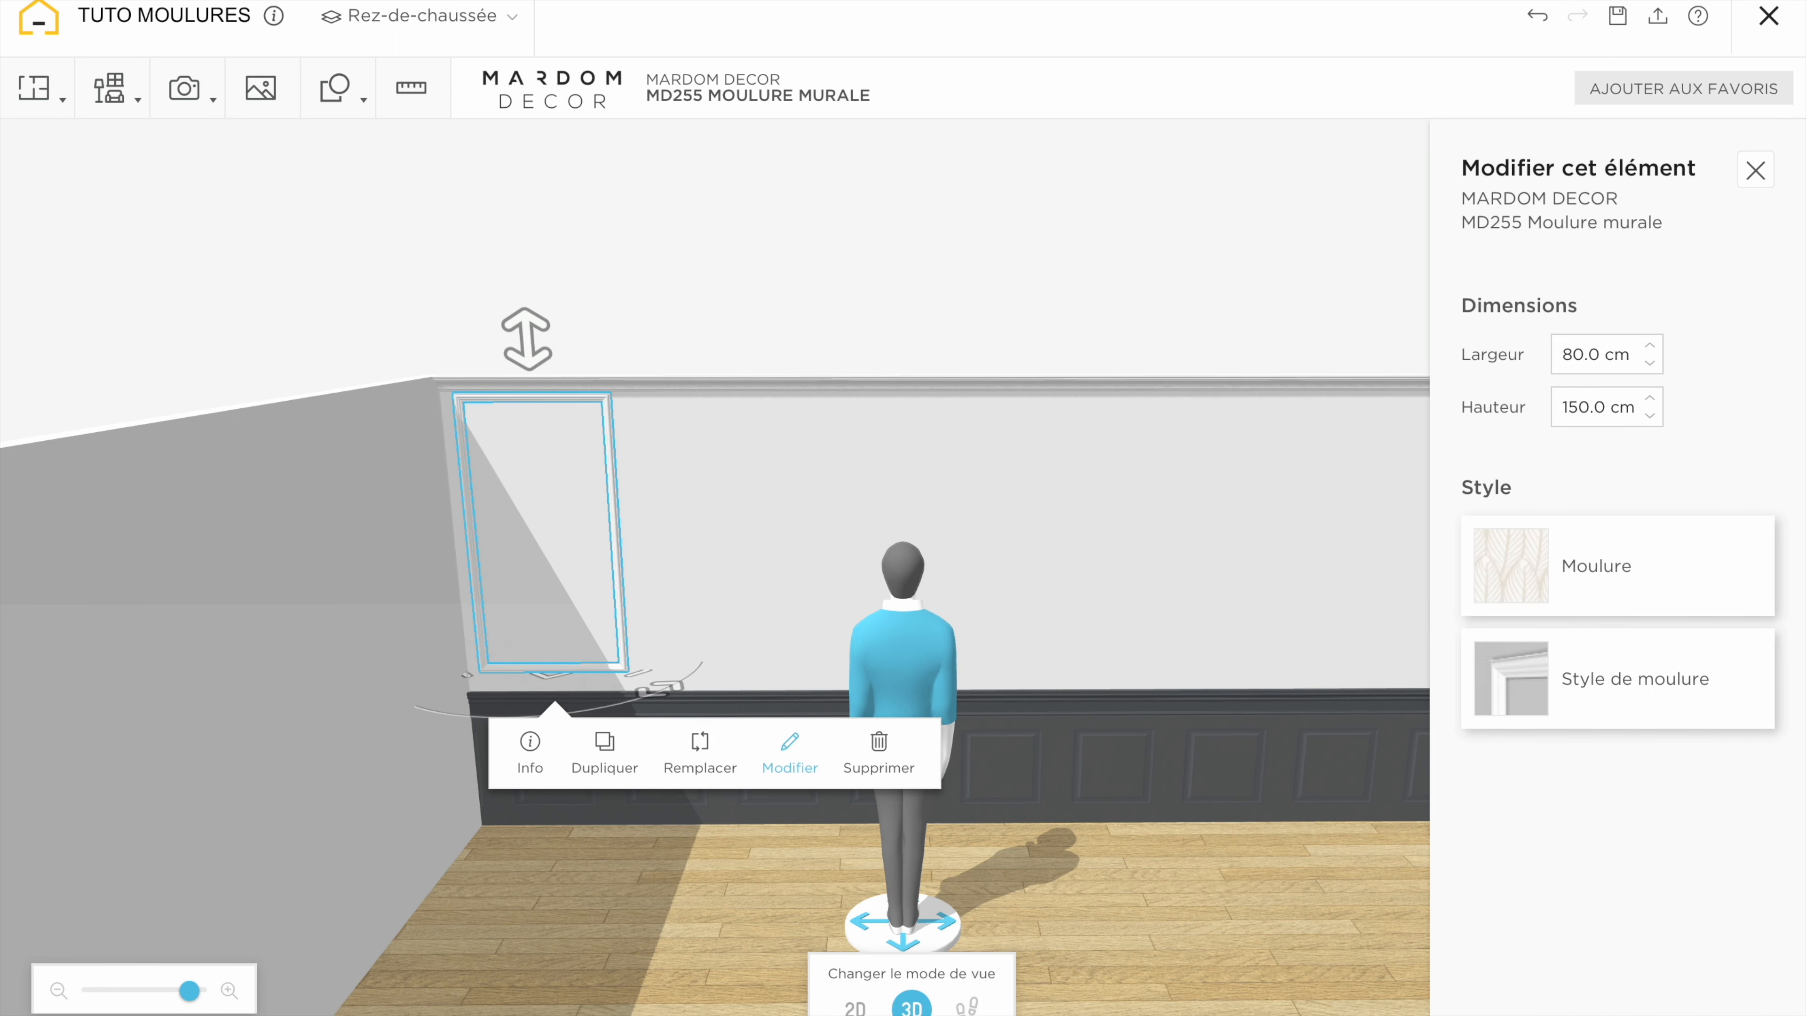
pyautogui.moveTo(528, 350); pyautogui.dragTo(528, 359)
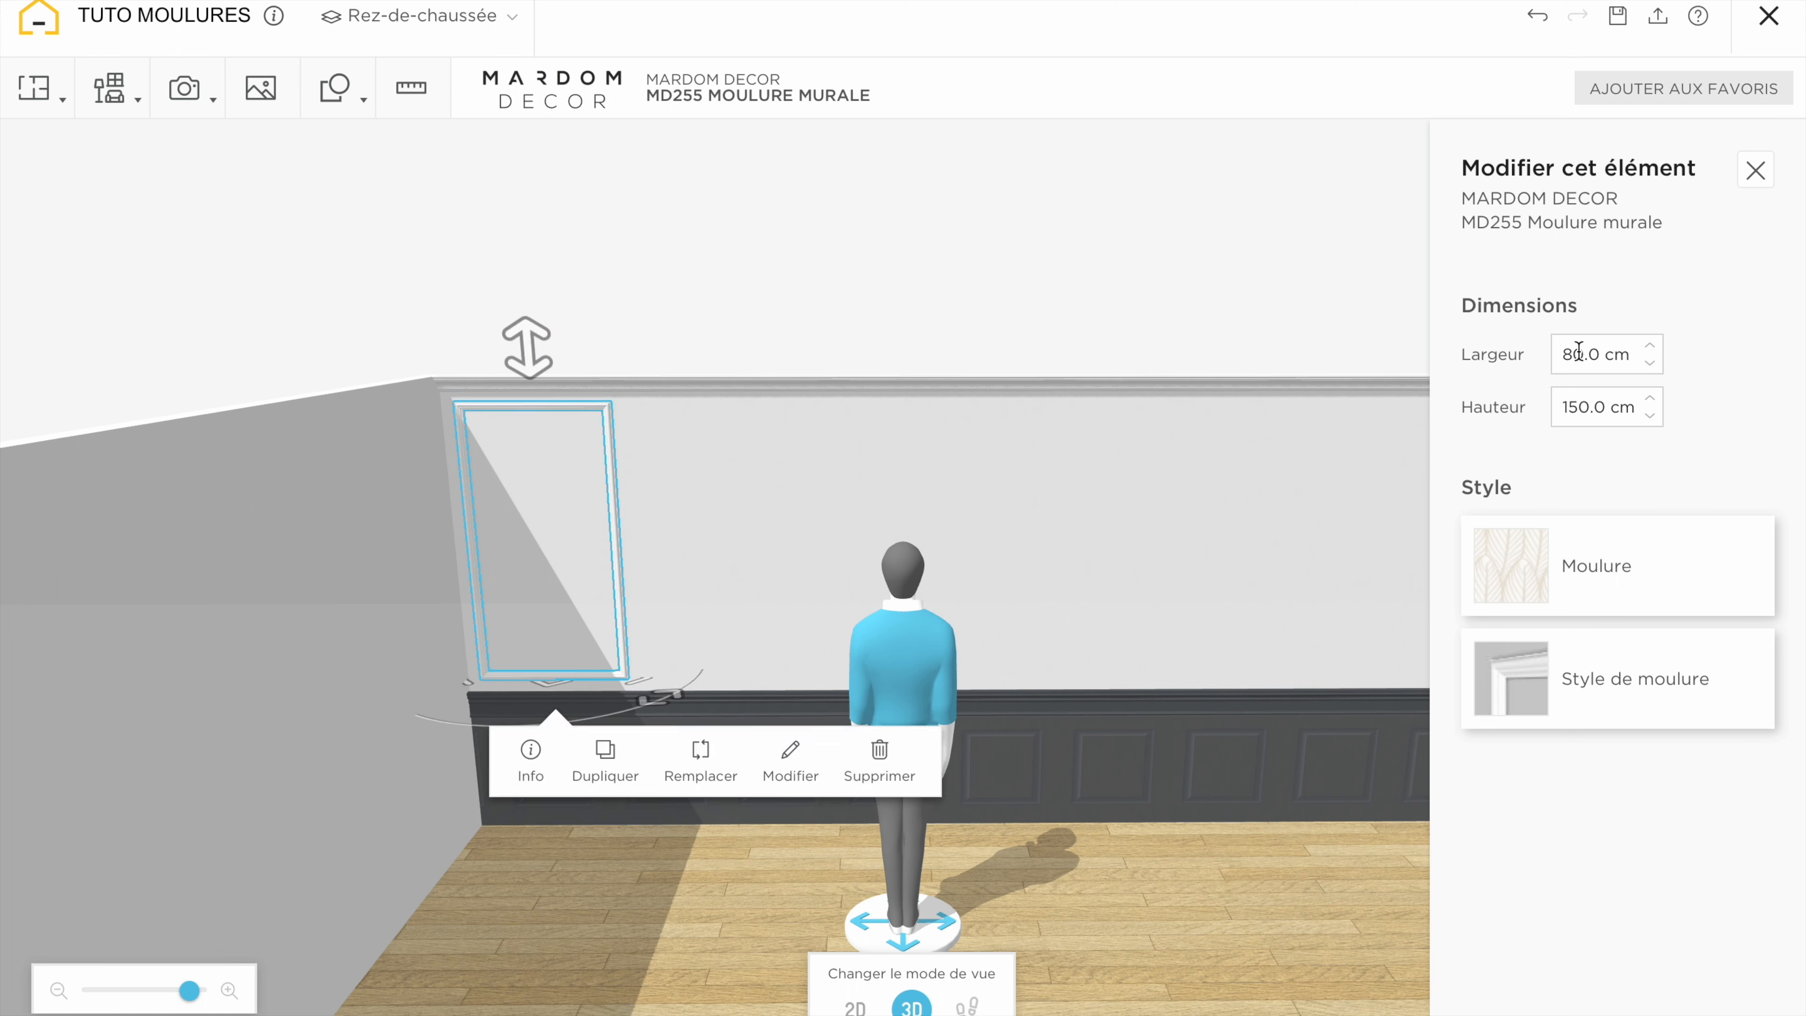
pyautogui.moveTo(536, 365); pyautogui.dragTo(537, 355)
pyautogui.click(929, 304)
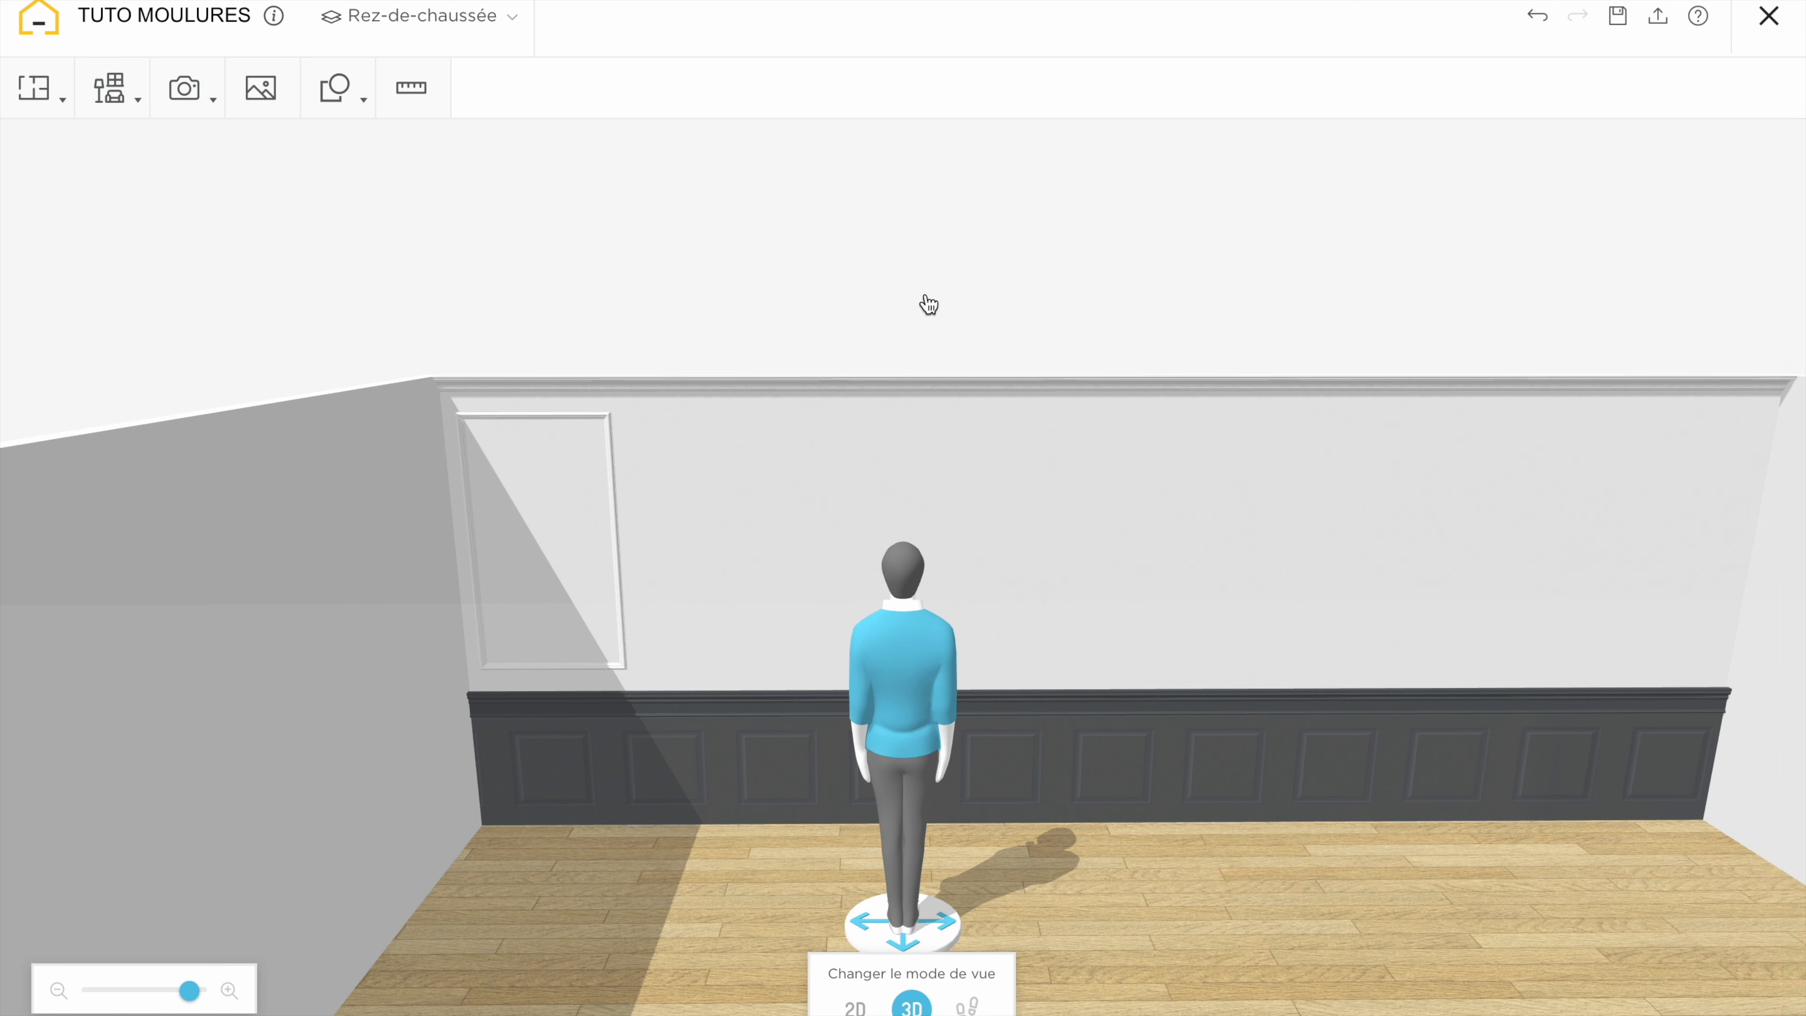
# Lower the MD255 frame over the first panels of the panelling and set its width to 45 cm
pyautogui.click(626, 609)
pyautogui.moveTo(626, 610); pyautogui.dragTo(635, 791)
pyautogui.click(798, 851)
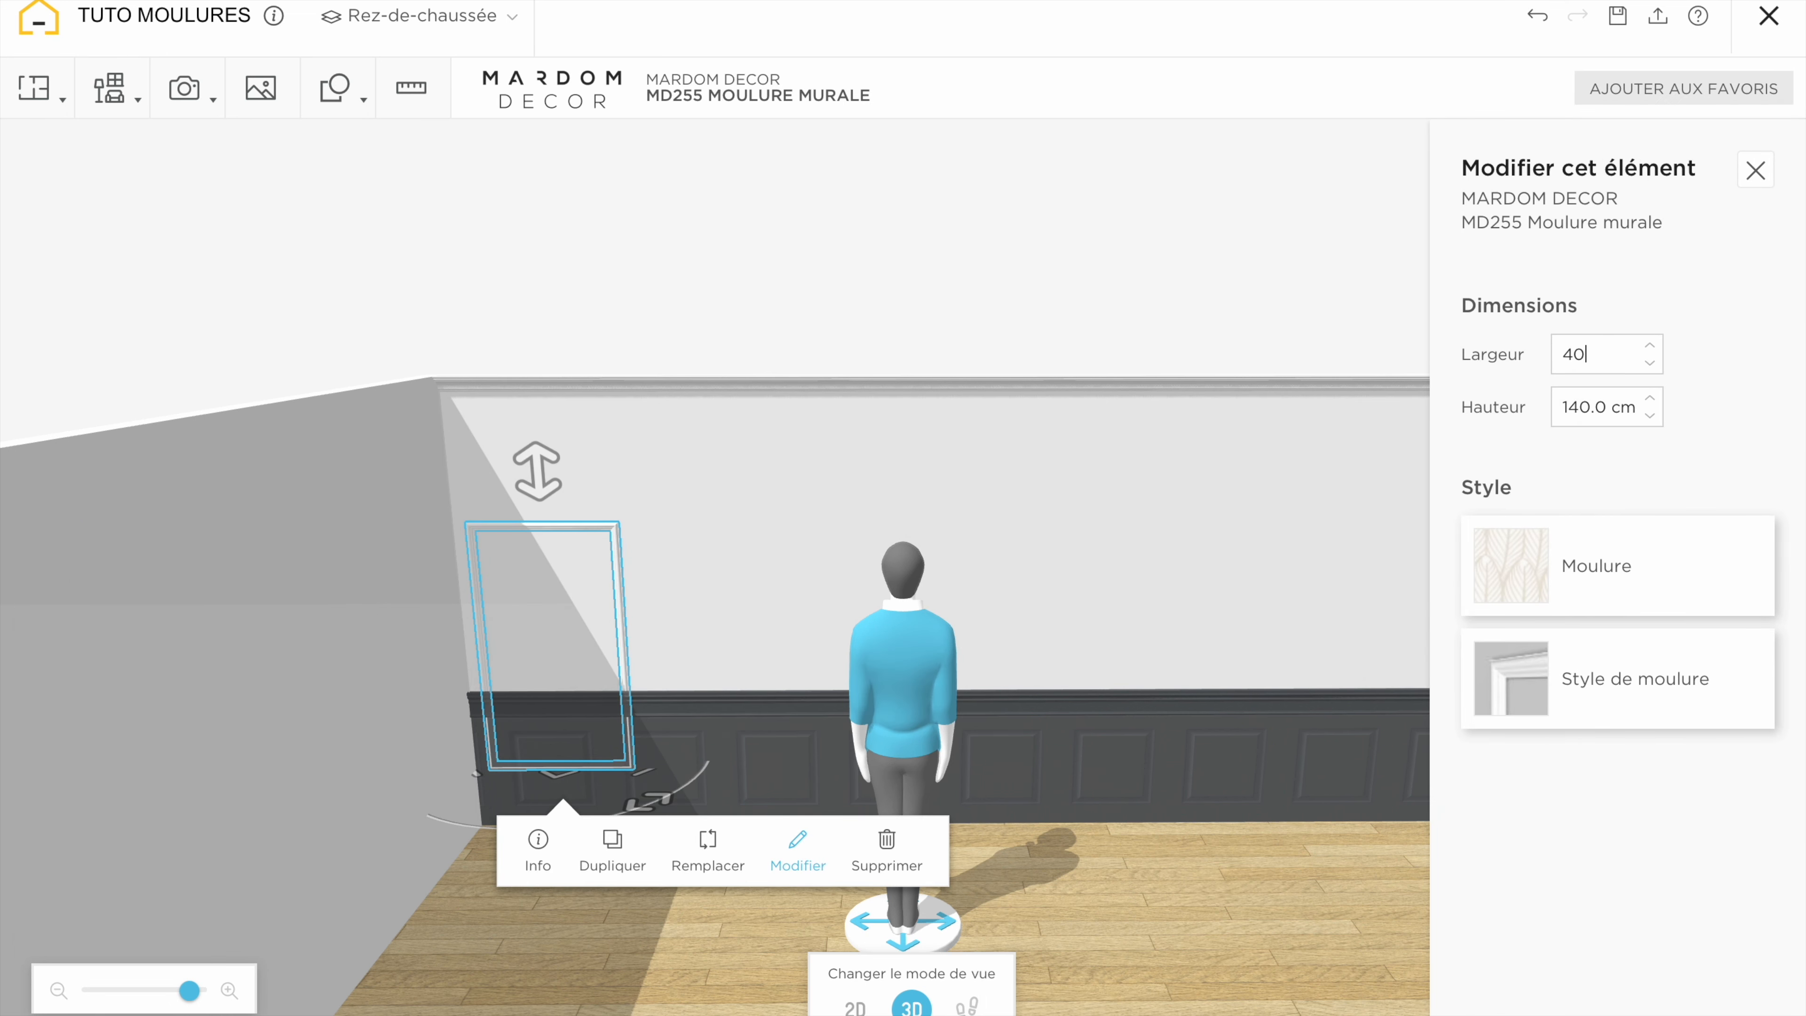
pyautogui.press('Return')
pyautogui.write('50')
pyautogui.press('Return')
pyautogui.moveTo(590, 764); pyautogui.dragTo(582, 765)
pyautogui.press('Return')
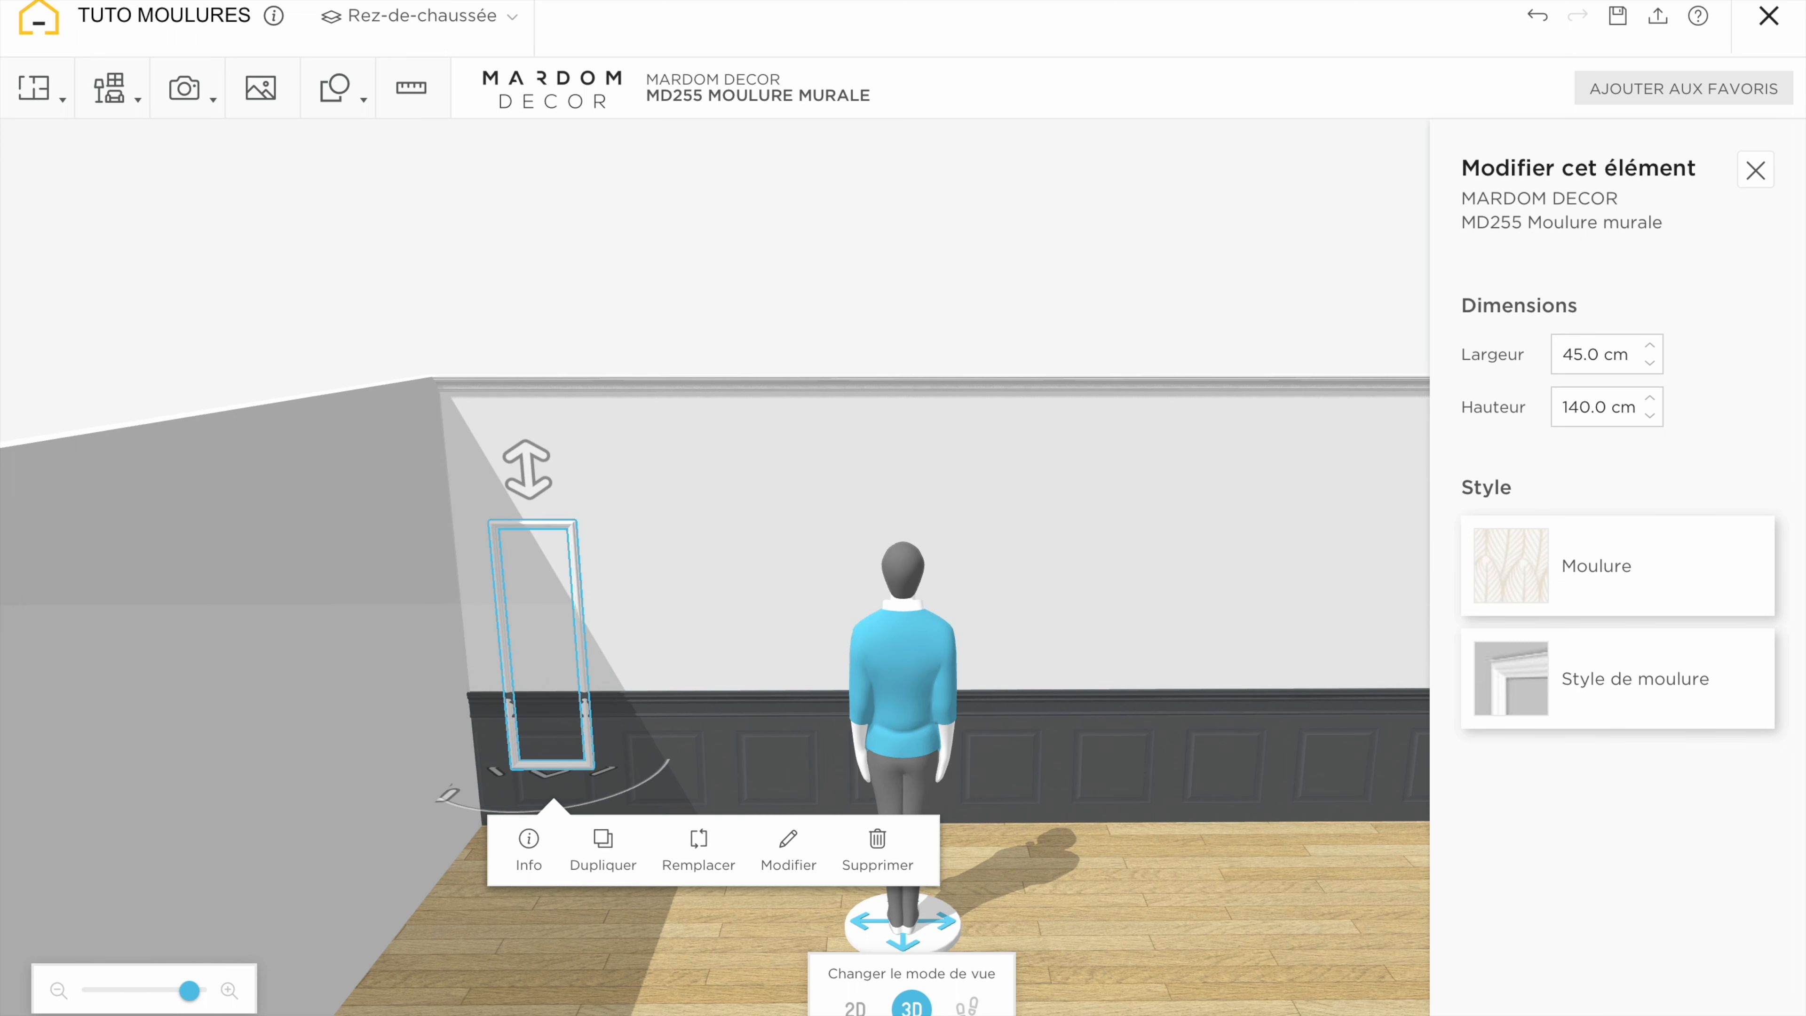
# Raise the narrowed MD255 frame back up between the panelling and the corner moulding
pyautogui.click(1009, 894)
pyautogui.click(582, 627)
pyautogui.moveTo(544, 494); pyautogui.dragTo(529, 385)
# Duplicate the MD255 frame three times and space the copies along the back wall to its right at the same height
pyautogui.click(597, 738)
pyautogui.moveTo(626, 669); pyautogui.dragTo(768, 671)
pyautogui.click(710, 738)
pyautogui.moveTo(767, 385)
pyautogui.mouseDown()
pyautogui.moveTo(767, 484)
pyautogui.moveTo(767, 384)
pyautogui.mouseUp()
pyautogui.click(818, 740)
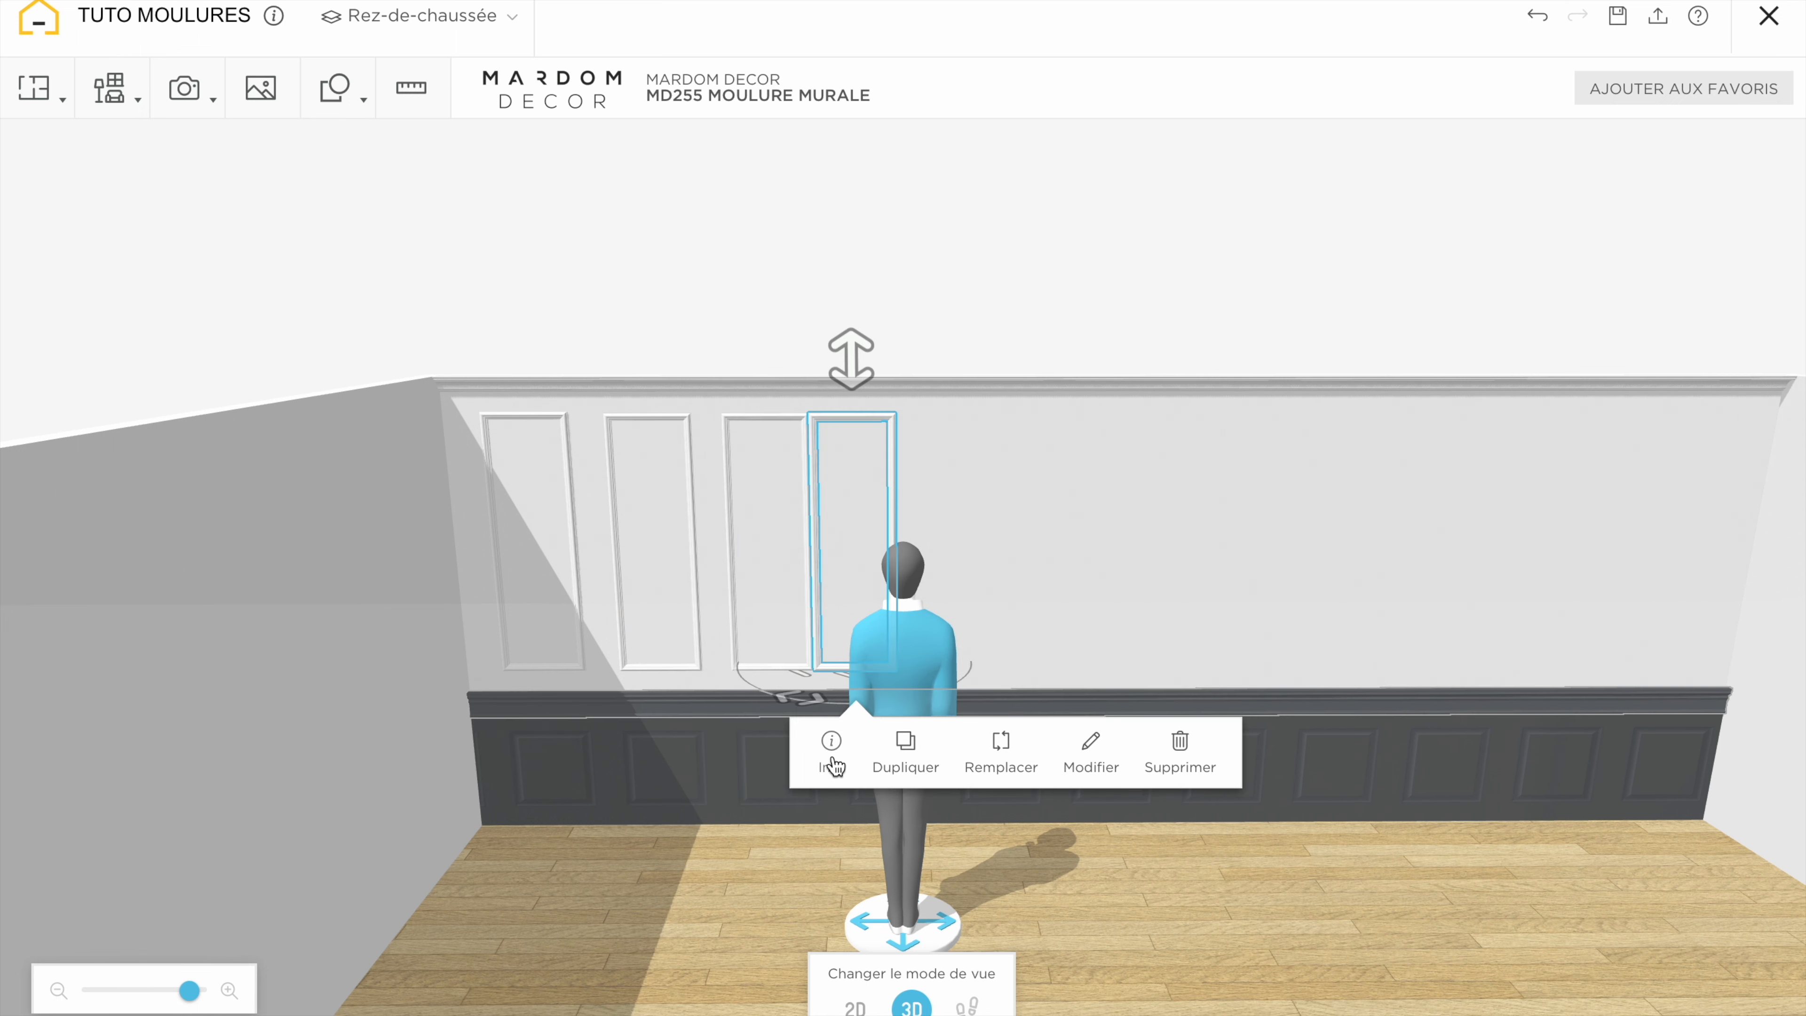
pyautogui.moveTo(935, 713); pyautogui.dragTo(649, 838)
pyautogui.moveTo(1021, 614); pyautogui.dragTo(1053, 616)
pyautogui.moveTo(1001, 330); pyautogui.dragTo(976, 327)
# Duplicate the fourth MD255 frame and align the copy beside it as the fifth frame in the row
pyautogui.click(1142, 630)
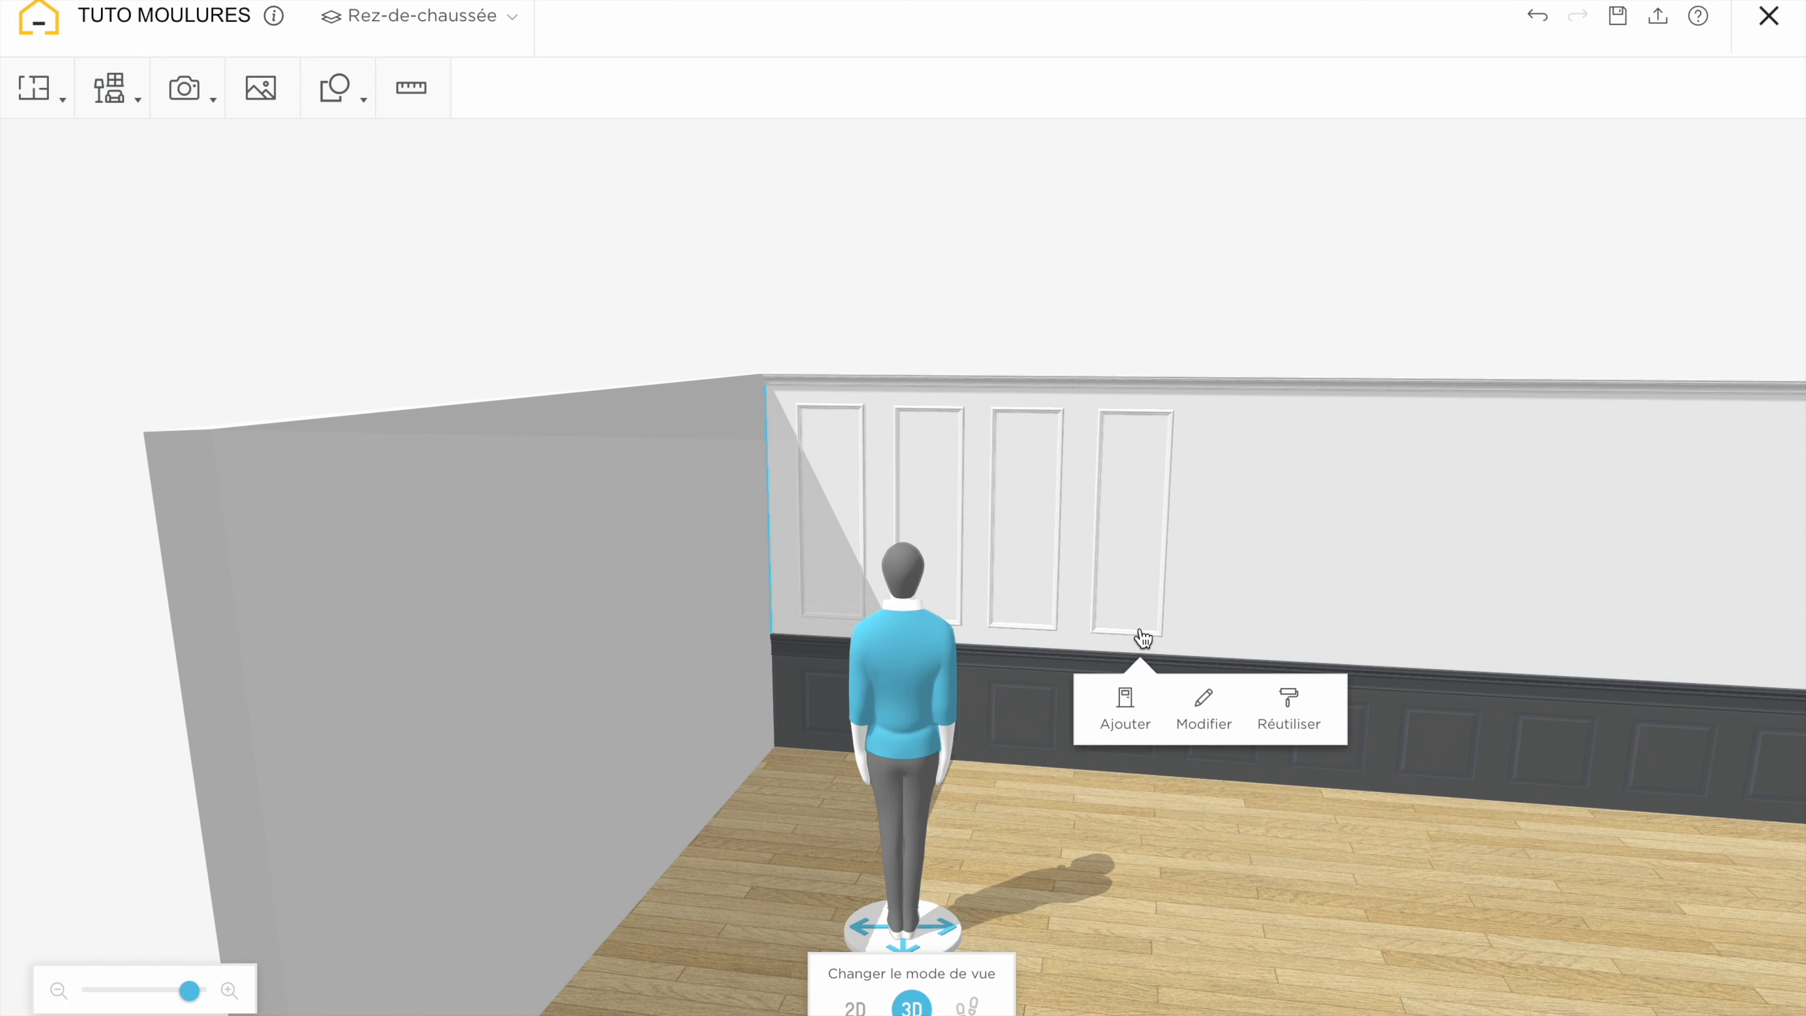
pyautogui.click(1141, 634)
pyautogui.click(1170, 704)
pyautogui.moveTo(1196, 638); pyautogui.dragTo(1221, 640)
pyautogui.moveTo(1246, 364)
pyautogui.mouseDown()
pyautogui.moveTo(1242, 432)
pyautogui.moveTo(1248, 347)
pyautogui.moveTo(1246, 363)
pyautogui.mouseUp()
pyautogui.moveTo(1131, 311); pyautogui.dragTo(1127, 381)
# Add a sixth and a seventh MD255 frame to the row by duplication, keeping the same spacing and height
pyautogui.moveTo(907, 683); pyautogui.dragTo(1220, 701)
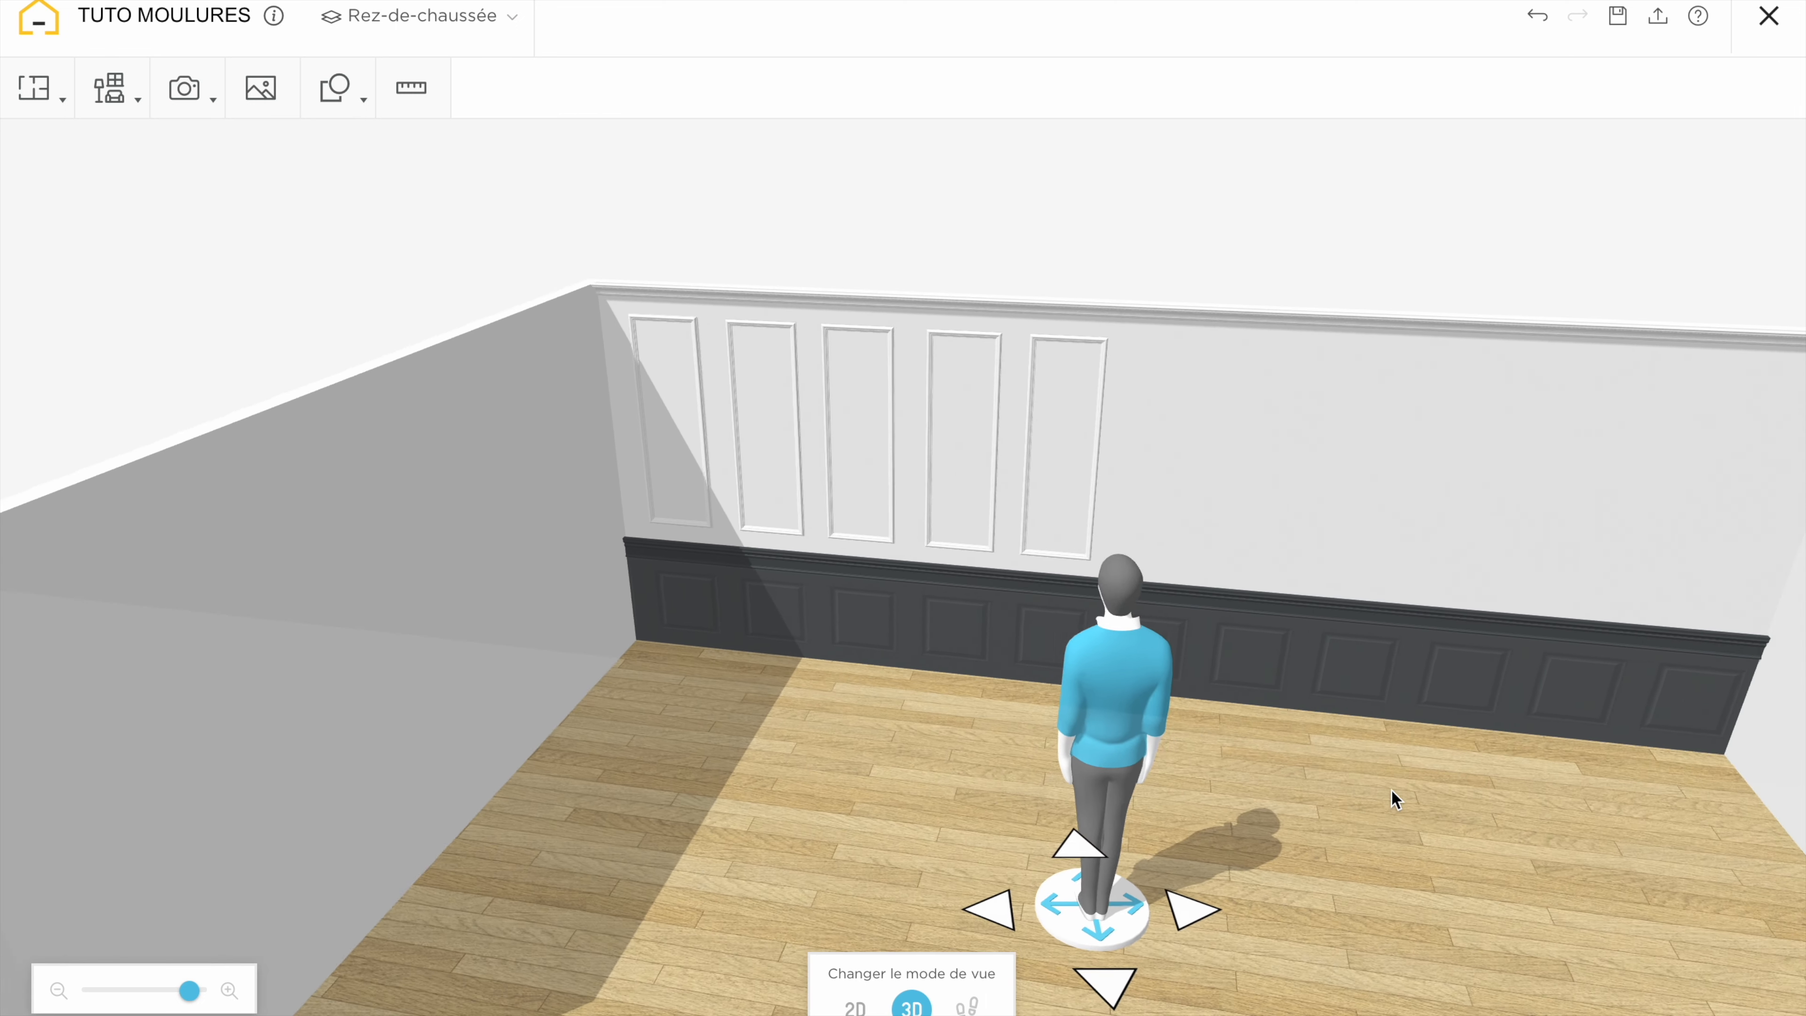
pyautogui.moveTo(944, 555); pyautogui.dragTo(1007, 553)
pyautogui.moveTo(1020, 290); pyautogui.dragTo(1020, 289)
pyautogui.click(1055, 648)
pyautogui.moveTo(1077, 562); pyautogui.dragTo(1102, 565)
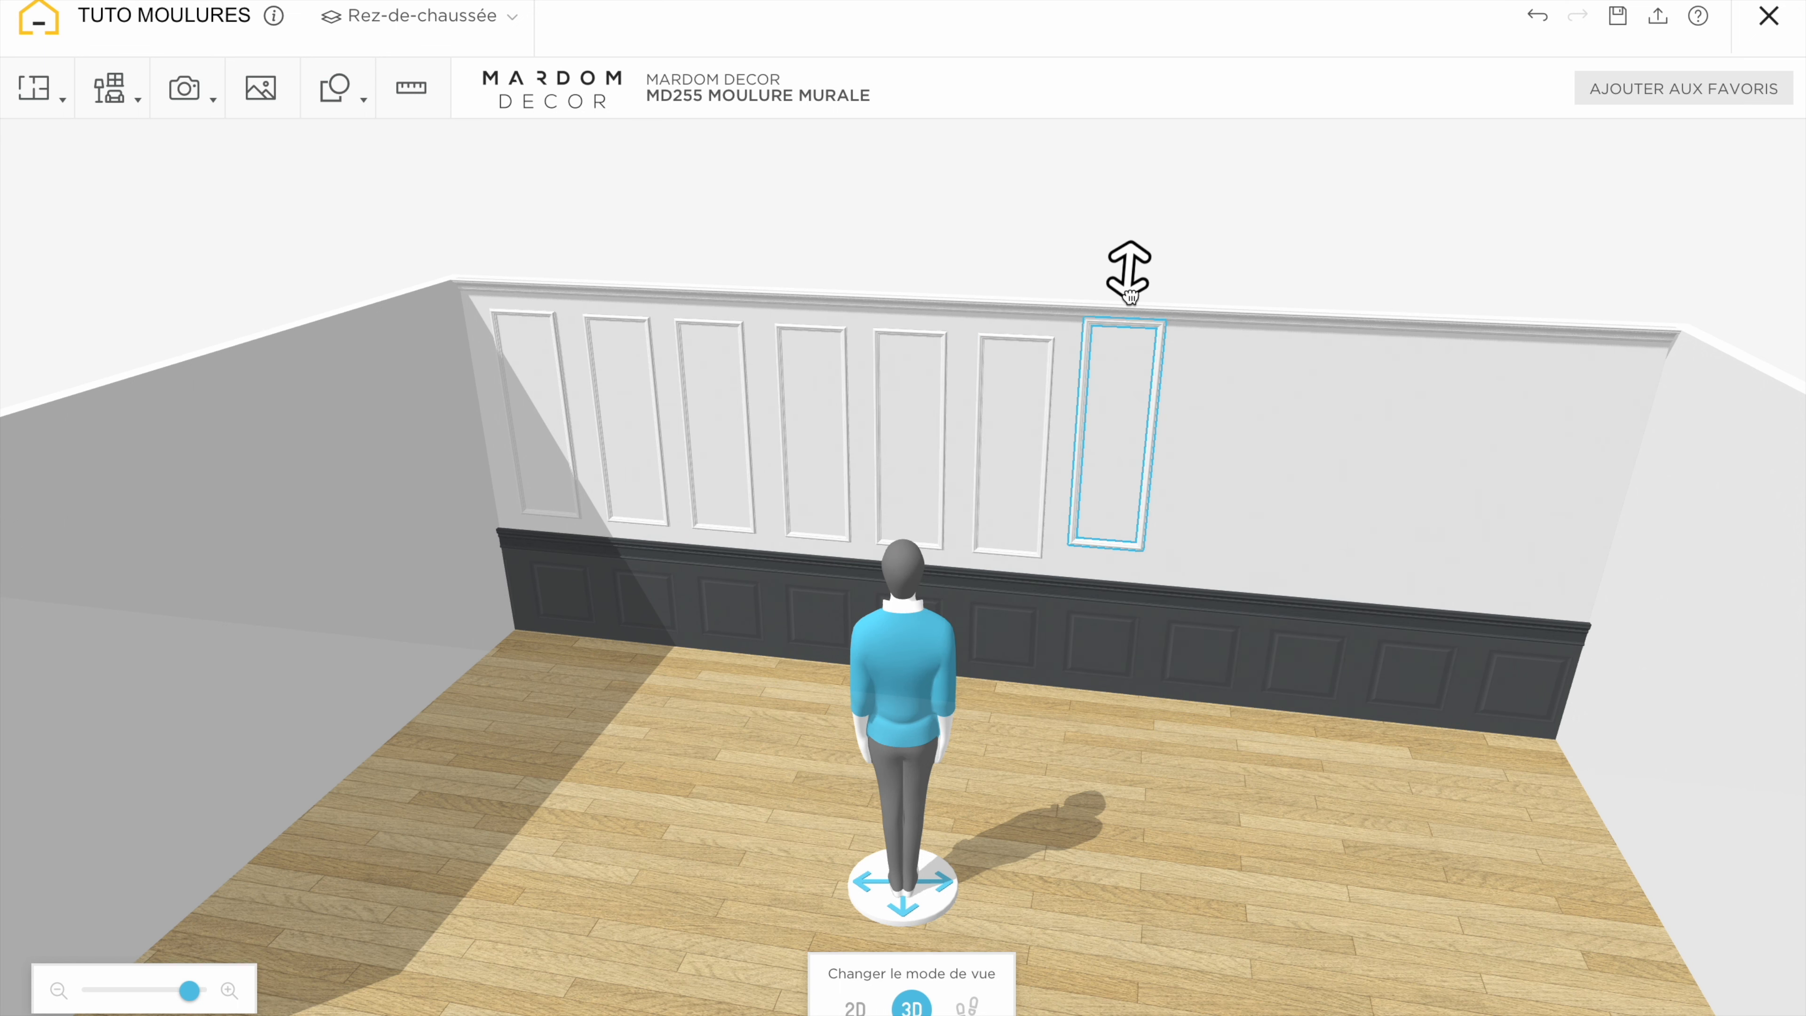
pyautogui.moveTo(1131, 300); pyautogui.dragTo(1131, 303)
# Duplicate the MD255 frame for the eighth and ninth positions and align both copies with the row
pyautogui.click(1154, 646)
pyautogui.moveTo(1166, 571)
pyautogui.mouseDown()
pyautogui.moveTo(1102, 566)
pyautogui.moveTo(1159, 561)
pyautogui.mouseUp()
pyautogui.moveTo(1185, 318); pyautogui.dragTo(1177, 303)
pyautogui.click(1211, 640)
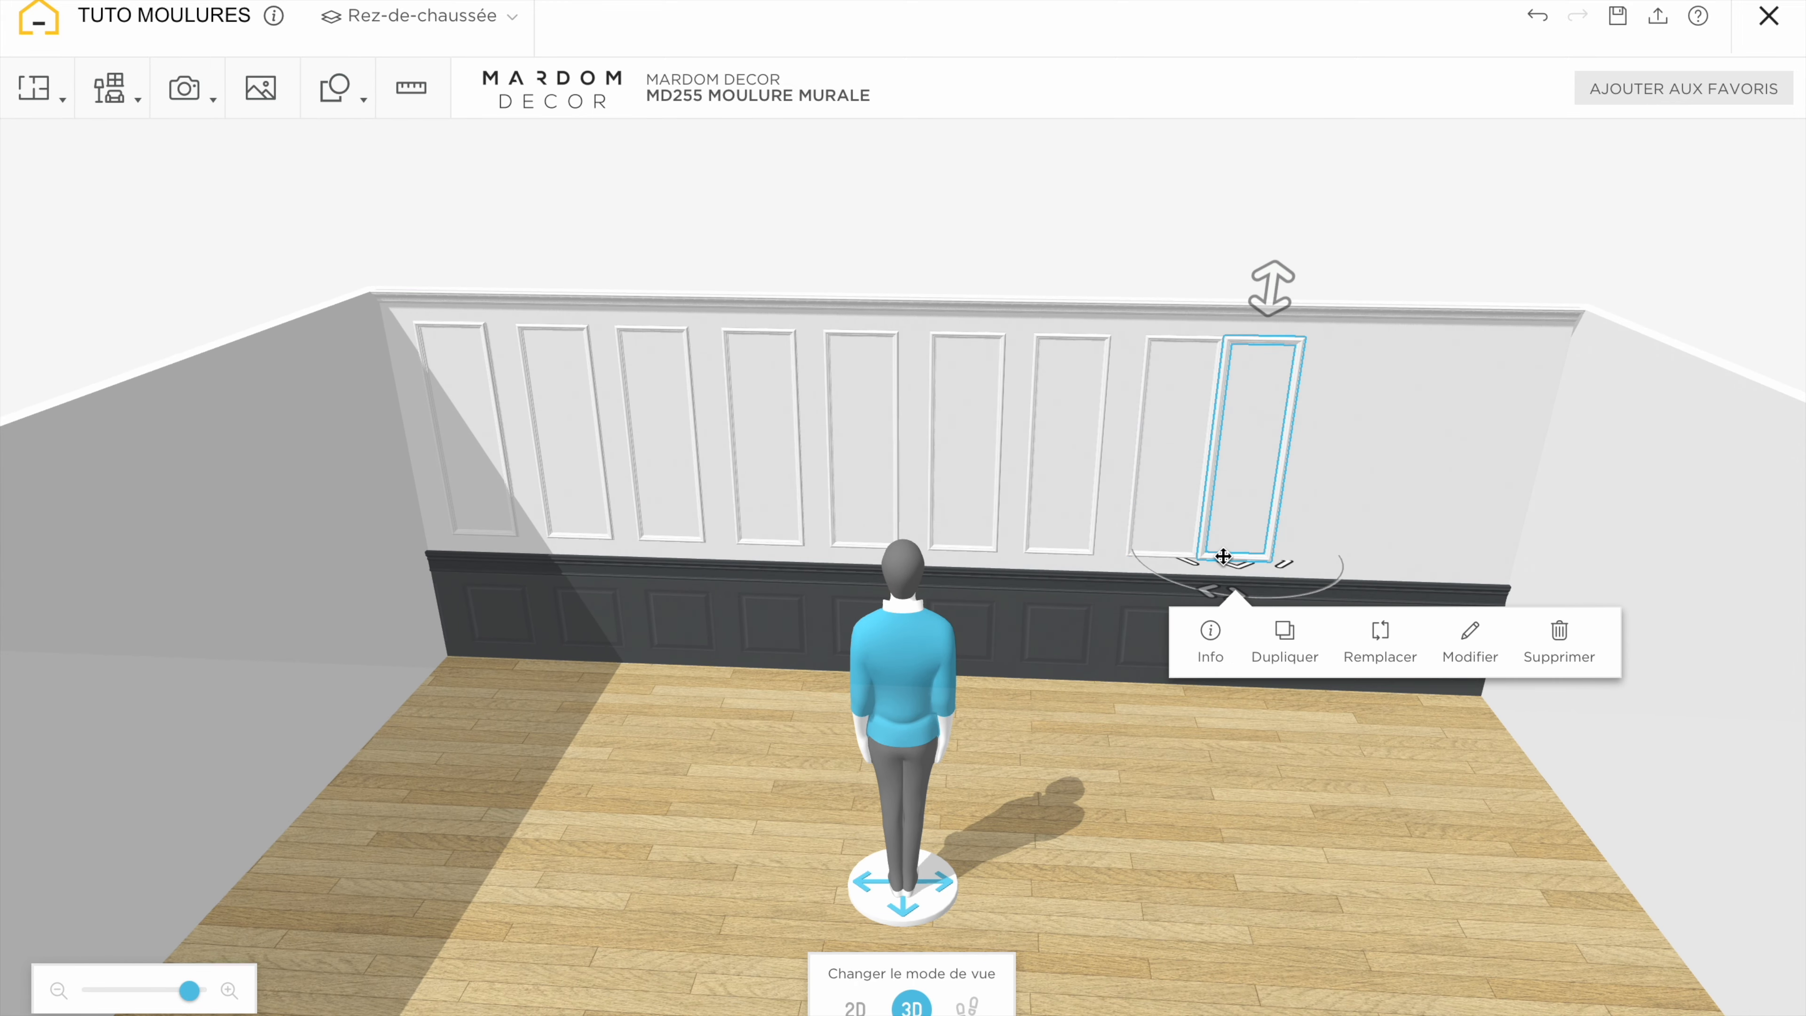
pyautogui.moveTo(1223, 556); pyautogui.dragTo(1245, 562)
pyautogui.moveTo(1291, 314)
pyautogui.mouseDown()
pyautogui.moveTo(1298, 364)
pyautogui.moveTo(1296, 294)
pyautogui.mouseUp()
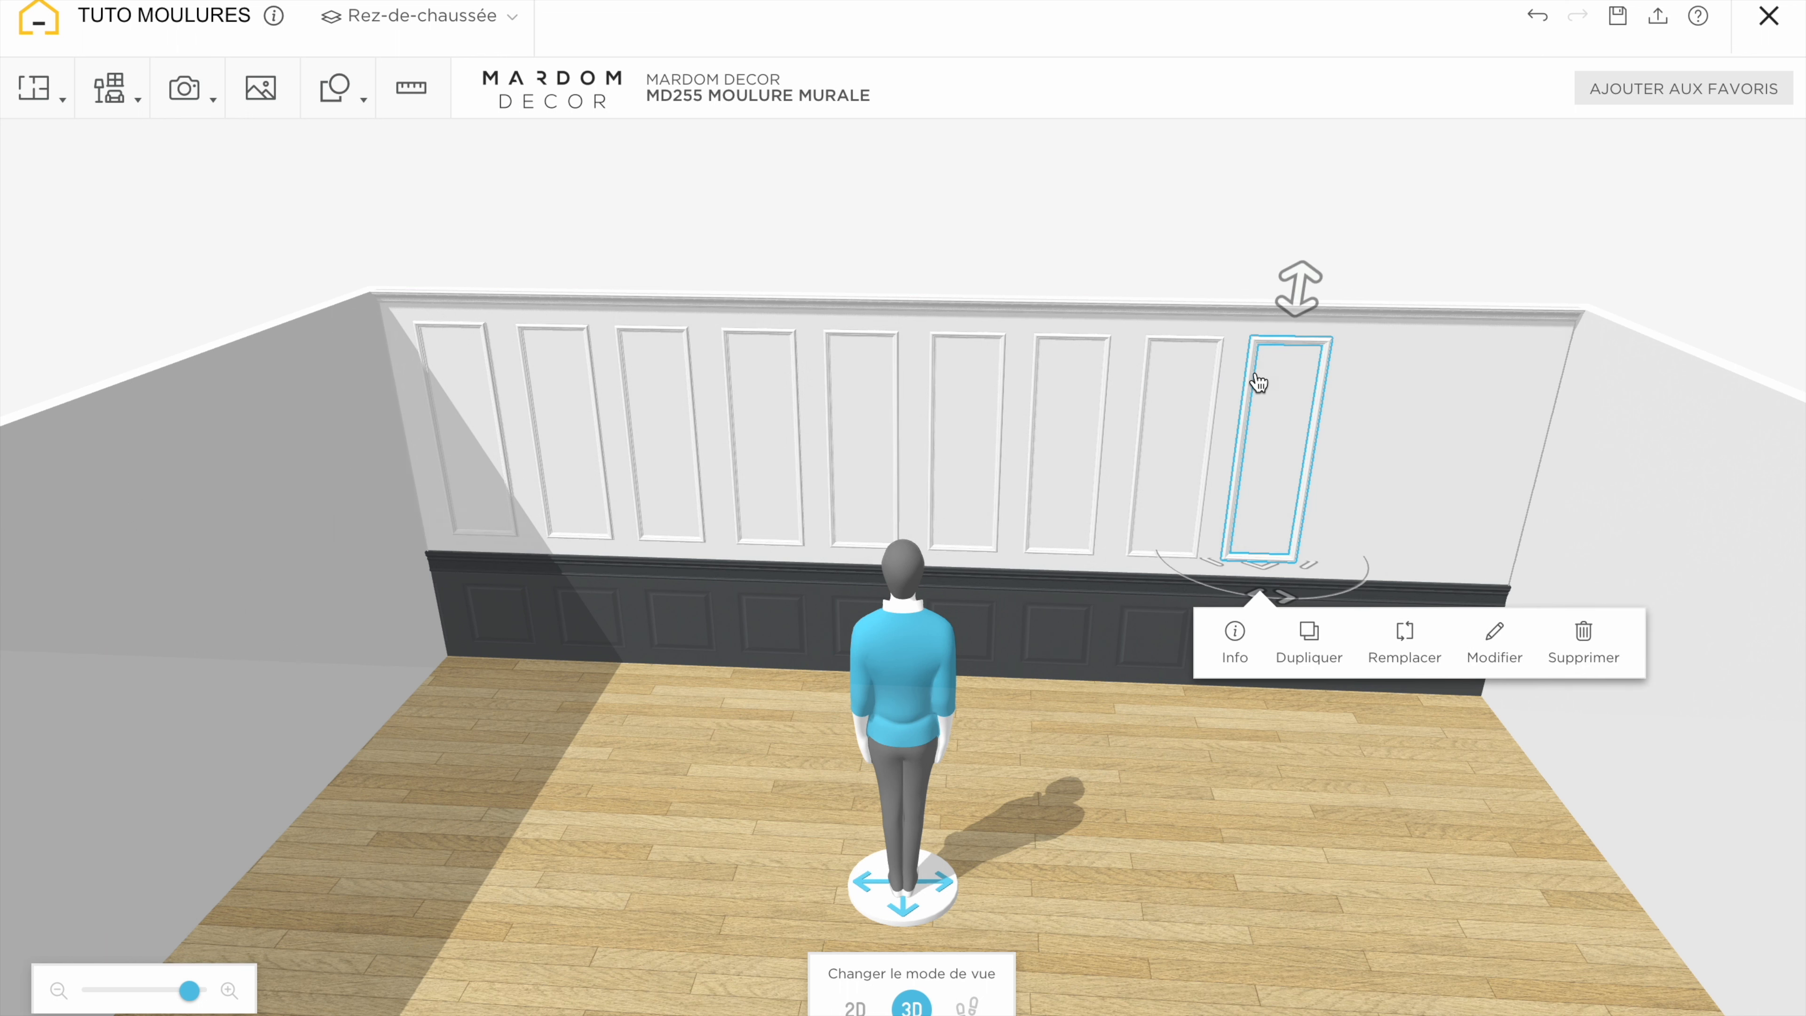
pyautogui.moveTo(1251, 381); pyautogui.dragTo(1258, 384)
# Complete the row with a tenth and an eleventh MD255 frame, reaching the right end of the back wall
pyautogui.click(1305, 647)
pyautogui.moveTo(1332, 563); pyautogui.dragTo(1451, 567)
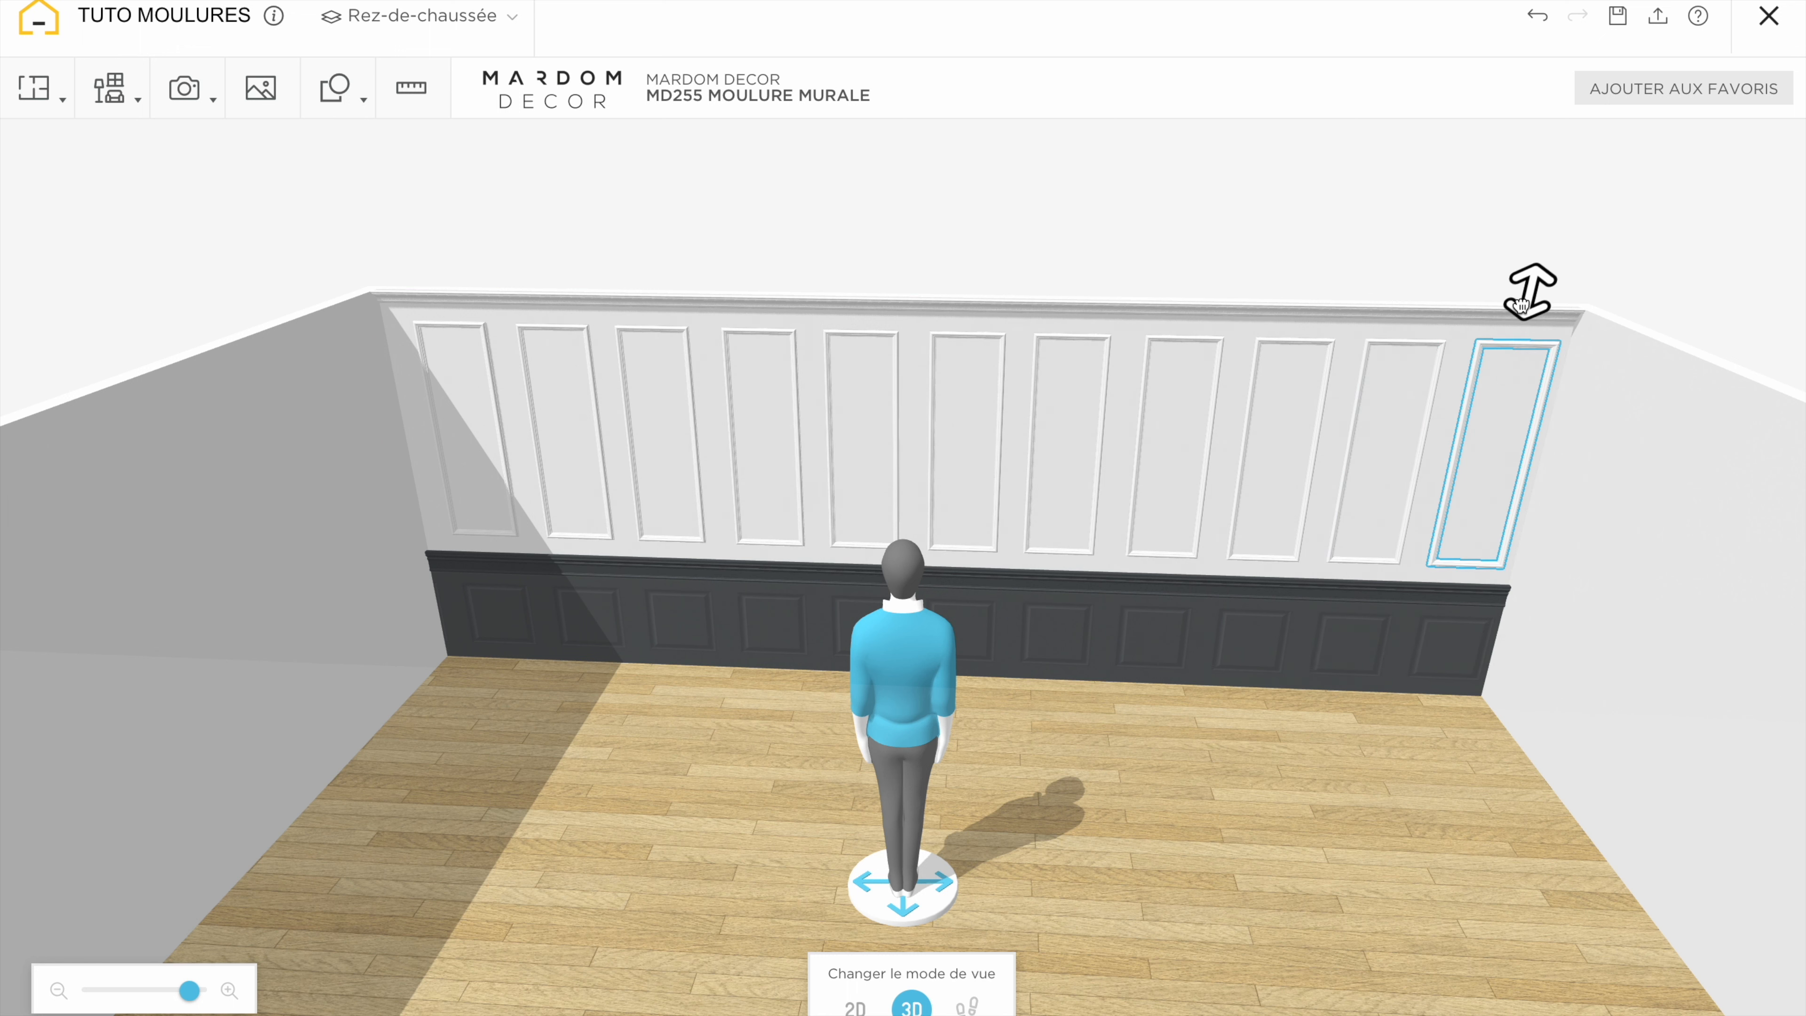
pyautogui.click(1406, 246)
# Try to replace the back wall's crown moulding with the generic Moulure d'angle, searching the catalogue for "moulures"
pyautogui.scroll(2, 1406, 246)
pyautogui.scroll(5, 1197, 258)
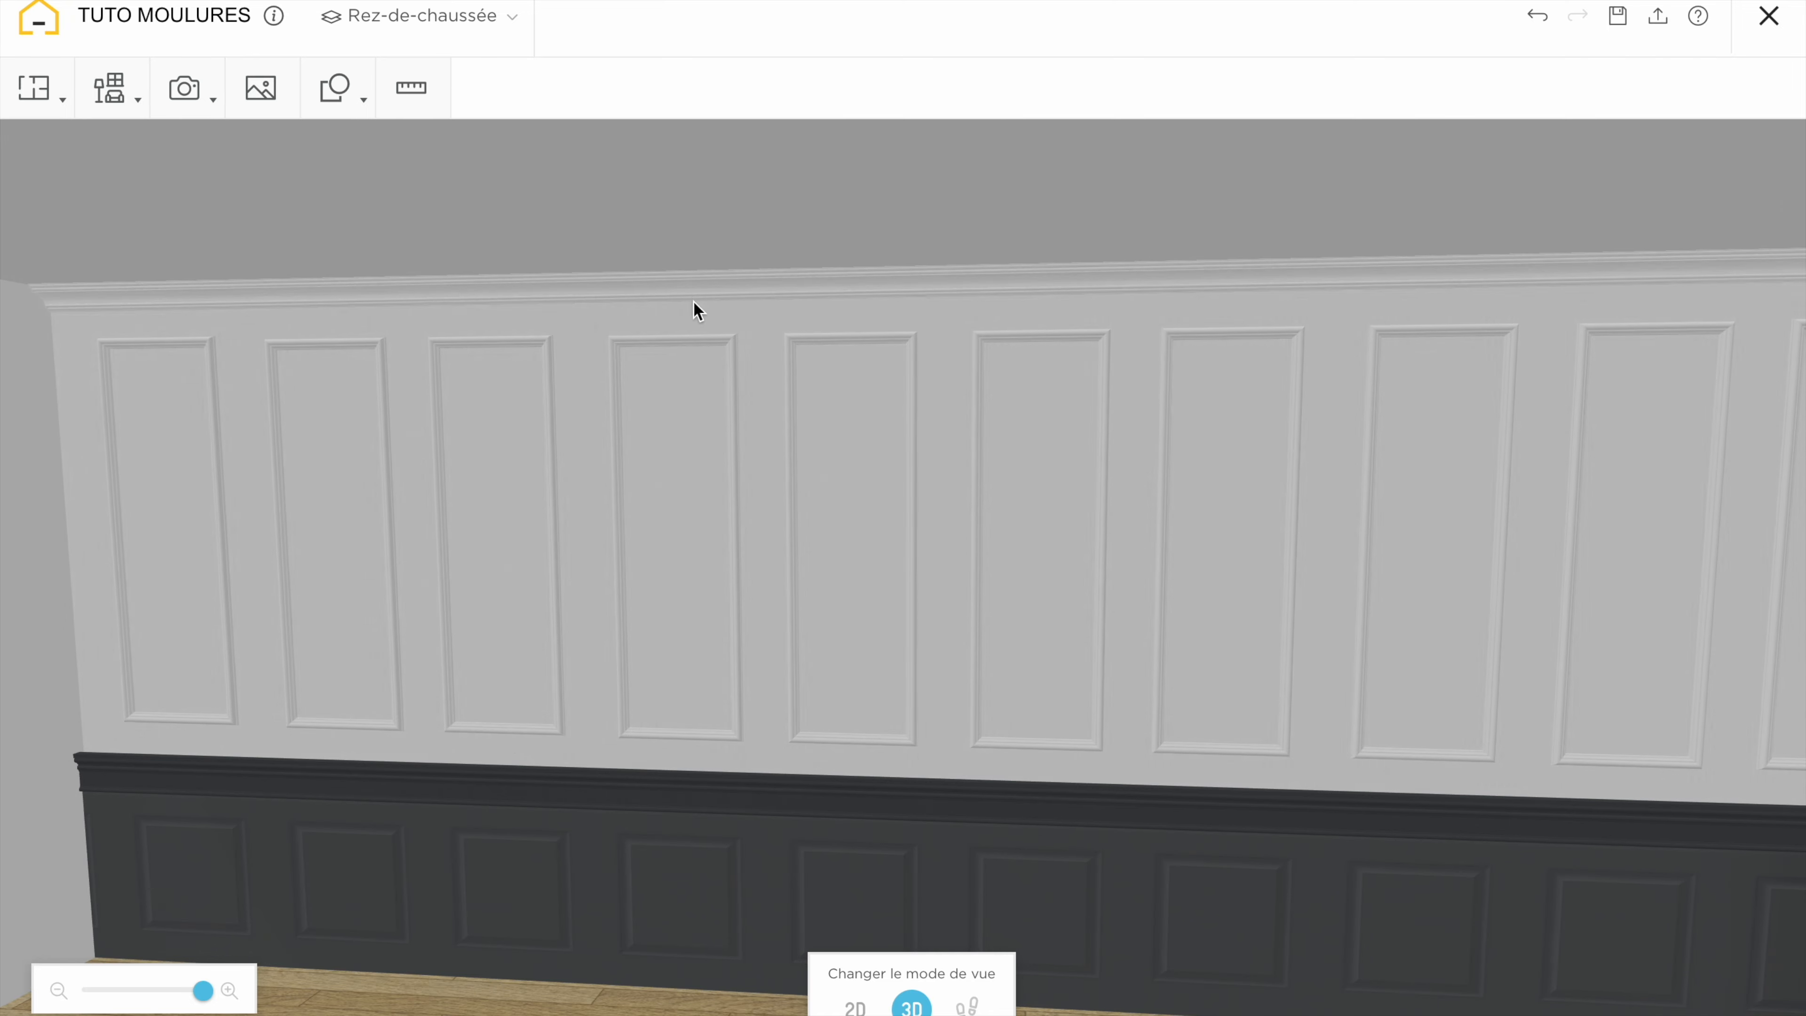
pyautogui.scroll(-2, 594, 652)
pyautogui.scroll(-1, 594, 652)
pyautogui.click(792, 332)
pyautogui.click(880, 422)
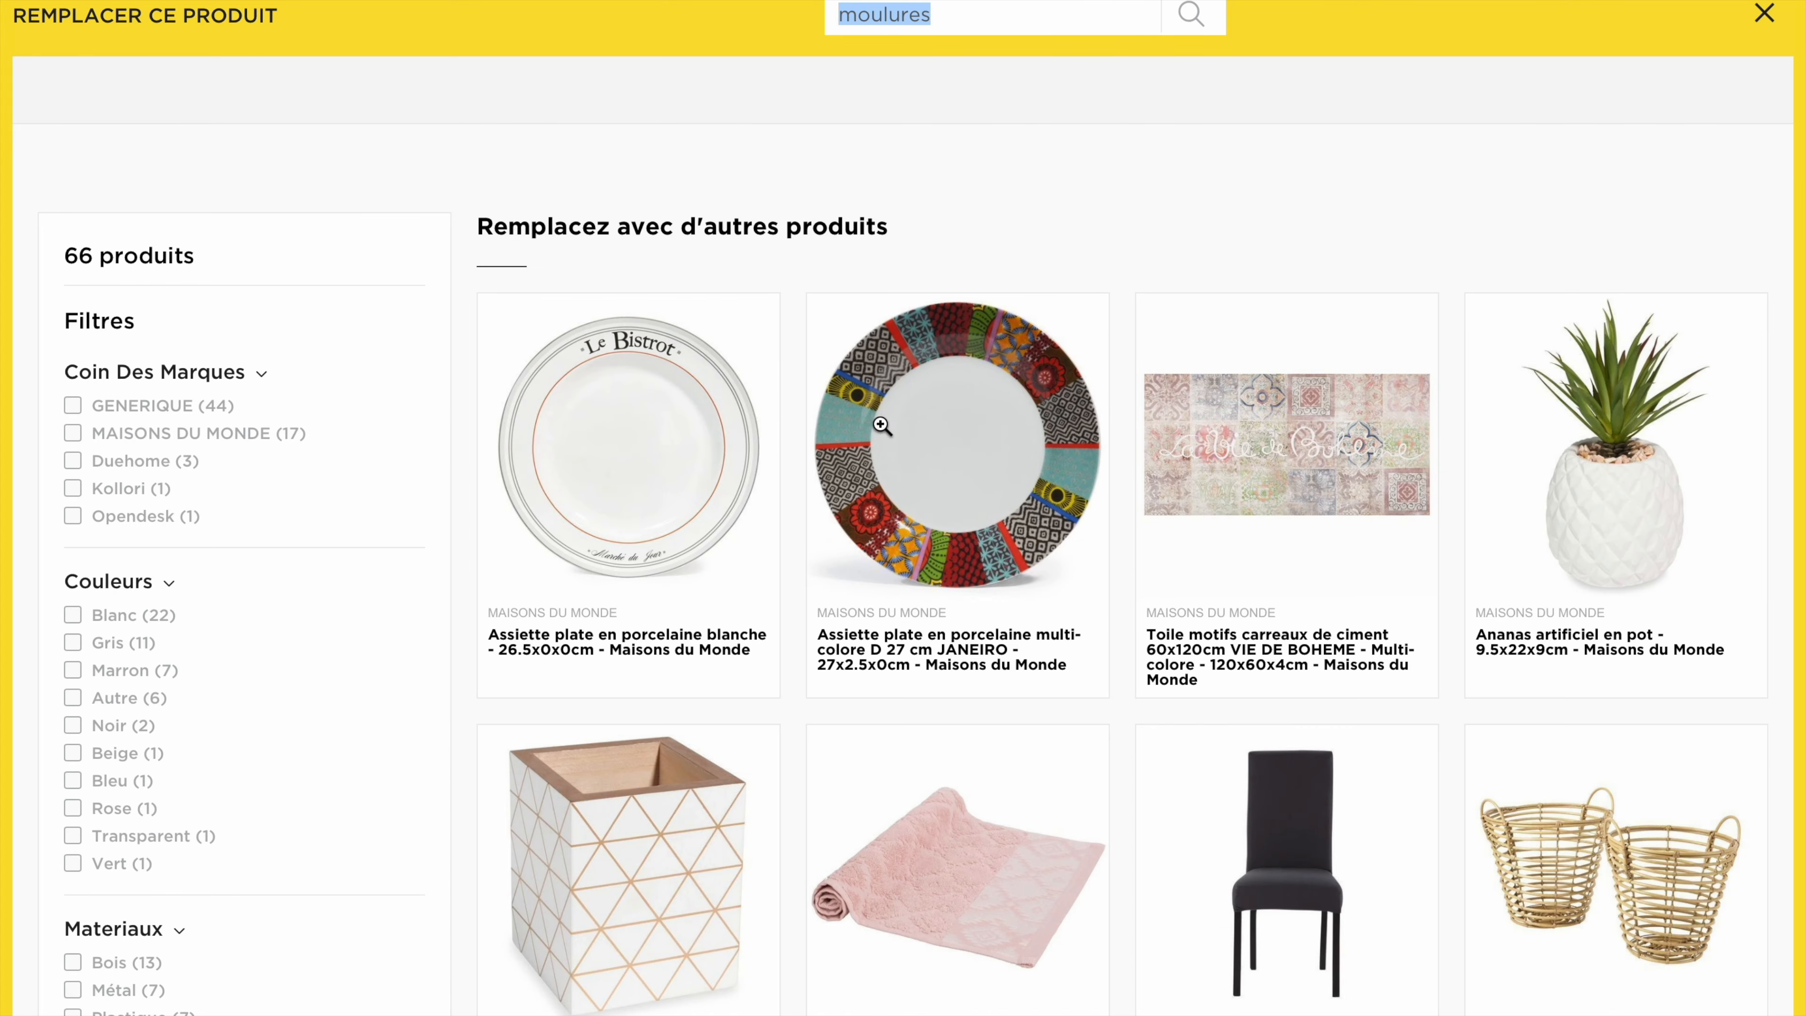
pyautogui.click(1192, 9)
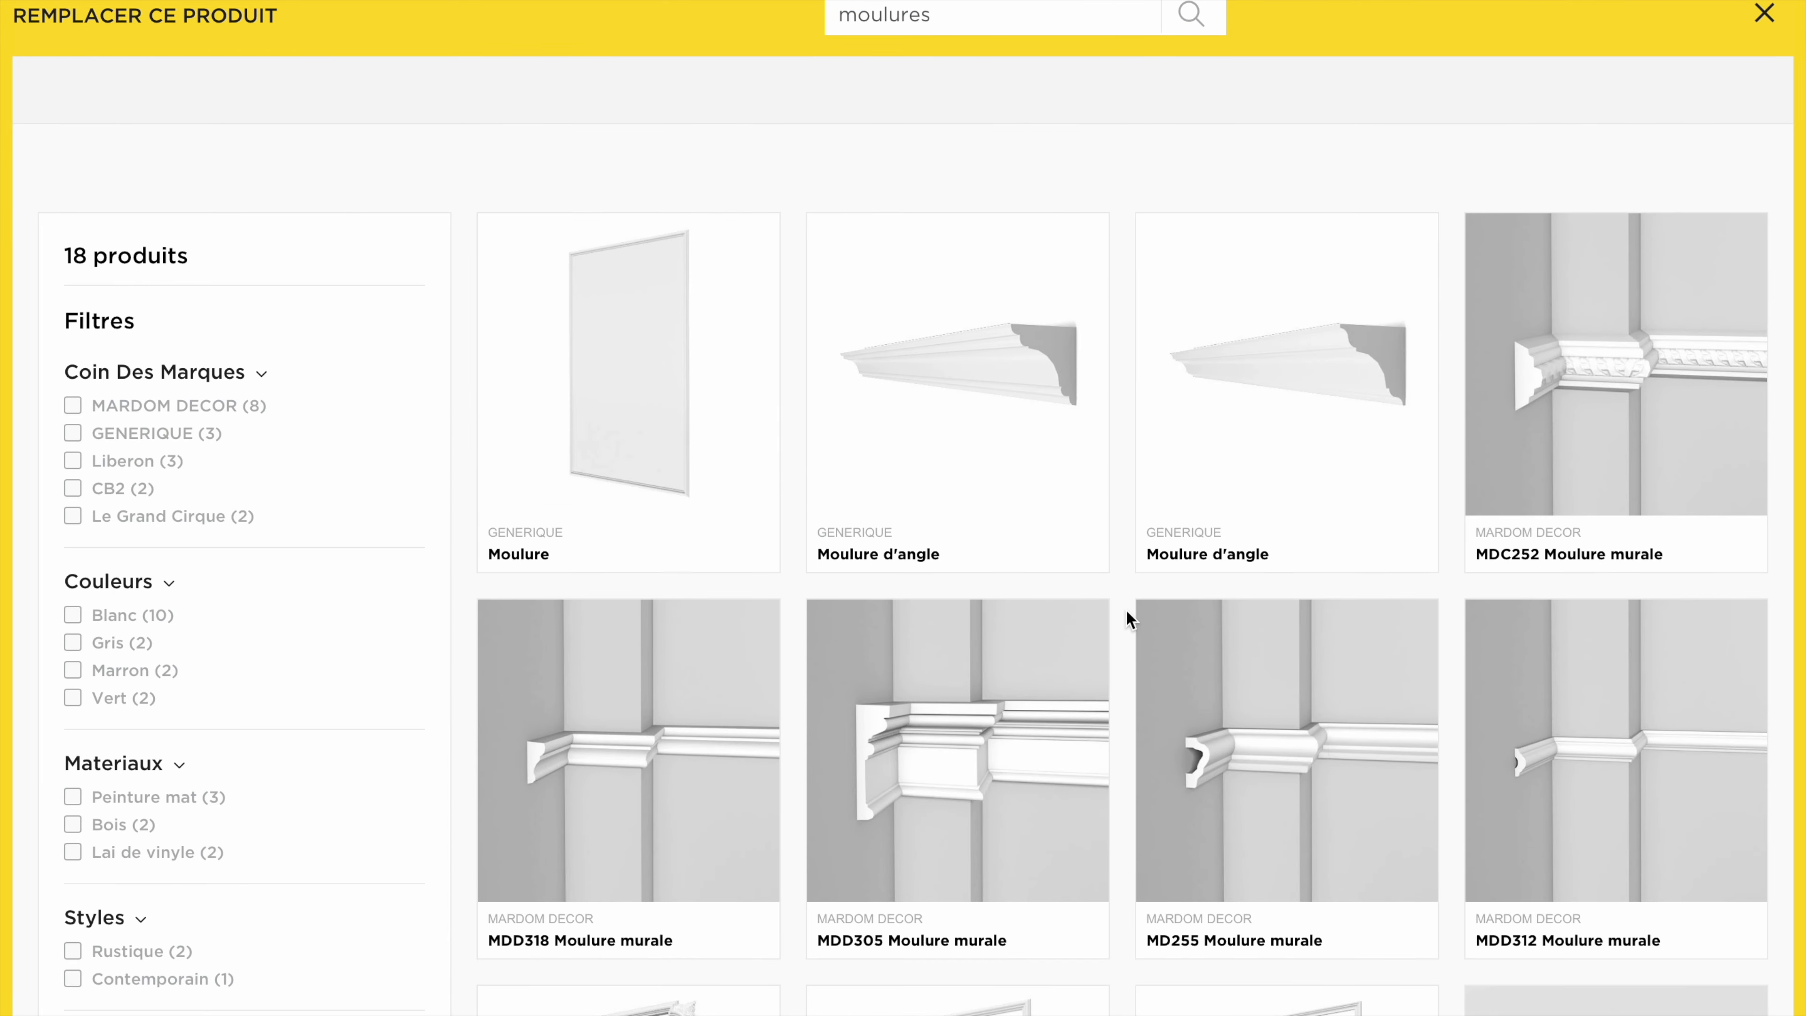
pyautogui.click(953, 419)
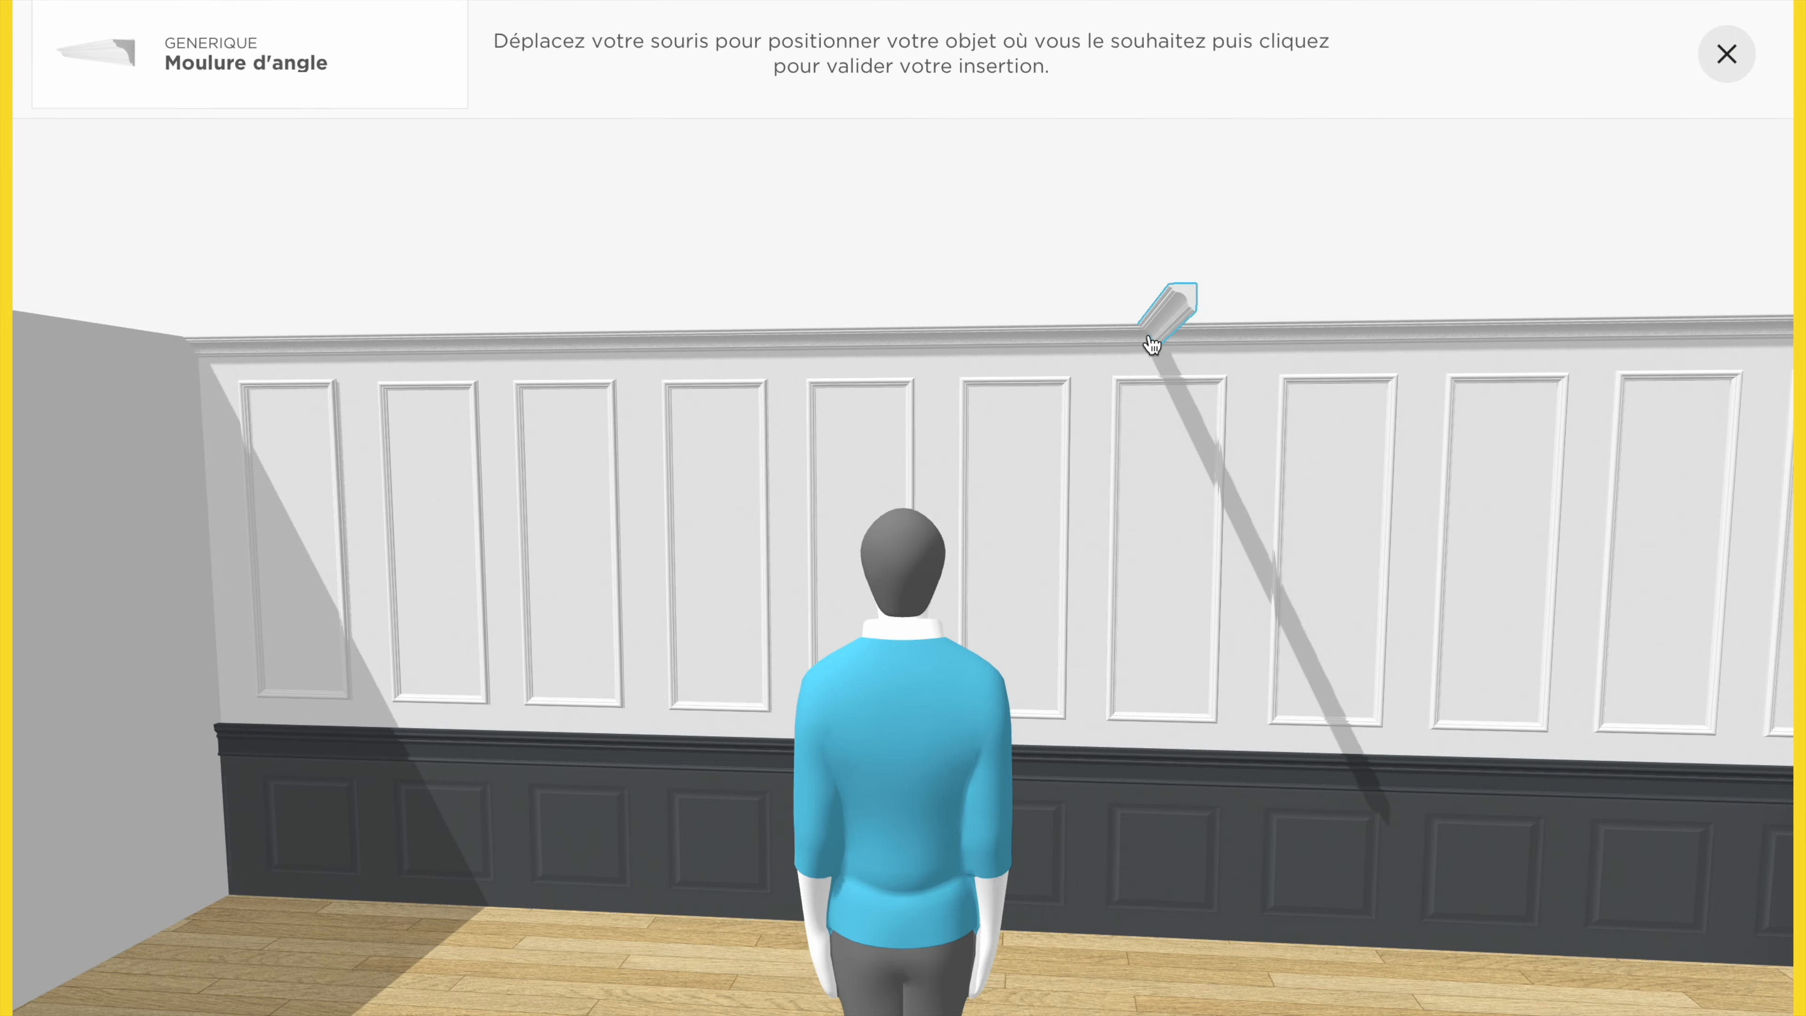
pyautogui.click(1148, 342)
pyautogui.click(1431, 412)
# Duplicate an MD255 frame from the finished wall and move the copy to the far left end of the adjacent bare wall
pyautogui.moveTo(1135, 275); pyautogui.dragTo(957, 274)
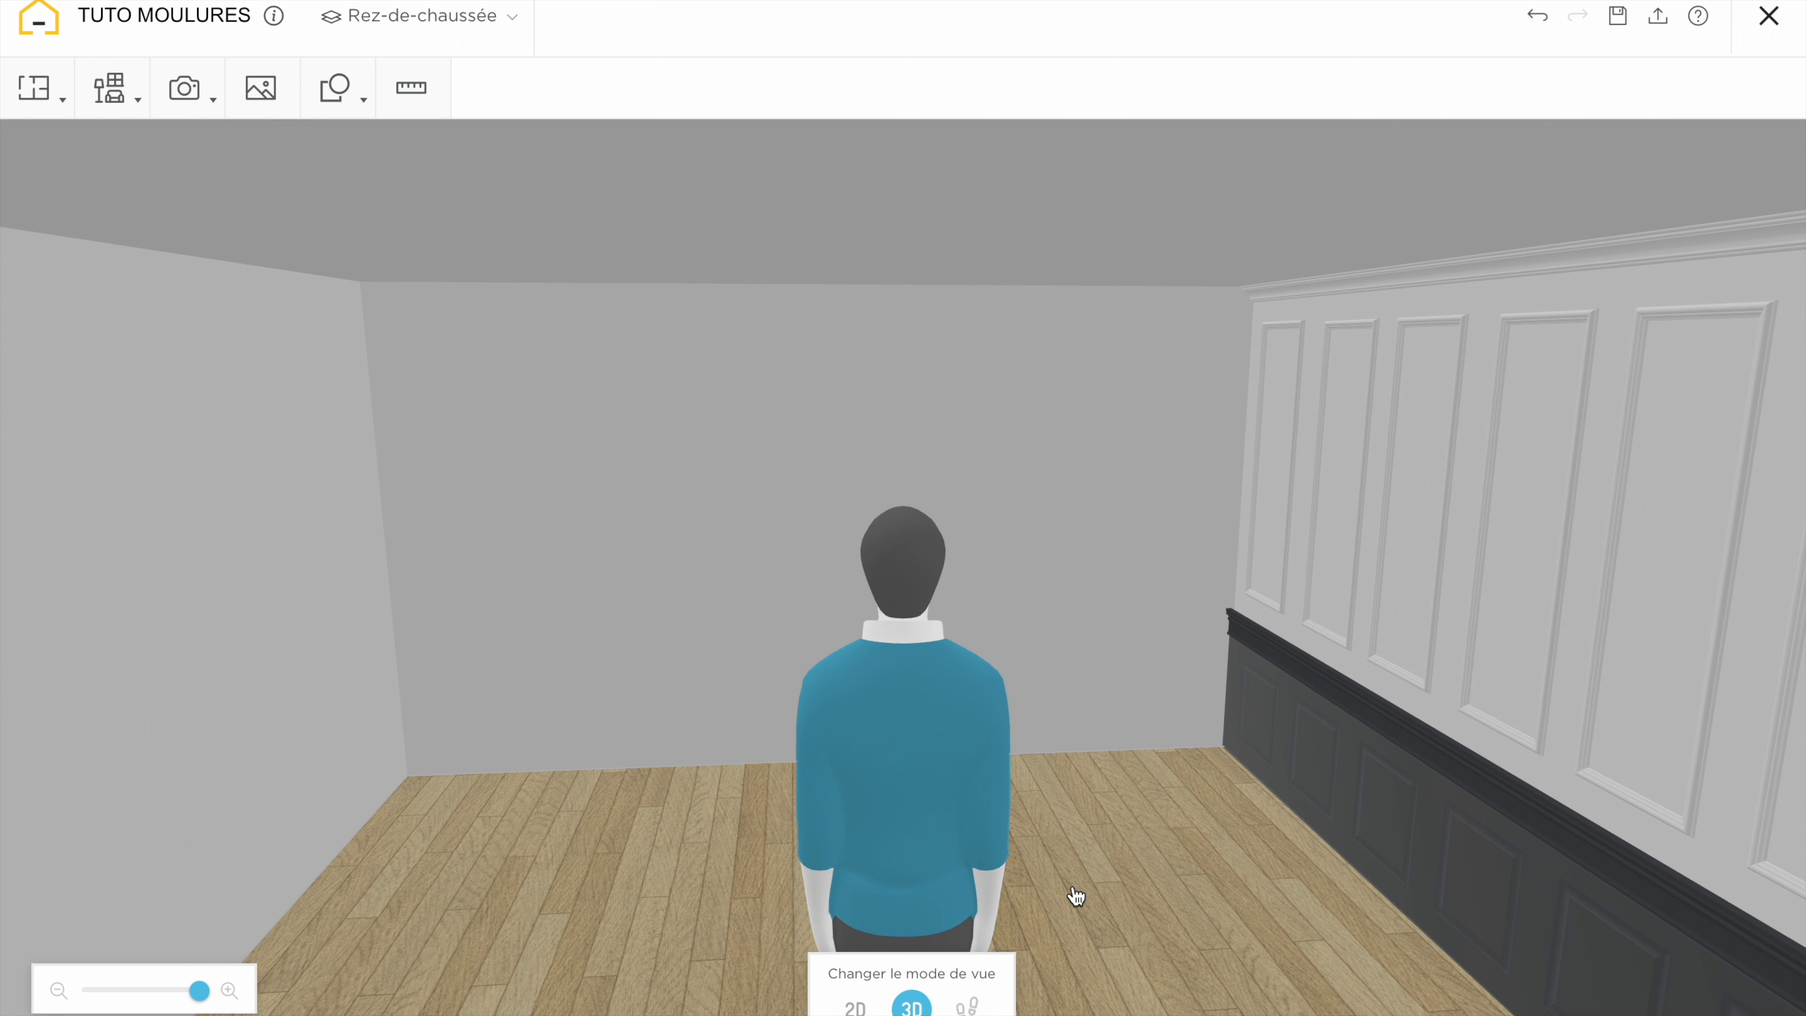
pyautogui.click(1320, 635)
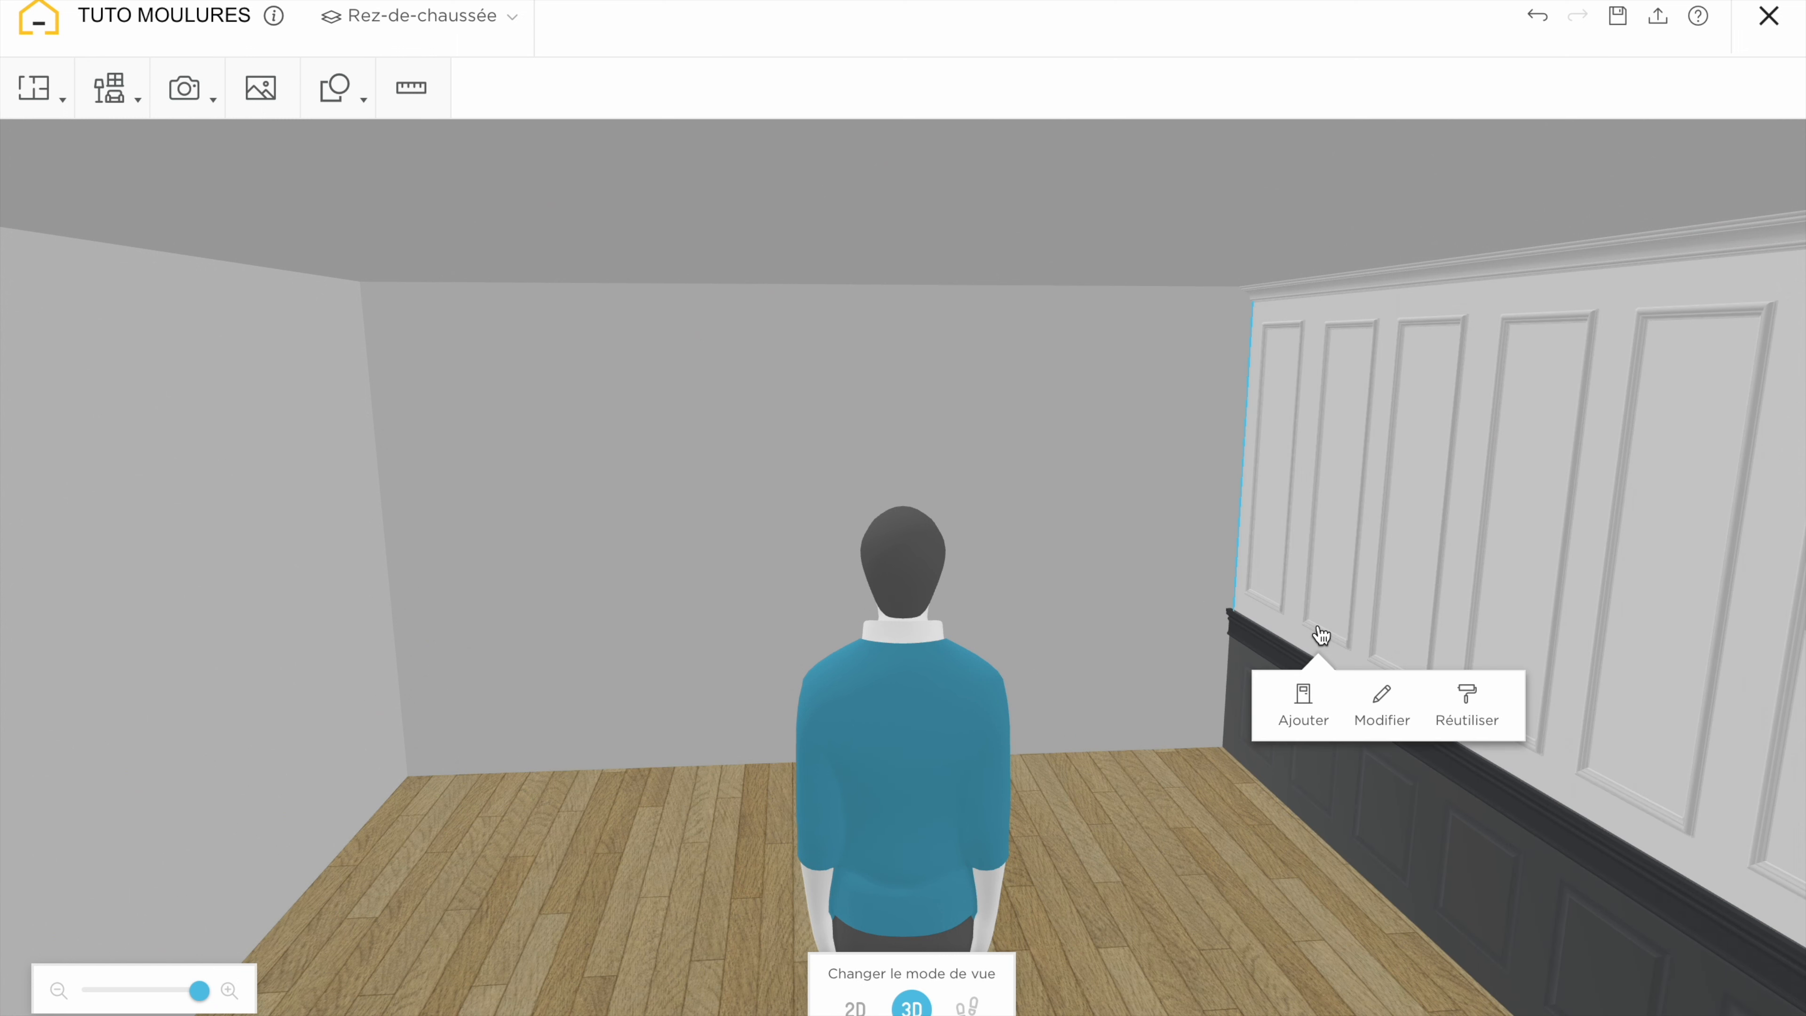
pyautogui.click(1321, 633)
pyautogui.click(1369, 722)
pyautogui.moveTo(1360, 657); pyautogui.dragTo(502, 690)
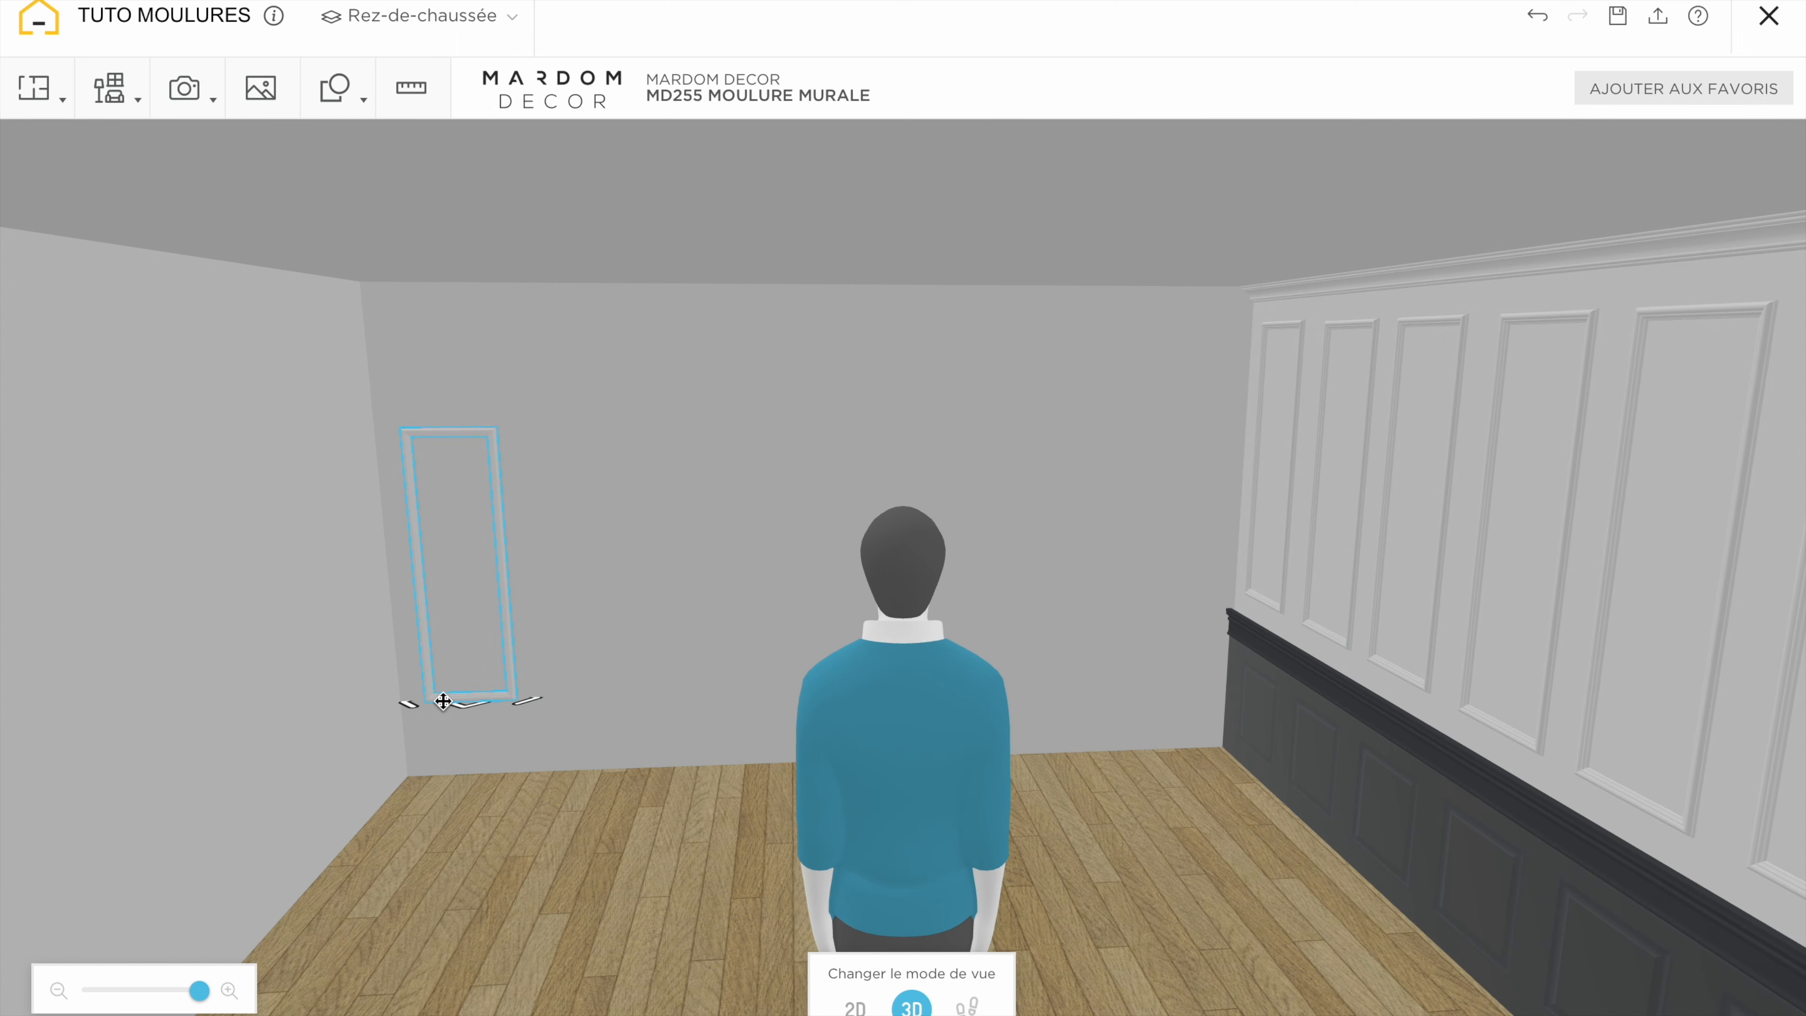
# Resize the copied MD255 frame to 100 cm wide and 45 cm high, and position it low near the wall's left corner
pyautogui.click(706, 779)
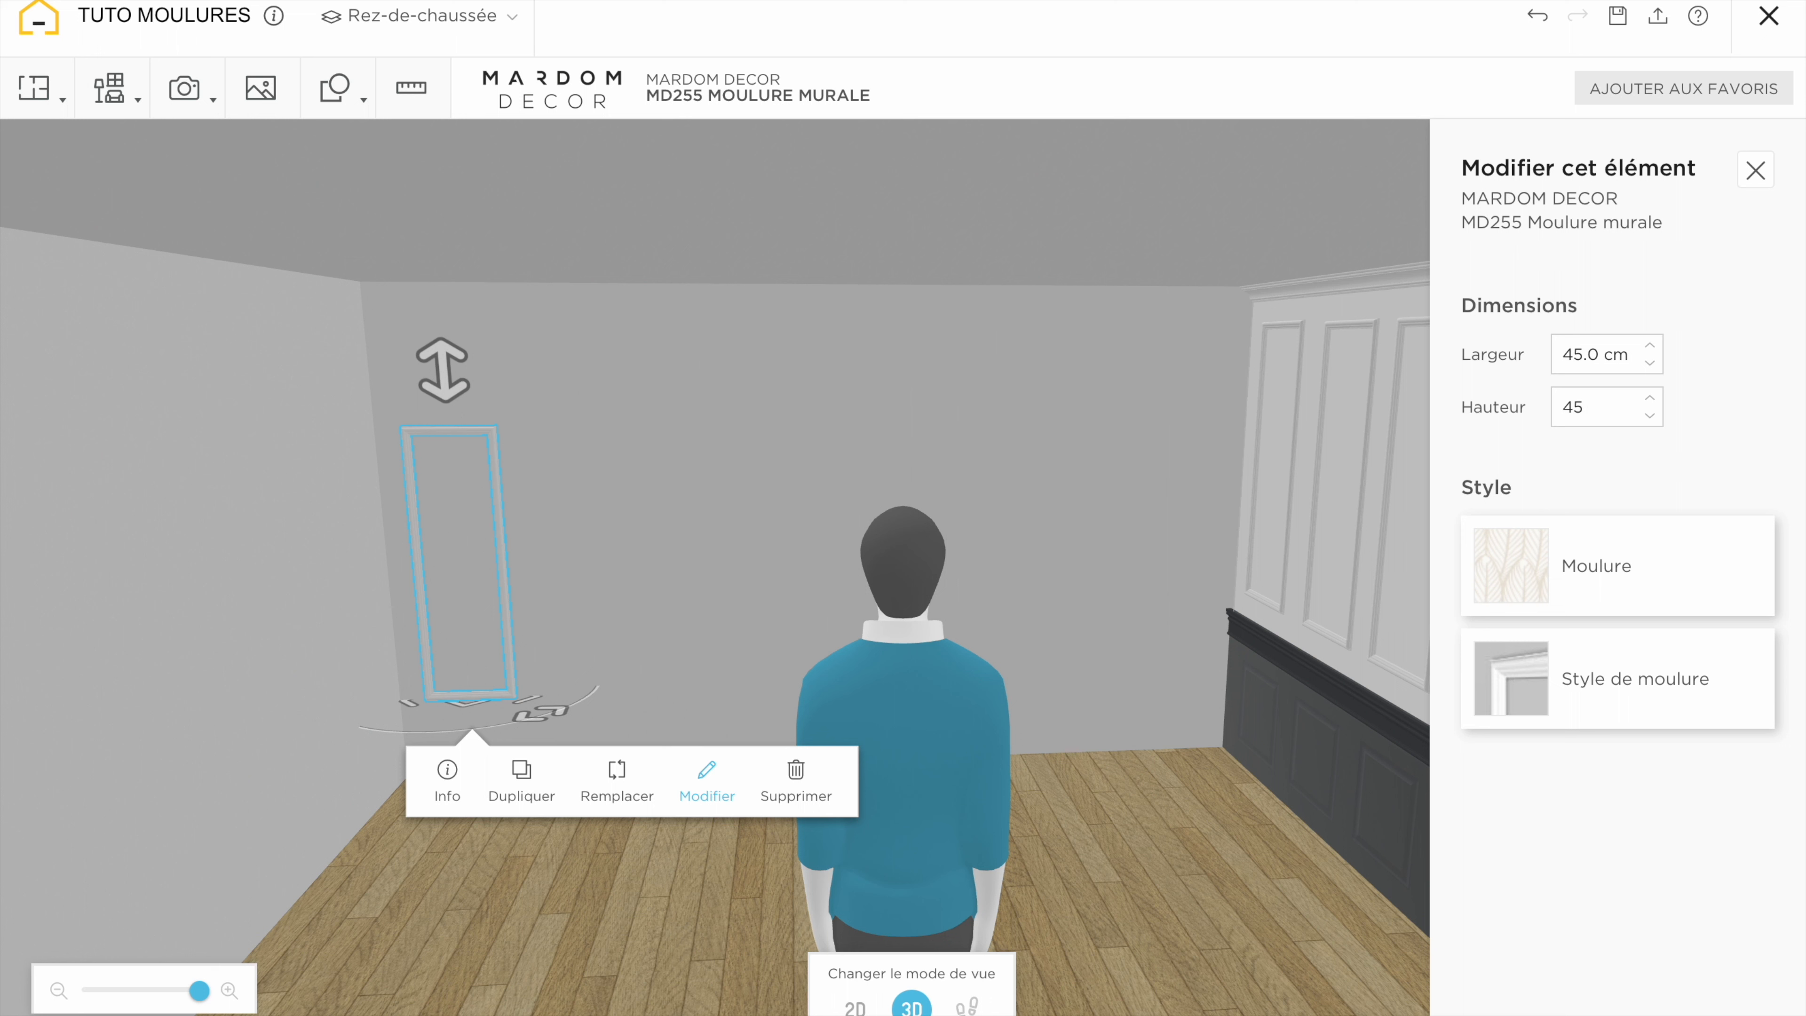
pyautogui.press('Return')
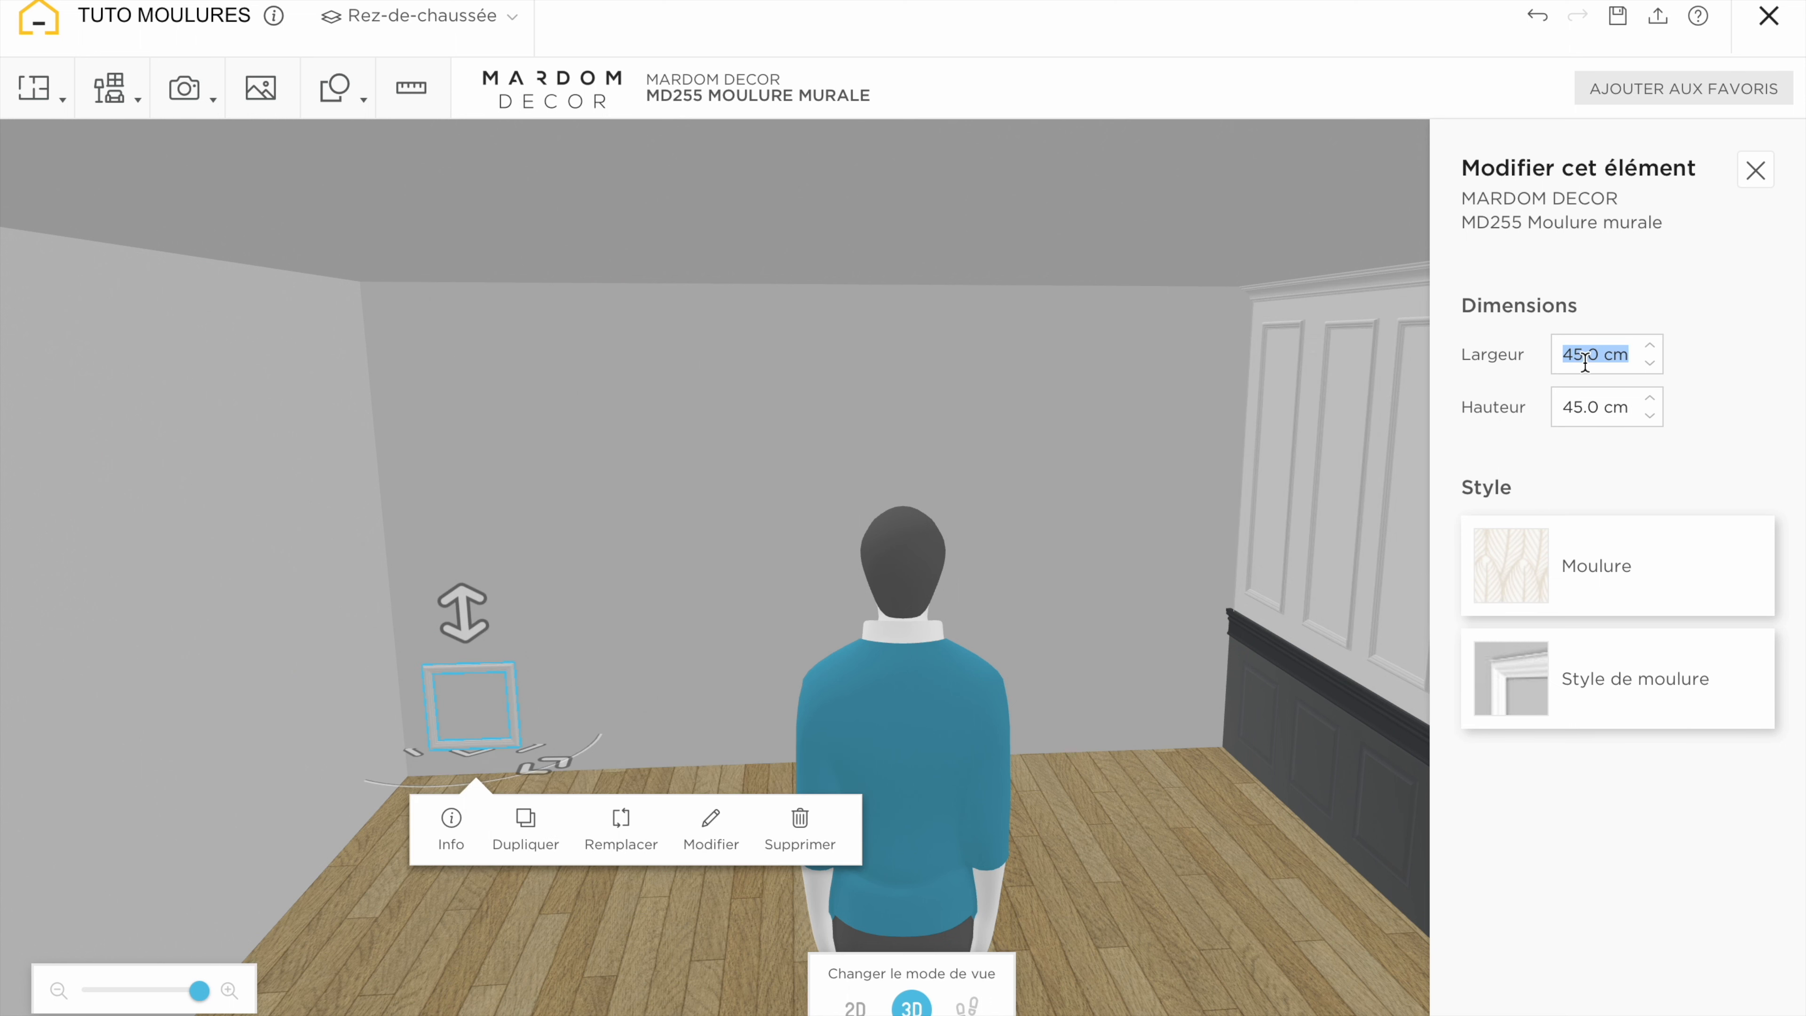
pyautogui.moveTo(483, 742); pyautogui.dragTo(545, 745)
# Duplicate the low frame twice and line up the copies along the bottom of the wall, the third near the right corner
pyautogui.click(573, 843)
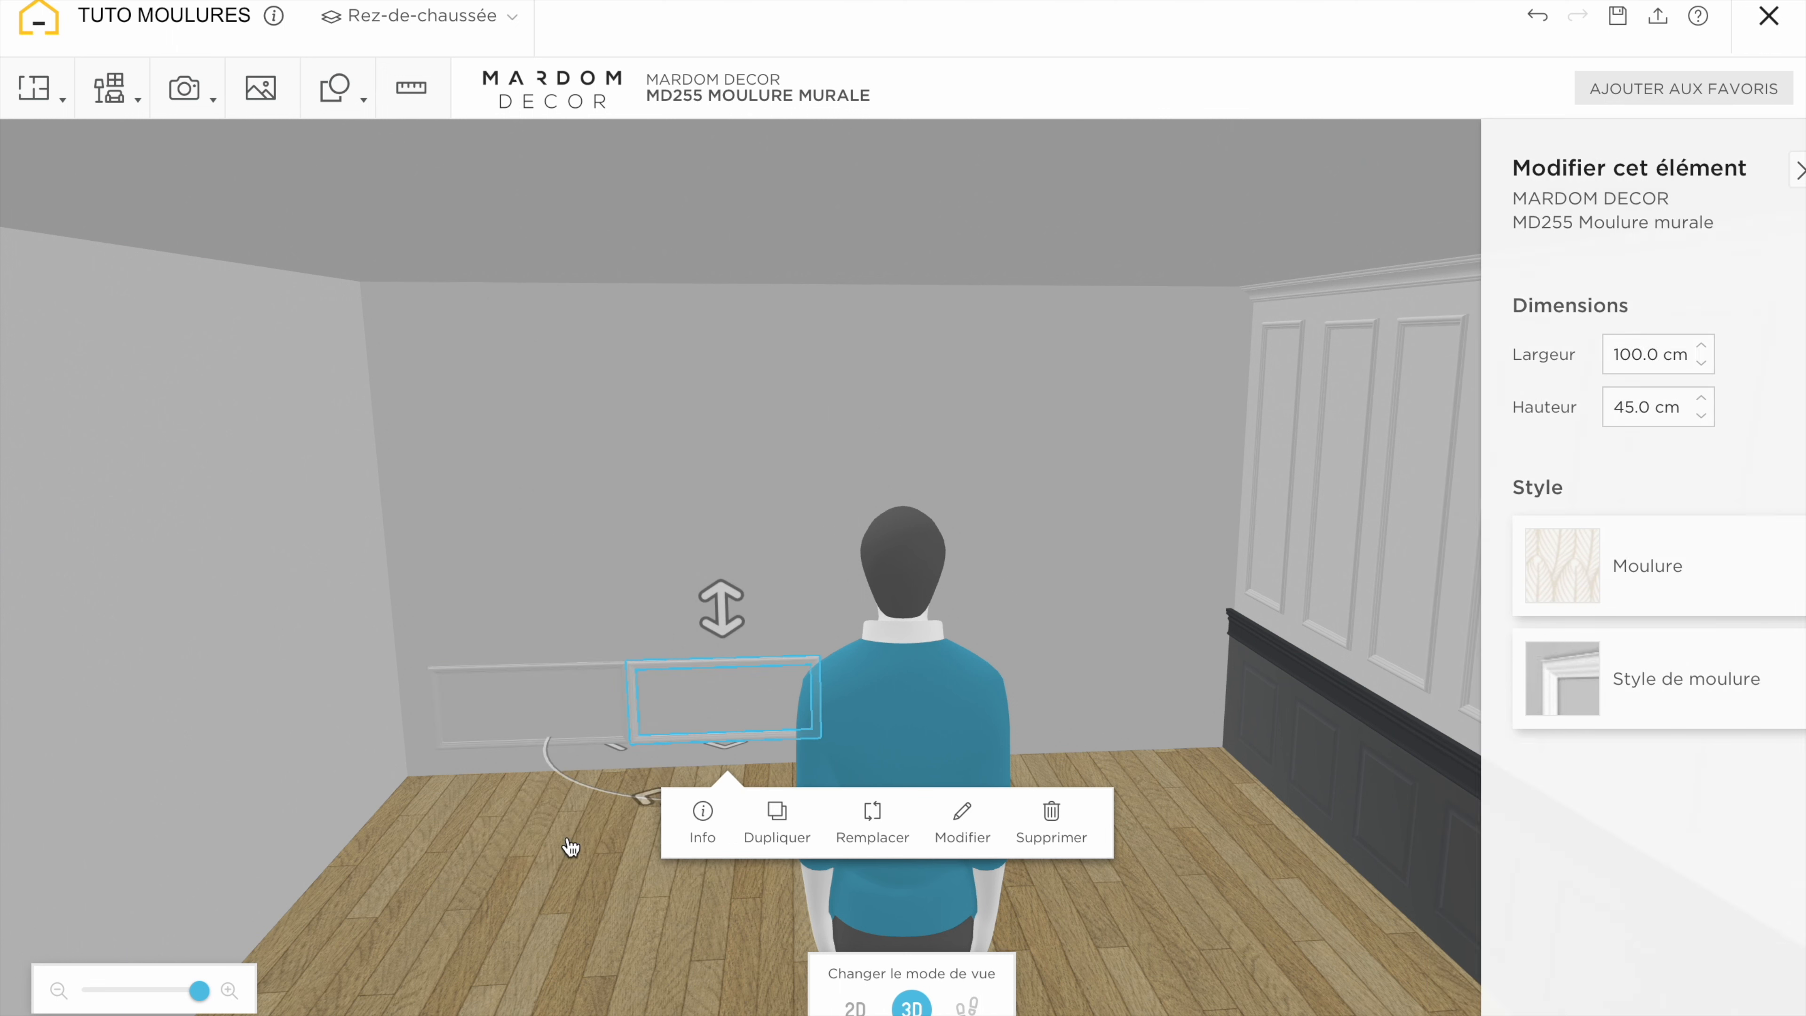
pyautogui.moveTo(683, 741); pyautogui.dragTo(727, 736)
pyautogui.click(829, 814)
pyautogui.moveTo(851, 815); pyautogui.dragTo(471, 960)
pyautogui.moveTo(1133, 920); pyautogui.dragTo(1316, 917)
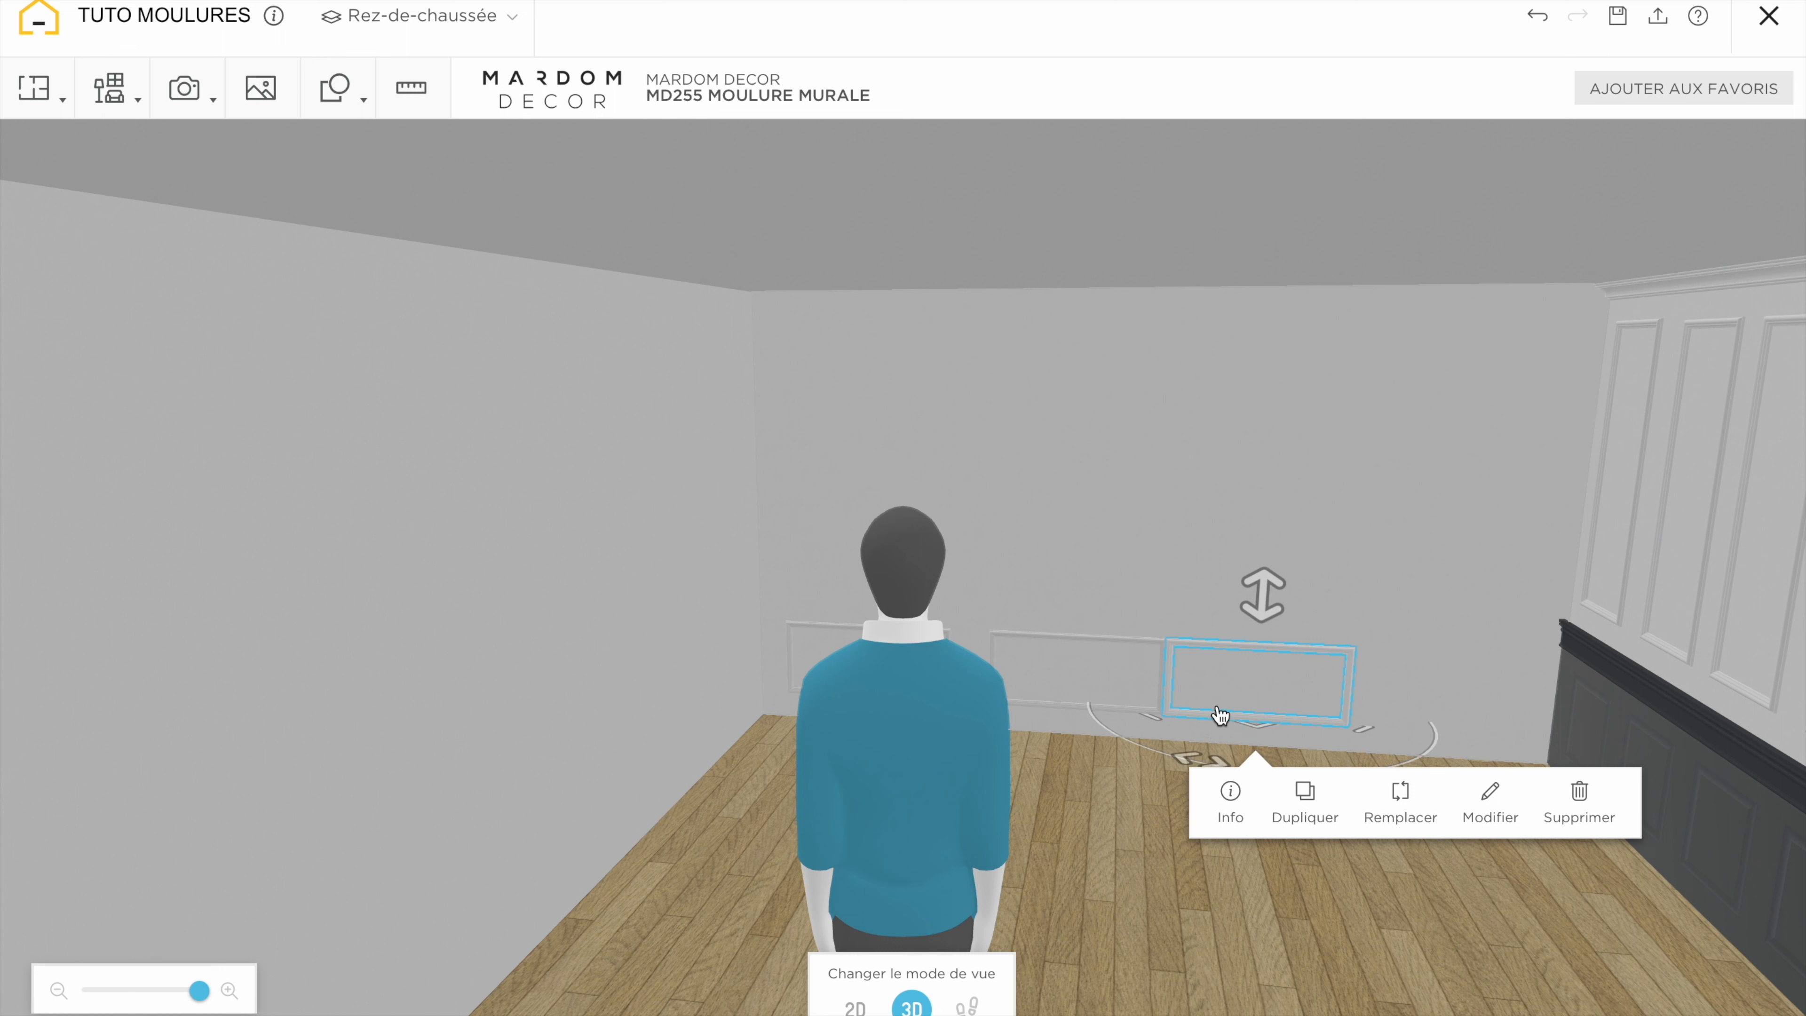
pyautogui.moveTo(1217, 718); pyautogui.dragTo(1262, 718)
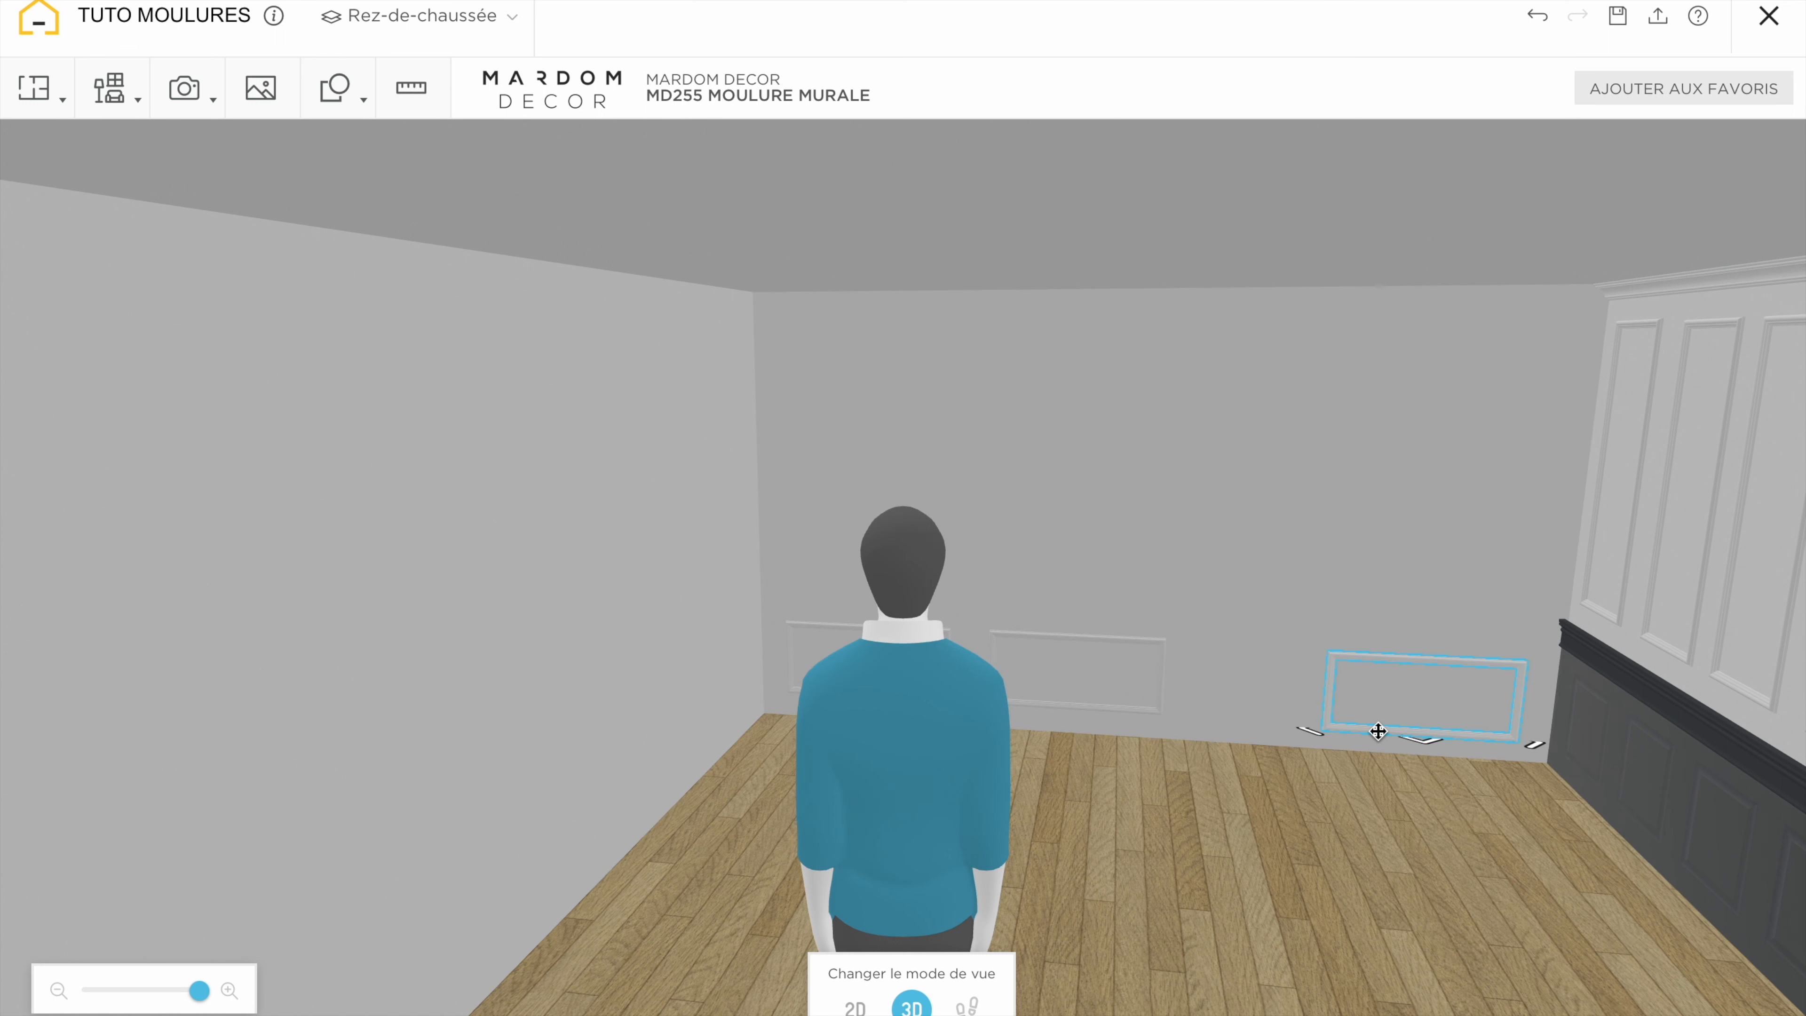
# Shift the middle and left low frames along the wall to space the three frames evenly
pyautogui.click(1079, 711)
pyautogui.moveTo(1077, 714); pyautogui.dragTo(1157, 722)
pyautogui.moveTo(846, 836); pyautogui.dragTo(617, 872)
pyautogui.click(1020, 651)
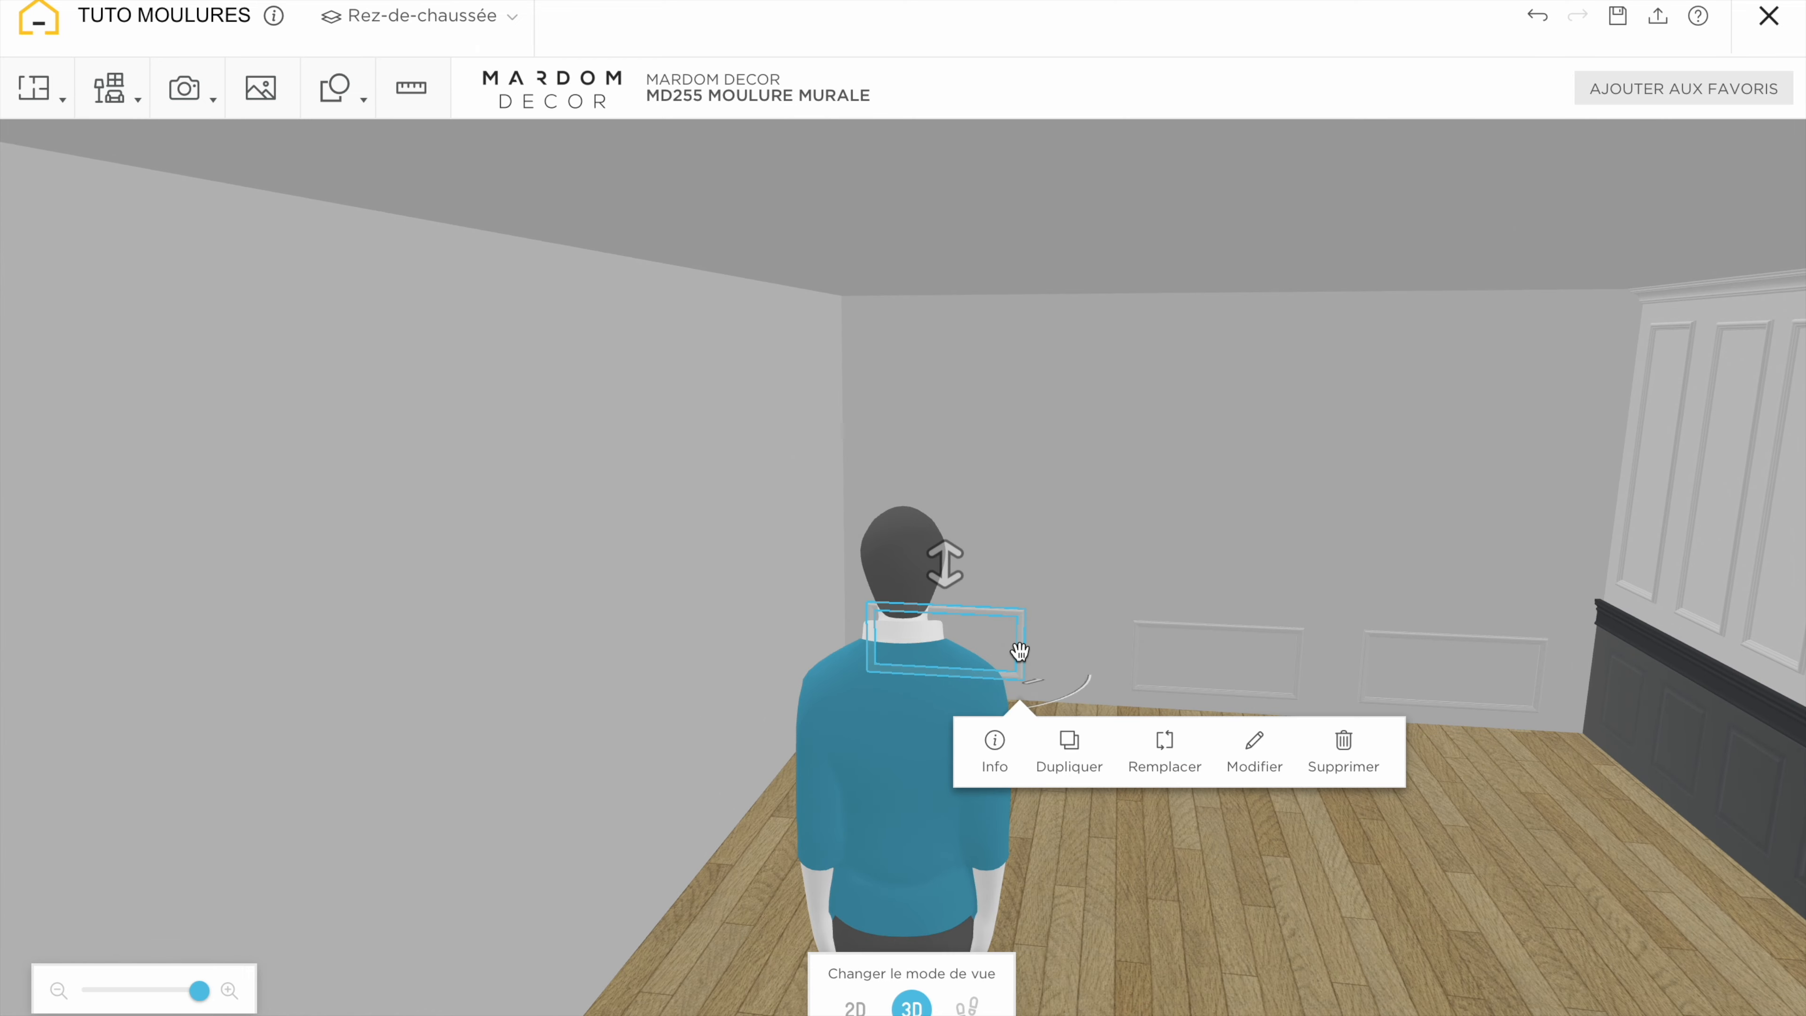
pyautogui.moveTo(1015, 682); pyautogui.dragTo(1040, 678)
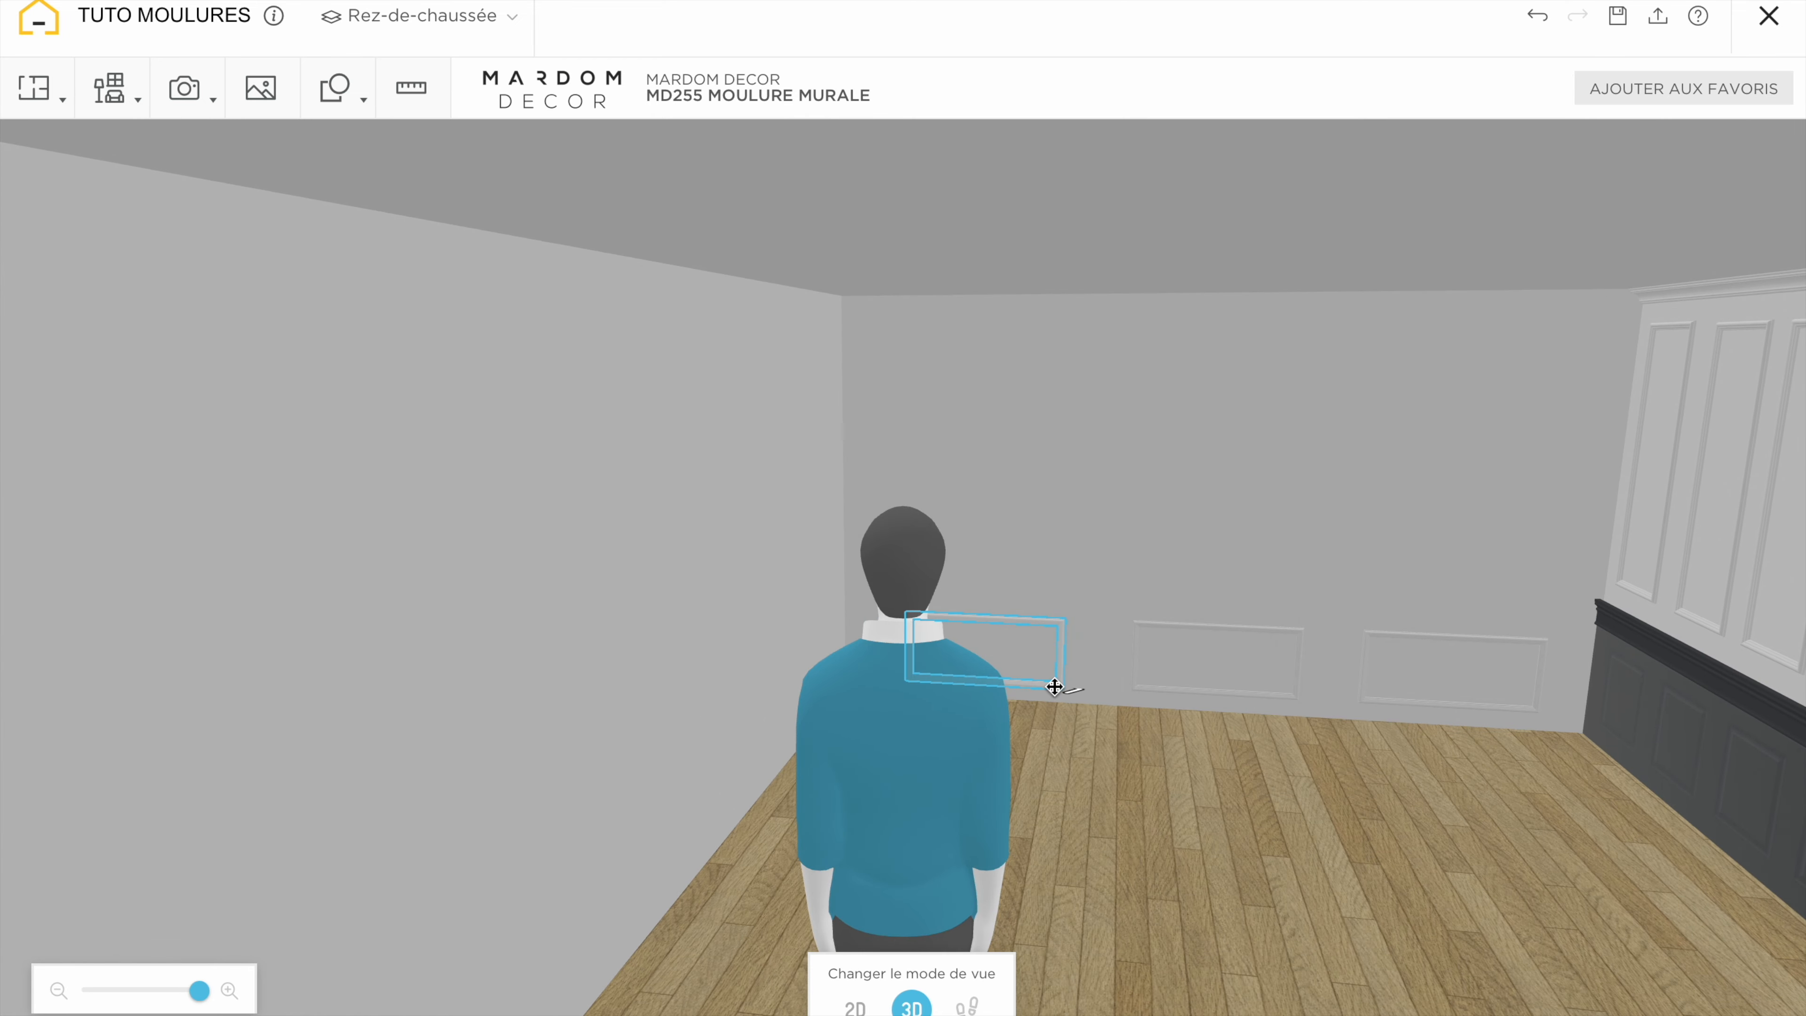
pyautogui.click(1191, 993)
# Duplicate the right low frame, set the copy's height to 150 cm and raise it directly above the original
pyautogui.moveTo(1164, 894)
pyautogui.mouseDown()
pyautogui.moveTo(1226, 891)
pyautogui.moveTo(1177, 888)
pyautogui.moveTo(1192, 891)
pyautogui.mouseUp()
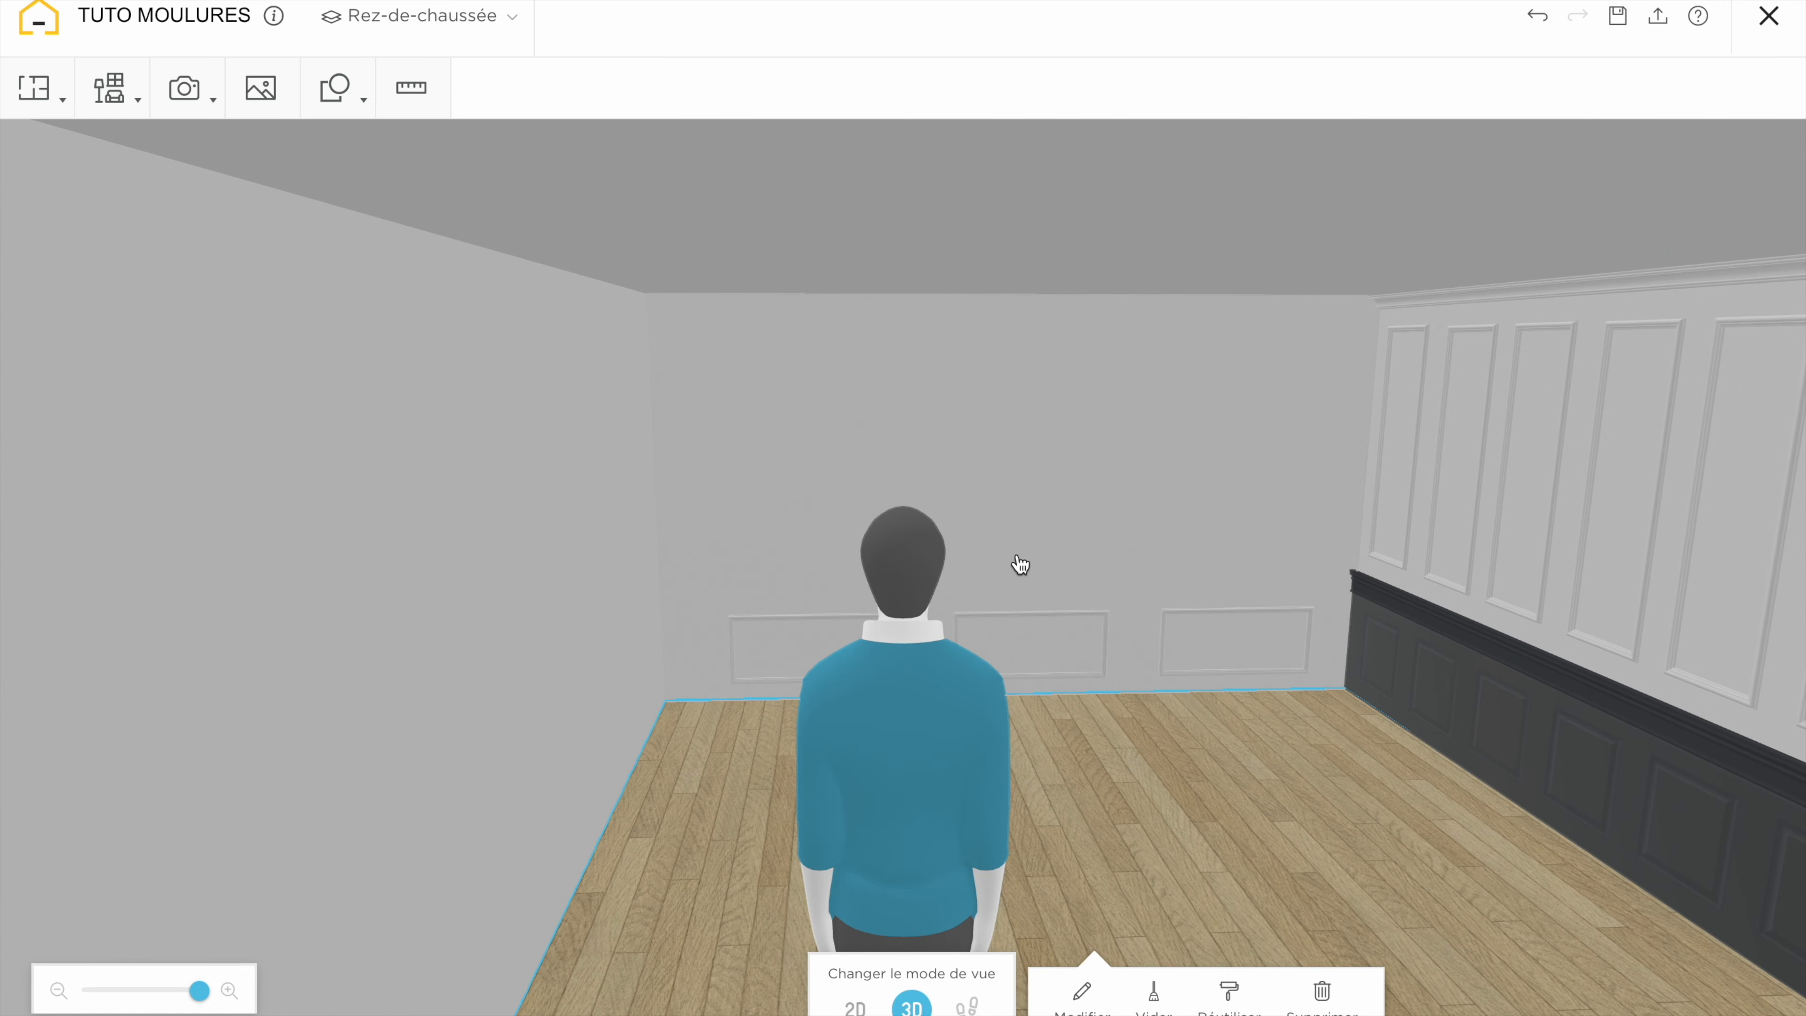
pyautogui.click(1181, 667)
pyautogui.moveTo(1181, 669)
pyautogui.mouseDown()
pyautogui.moveTo(1318, 674)
pyautogui.moveTo(1202, 666)
pyautogui.mouseUp()
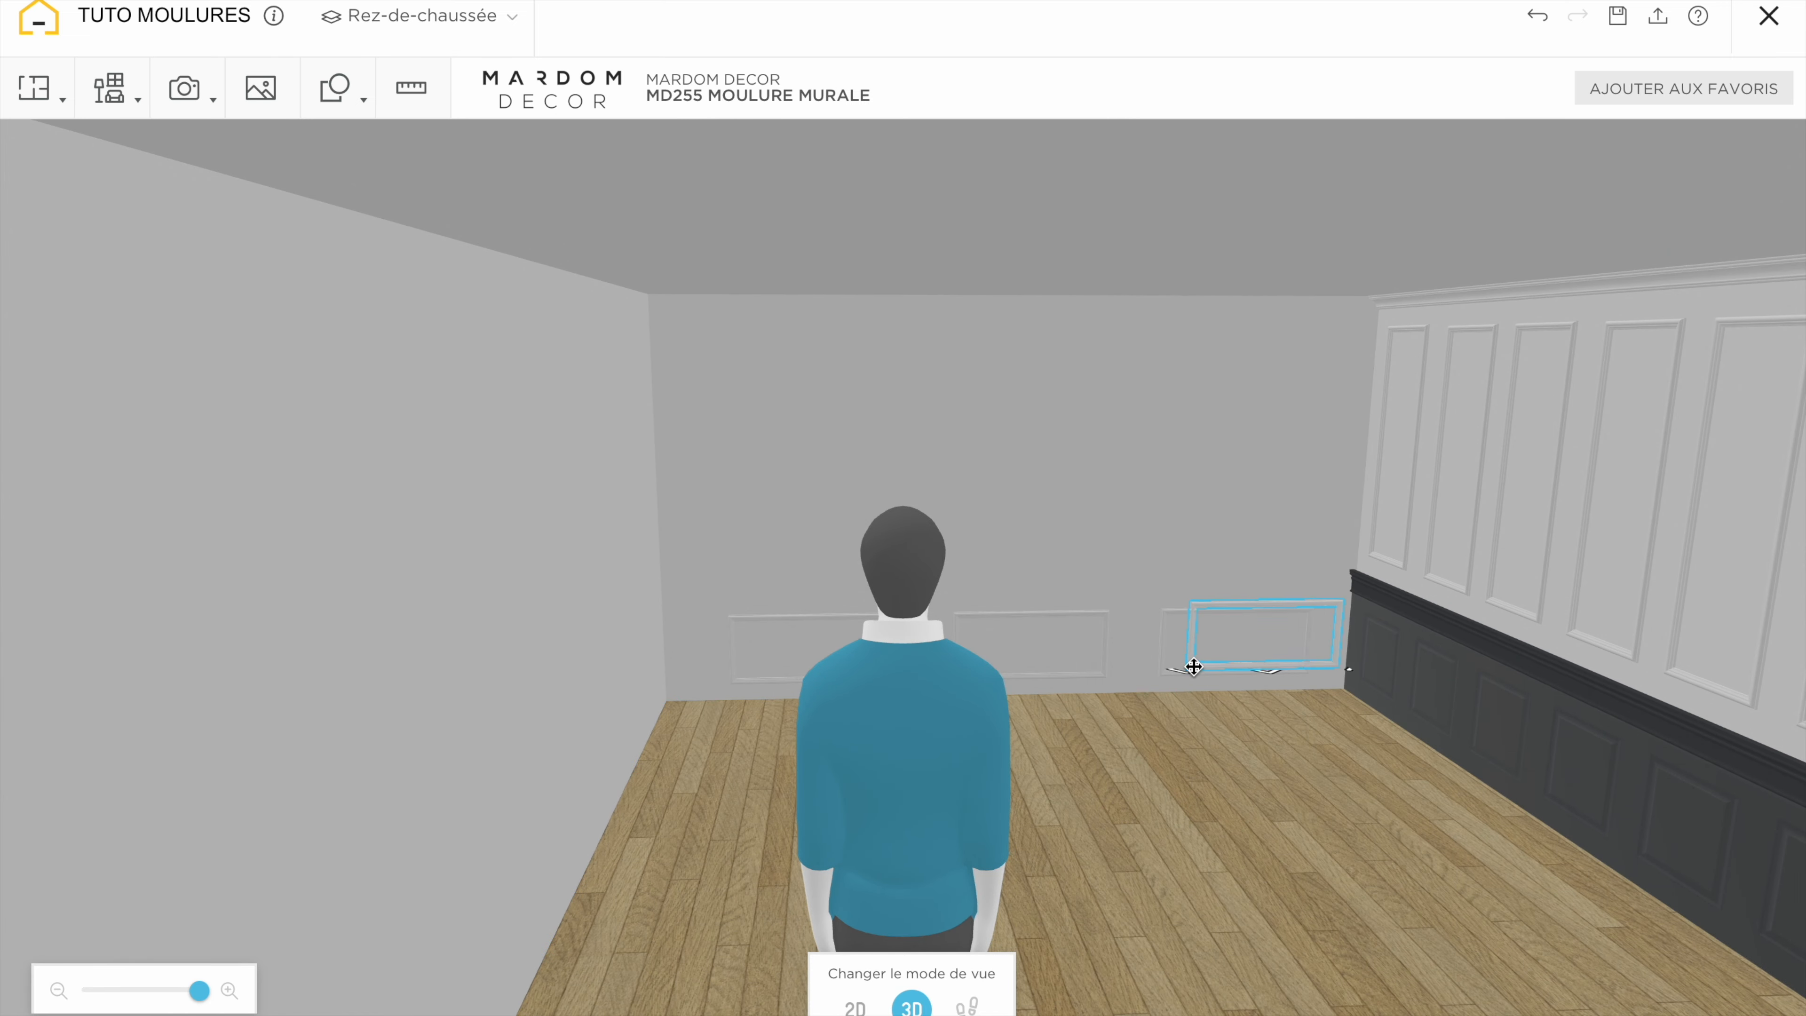
pyautogui.click(1578, 393)
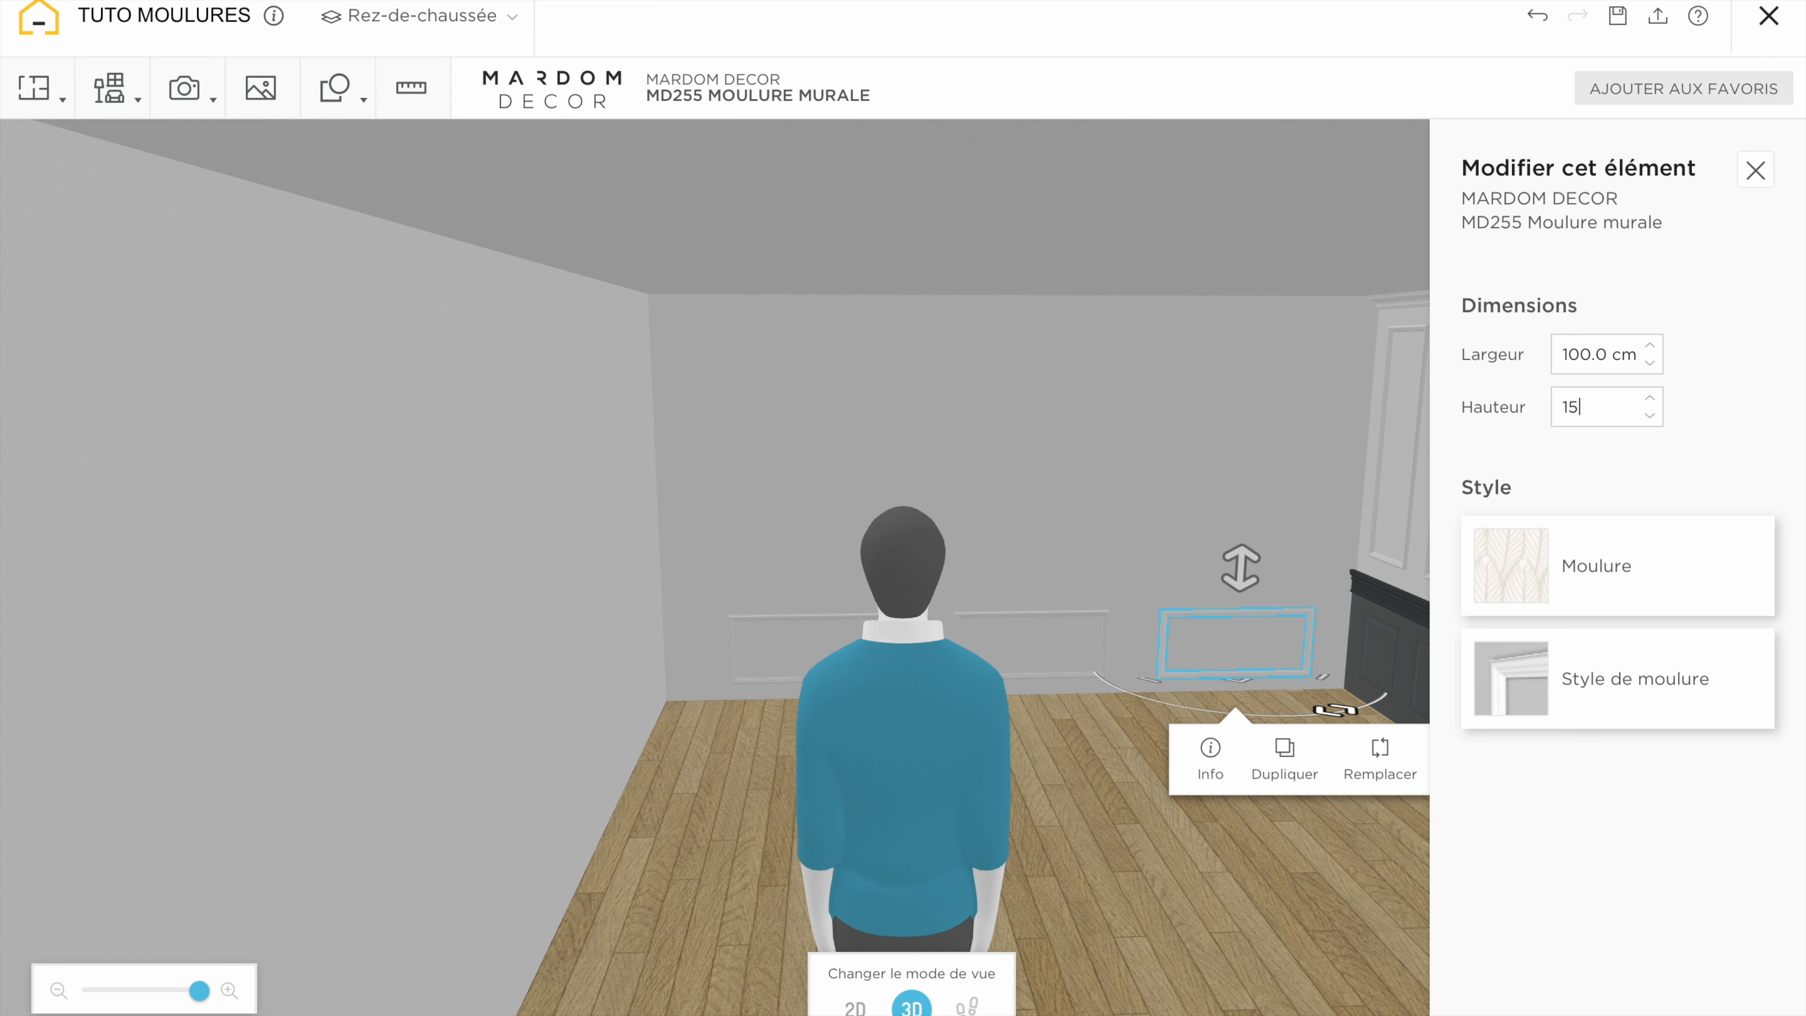
pyautogui.moveTo(1250, 384); pyautogui.dragTo(1249, 284)
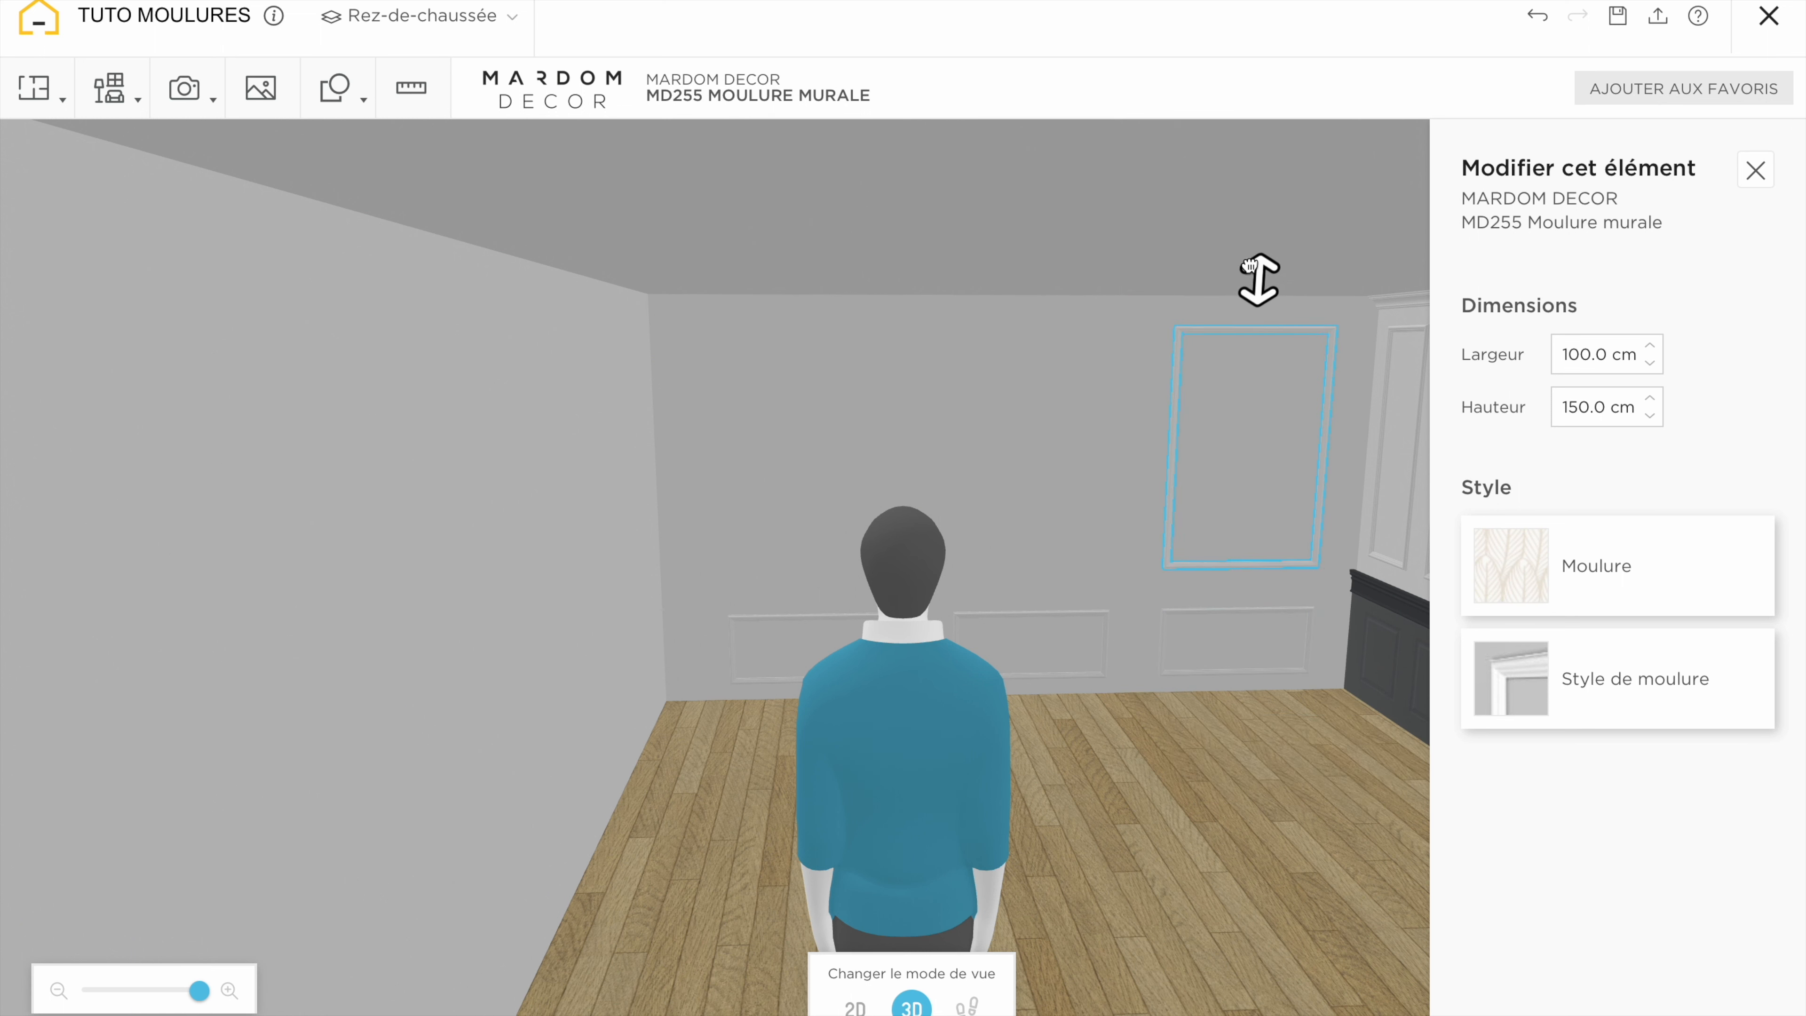
# Duplicate the tall frame twice and align the copies above the middle and left low frames at the same height
pyautogui.click(1284, 662)
pyautogui.moveTo(1347, 577); pyautogui.dragTo(983, 610)
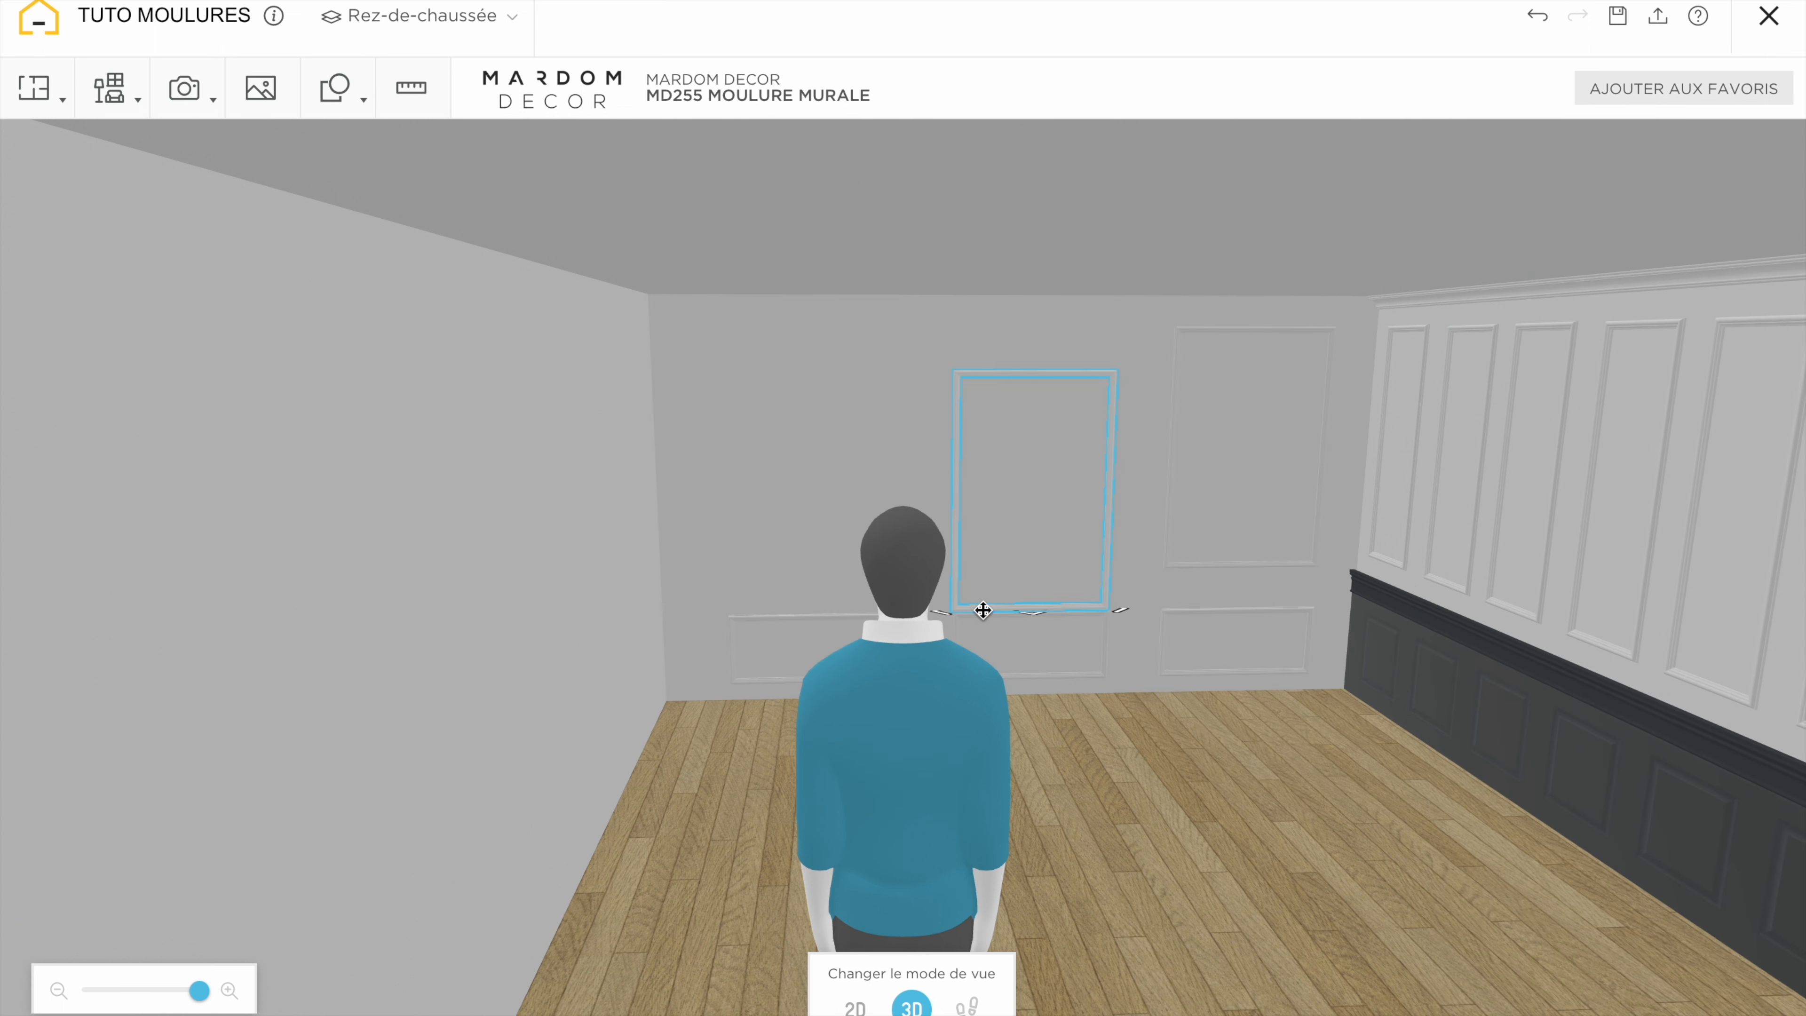
pyautogui.moveTo(1042, 325); pyautogui.dragTo(1042, 281)
pyautogui.click(1085, 661)
pyautogui.moveTo(1156, 566); pyautogui.dragTo(743, 565)
pyautogui.moveTo(802, 279); pyautogui.dragTo(801, 349)
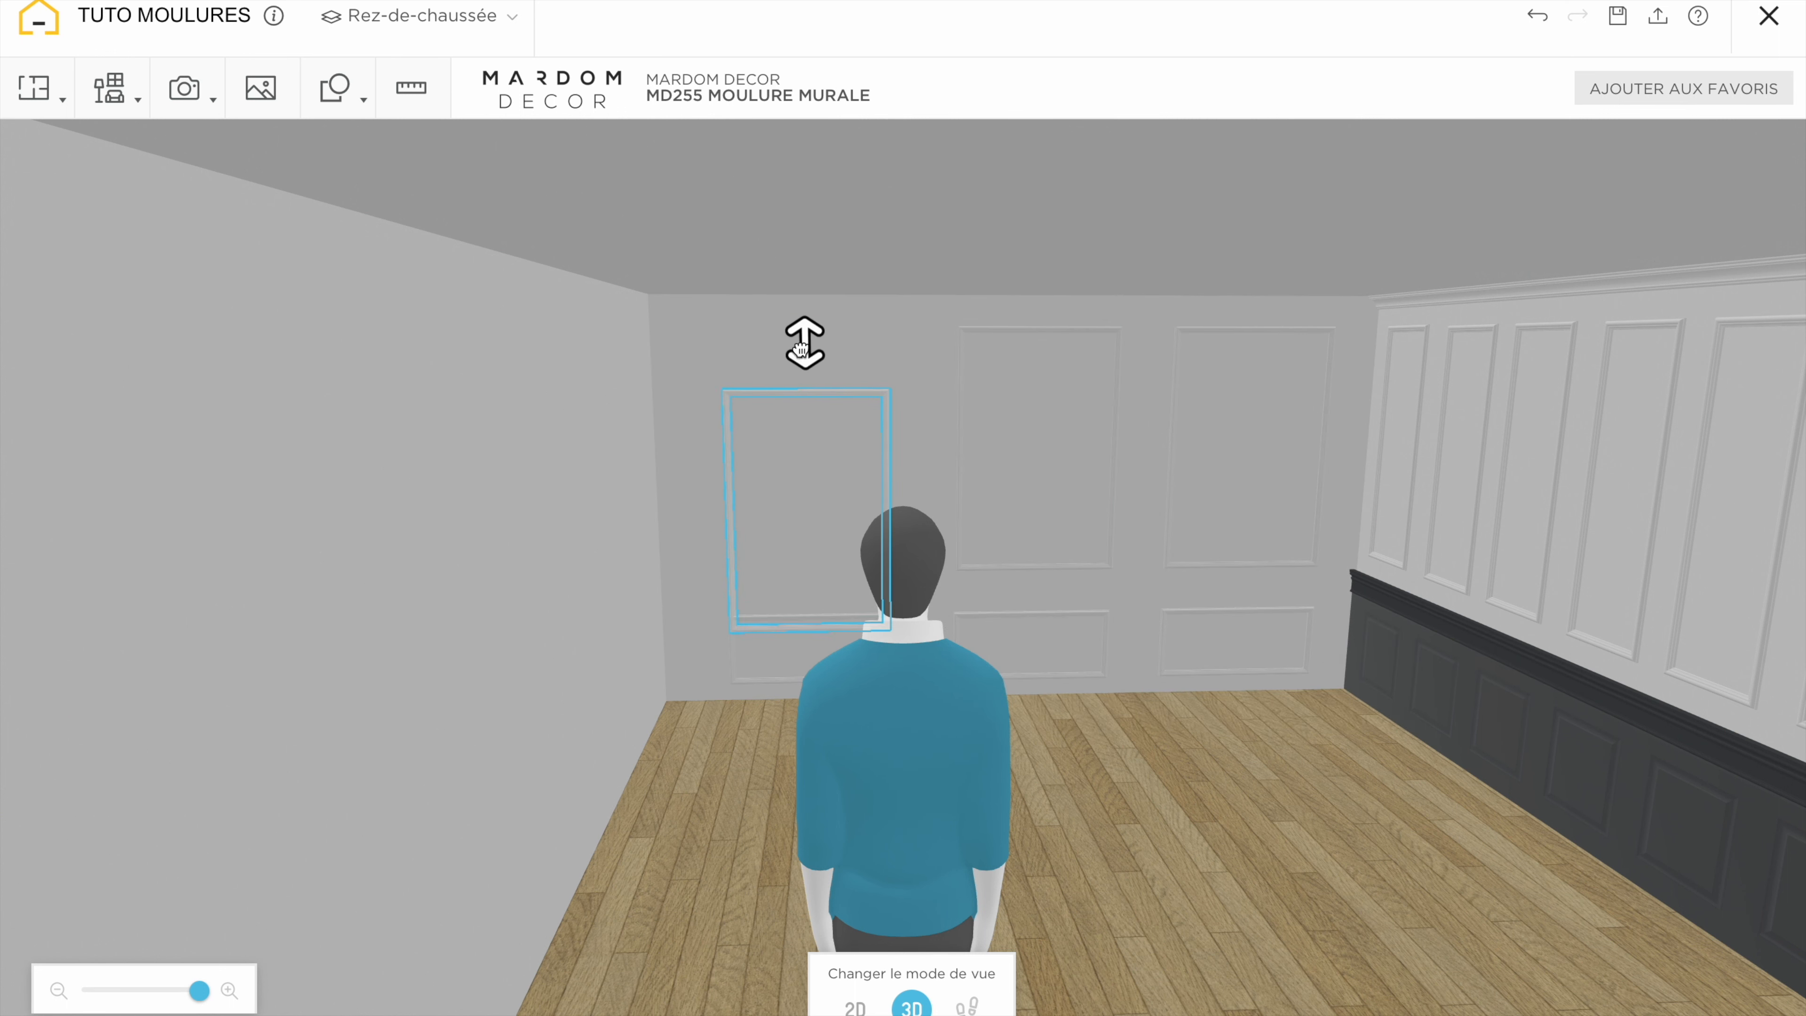
pyautogui.click(1209, 836)
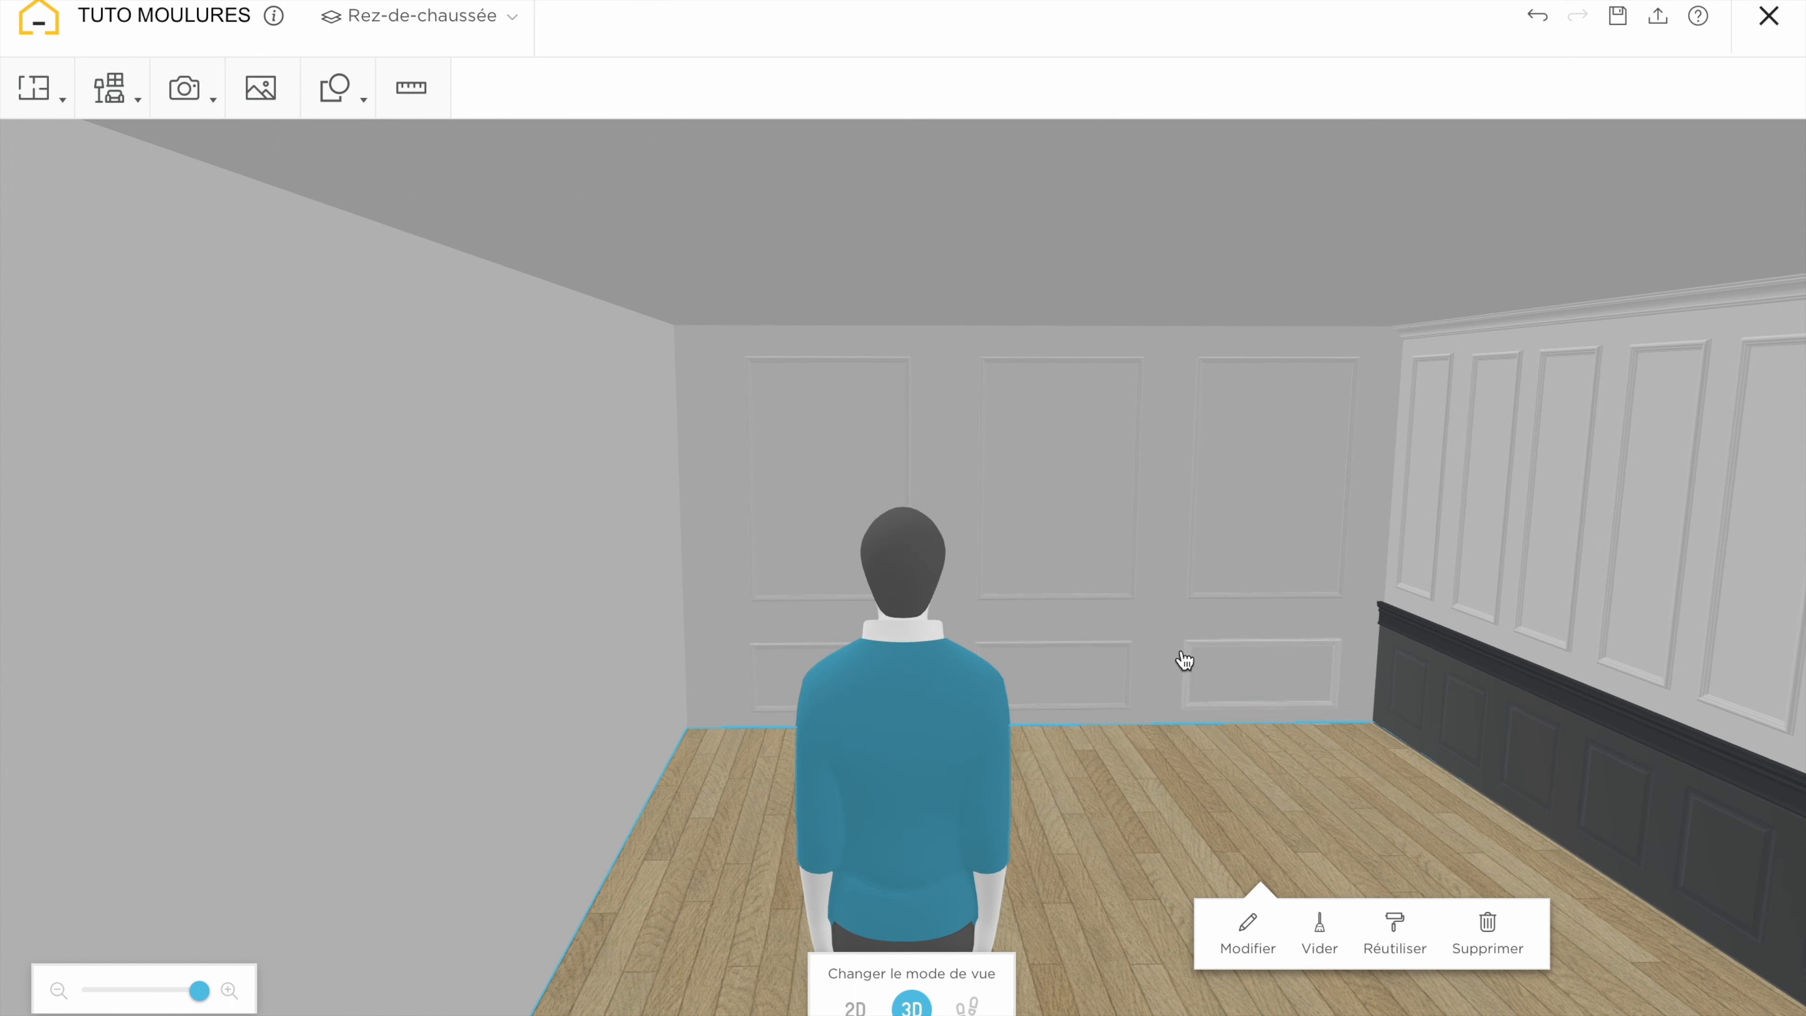
# Paint the wall behind the six frames in a greyish green Peinture satinée finish
pyautogui.click(1181, 653)
pyautogui.click(1243, 718)
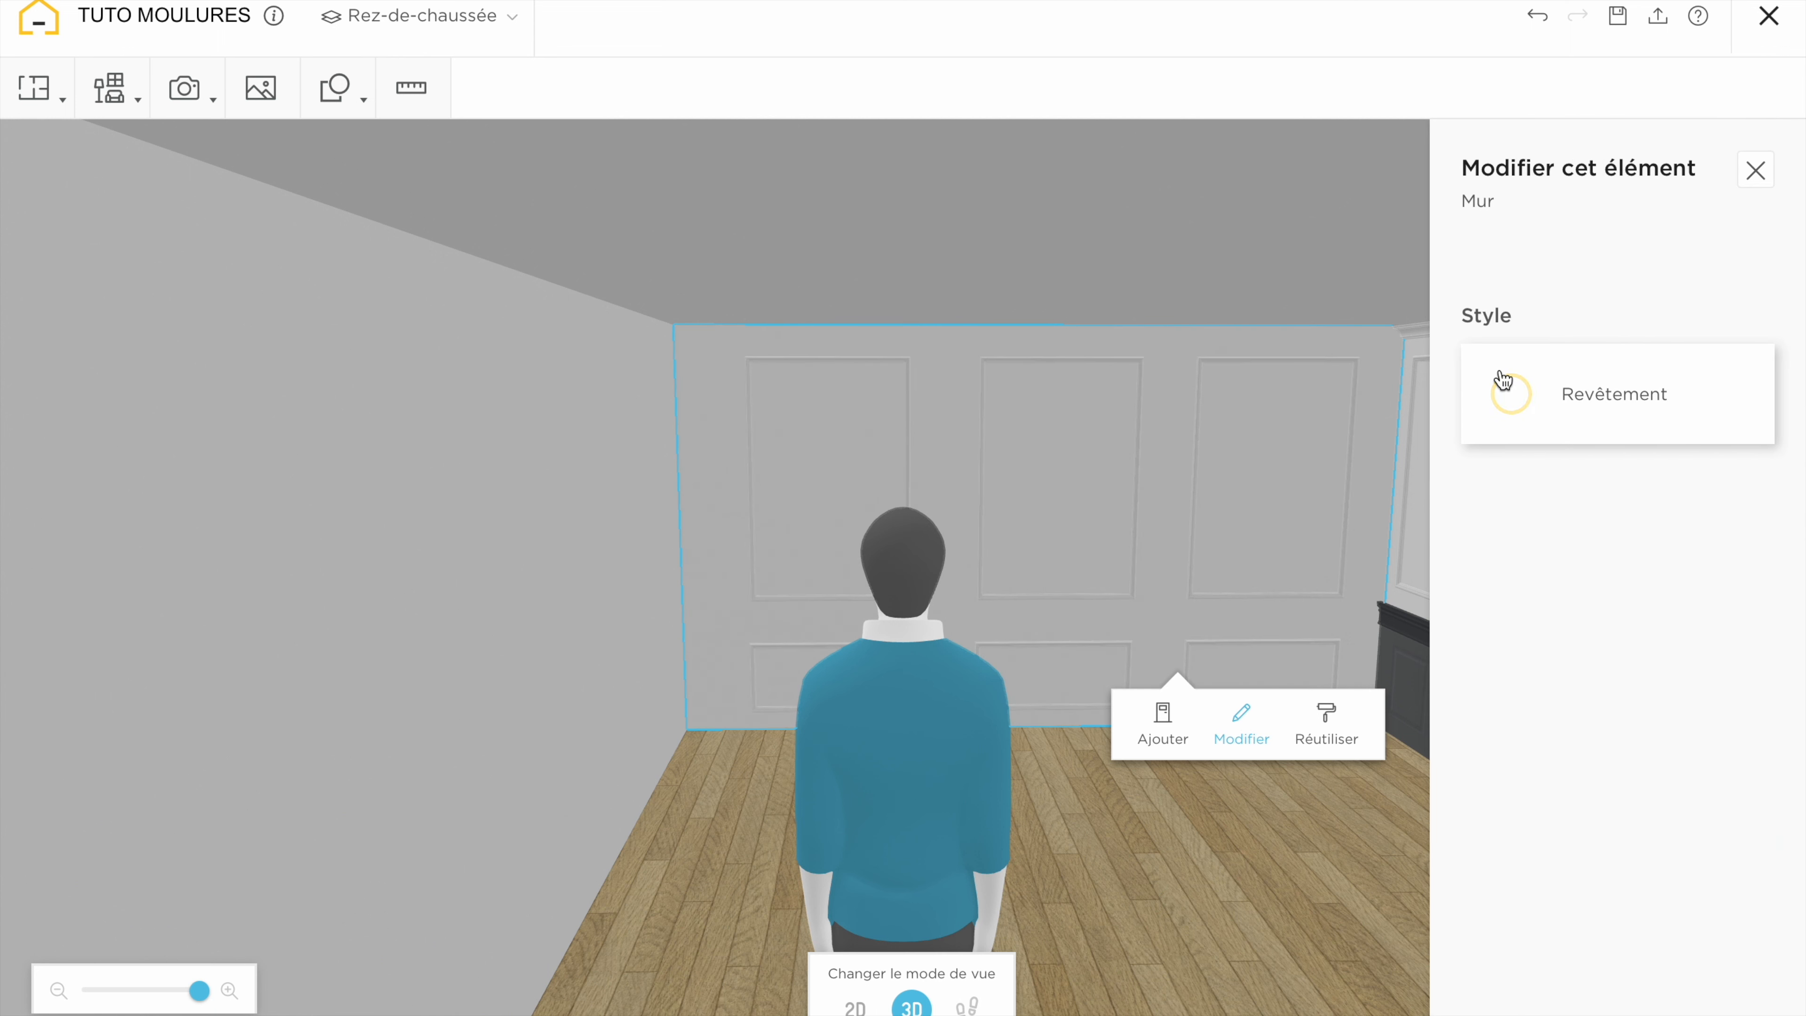
pyautogui.click(1504, 387)
pyautogui.click(1605, 363)
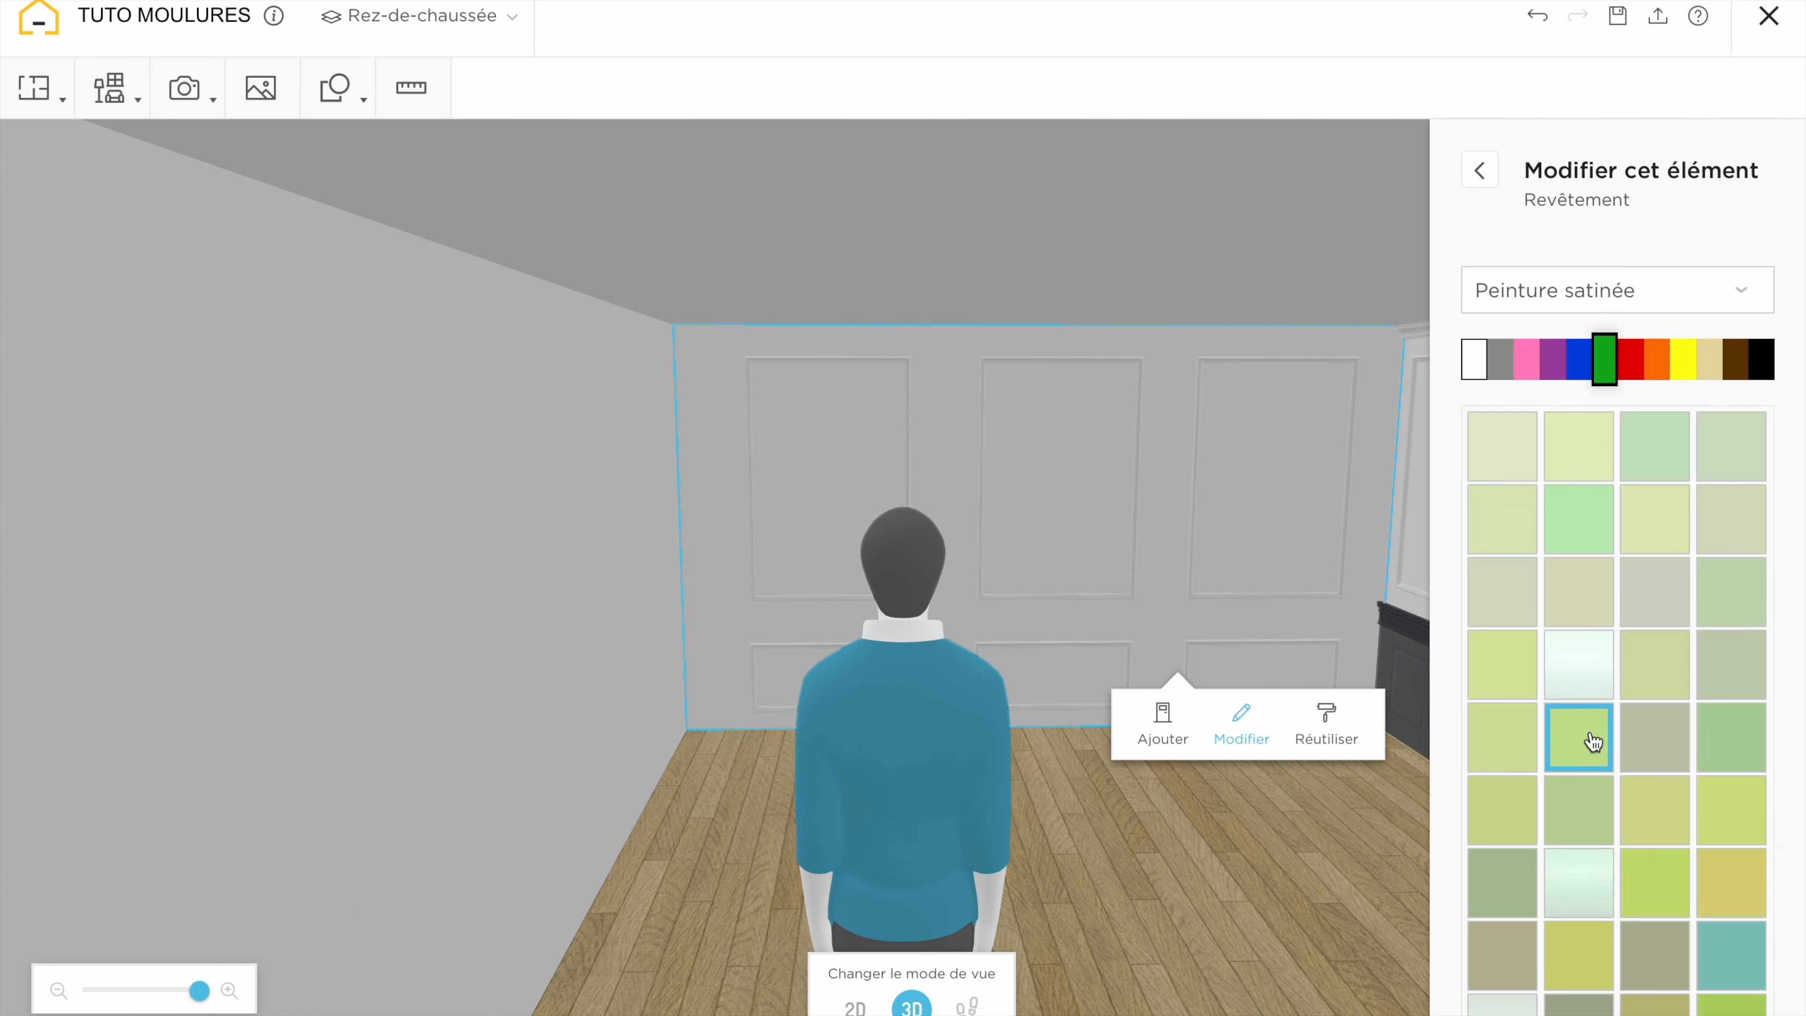
pyautogui.scroll(-15, 1593, 742)
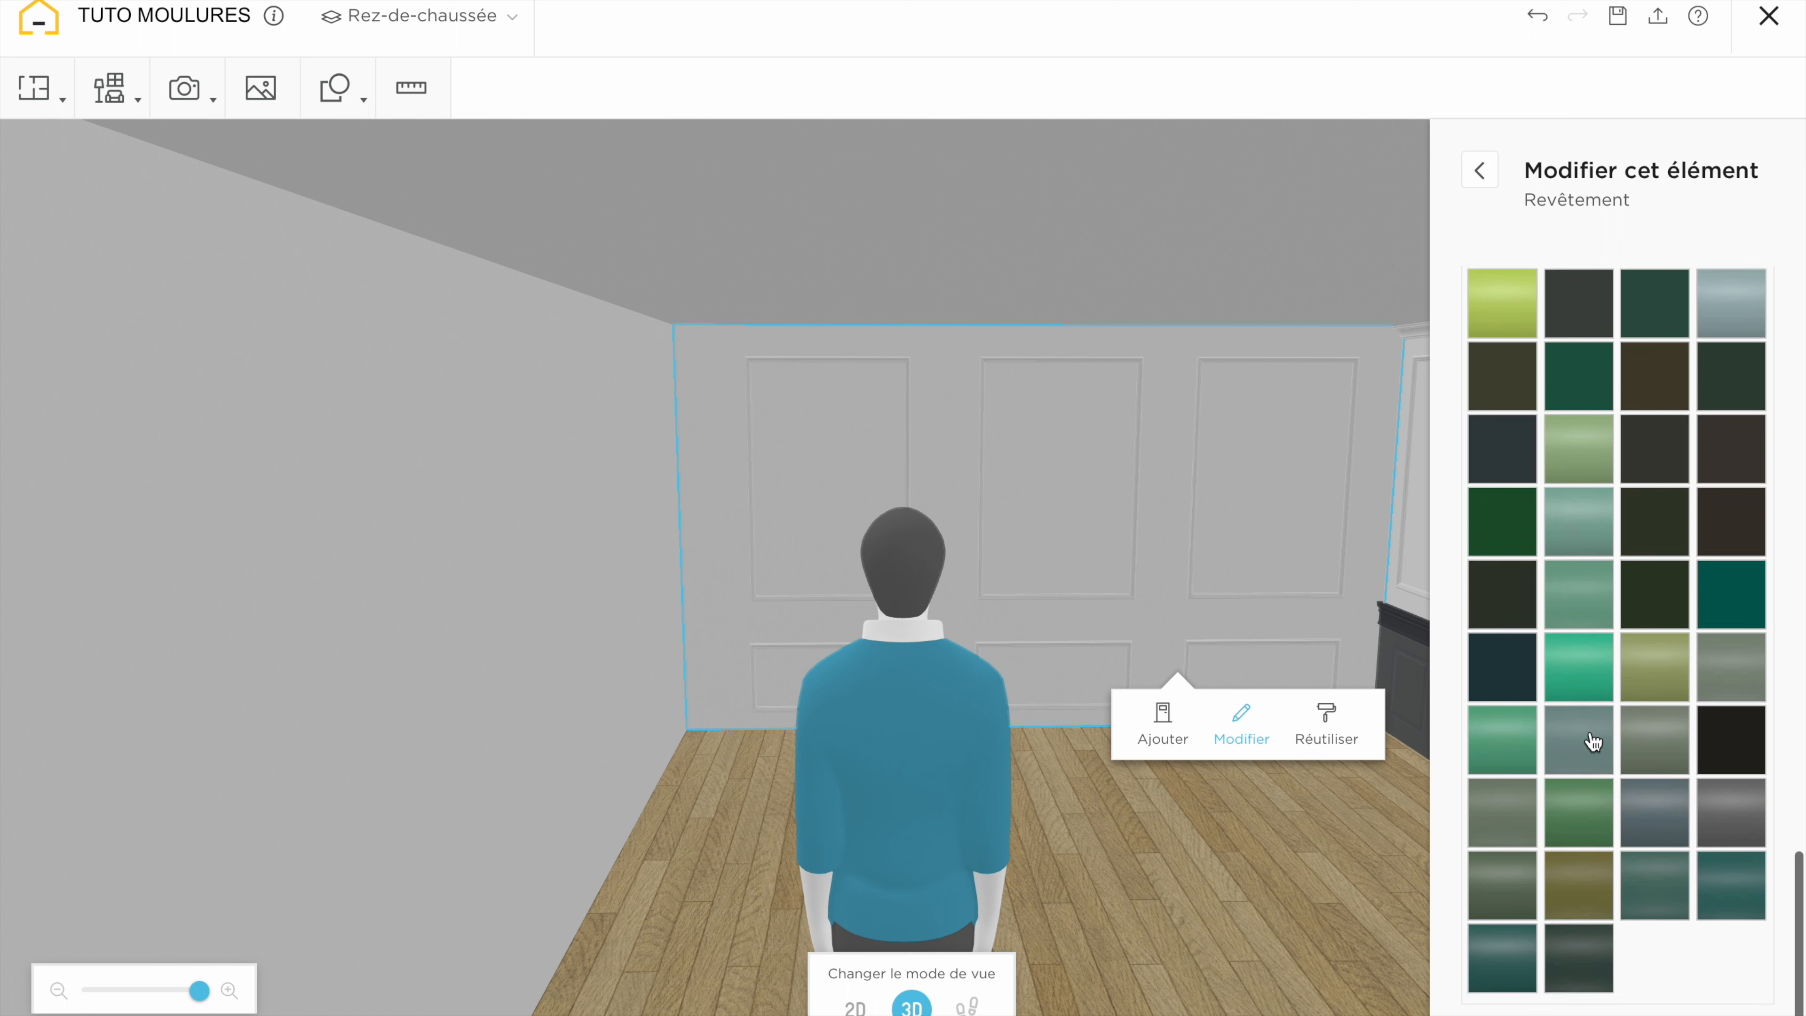
pyautogui.click(1588, 466)
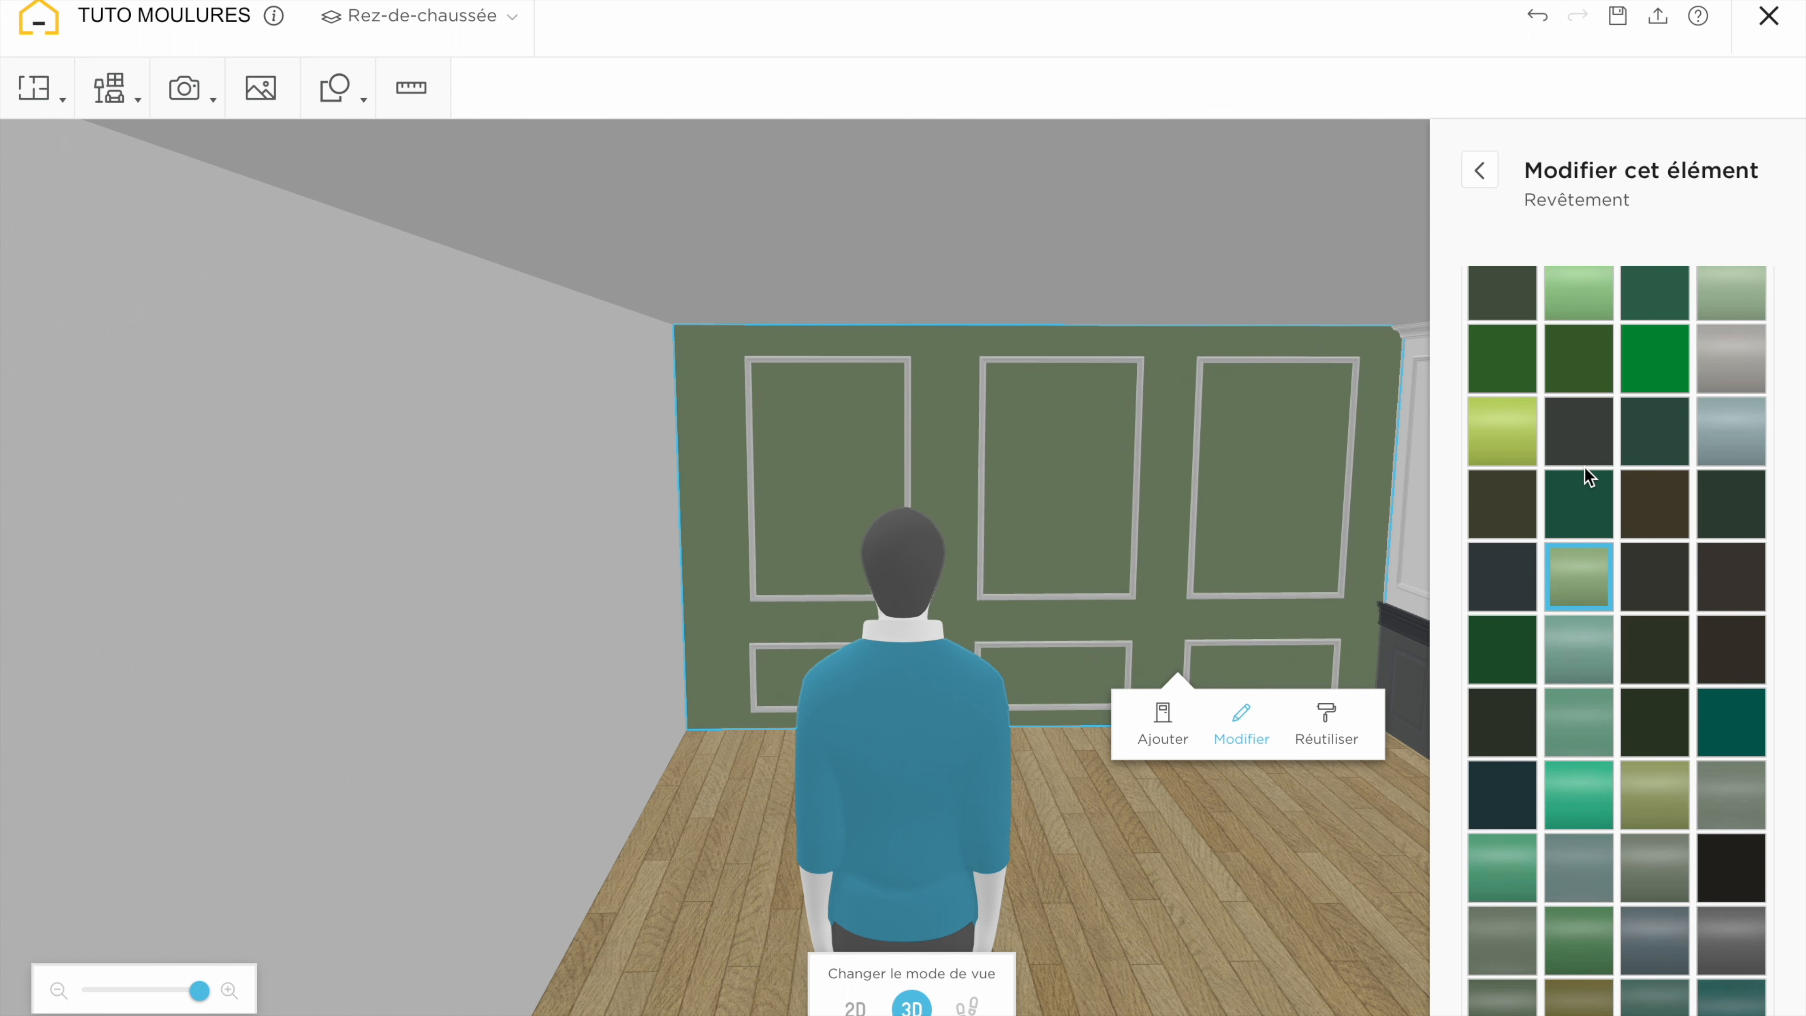
pyautogui.scroll(-2, 1718, 288)
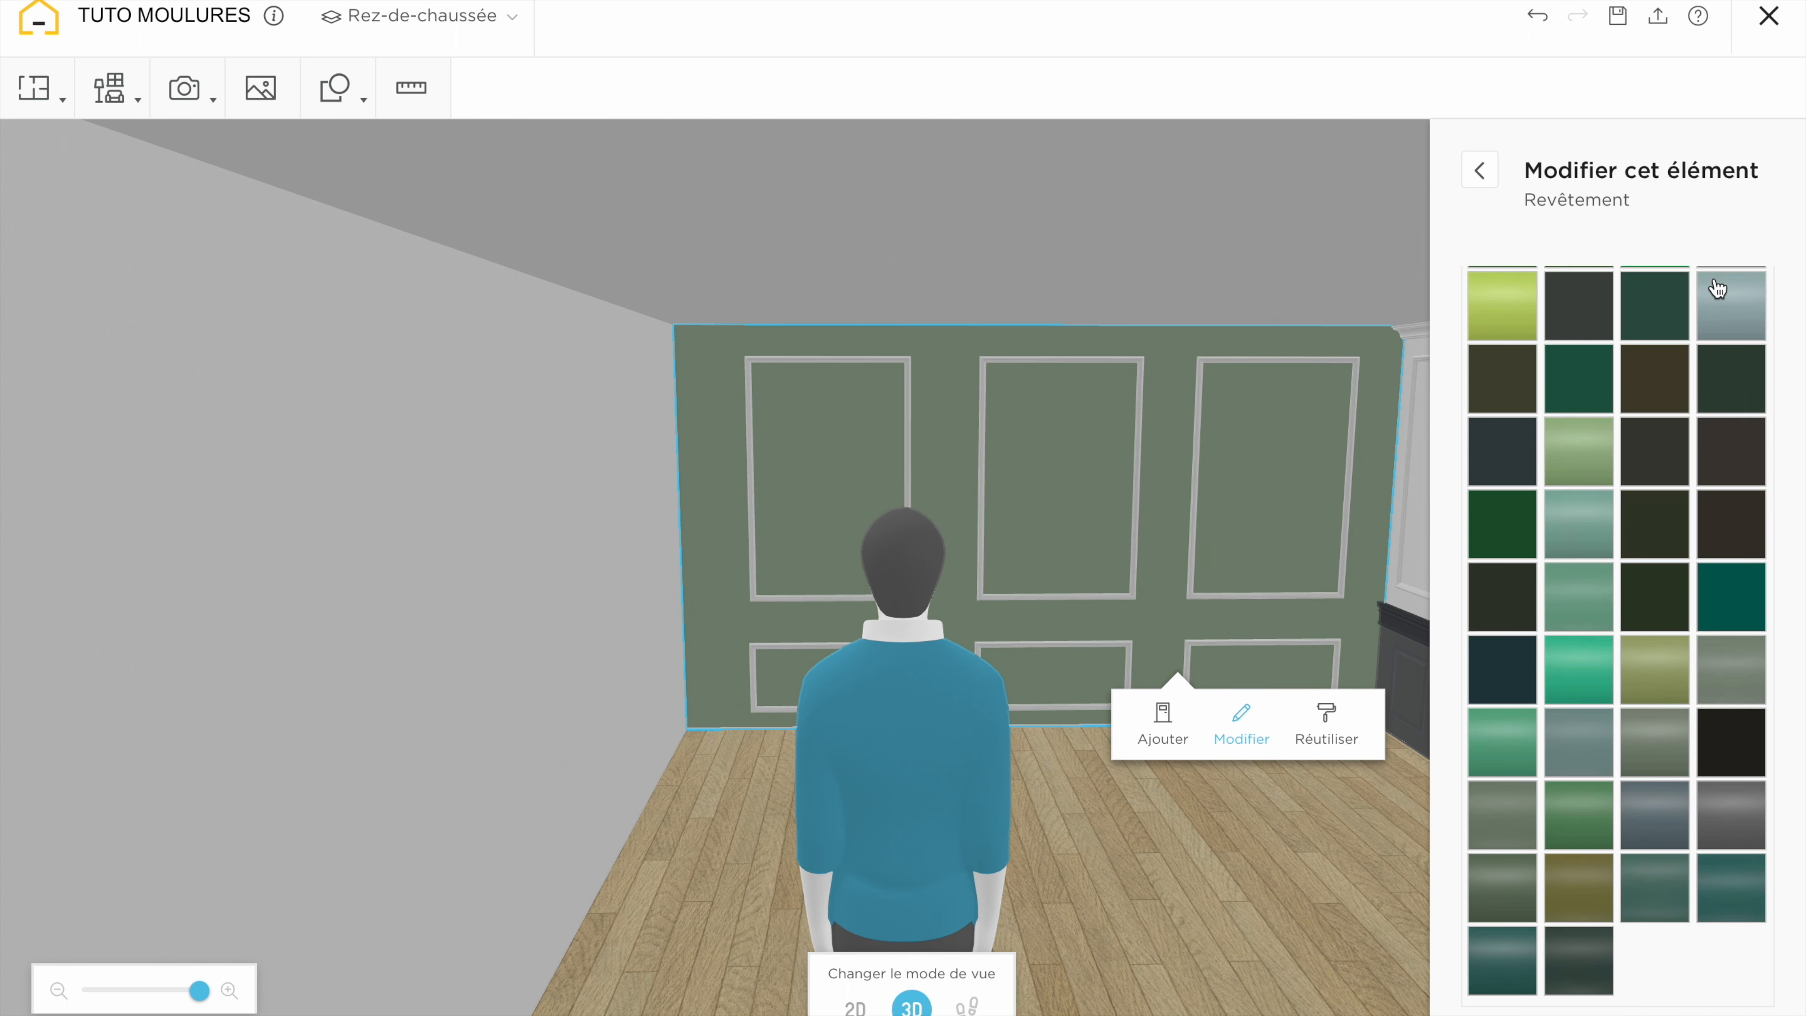
pyautogui.click(1140, 888)
# Change the middle low frame's moulding finish to Peinture mat in a dark olive green
pyautogui.moveTo(1166, 831); pyautogui.dragTo(1169, 775)
pyautogui.click(1192, 680)
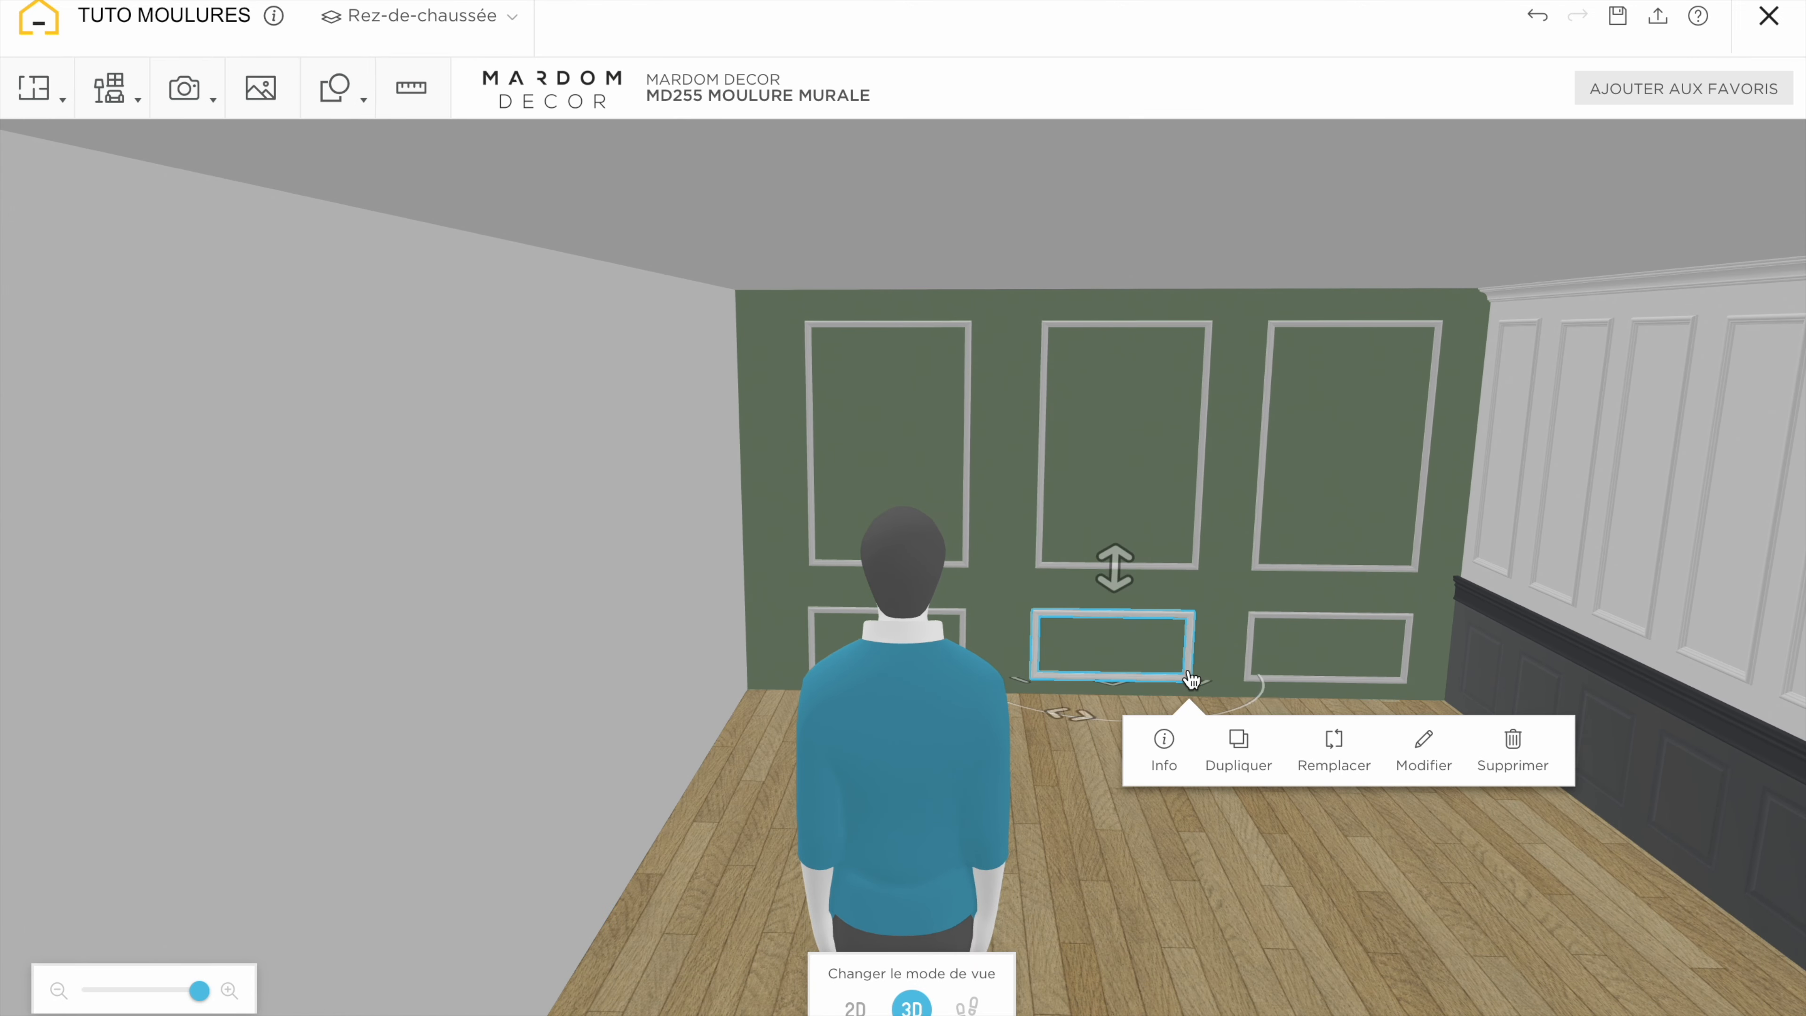
pyautogui.click(1406, 753)
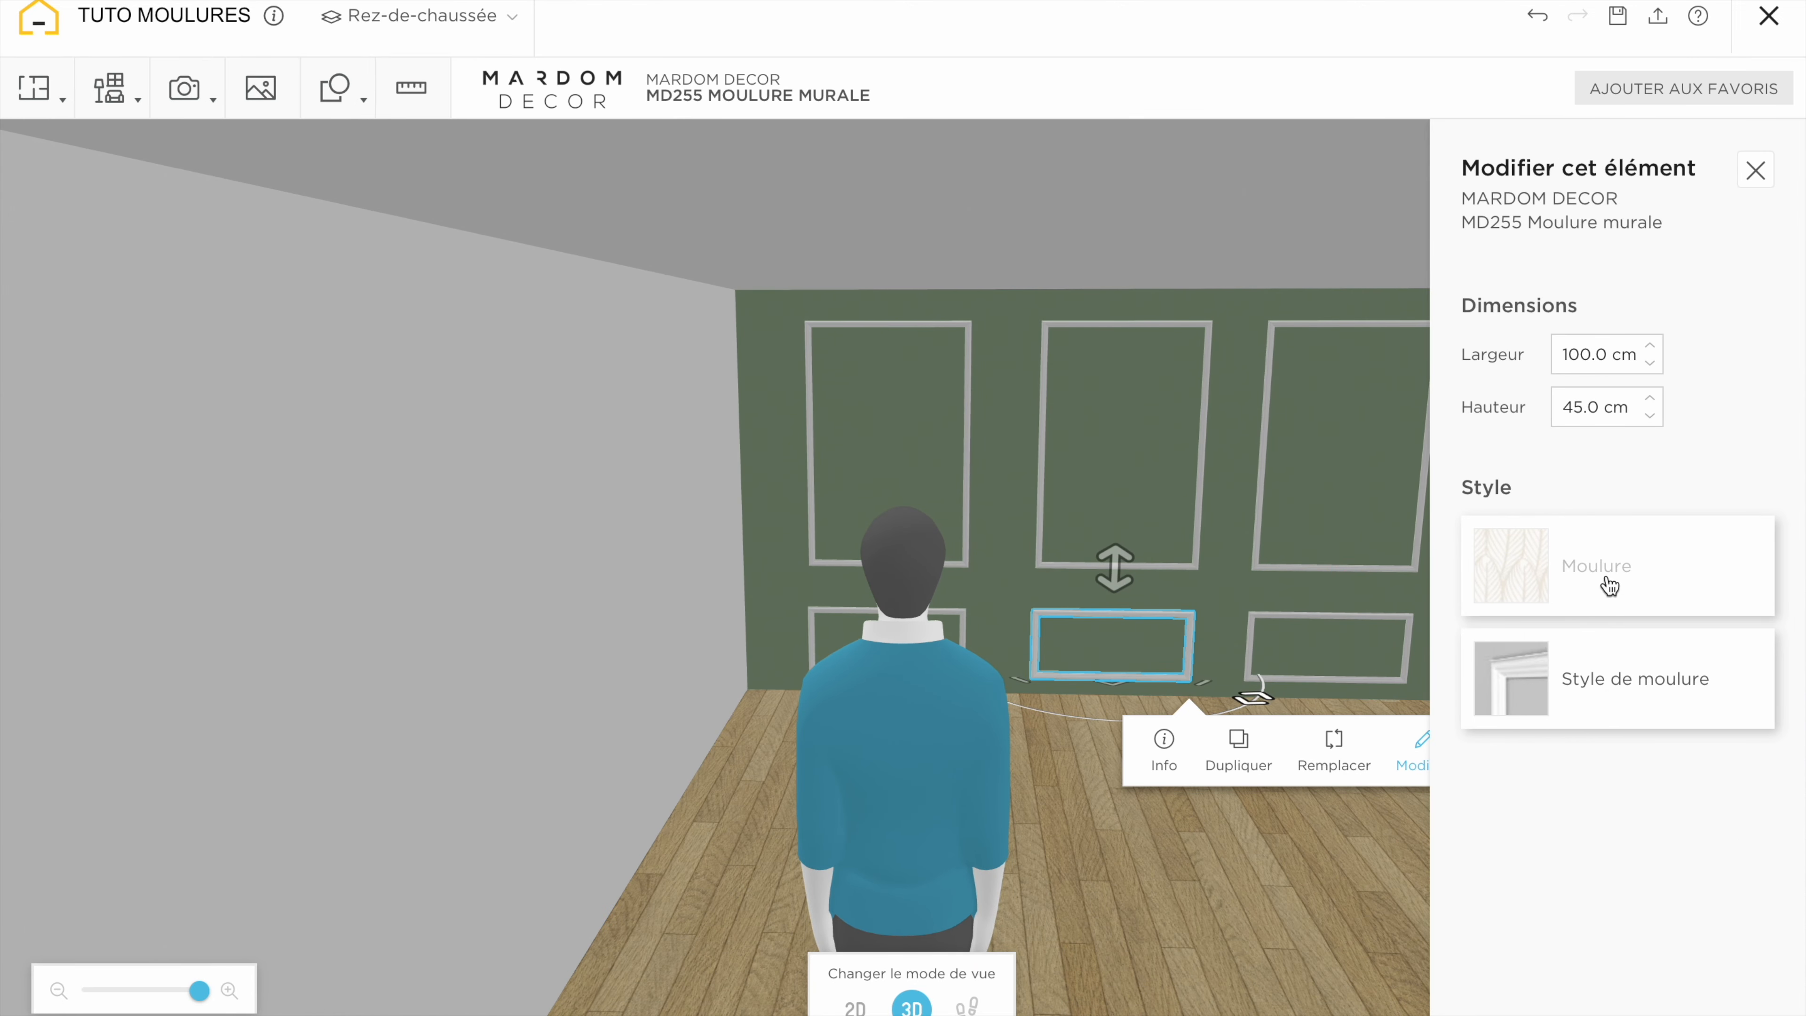
pyautogui.click(1609, 585)
pyautogui.click(1681, 291)
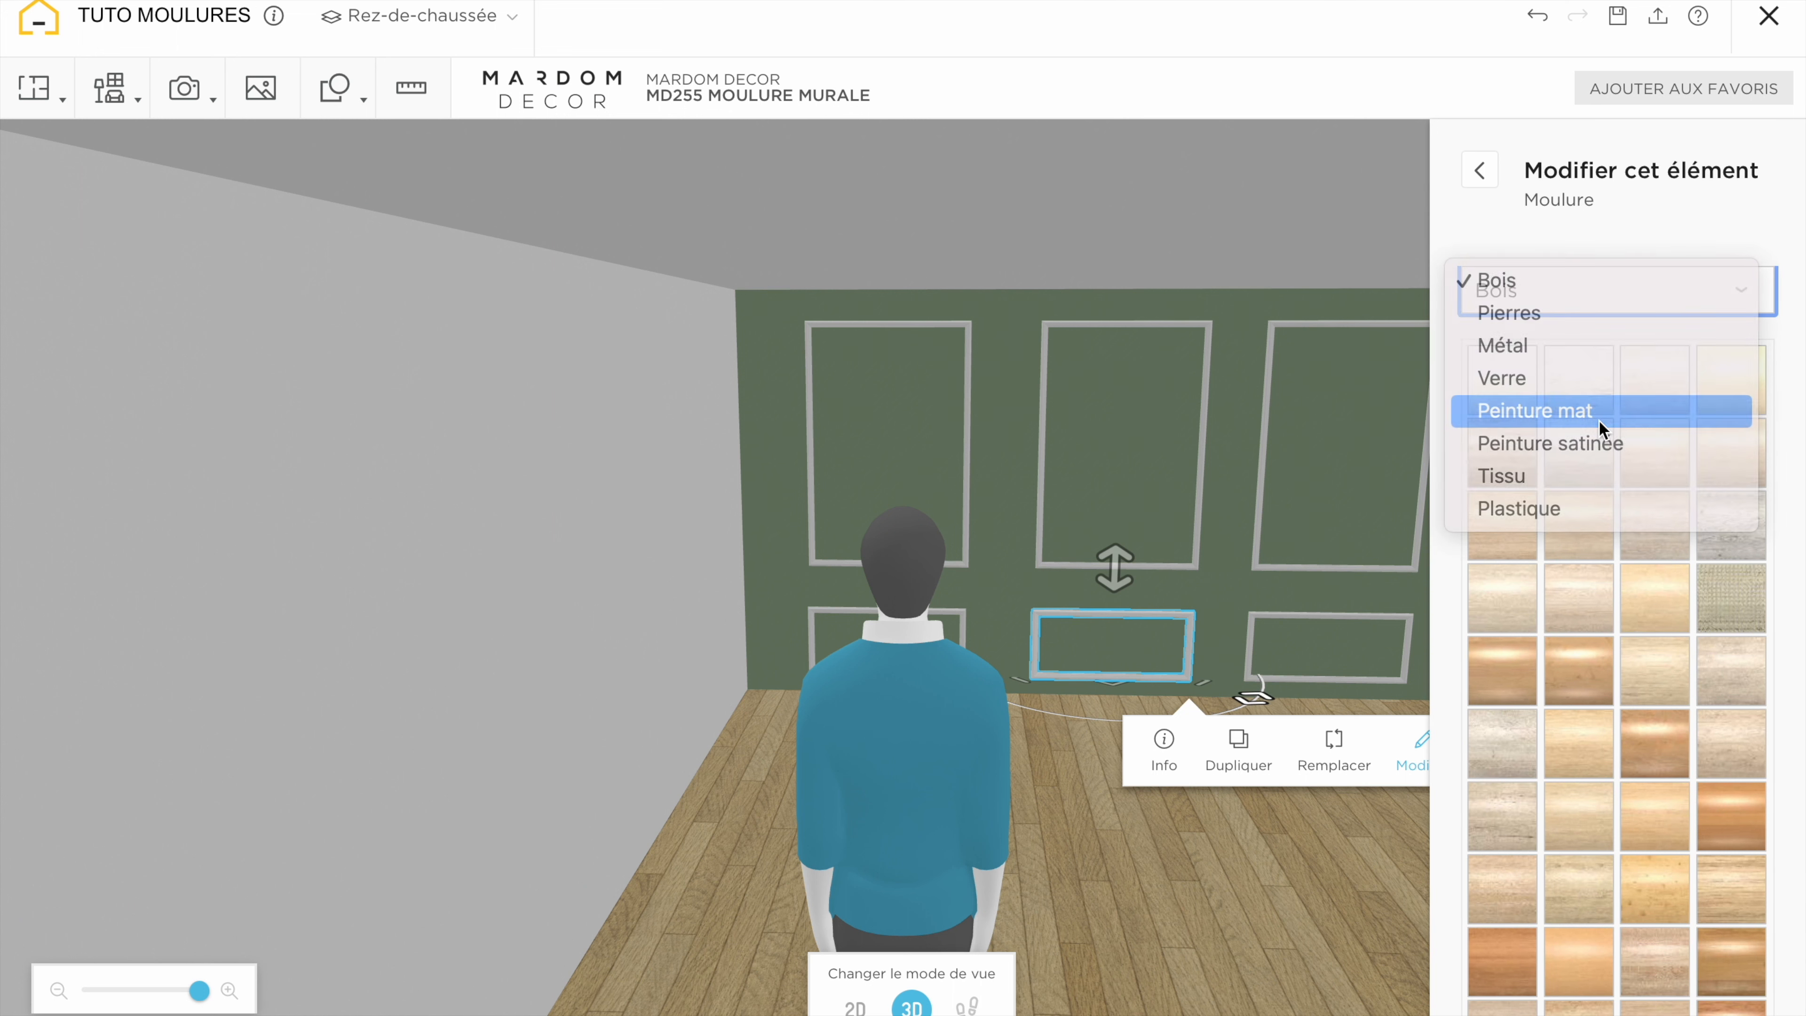
pyautogui.click(1600, 416)
pyautogui.click(1601, 371)
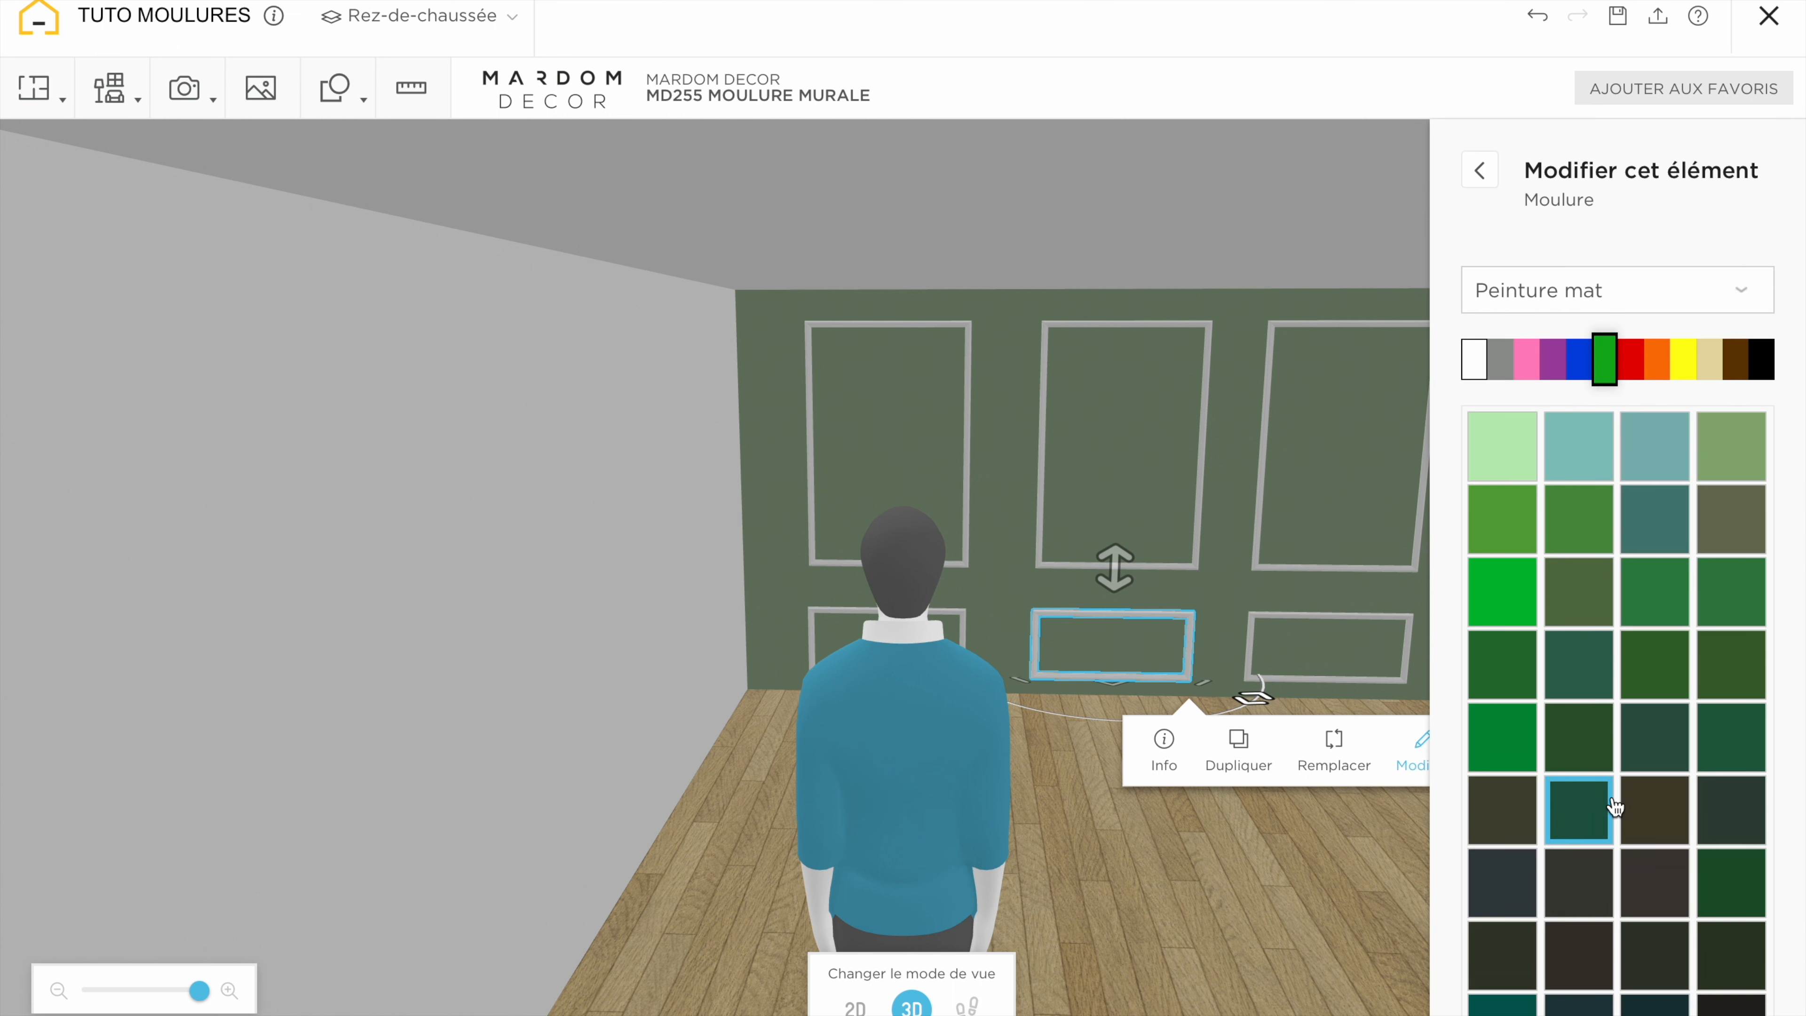
pyautogui.scroll(-1, 1615, 806)
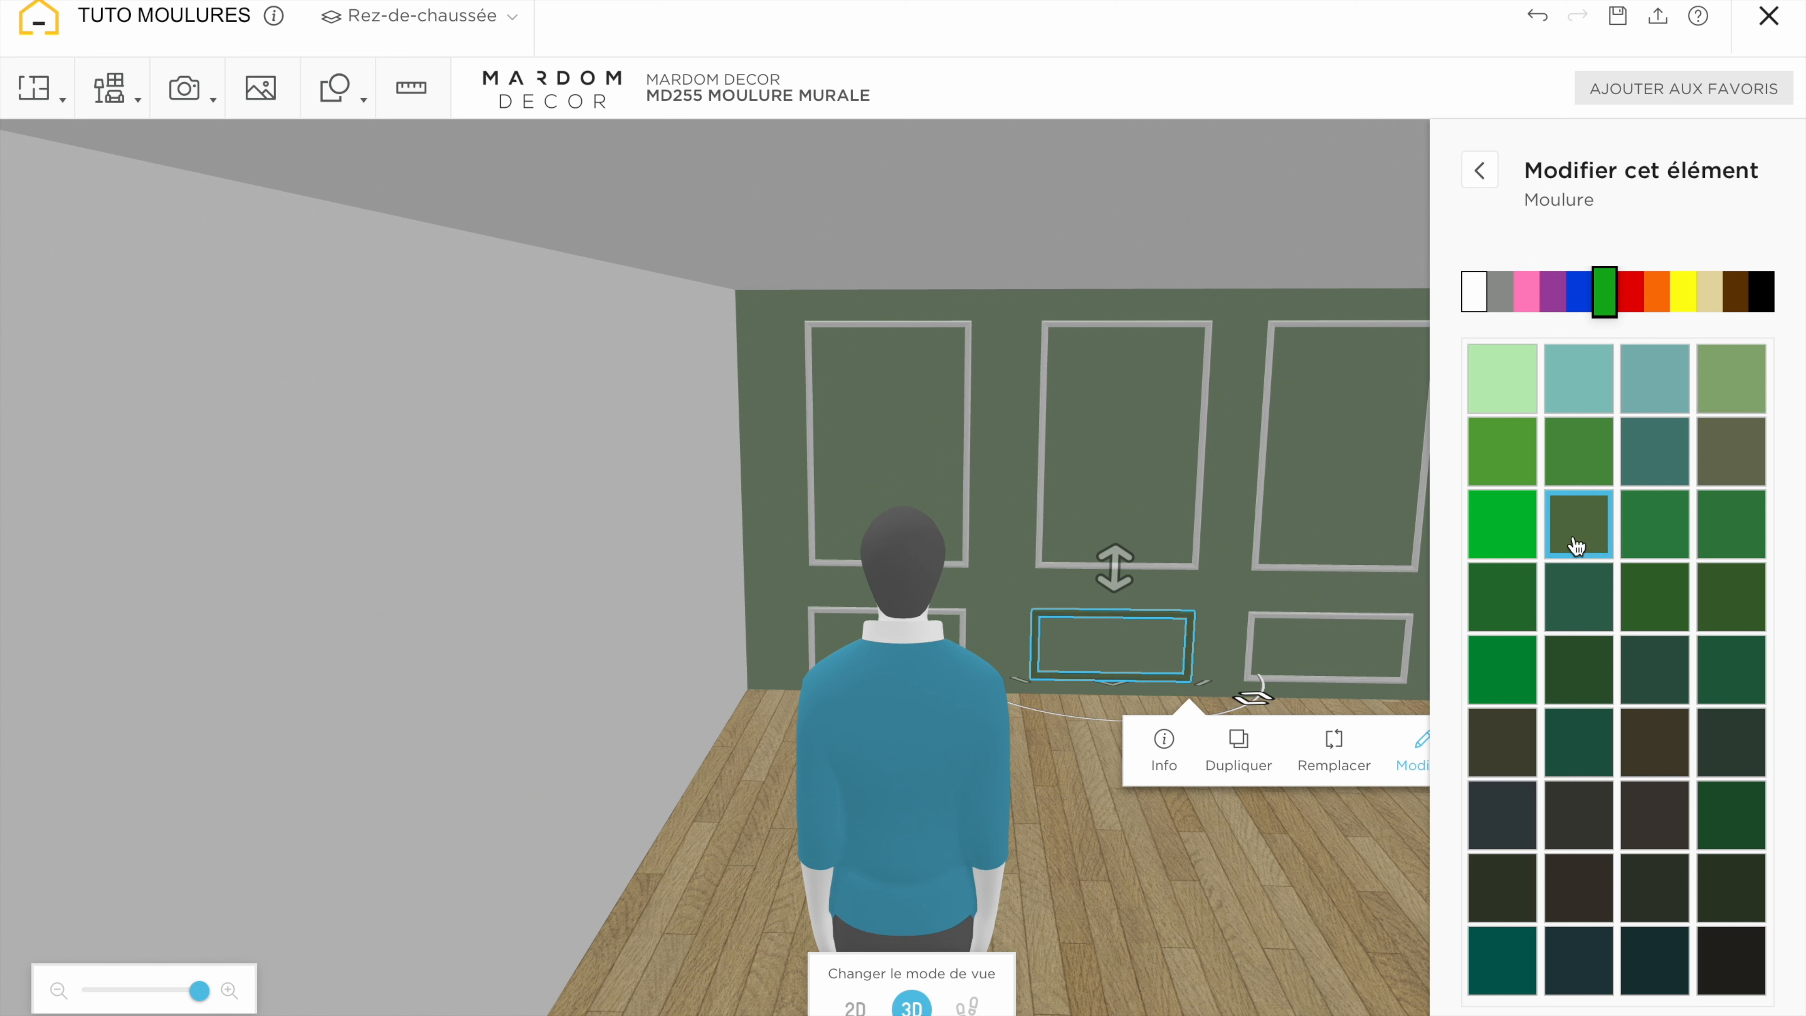
pyautogui.click(1208, 986)
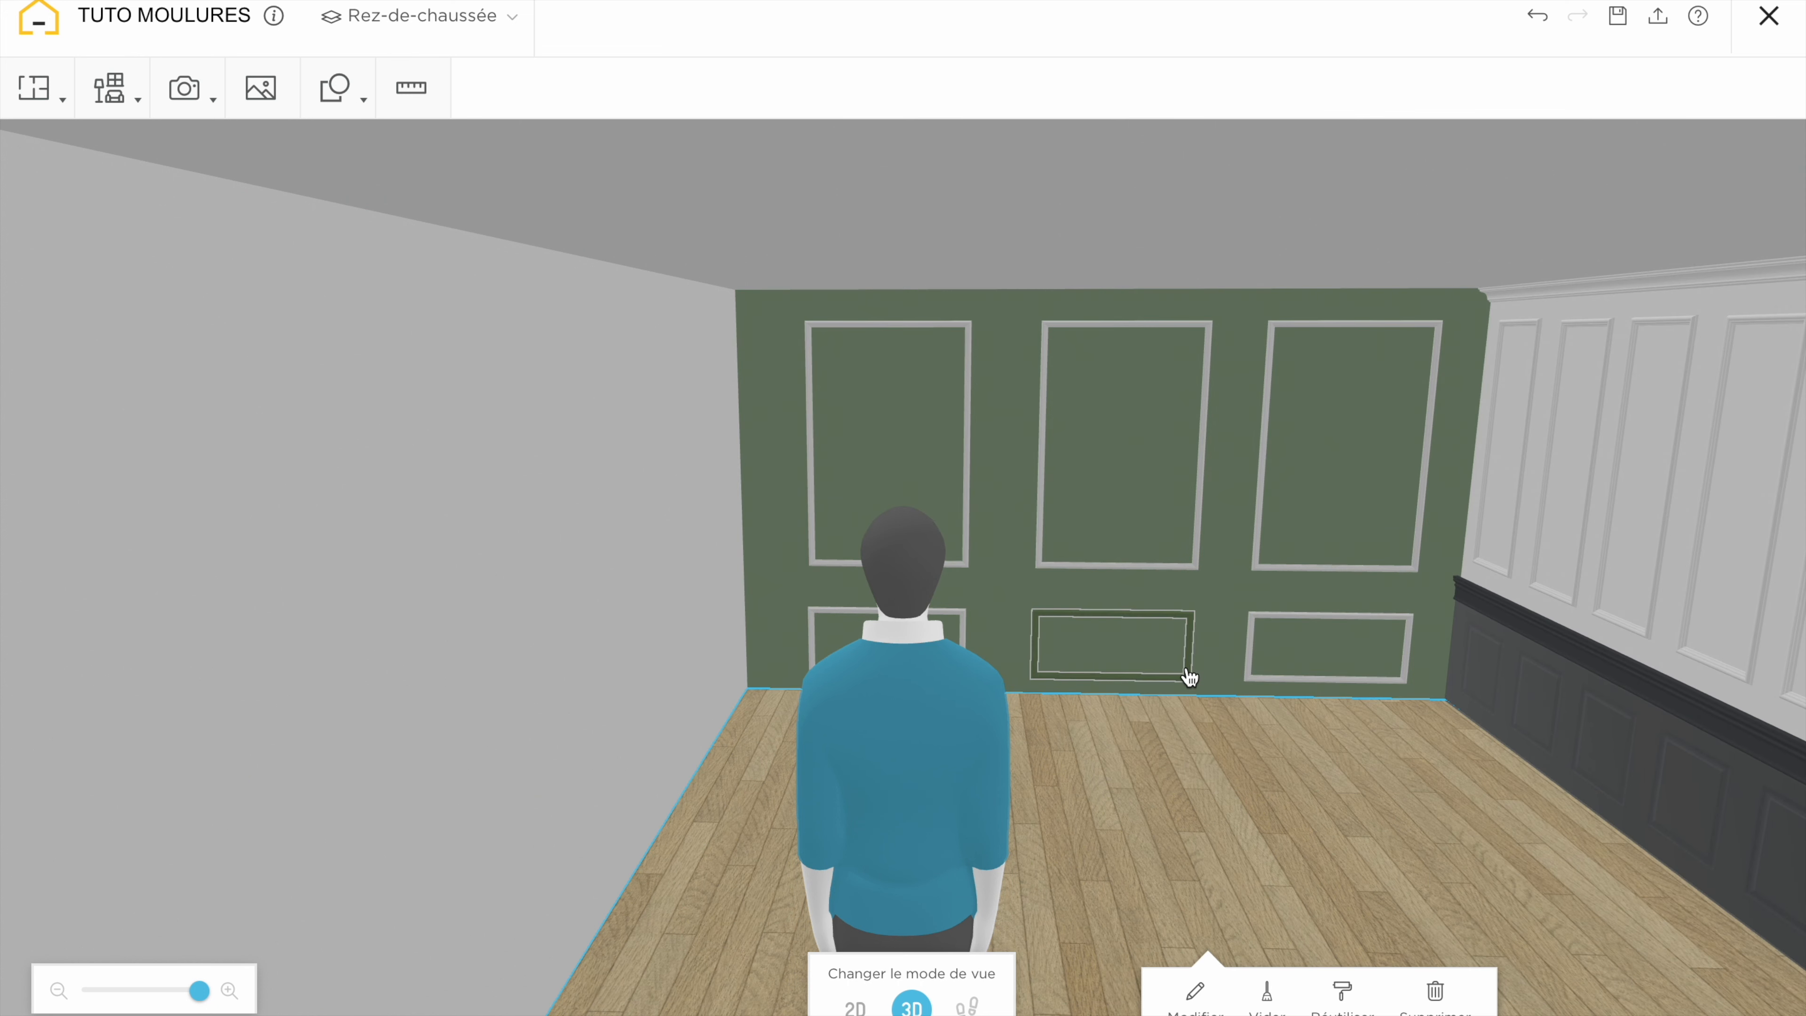
# Recolour the middle low frame's moulding with the lighter soft green Peinture mat shade to blend with the wall
pyautogui.click(1190, 678)
pyautogui.click(1396, 762)
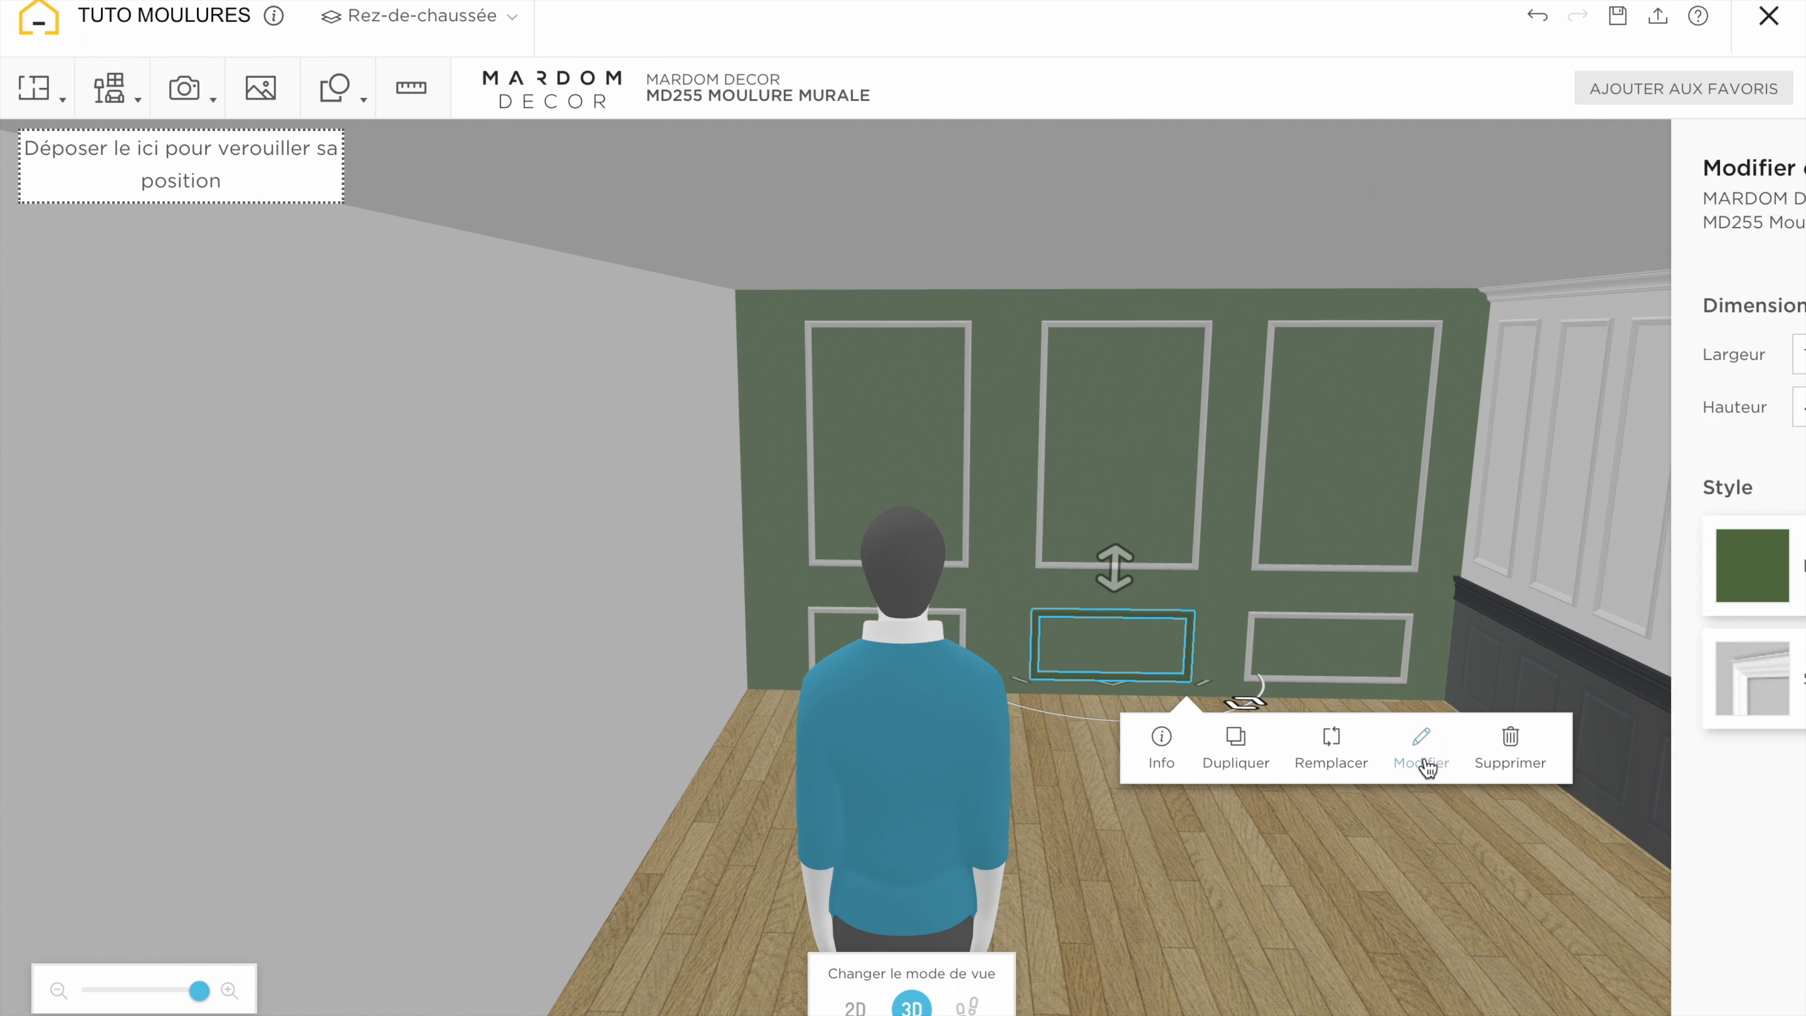
pyautogui.click(1612, 543)
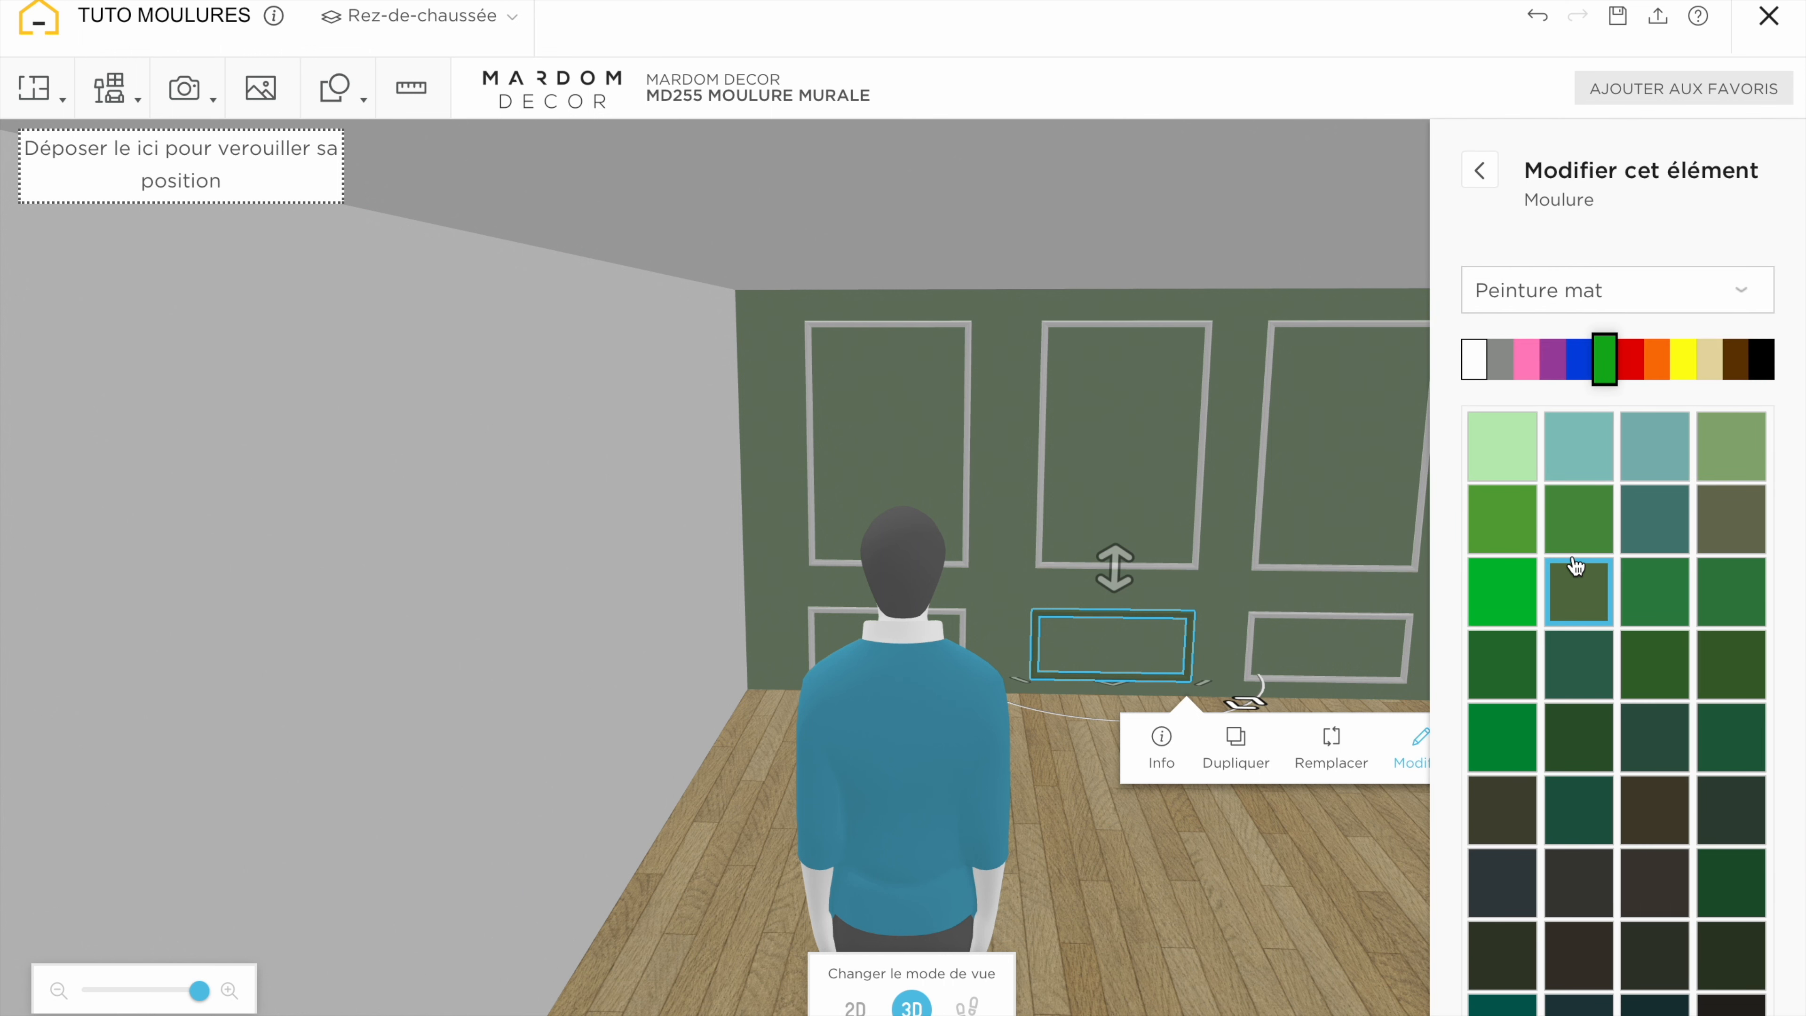
pyautogui.scroll(-1, 1580, 570)
pyautogui.click(1743, 411)
pyautogui.click(1150, 895)
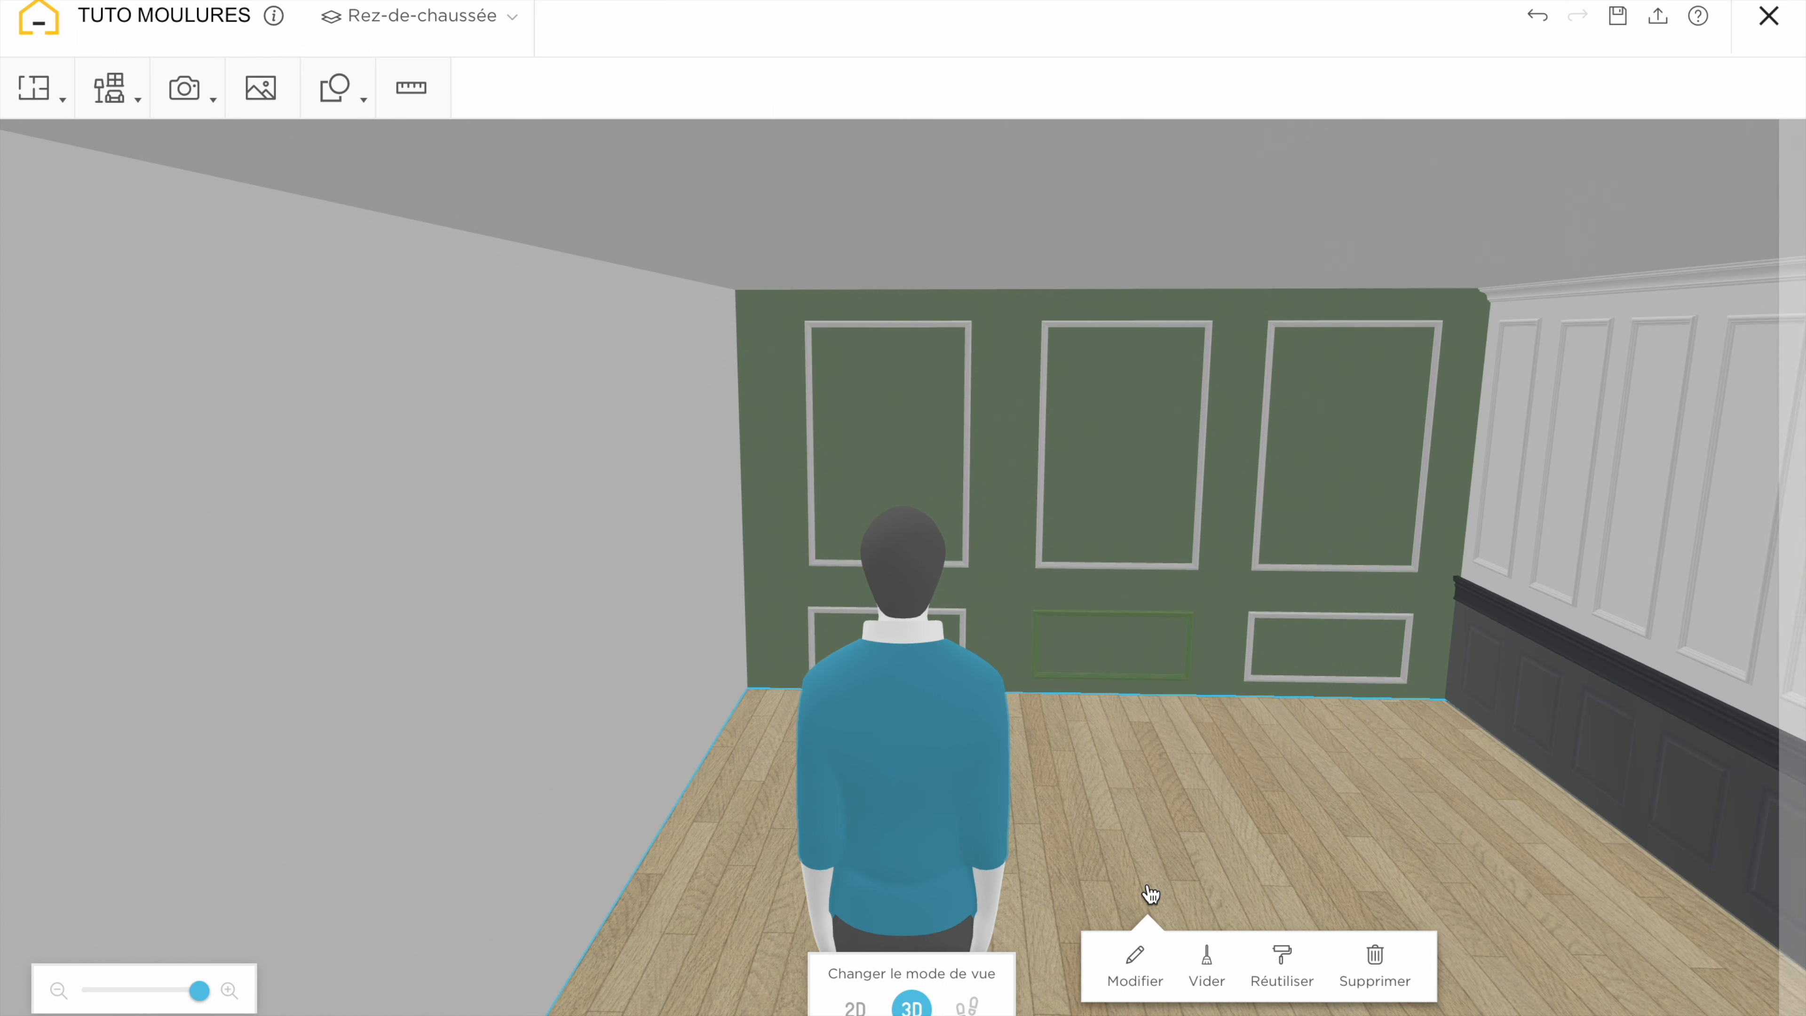
# Undo the green moulding recolouring and the green wall paint behind the six frames
pyautogui.click(1536, 32)
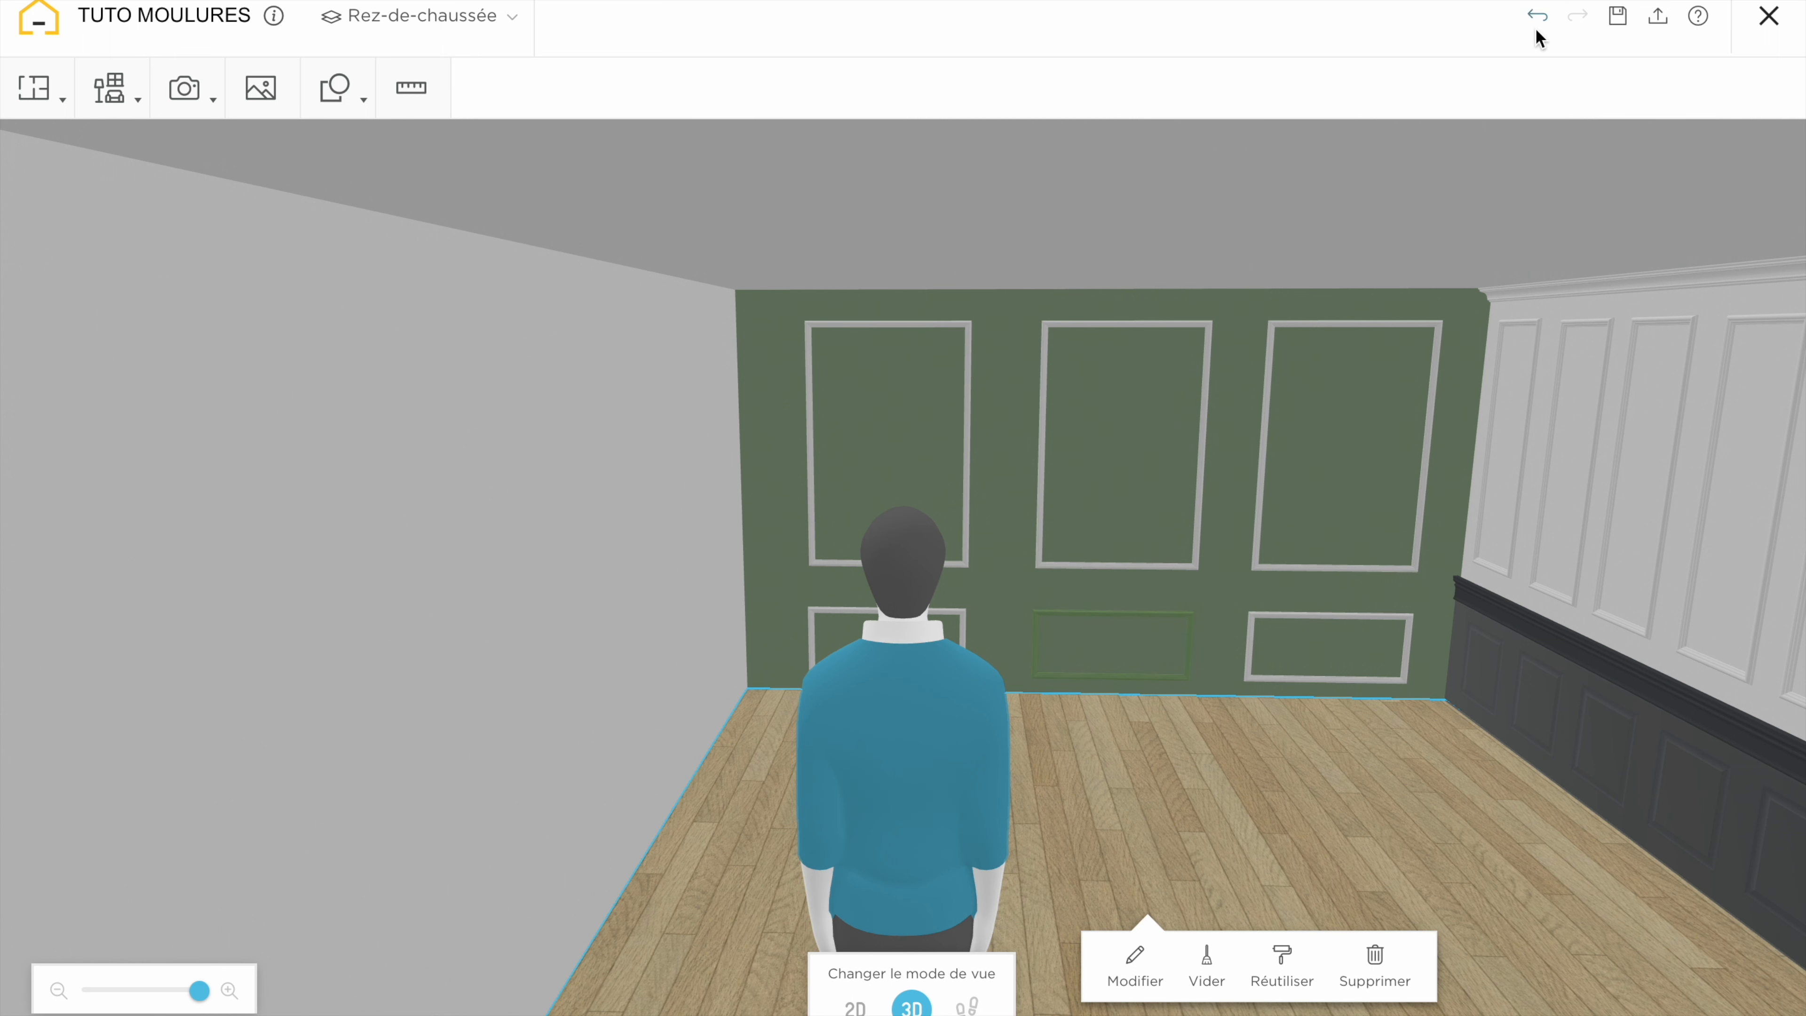
pyautogui.click(1536, 32)
pyautogui.click(1535, 32)
pyautogui.click(1537, 32)
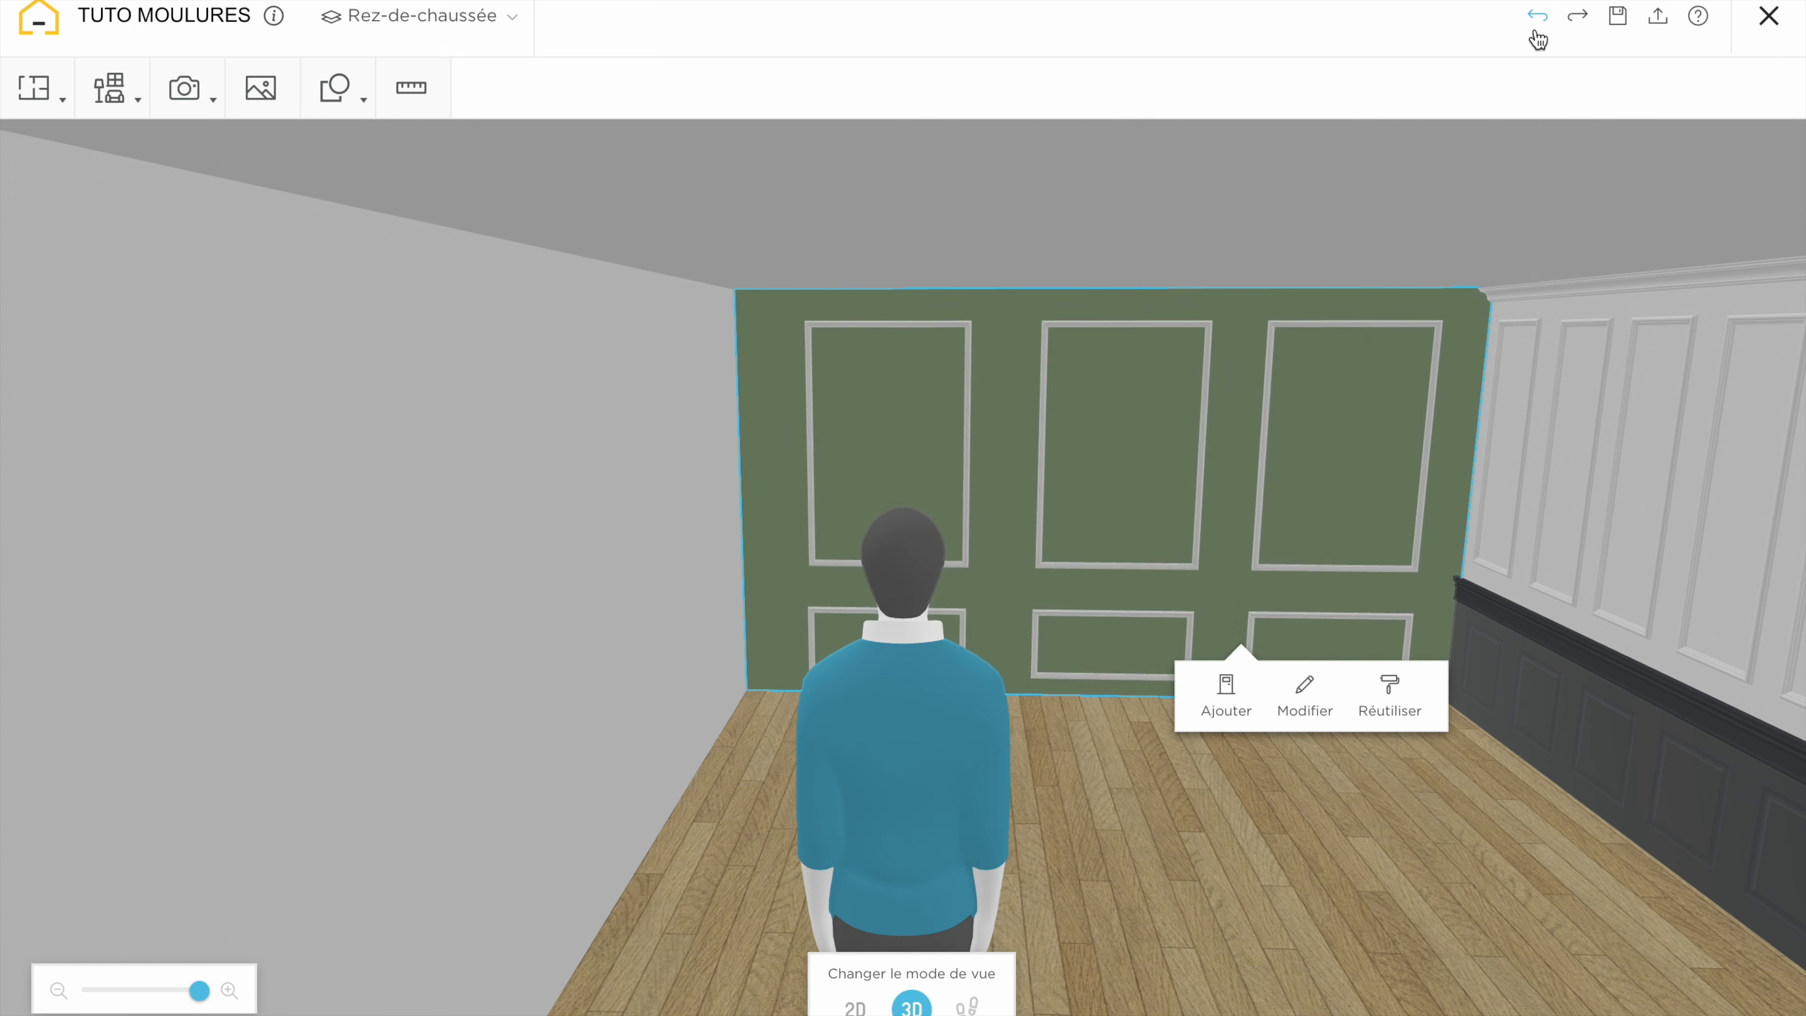
pyautogui.click(1536, 31)
pyautogui.click(1168, 807)
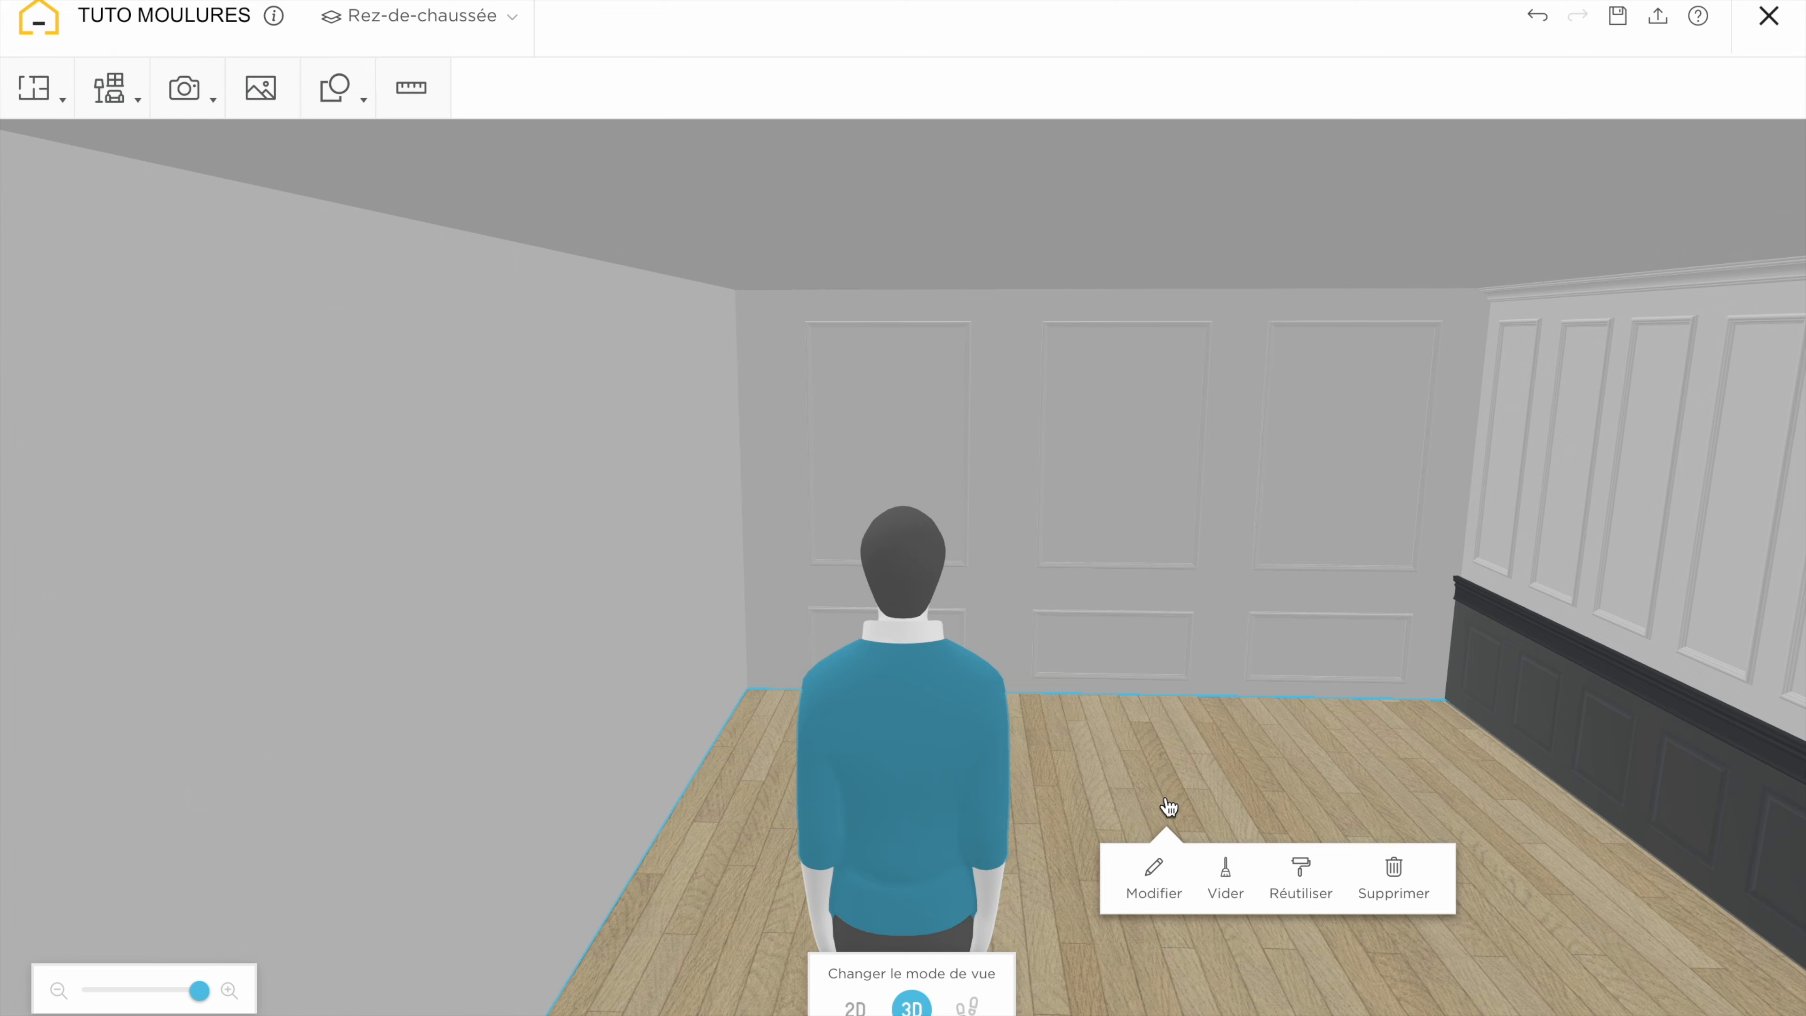
# Change the middle tall frame's moulding style to the MD255 variant with concave cut-in corners
pyautogui.moveTo(1102, 756)
pyautogui.mouseDown()
pyautogui.moveTo(1177, 733)
pyautogui.moveTo(1099, 742)
pyautogui.mouseUp()
pyautogui.click(1193, 681)
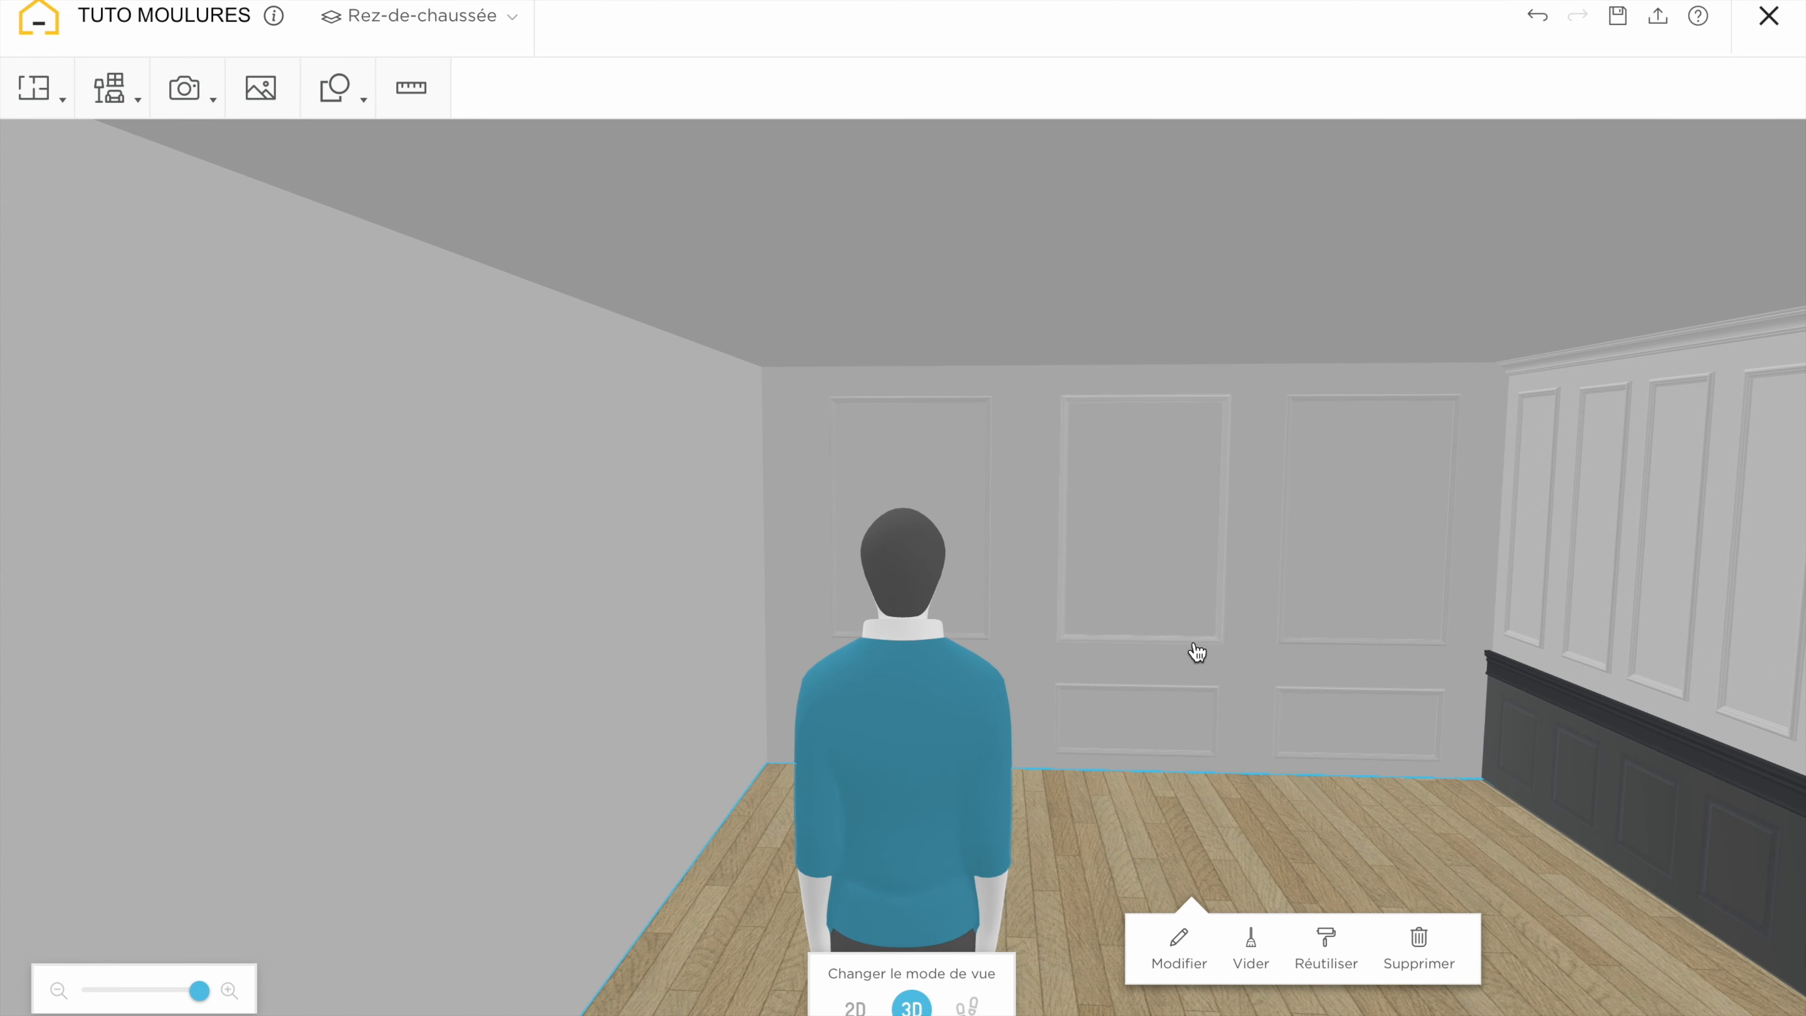
pyautogui.click(1197, 644)
pyautogui.click(1424, 725)
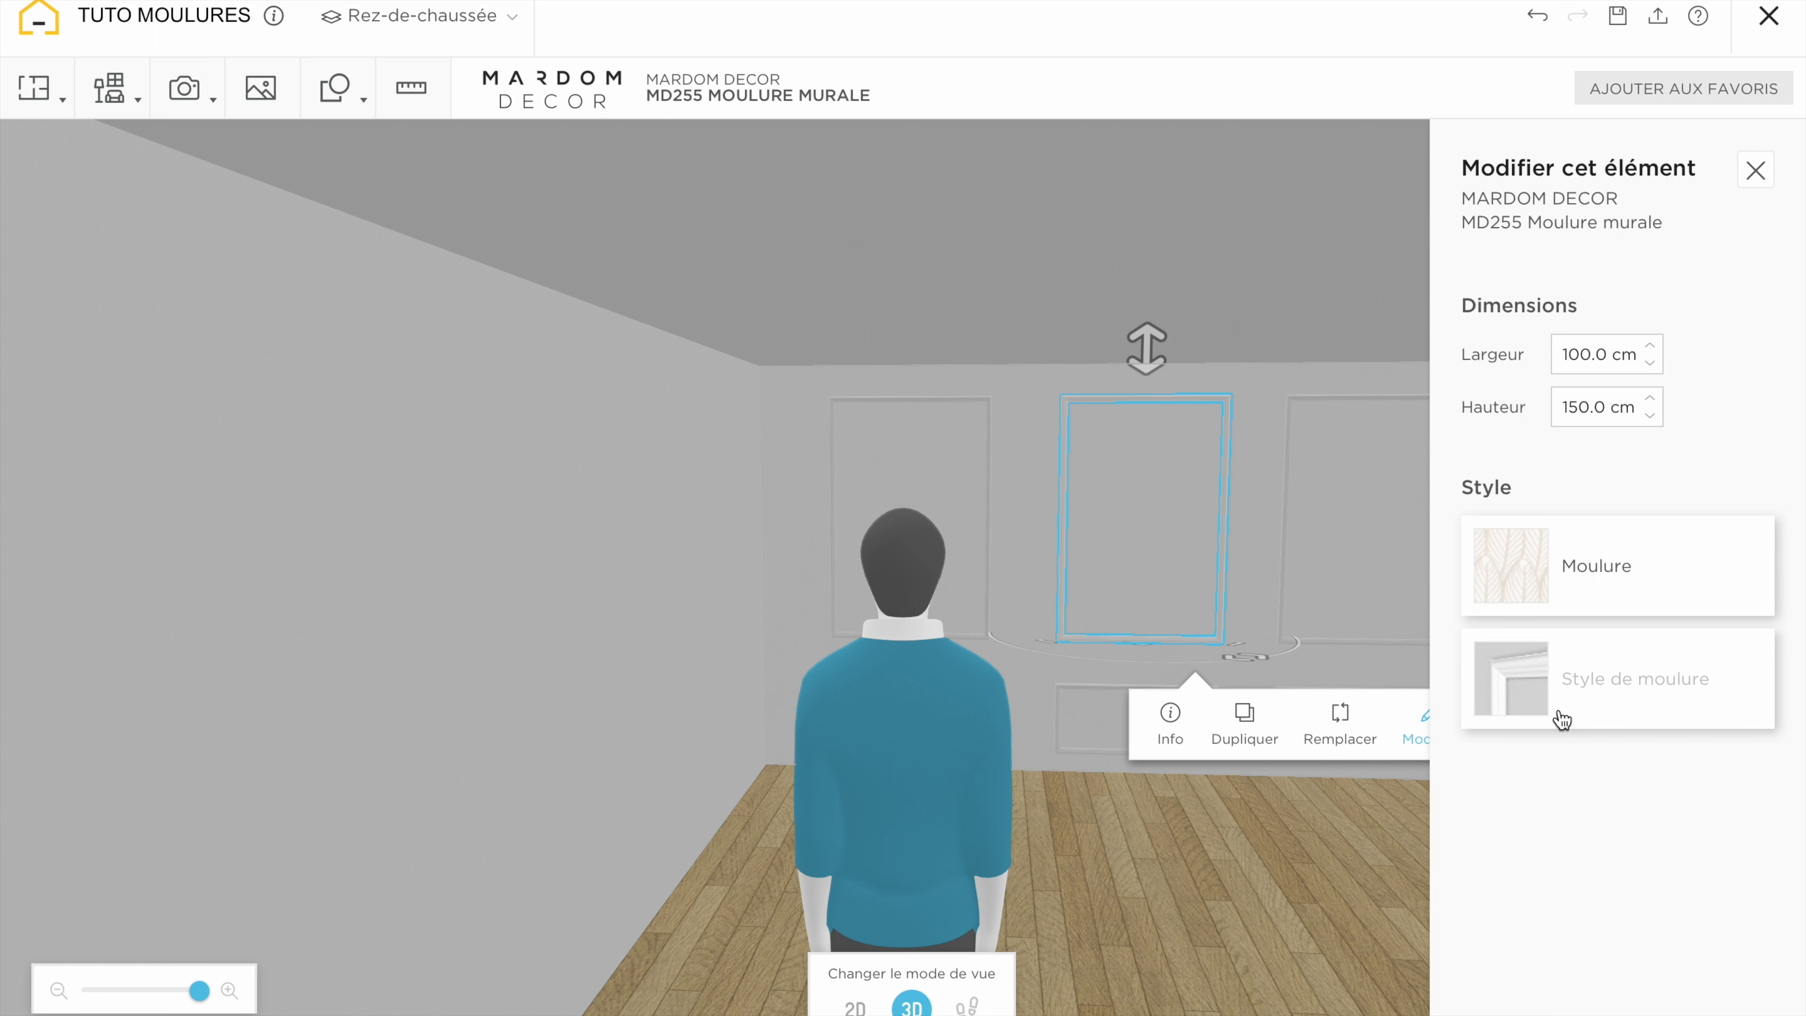
pyautogui.click(1558, 715)
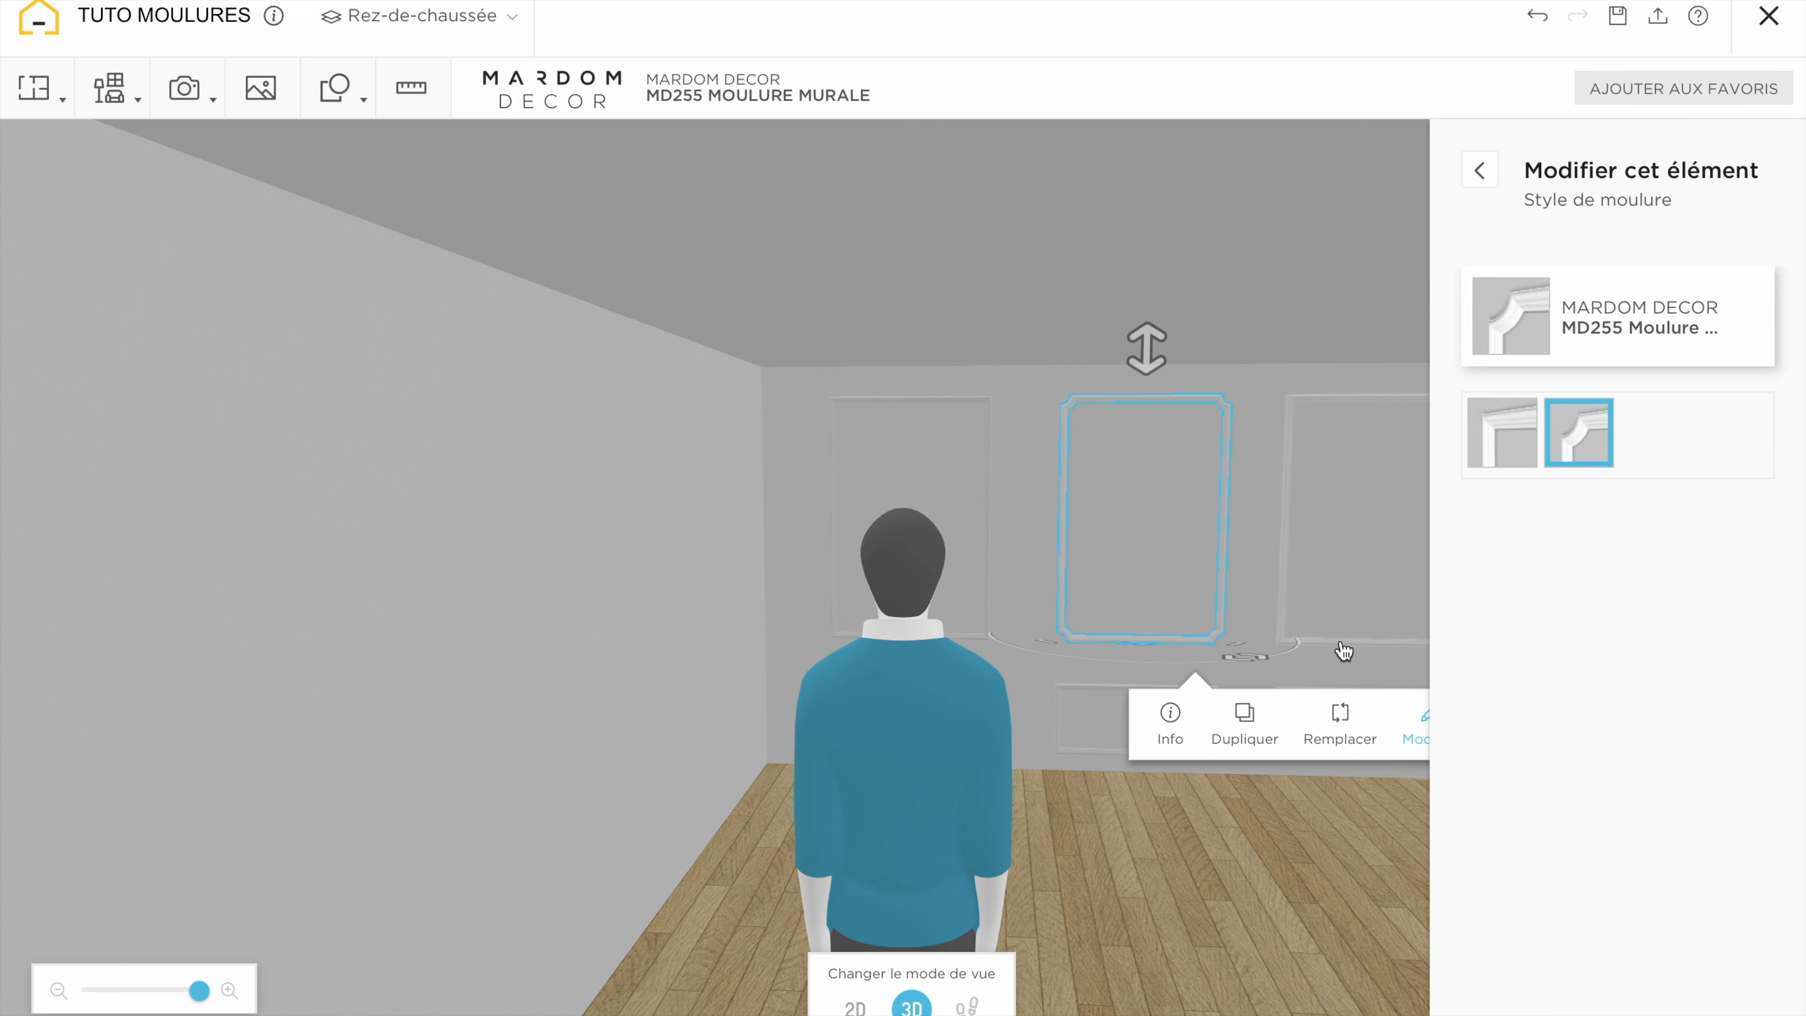
# Apply the same concave-corner MD255 moulding style to the two outer tall frames on the wall
pyautogui.click(1342, 649)
pyautogui.click(1581, 715)
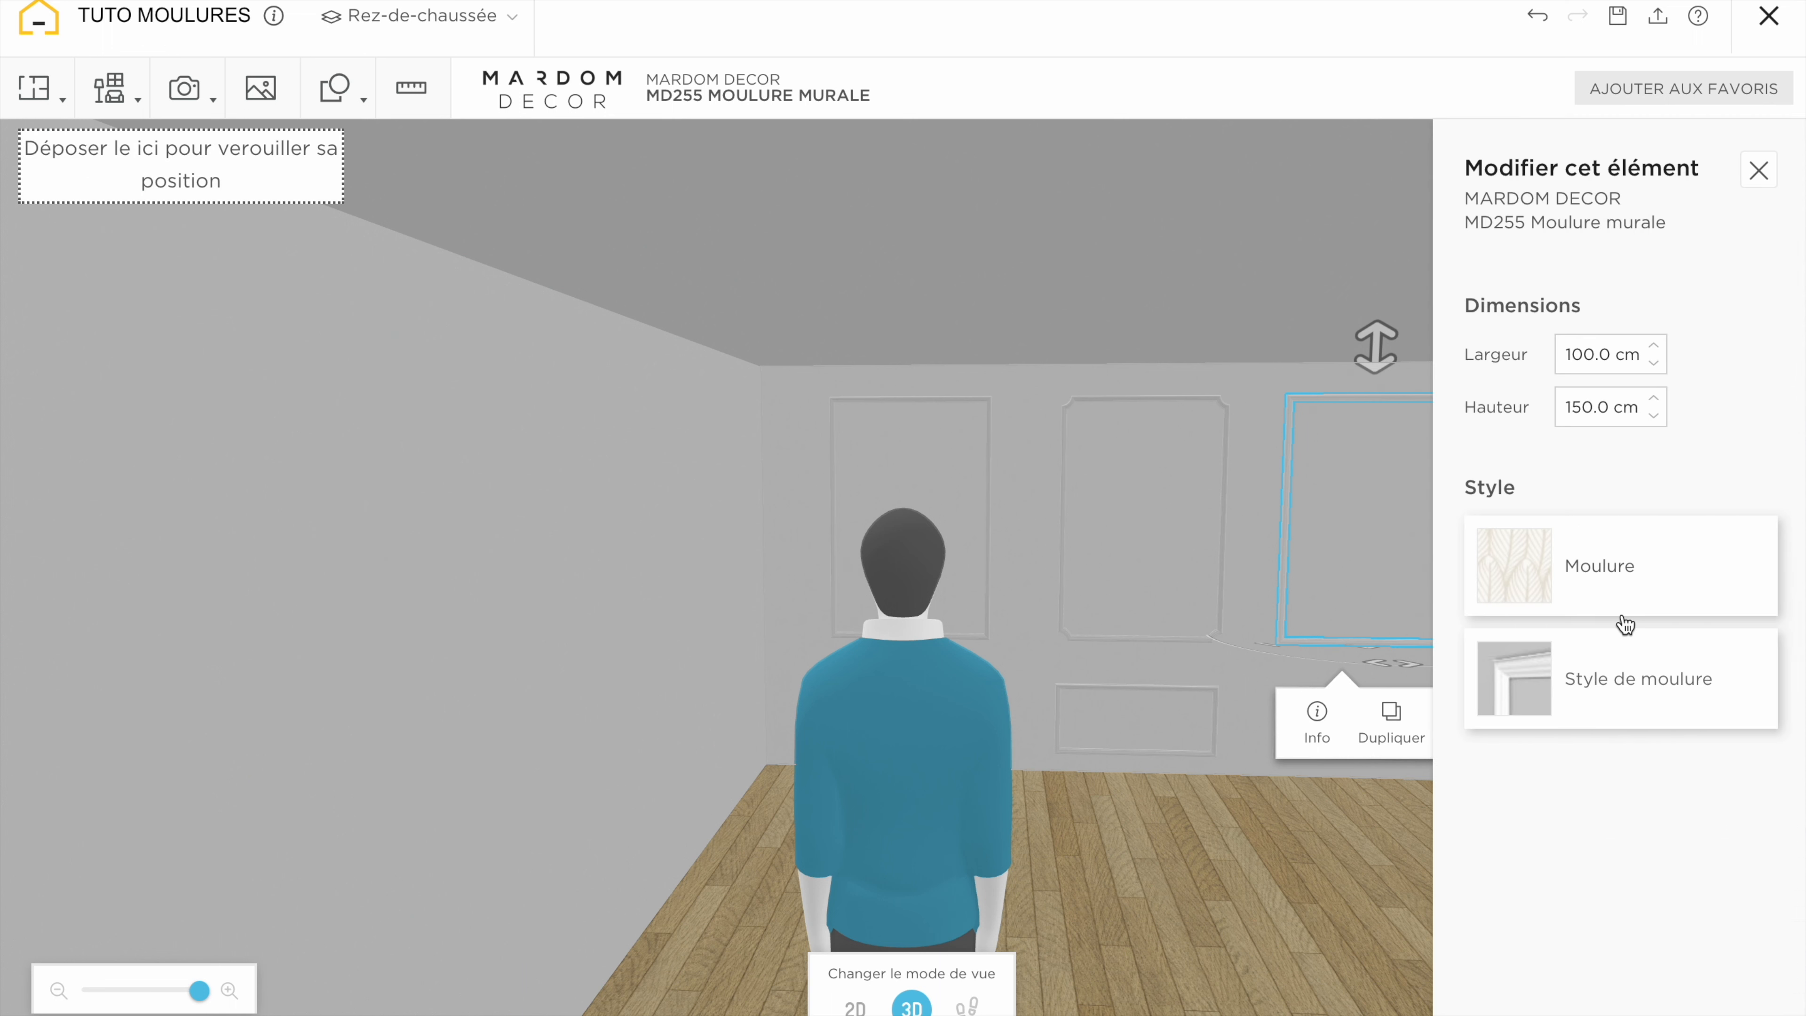
pyautogui.click(1613, 675)
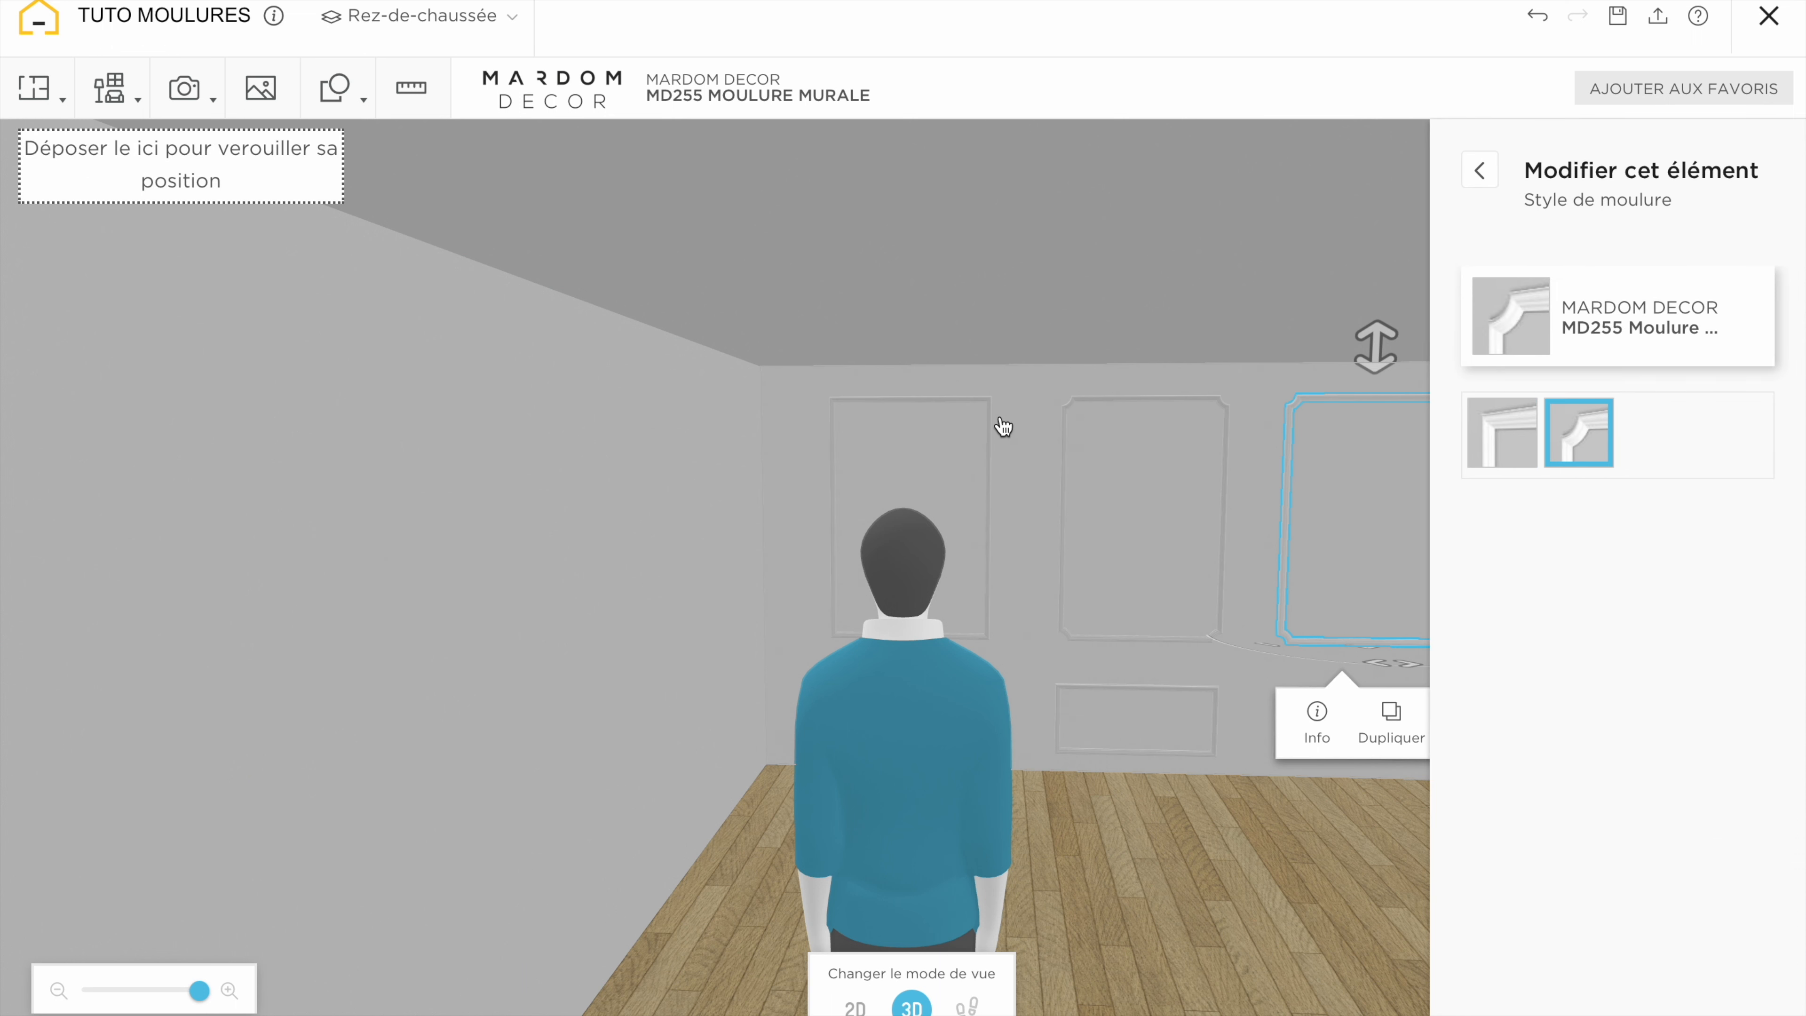
pyautogui.click(993, 423)
pyautogui.click(1219, 507)
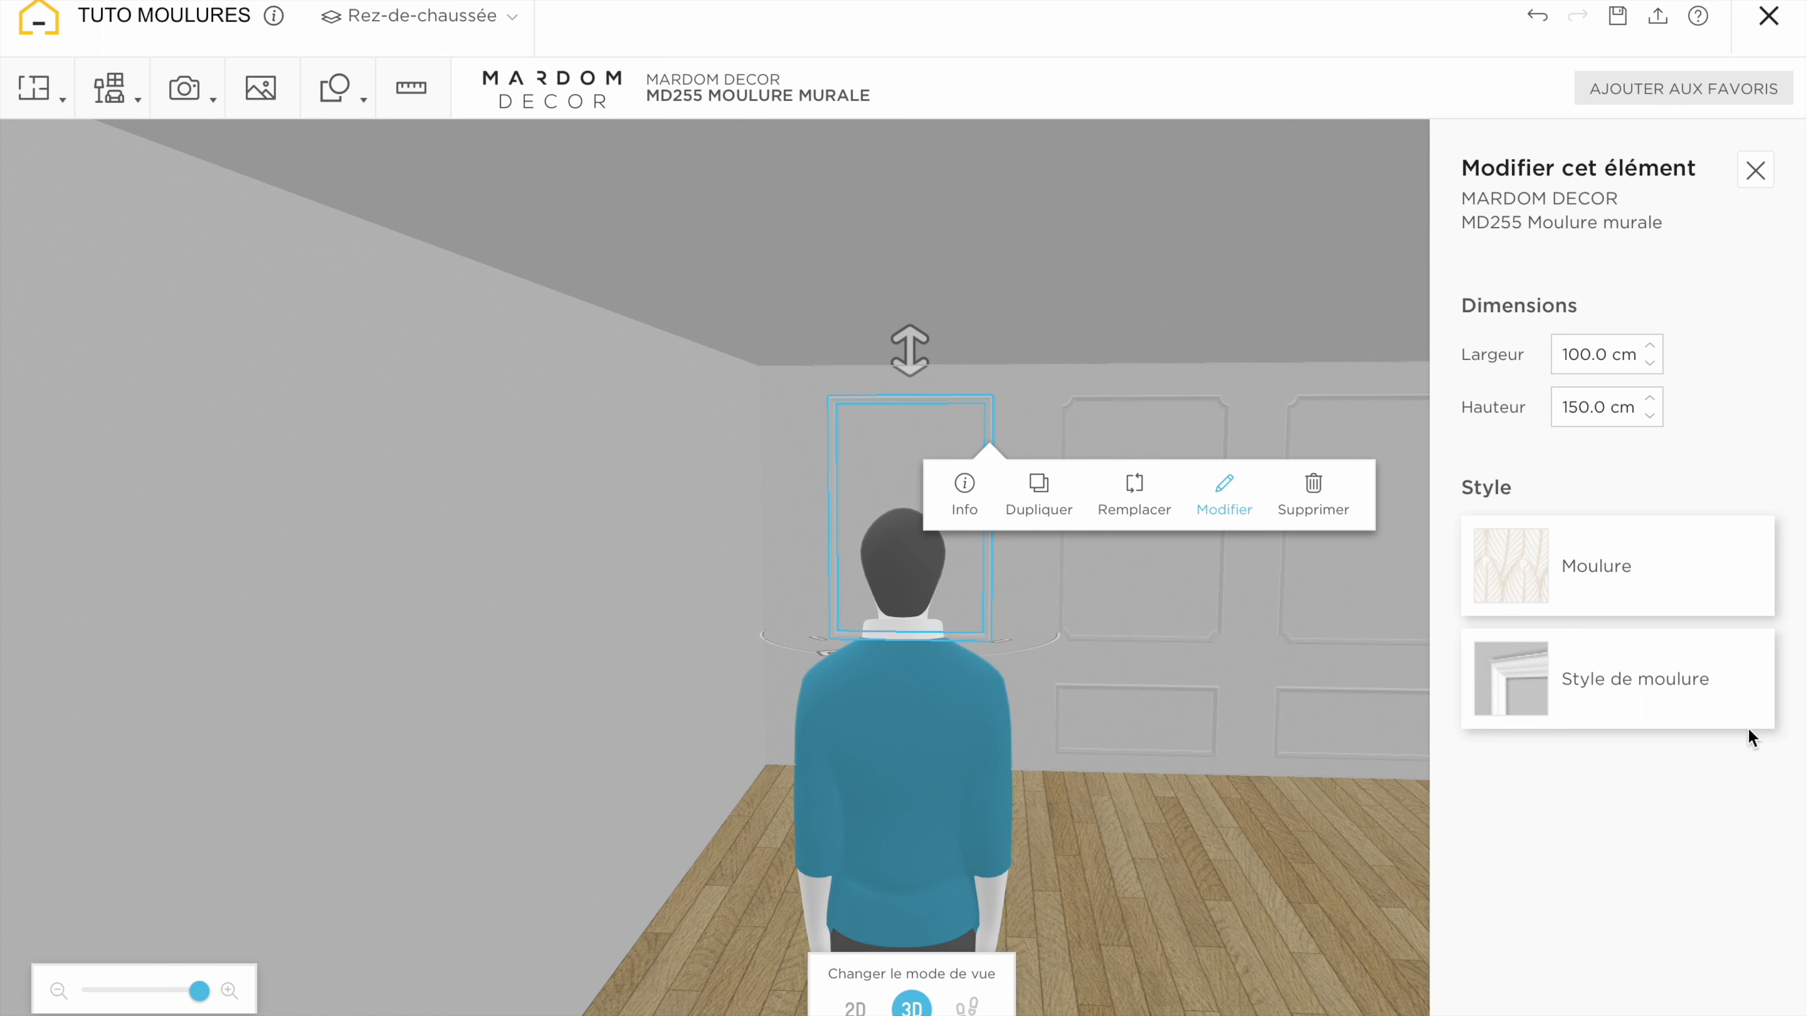
pyautogui.click(1681, 702)
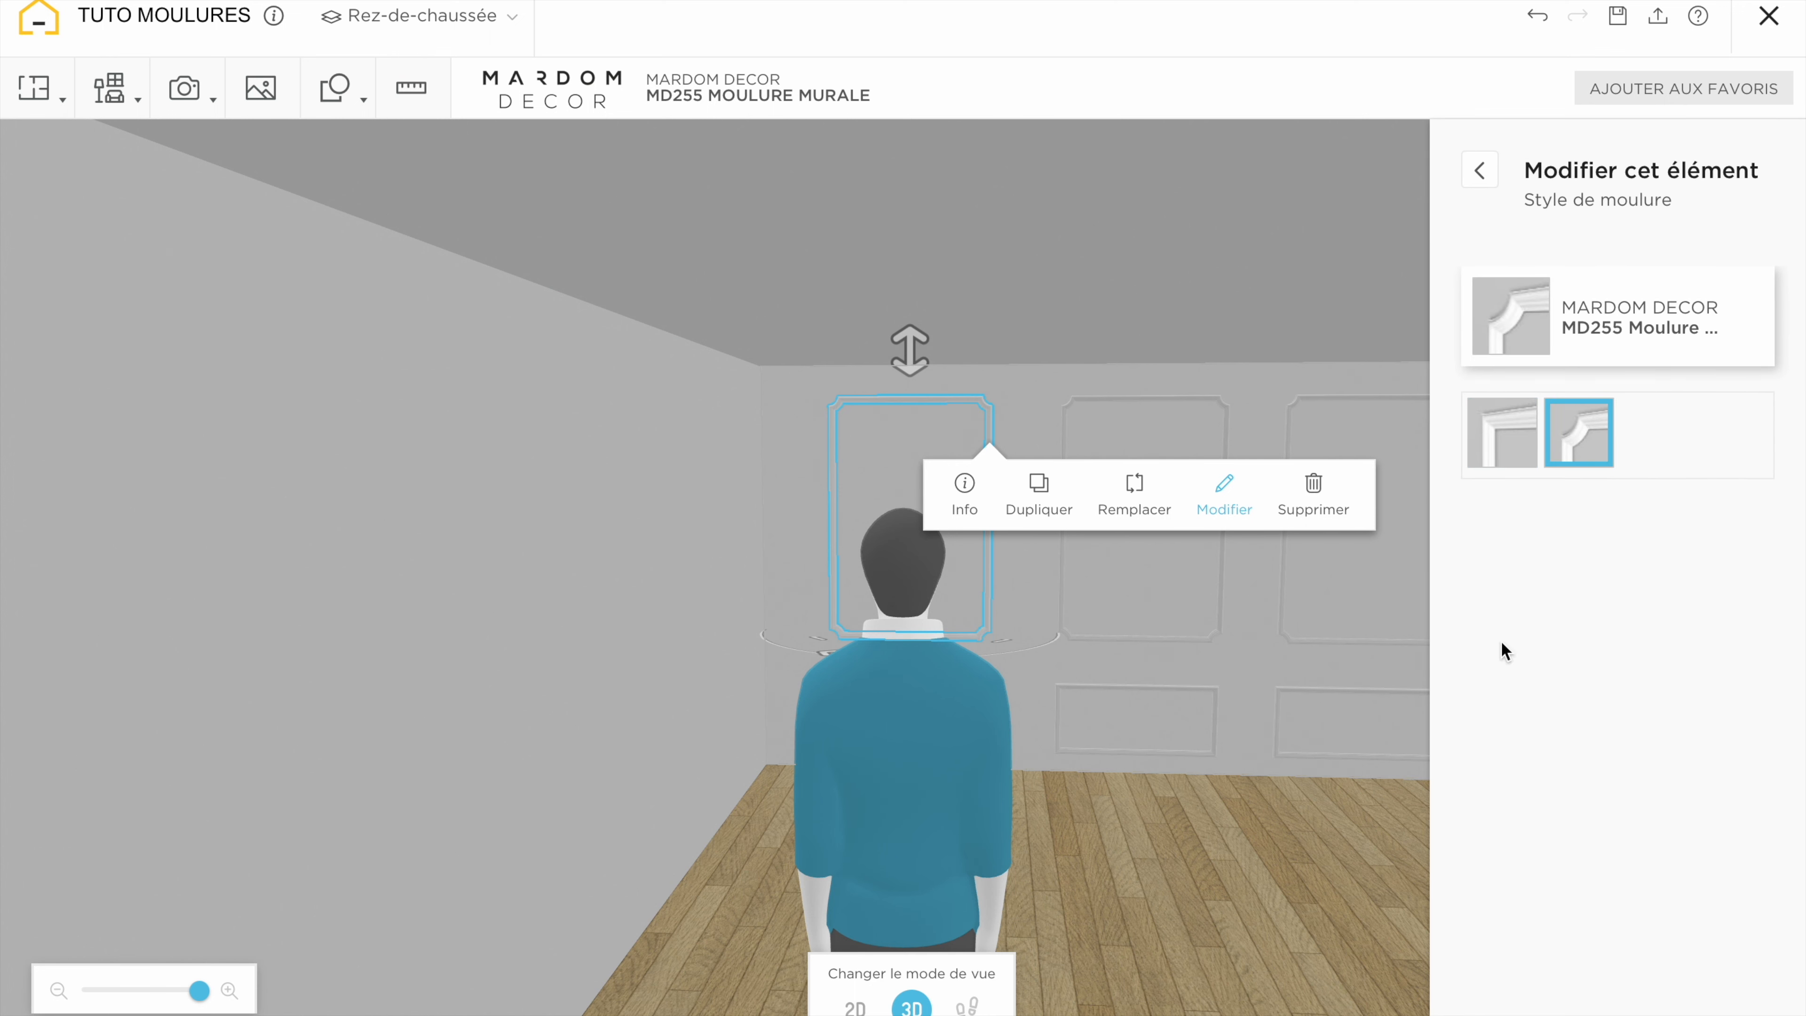
pyautogui.click(1277, 795)
pyautogui.moveTo(1076, 863); pyautogui.dragTo(1278, 872)
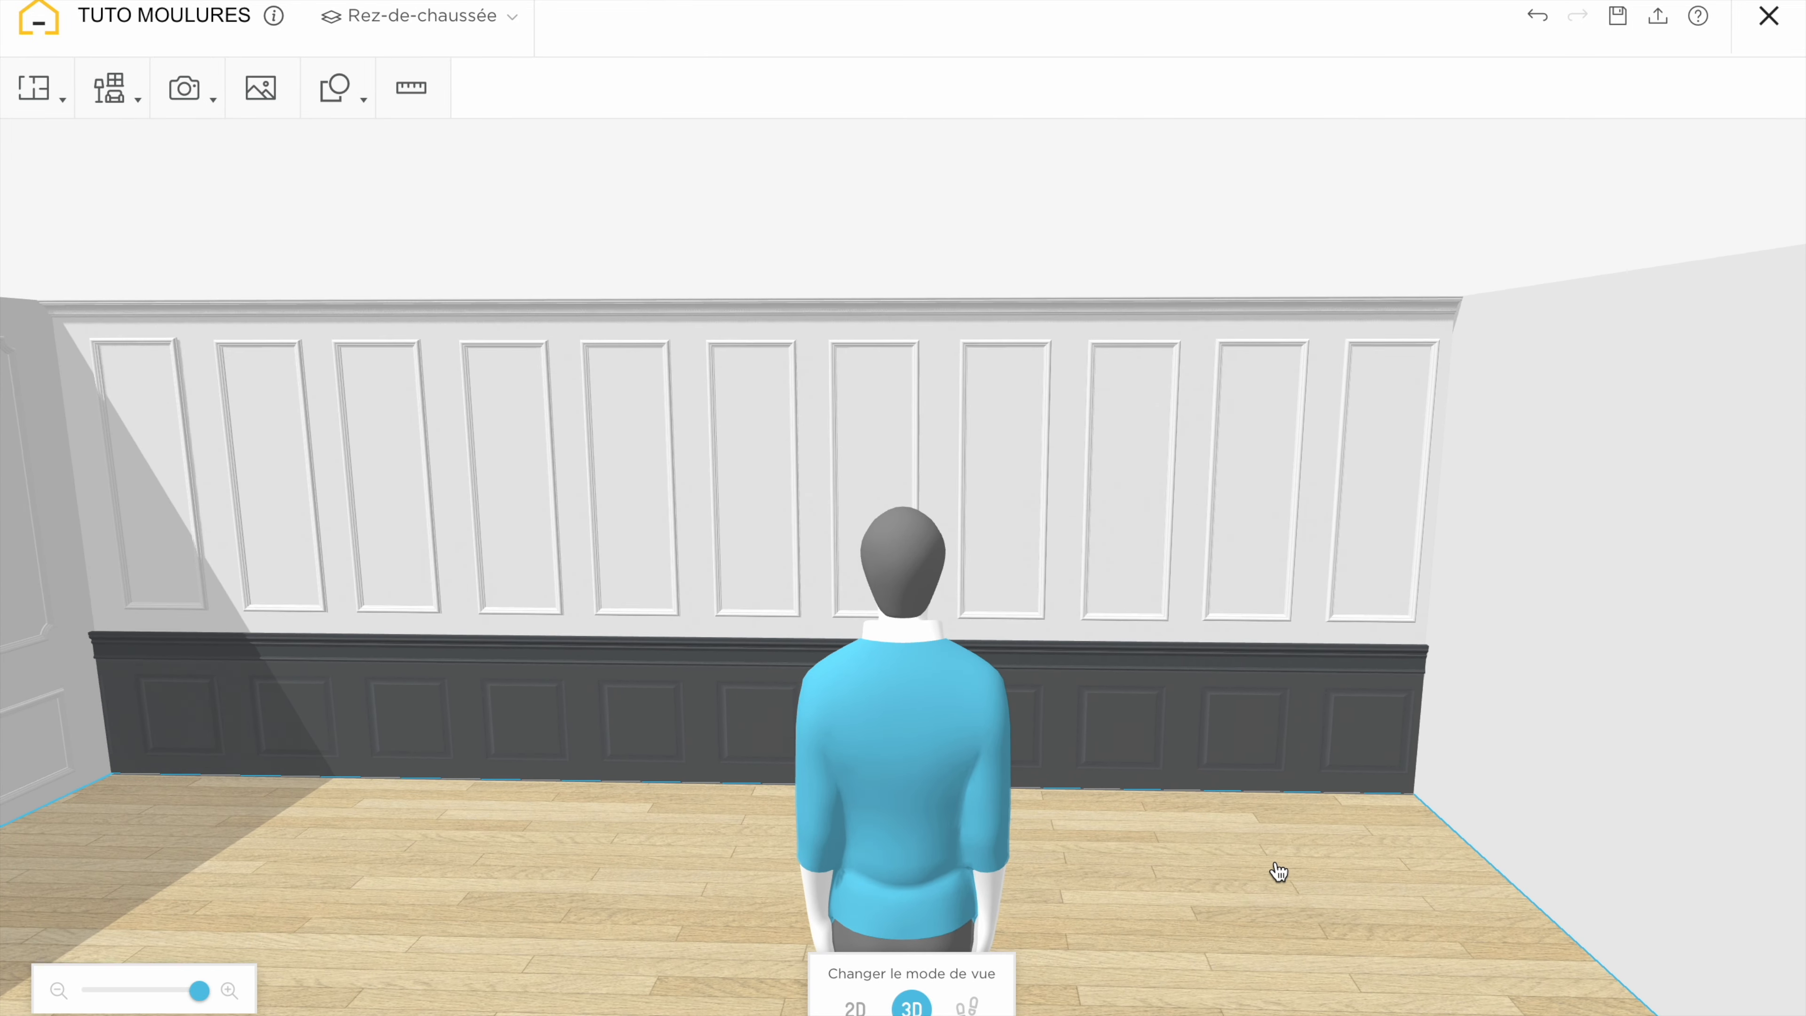
pyautogui.click(1278, 872)
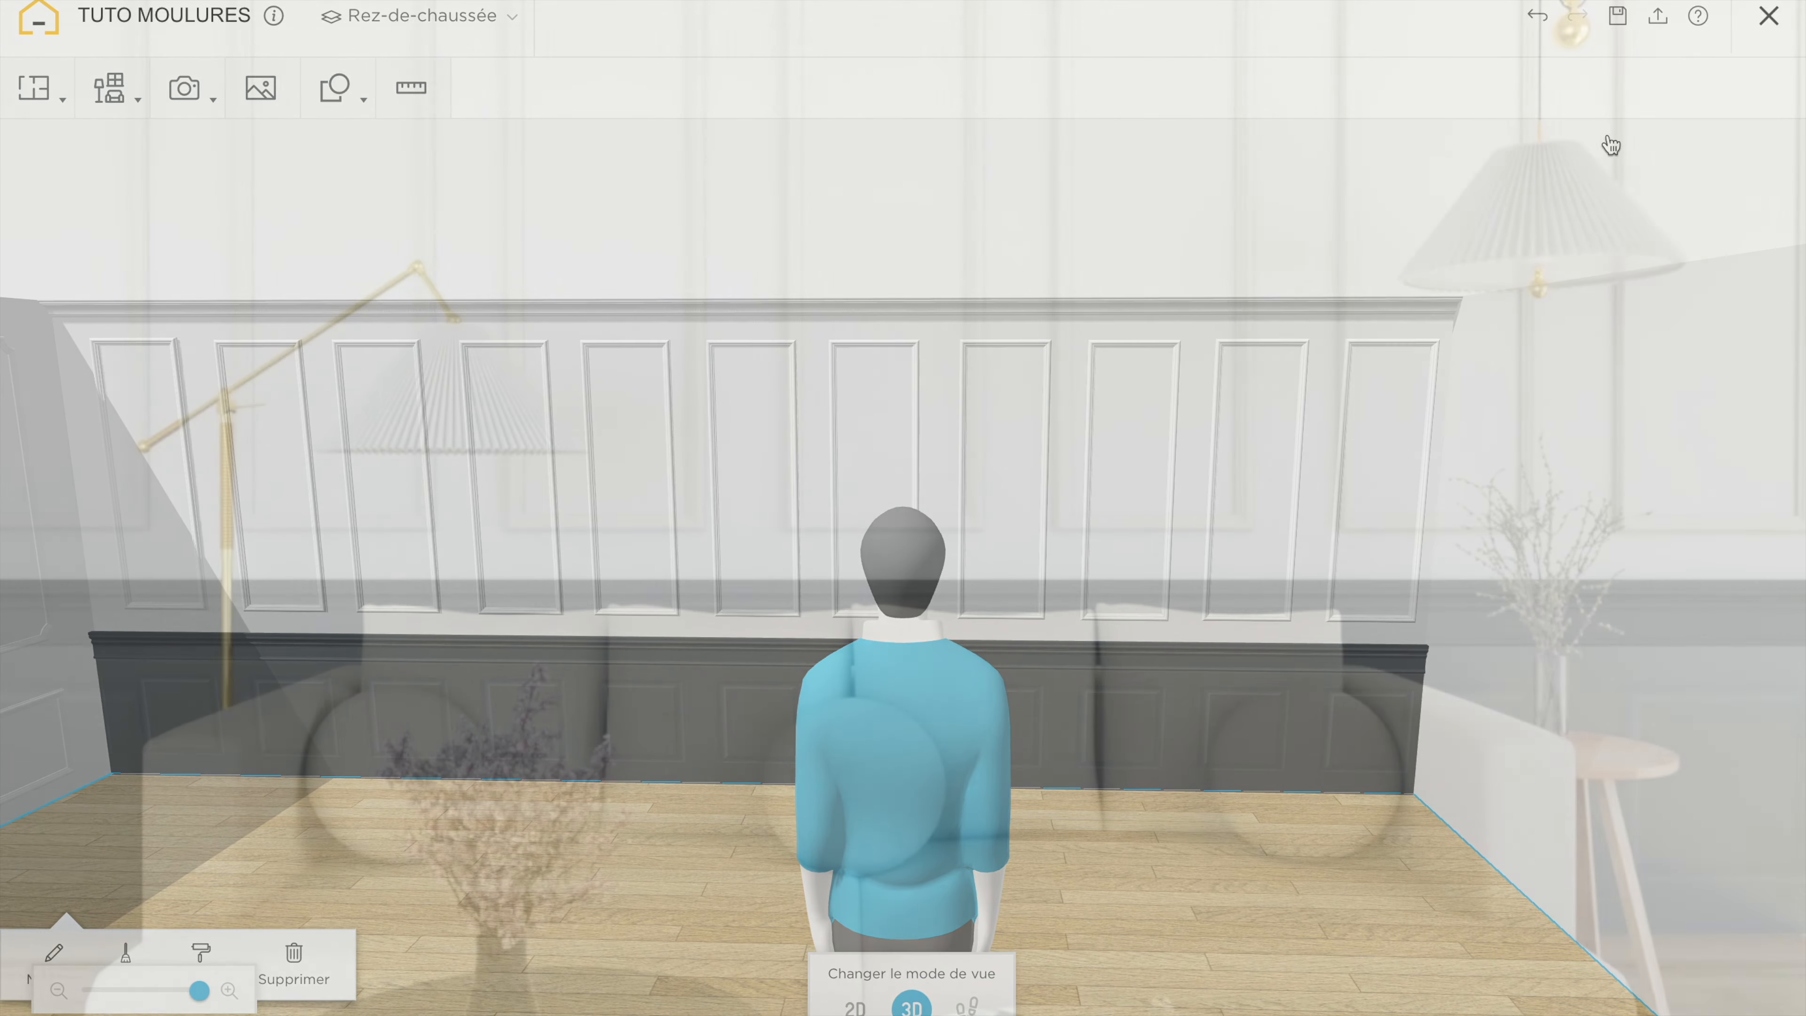